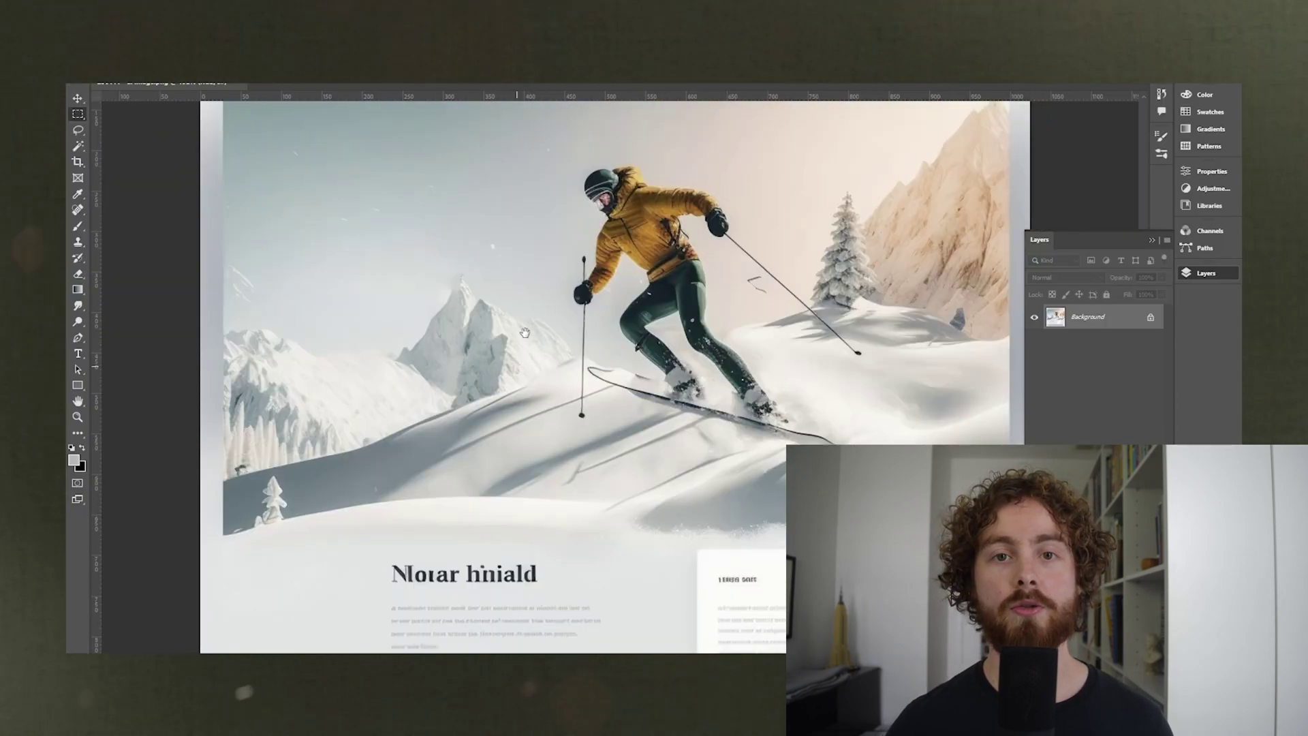
# Cover the lower heading, paragraph and button block with the foreground colour, and marquee-select the white card beside it
pyautogui.scroll(-5, 540, 437)
pyautogui.hotkey('ctrl', '+')
pyautogui.moveTo(355, 378); pyautogui.dragTo(679, 583)
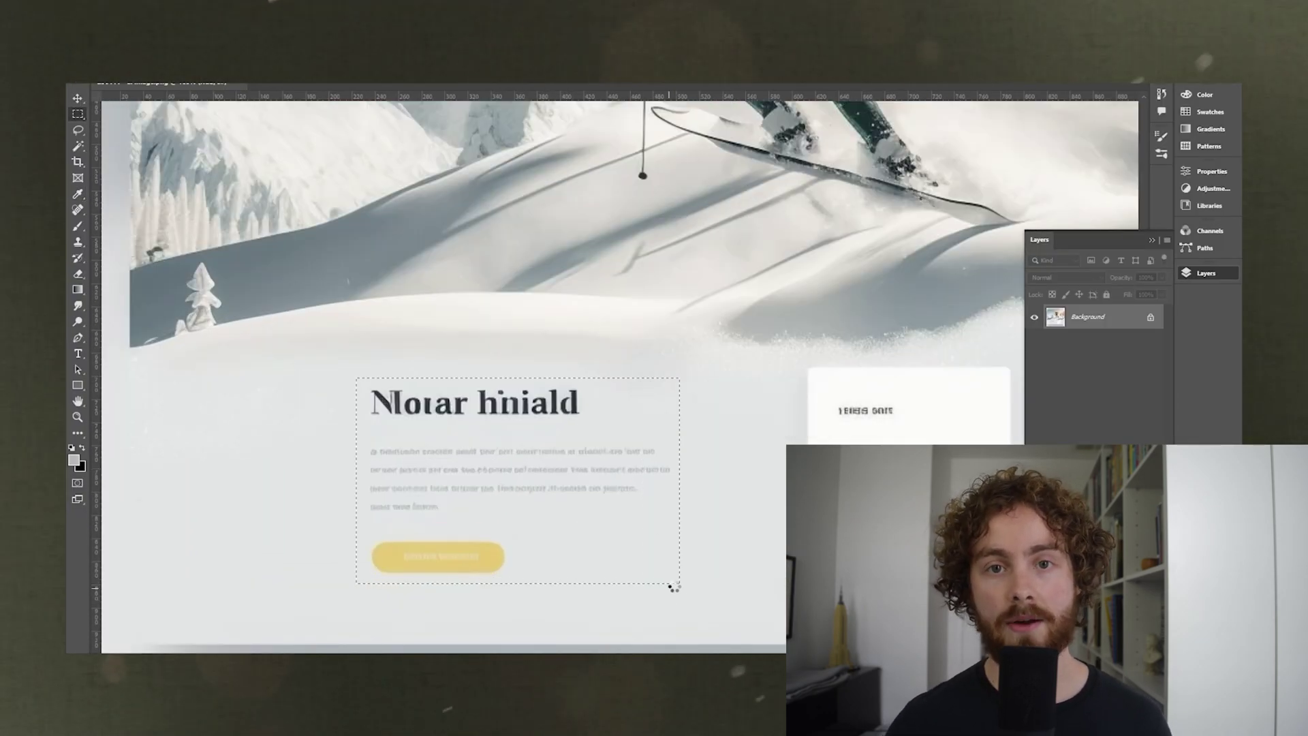
pyautogui.hotkey('alt', 'BackSpace')
pyautogui.hscroll(5, 715, 543)
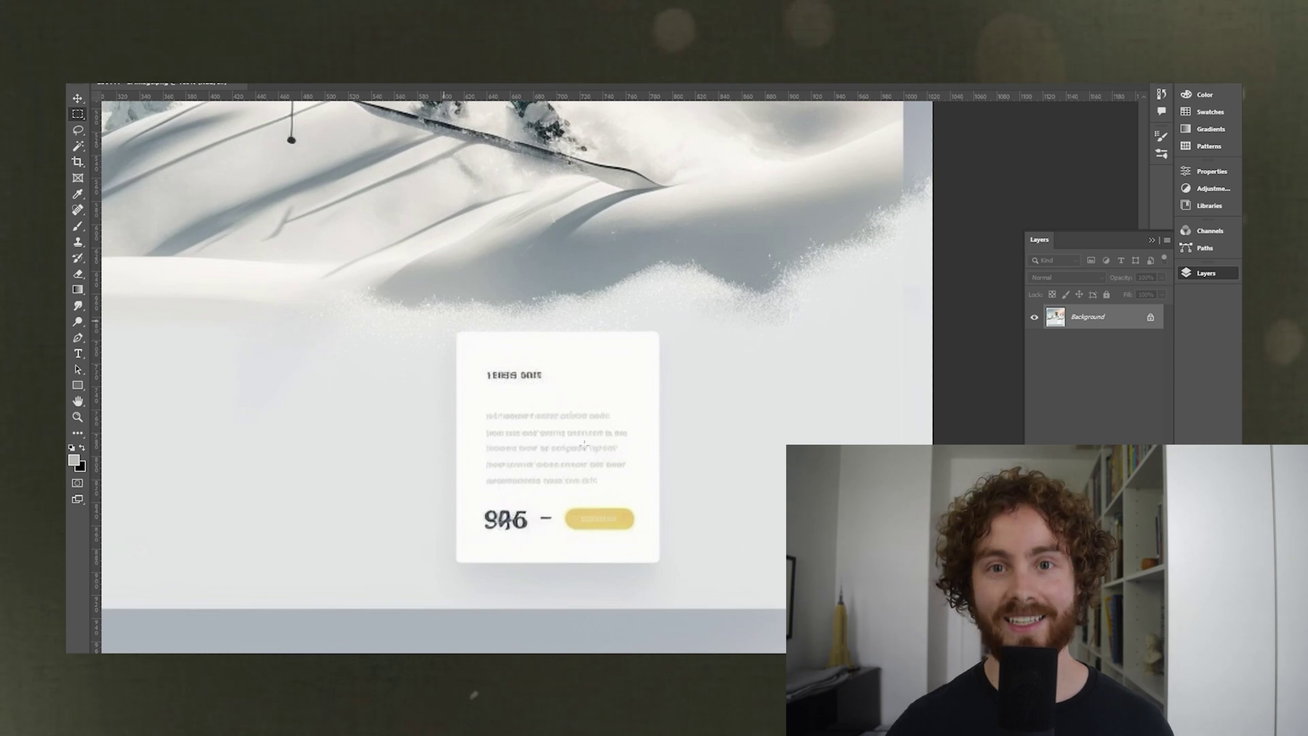
pyautogui.moveTo(444, 329); pyautogui.dragTo(674, 565)
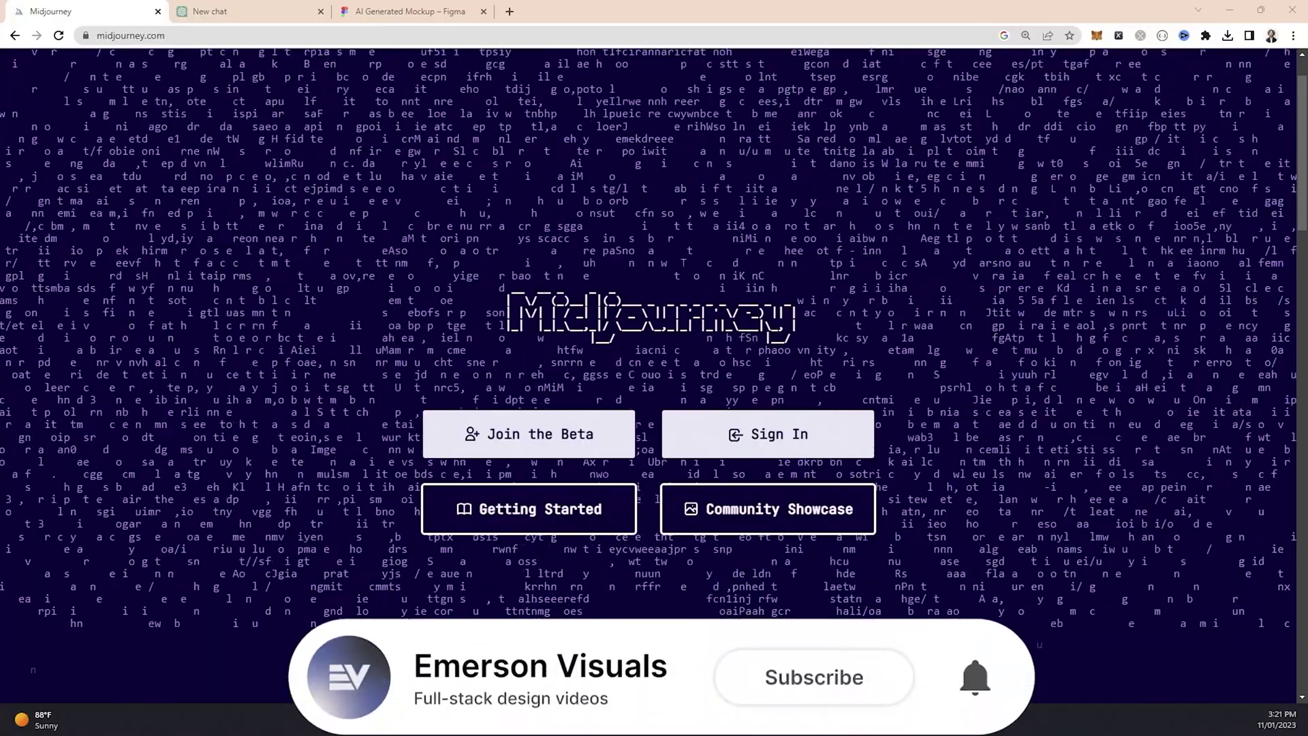
# Join the Midjourney beta from its website and accept the Discord server invite
pyautogui.scroll(1, 492, 219)
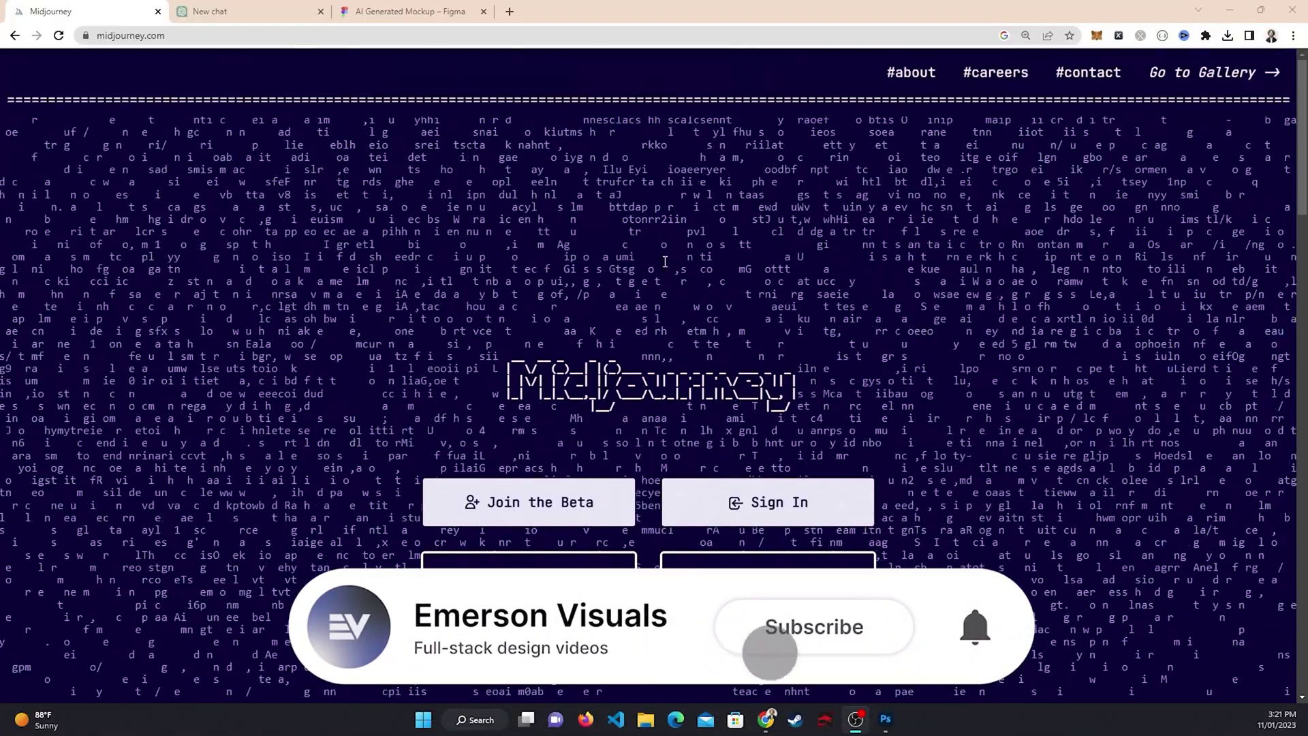
pyautogui.scroll(-1, 770, 311)
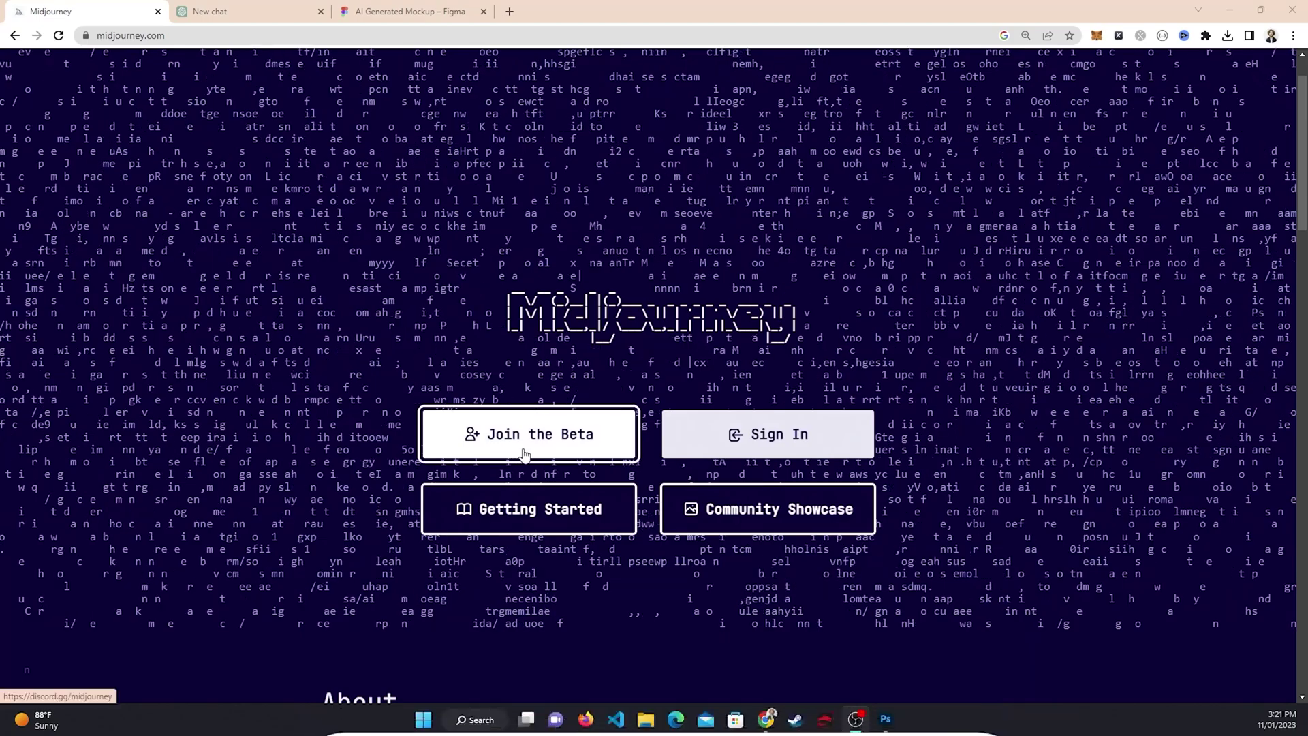
pyautogui.click(524, 451)
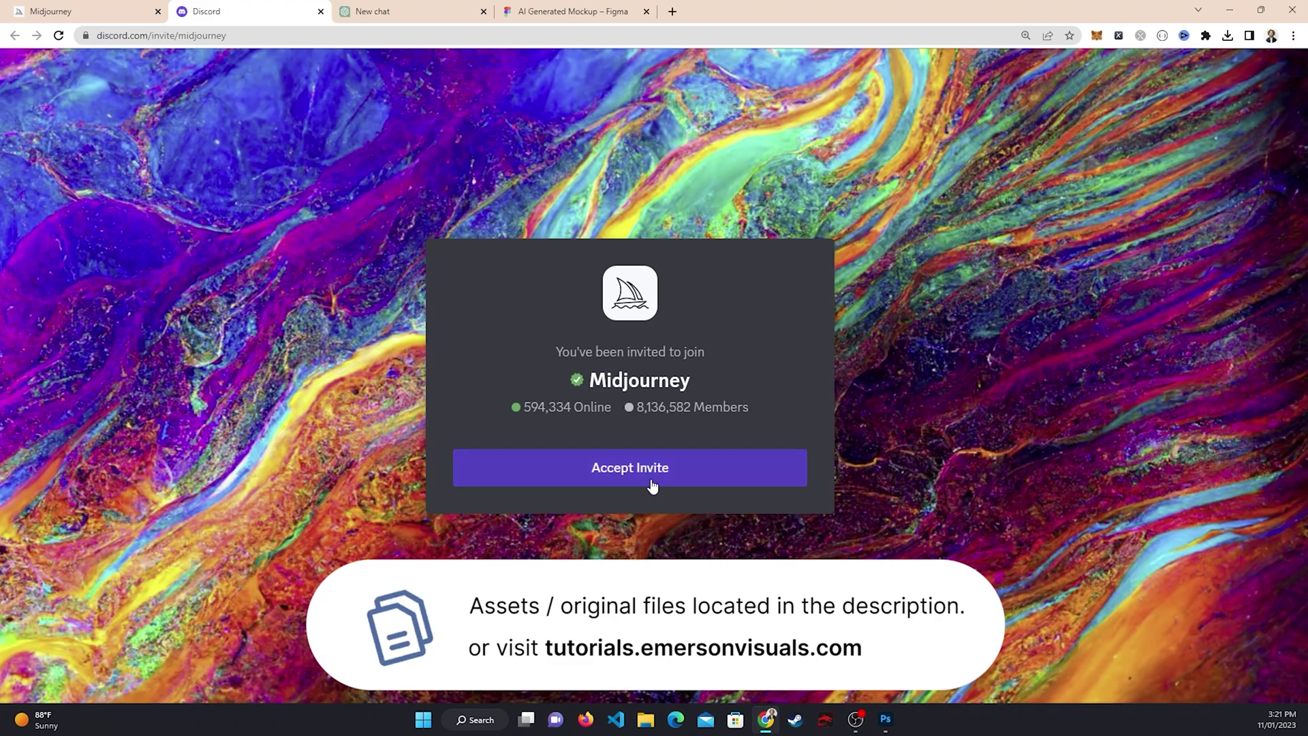
pyautogui.click(650, 481)
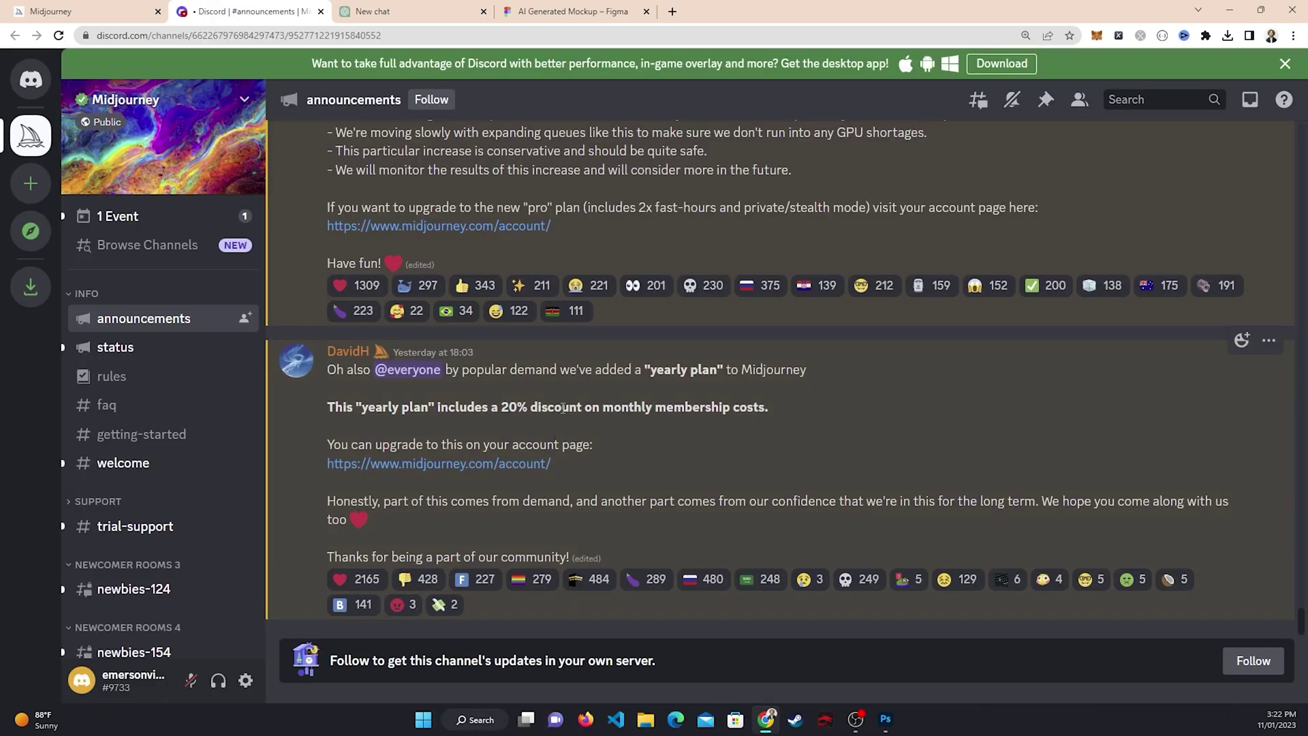
# Collapse the Info channel category and open the newbies-184 channel at its latest messages
pyautogui.click(87, 294)
pyautogui.scroll(-2, 195, 393)
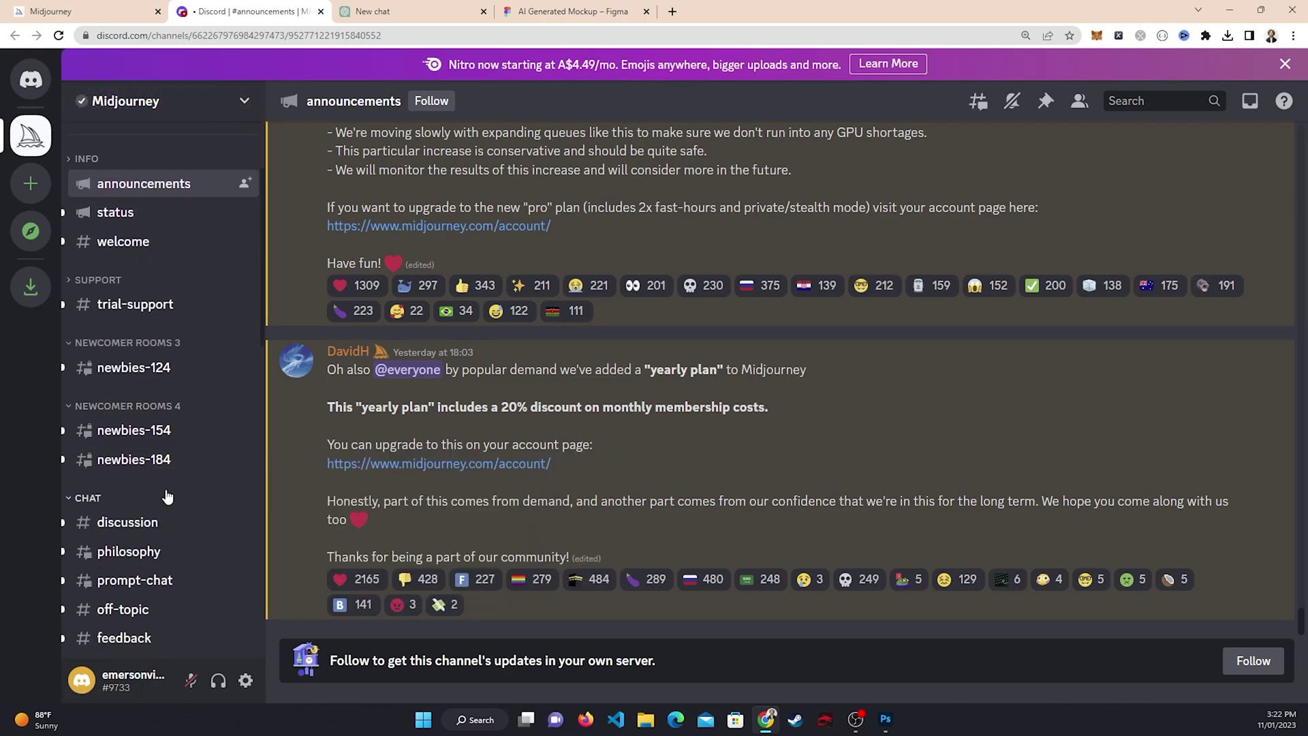
pyautogui.click(153, 469)
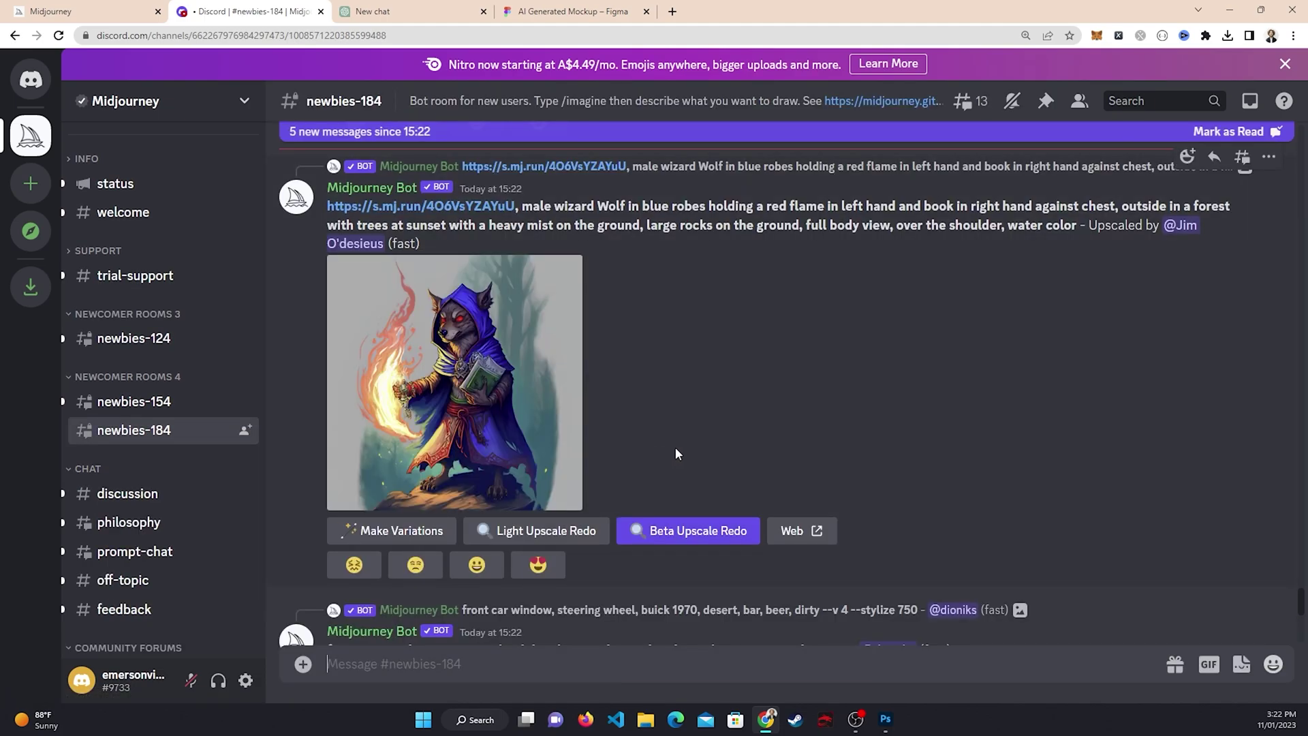
pyautogui.scroll(-10, 667, 446)
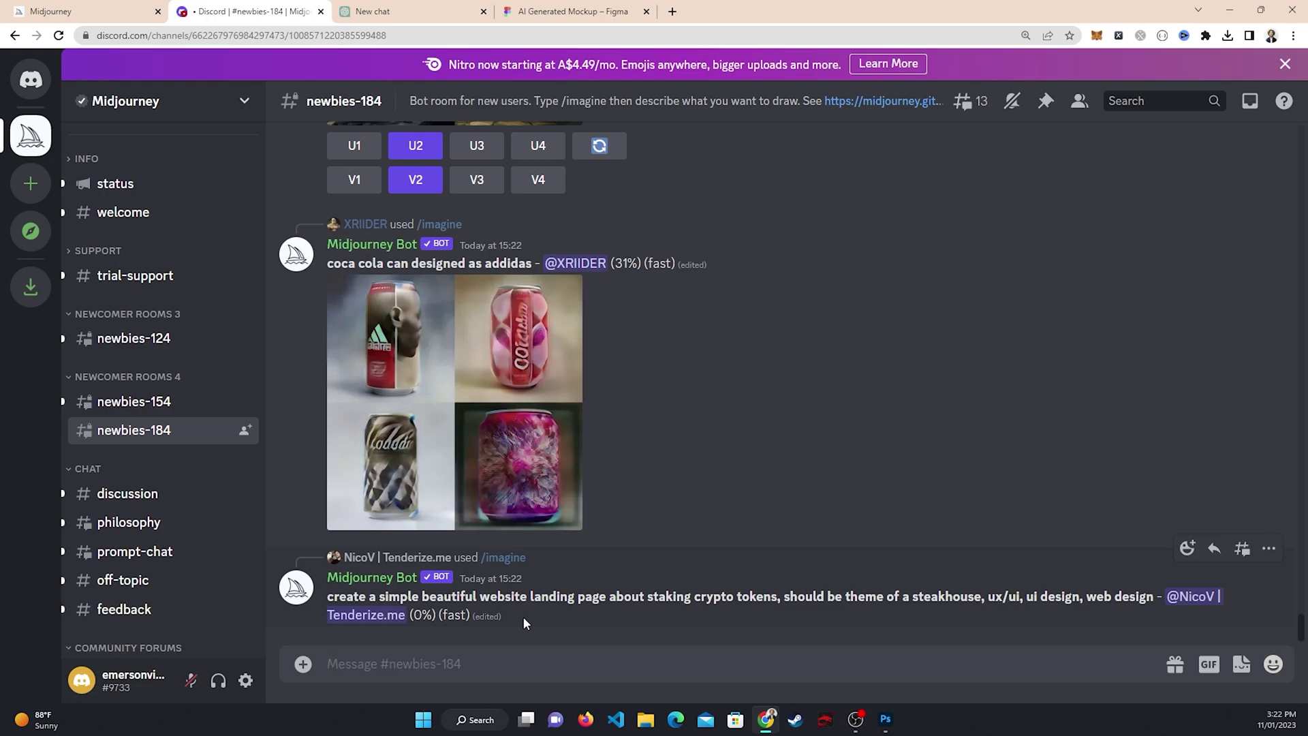
# Start an /imagine command with the prompt "create a beautiful simple website about skiing"
pyautogui.write('/imagine')
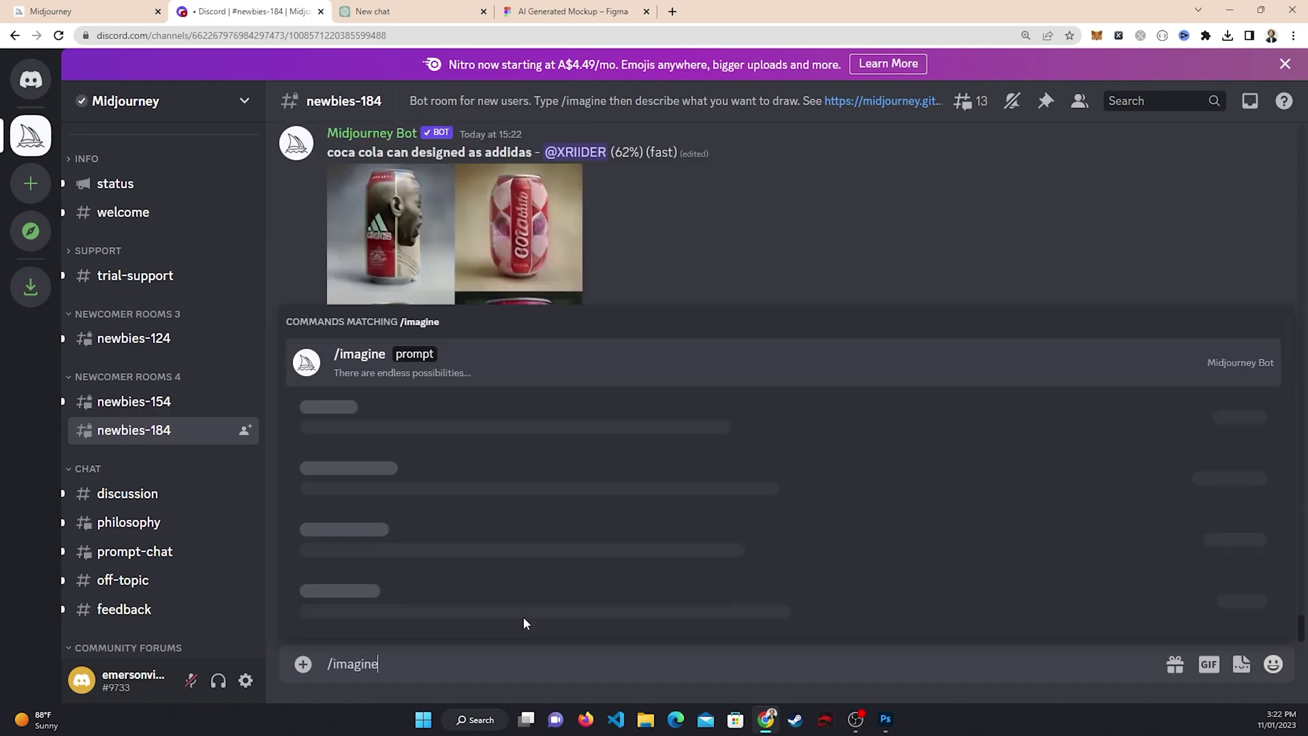
pyautogui.press('Tab')
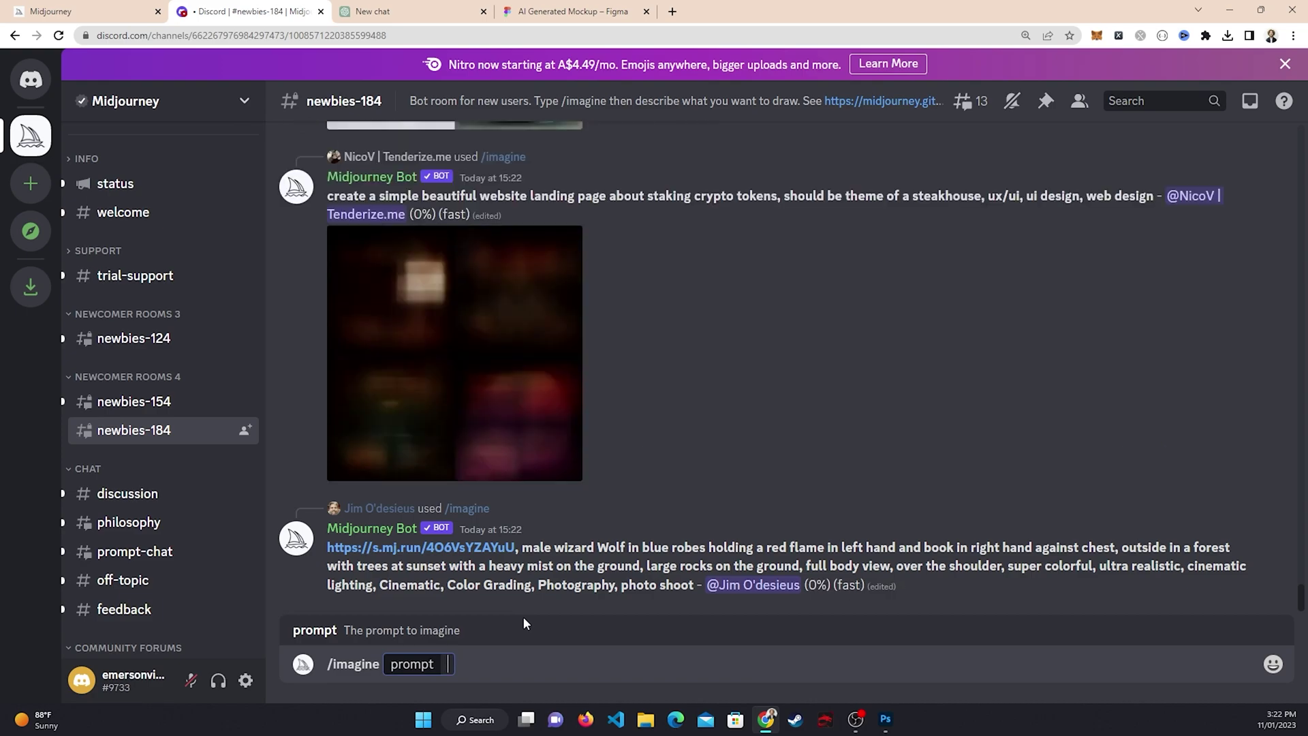
pyautogui.write('create a beautifu')
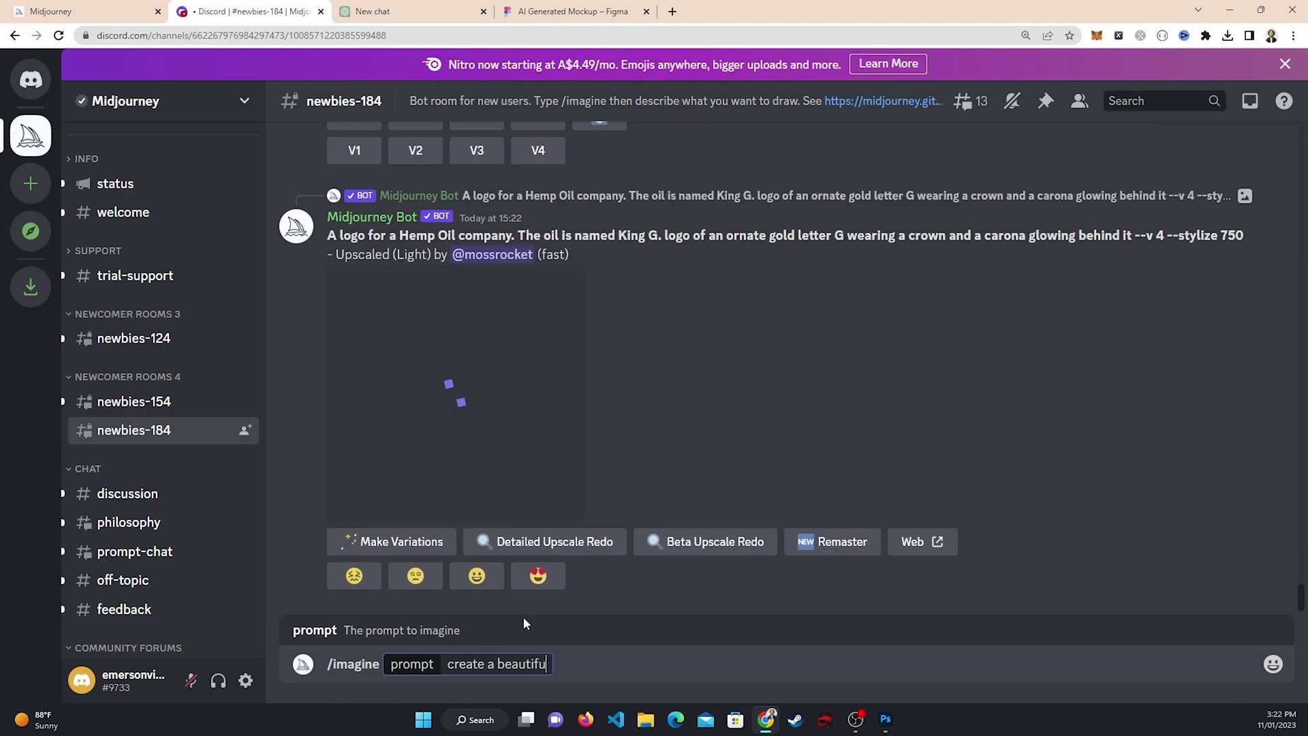
pyautogui.write('l, si')
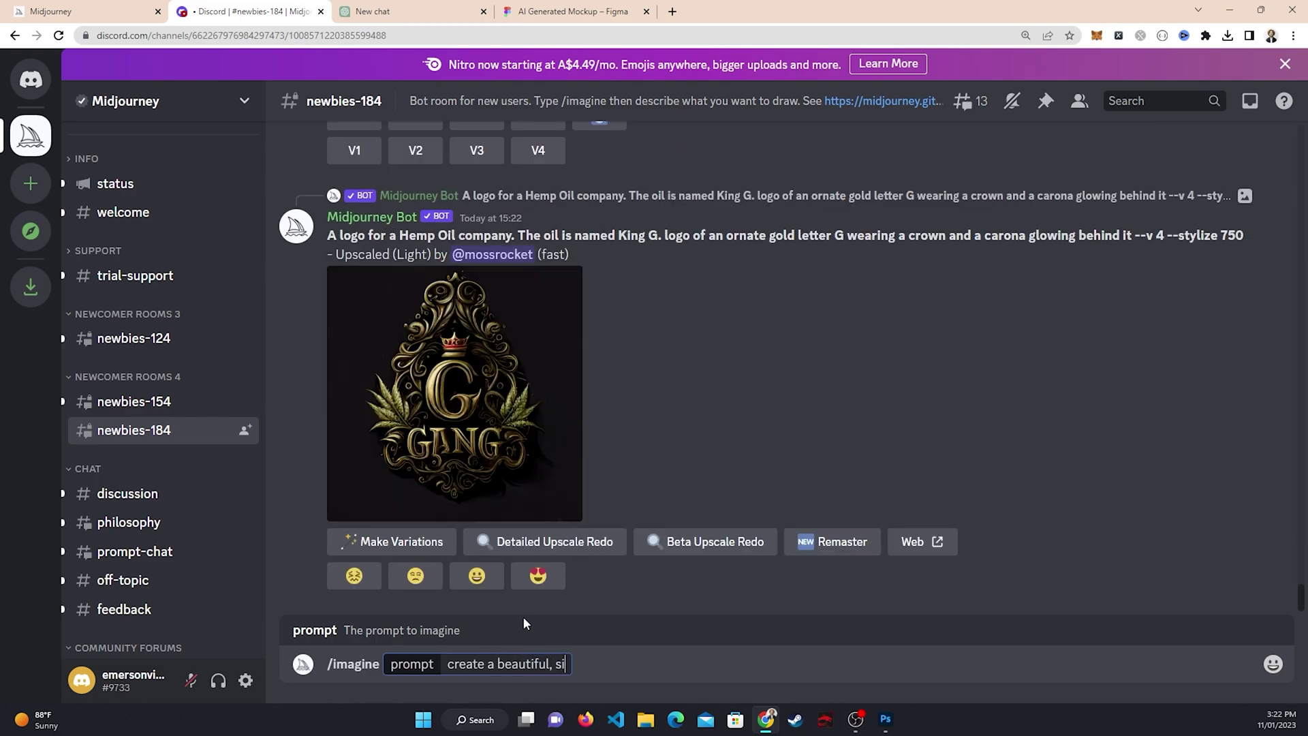
pyautogui.write('mple website ab')
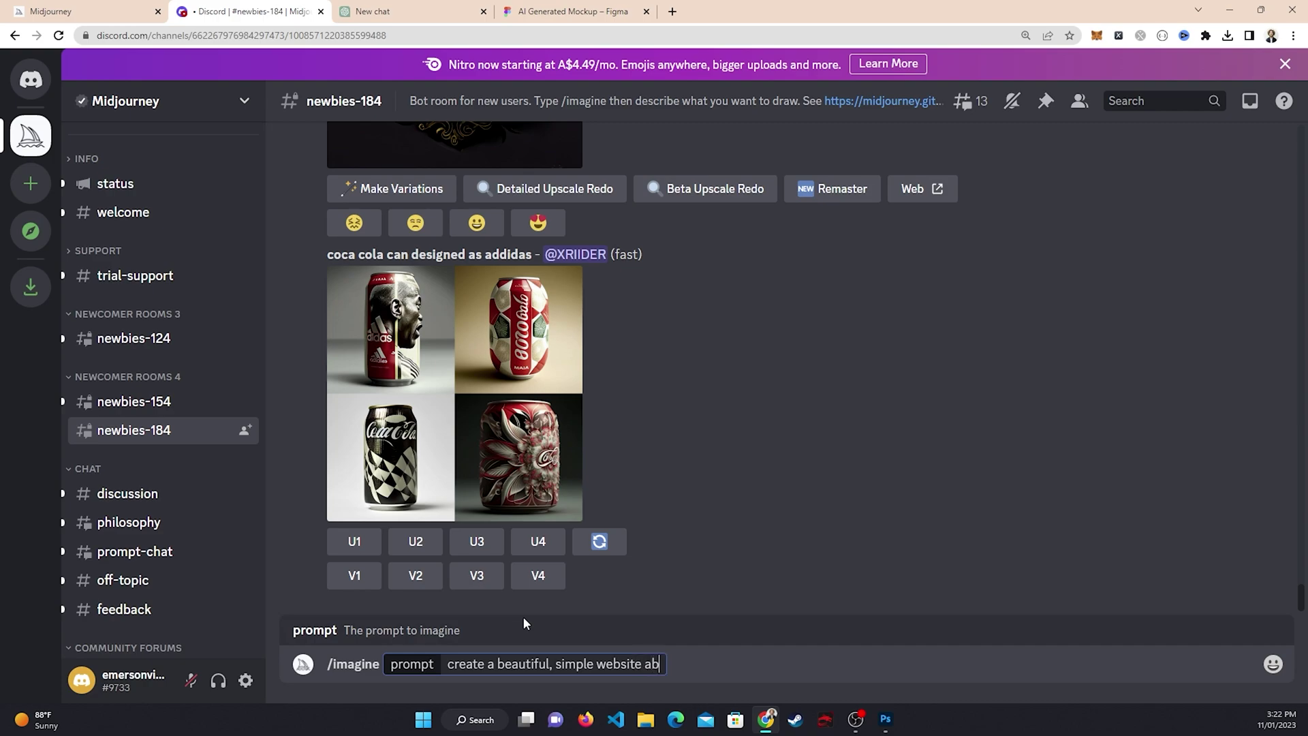
pyautogui.write('out skitting')
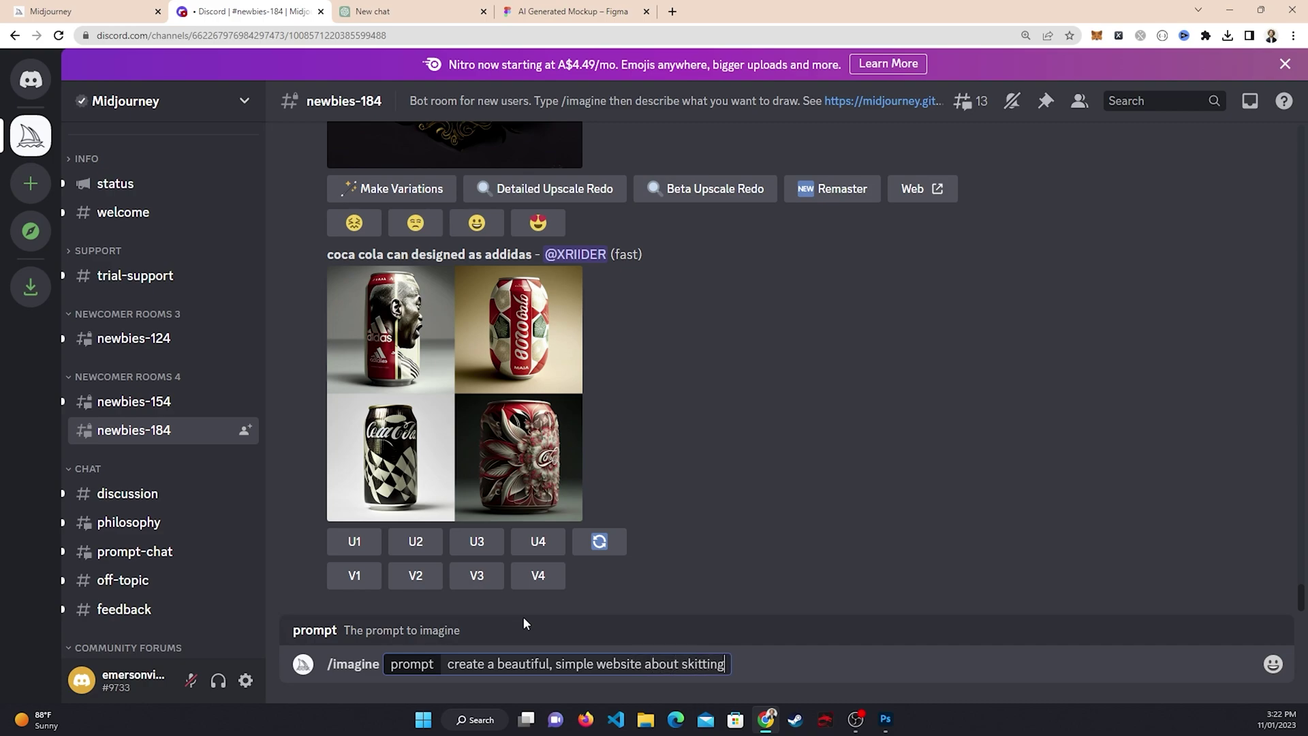
pyautogui.press('BackSpace')
pyautogui.press('BackSpace')
pyautogui.press('BackSpace')
pyautogui.press('BackSpace')
pyautogui.press('BackSpace')
pyautogui.write('ing')
pyautogui.press('BackSpace')
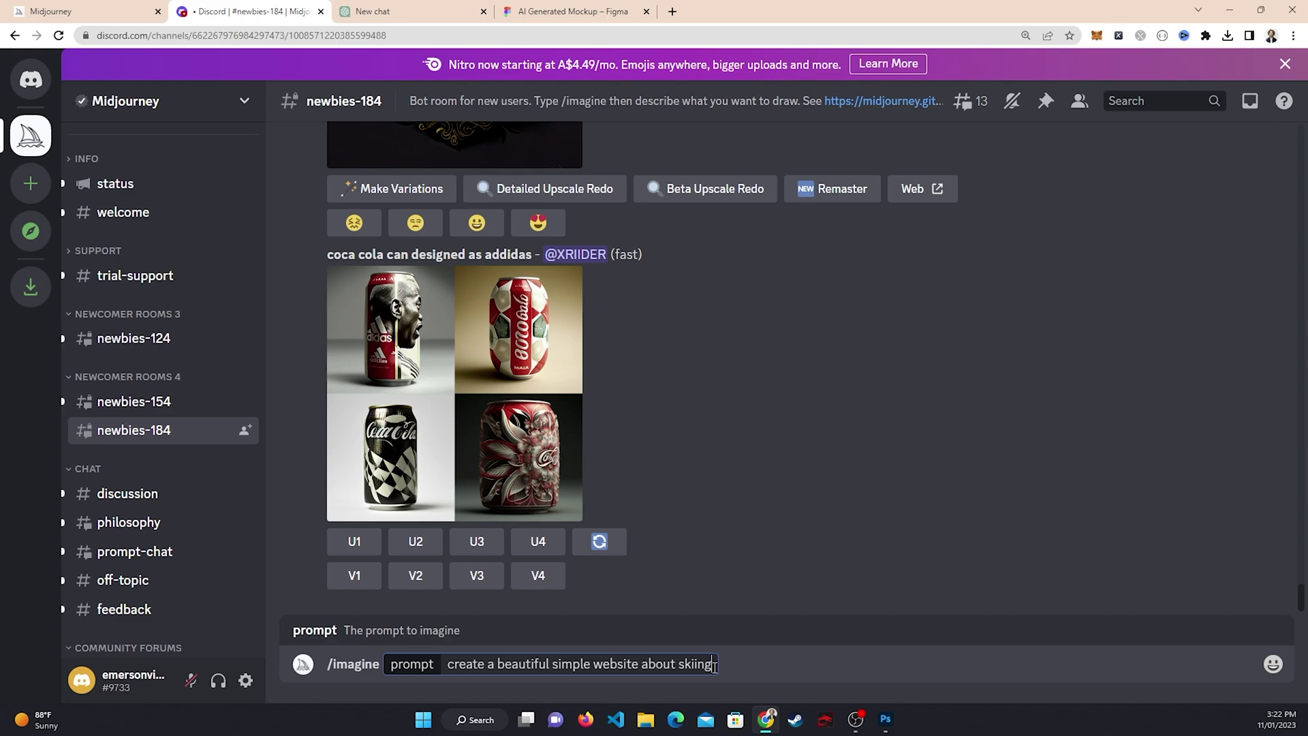
# Append ", ui, ui/ux, website, web design" to the prompt, insert "landing page" after "website", and submit it
pyautogui.write('u')
pyautogui.write('i, ui/ux')
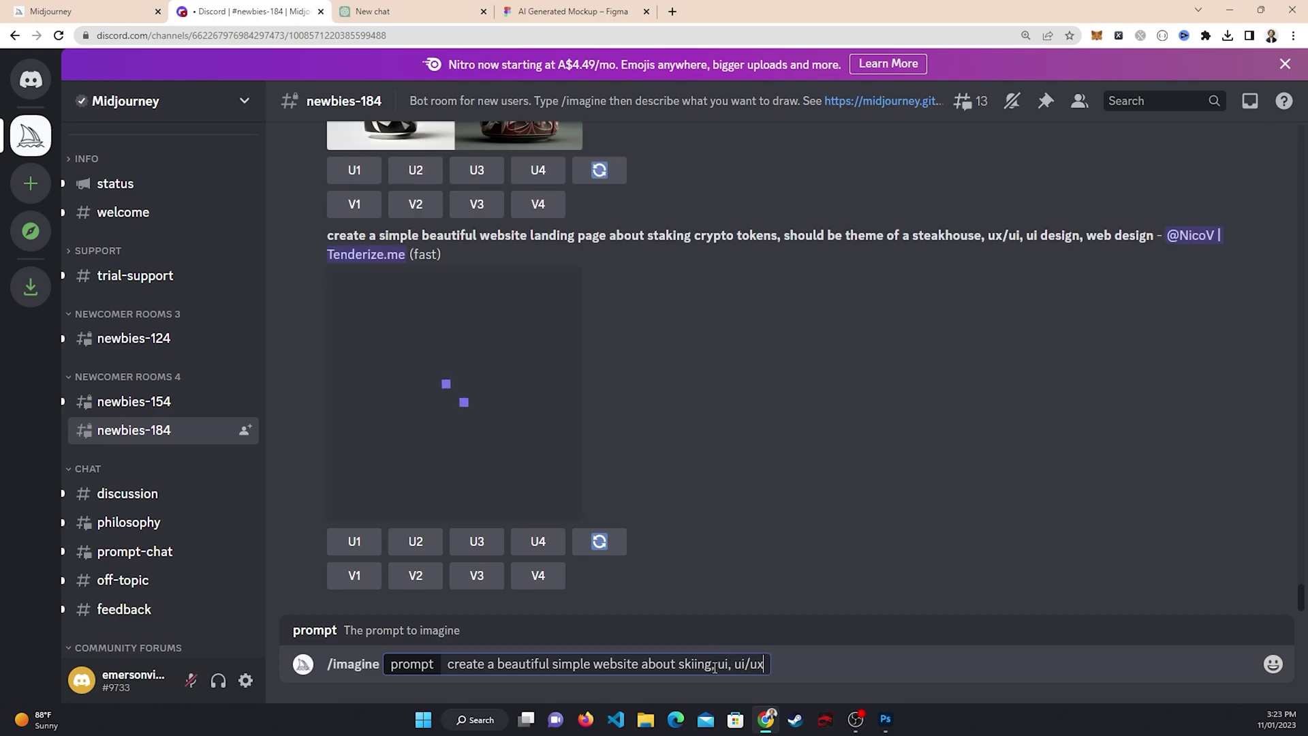
pyautogui.write(', website')
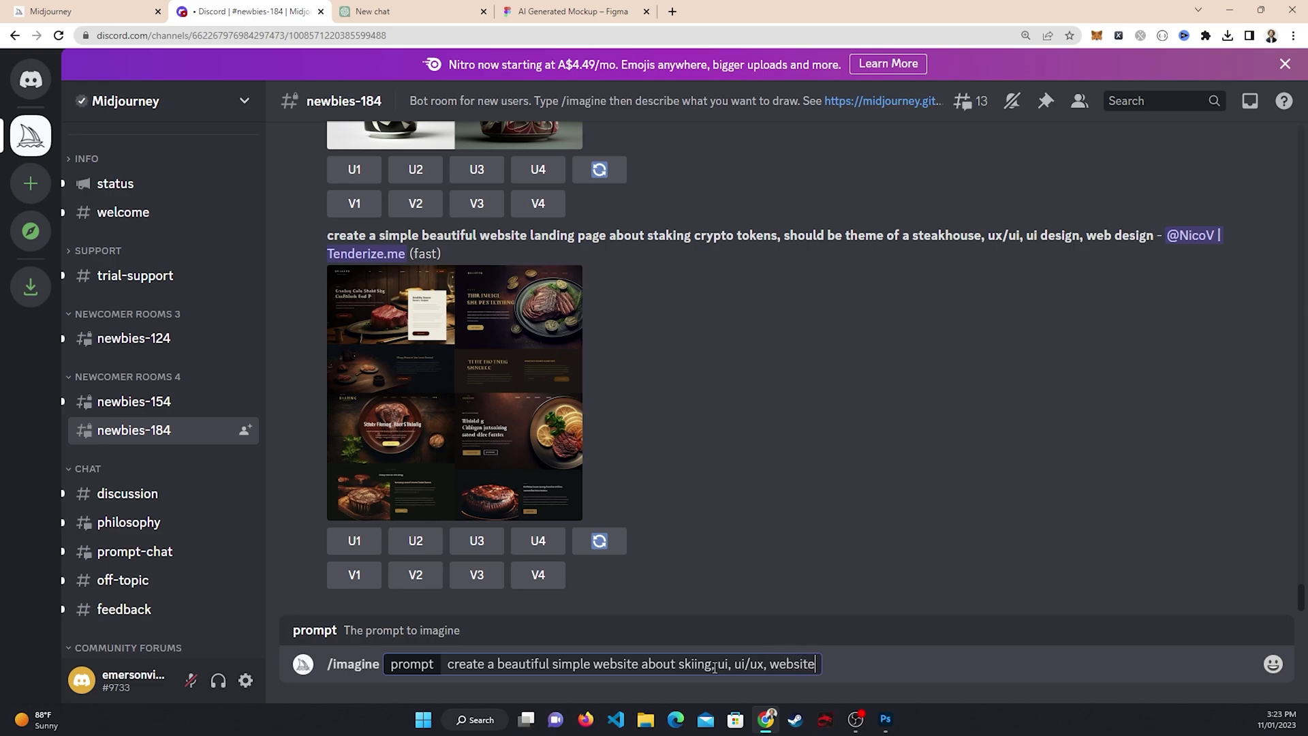
pyautogui.write(', web design')
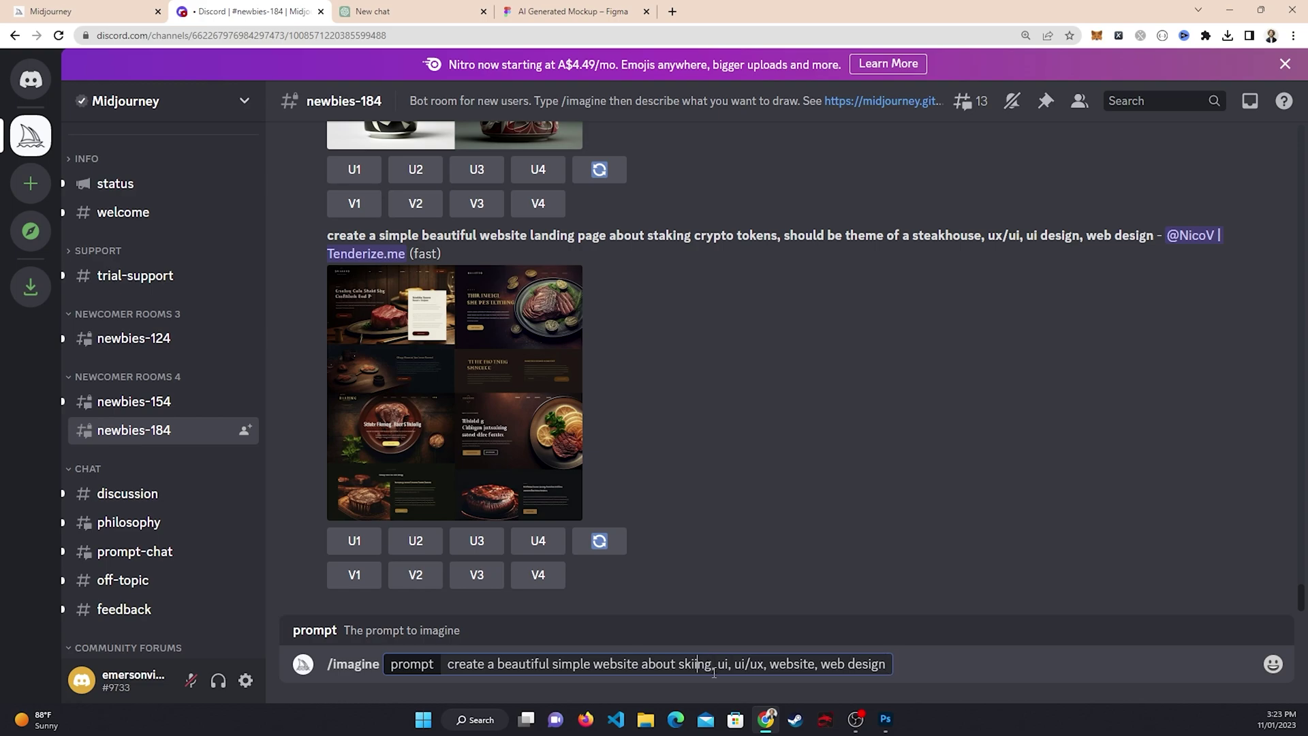
pyautogui.write('landing page')
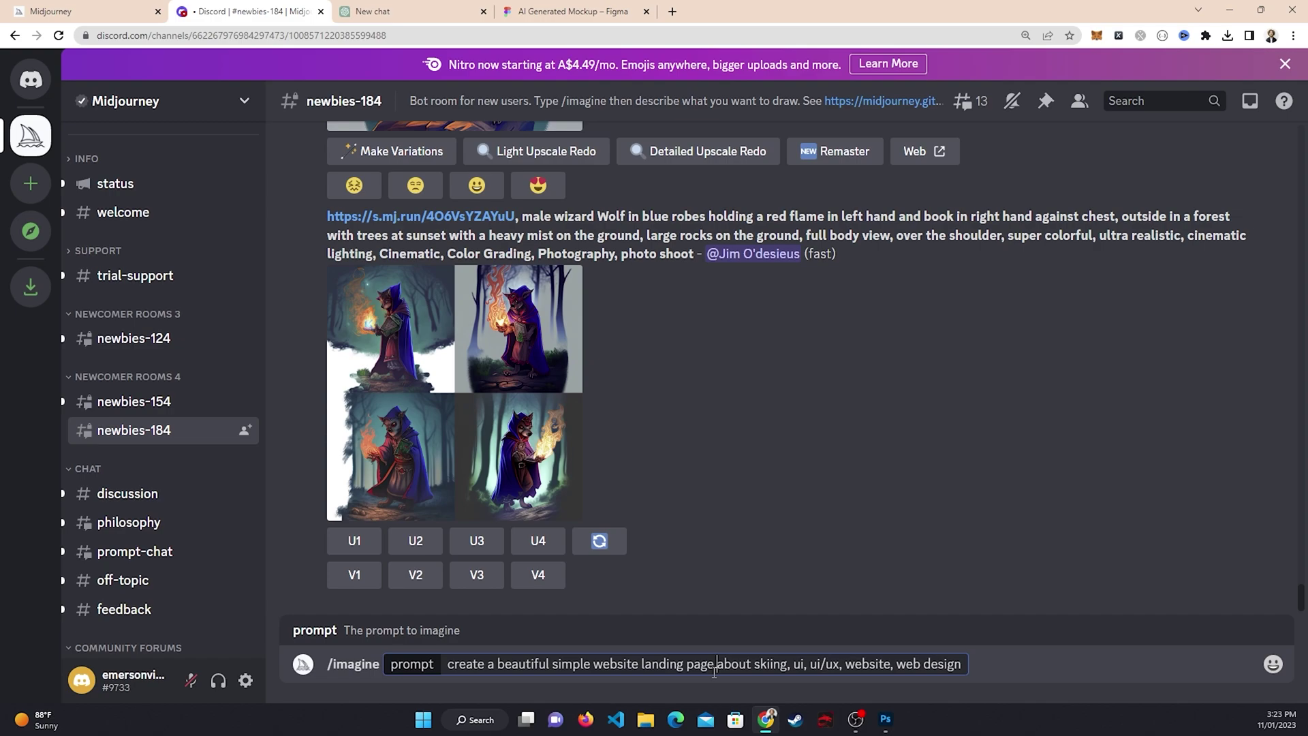
pyautogui.press('Return')
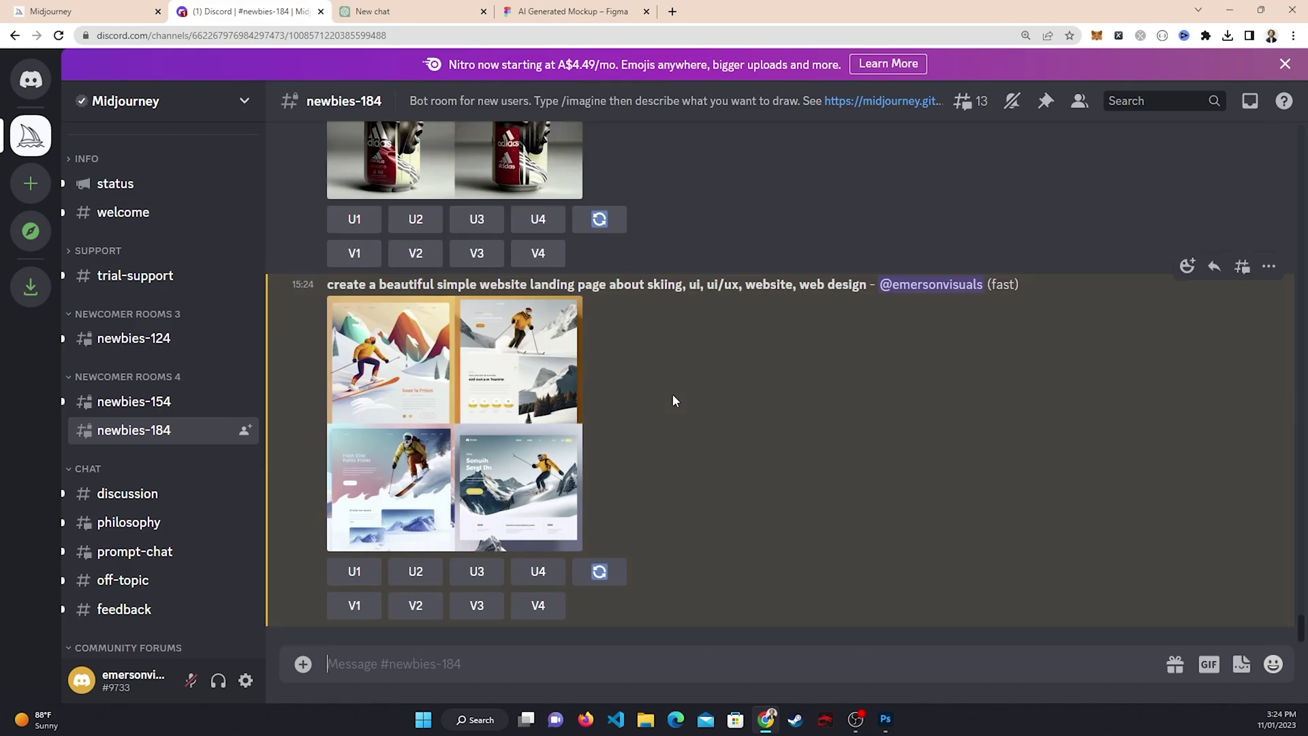
# View the generated skiing landing page grid enlarged, and rerun the same prompt for a new set of designs
pyautogui.click(489, 541)
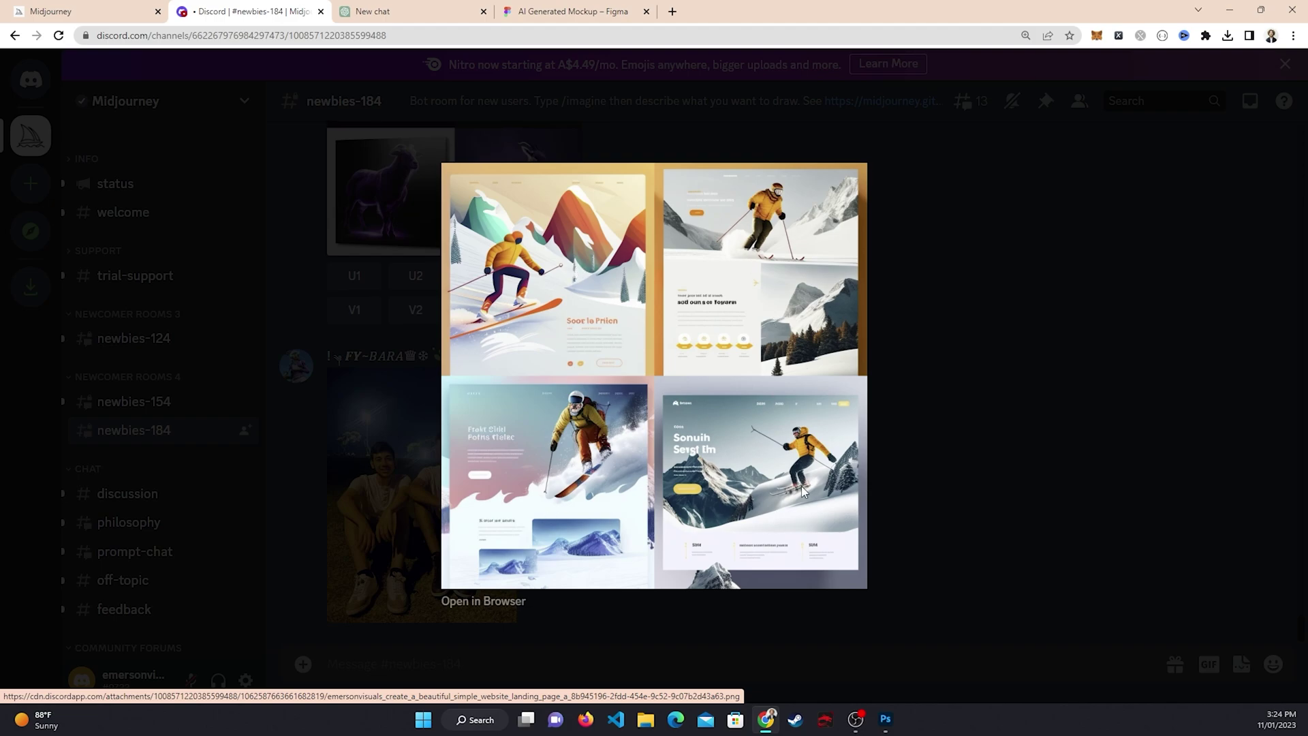
pyautogui.click(1059, 412)
pyautogui.scroll(10, 450, 364)
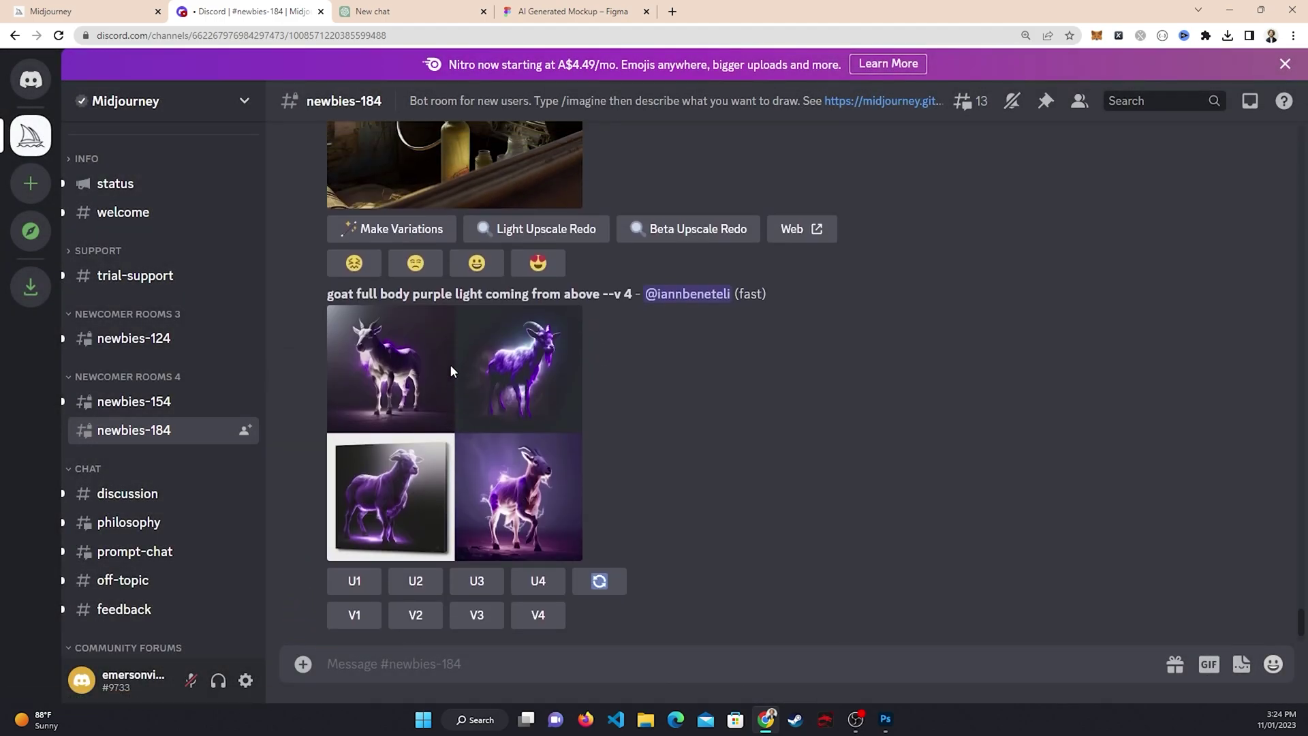
pyautogui.scroll(5, 457, 369)
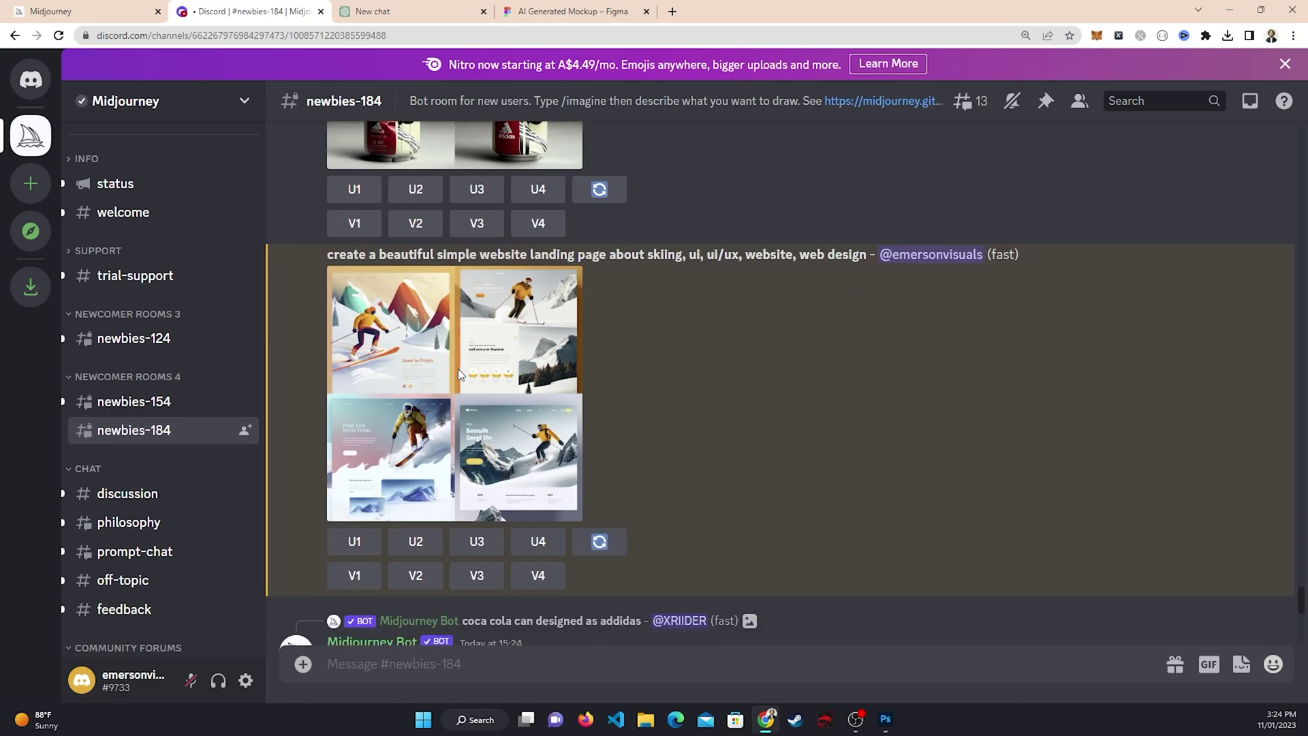
pyautogui.scroll(-1, 698, 484)
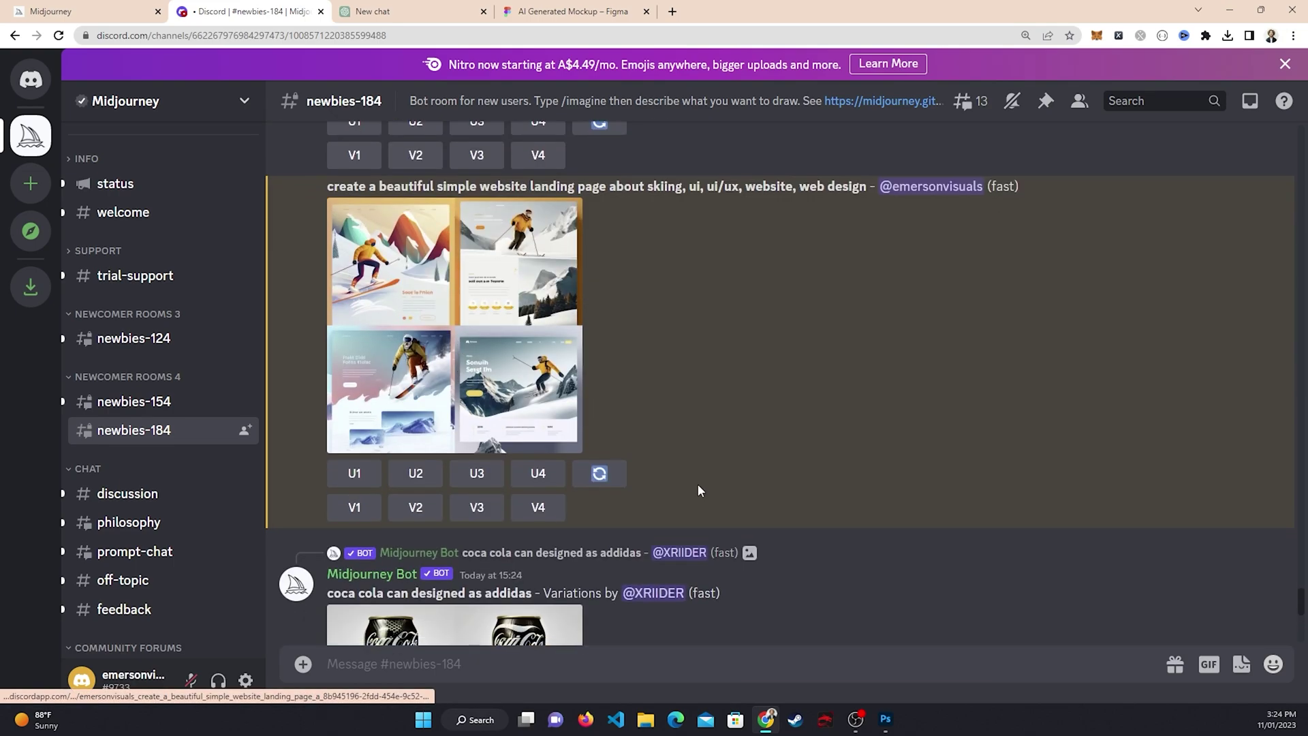
pyautogui.click(603, 477)
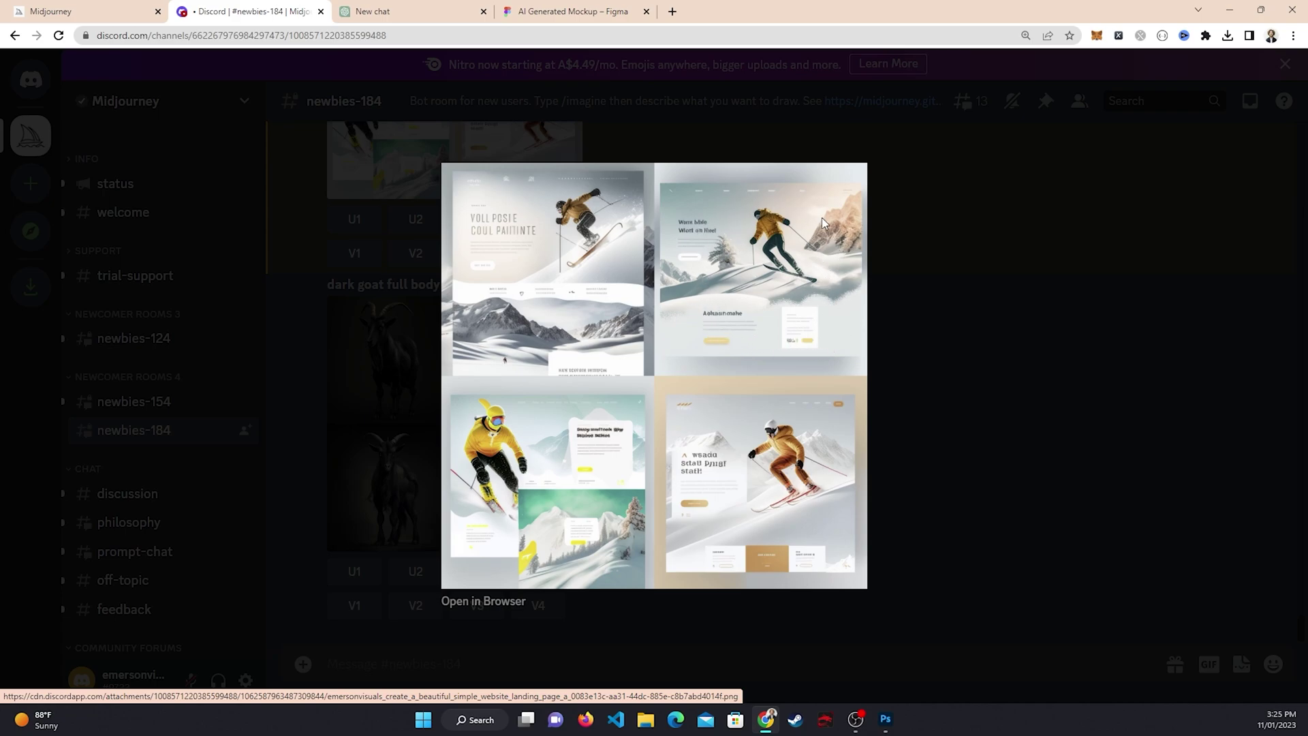
# Close the enlarged view of the new grid and upscale its second design
pyautogui.click(1006, 292)
pyautogui.scroll(4, 474, 392)
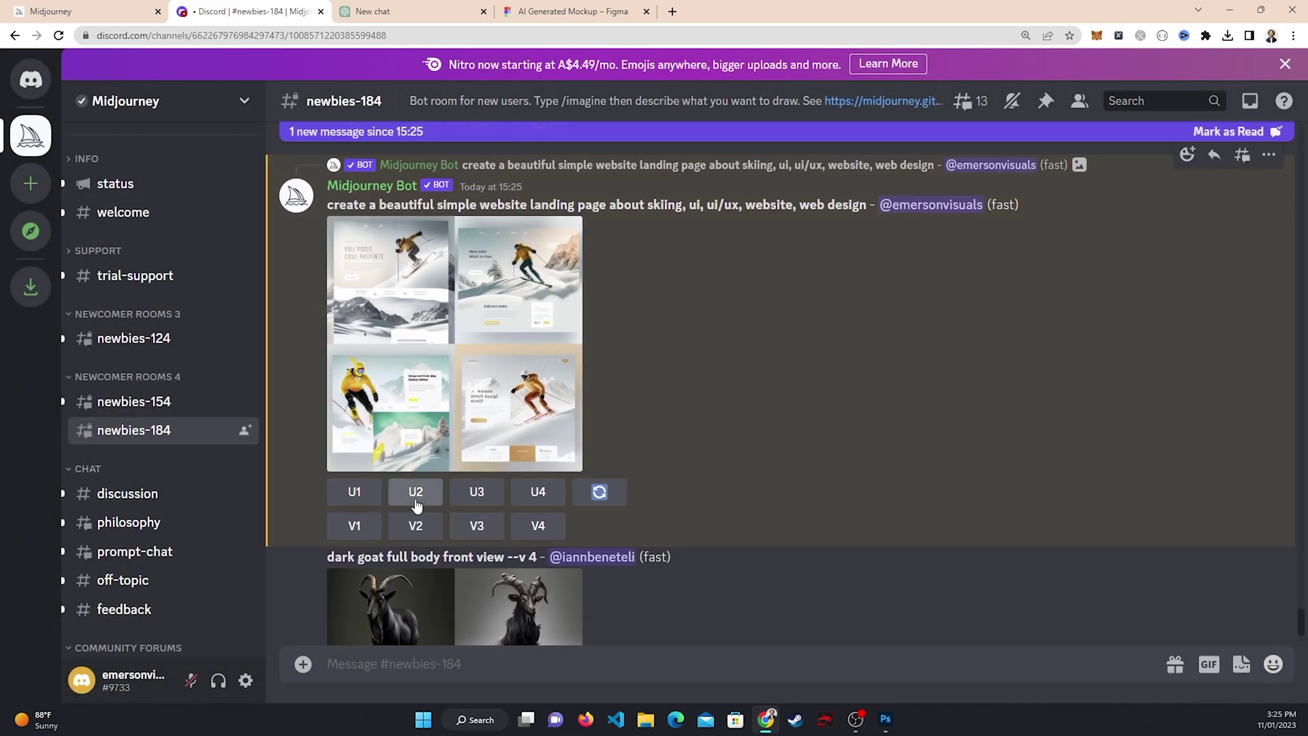
pyautogui.click(428, 502)
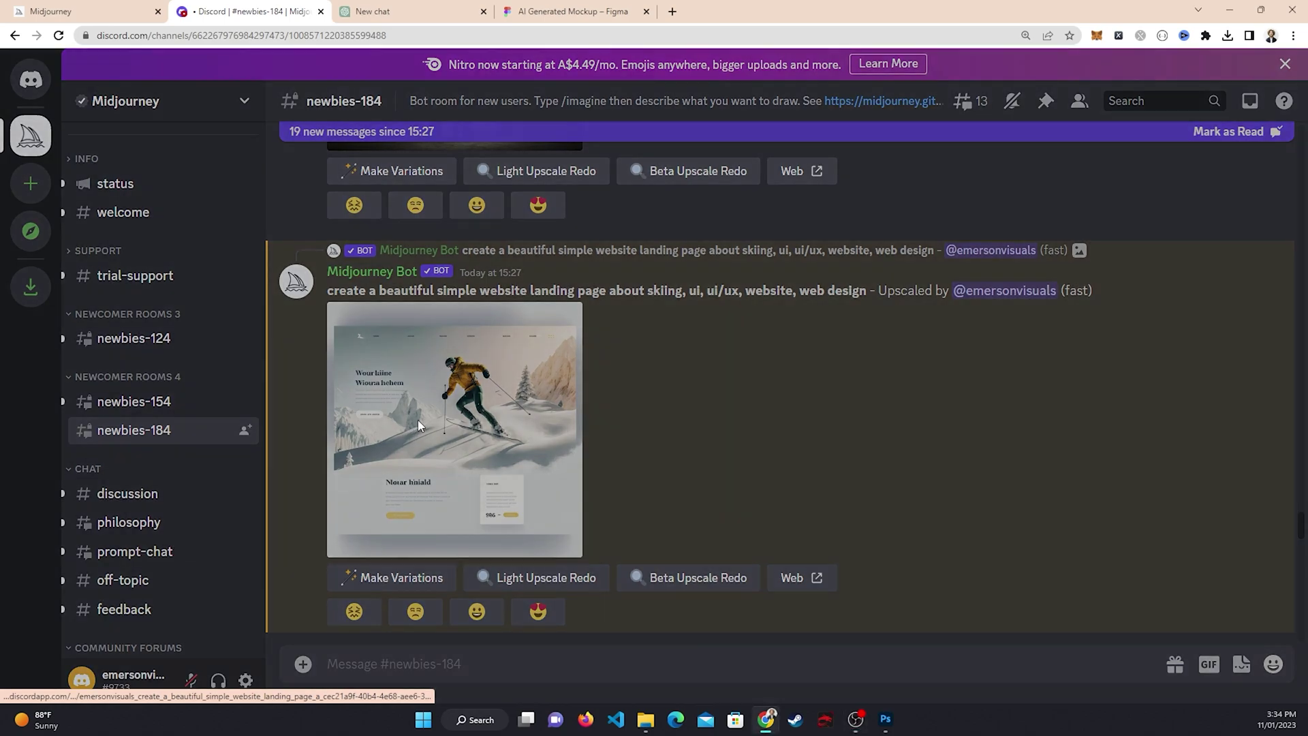
# Open the upscaled skiing landing page image in the browser at full size and bring up its image-saving options
pyautogui.click(418, 419)
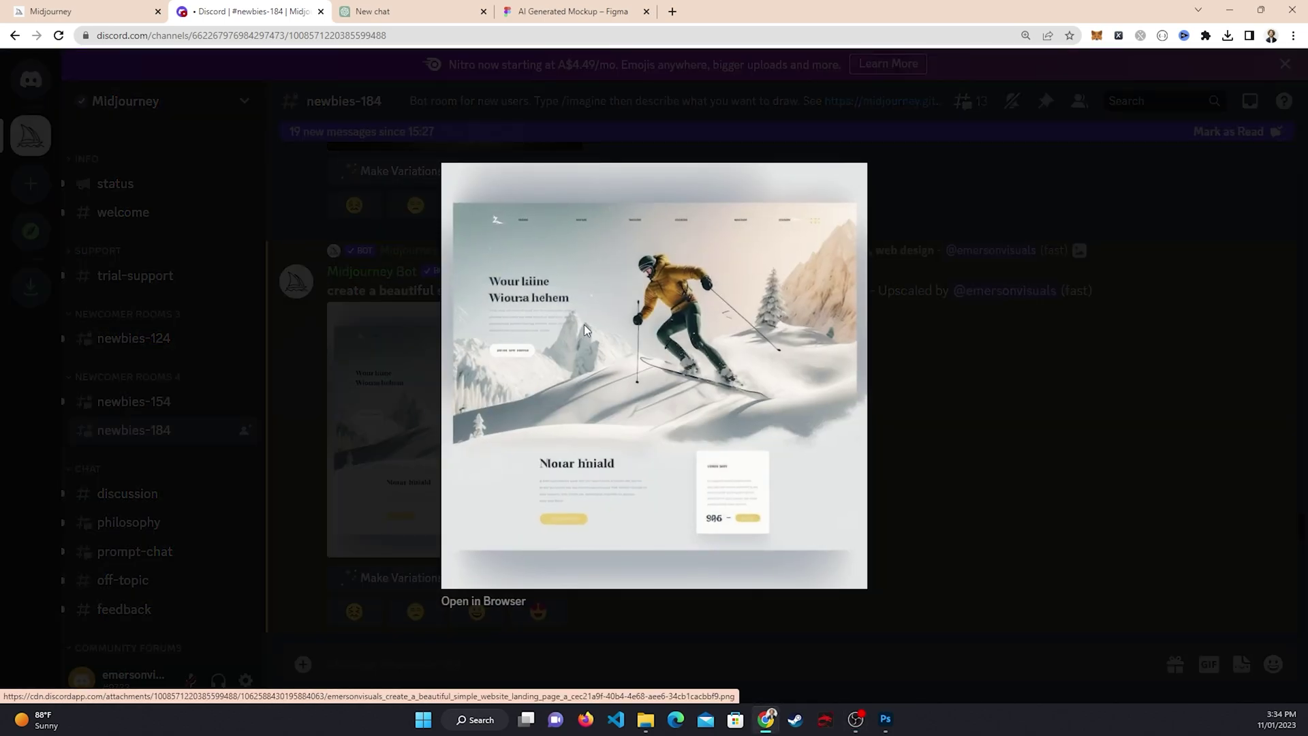
pyautogui.click(490, 608)
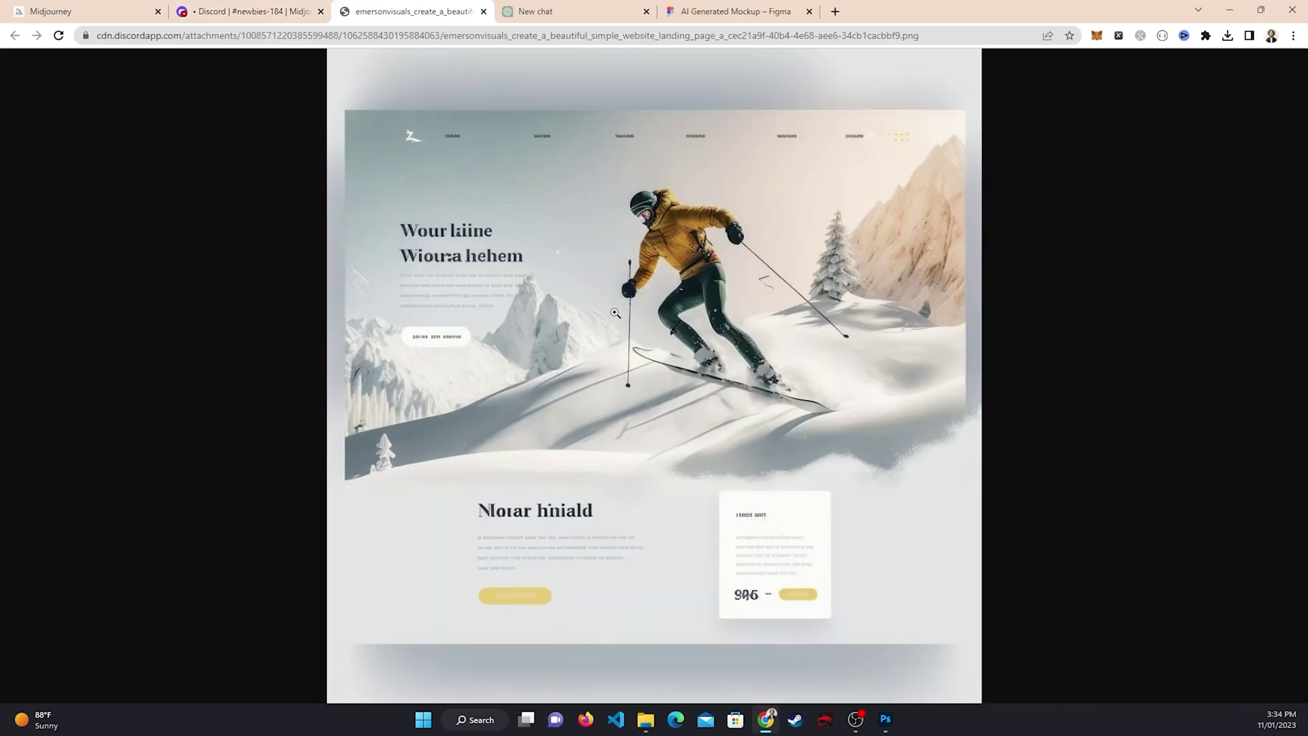
pyautogui.rightClick(600, 293)
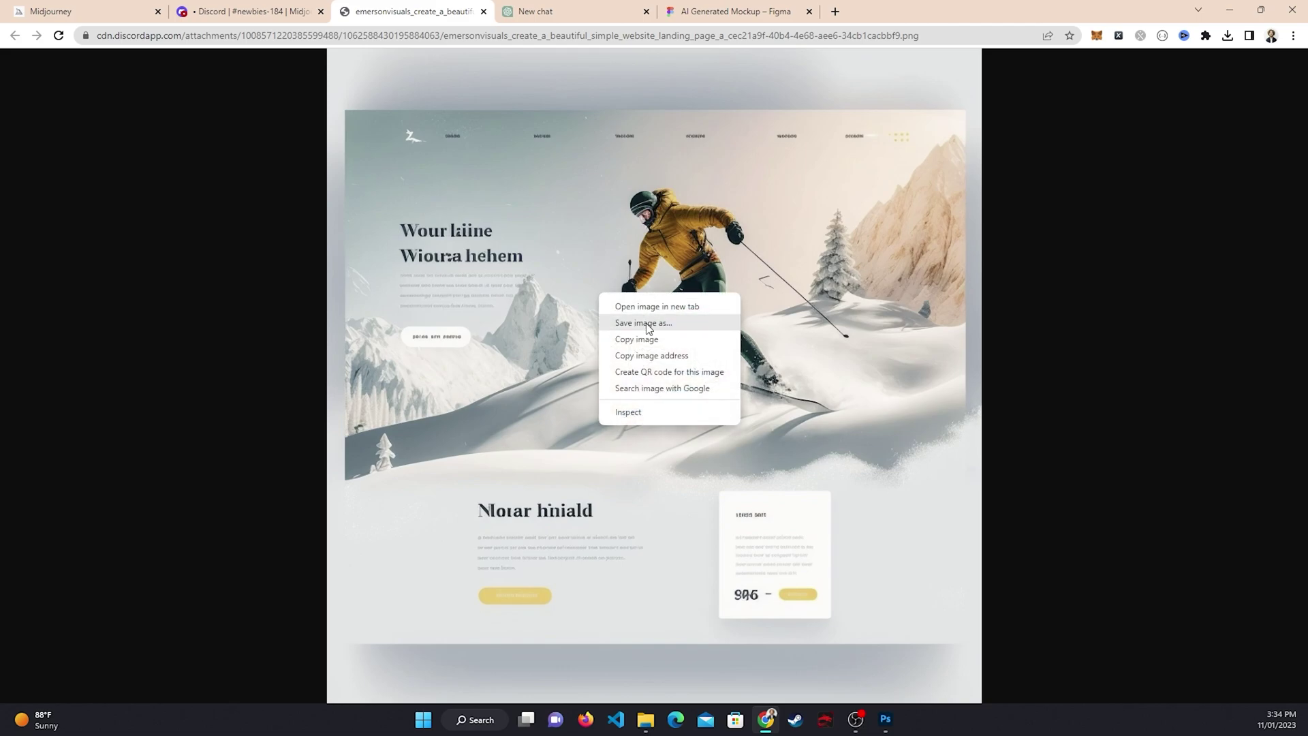
pyautogui.click(1179, 348)
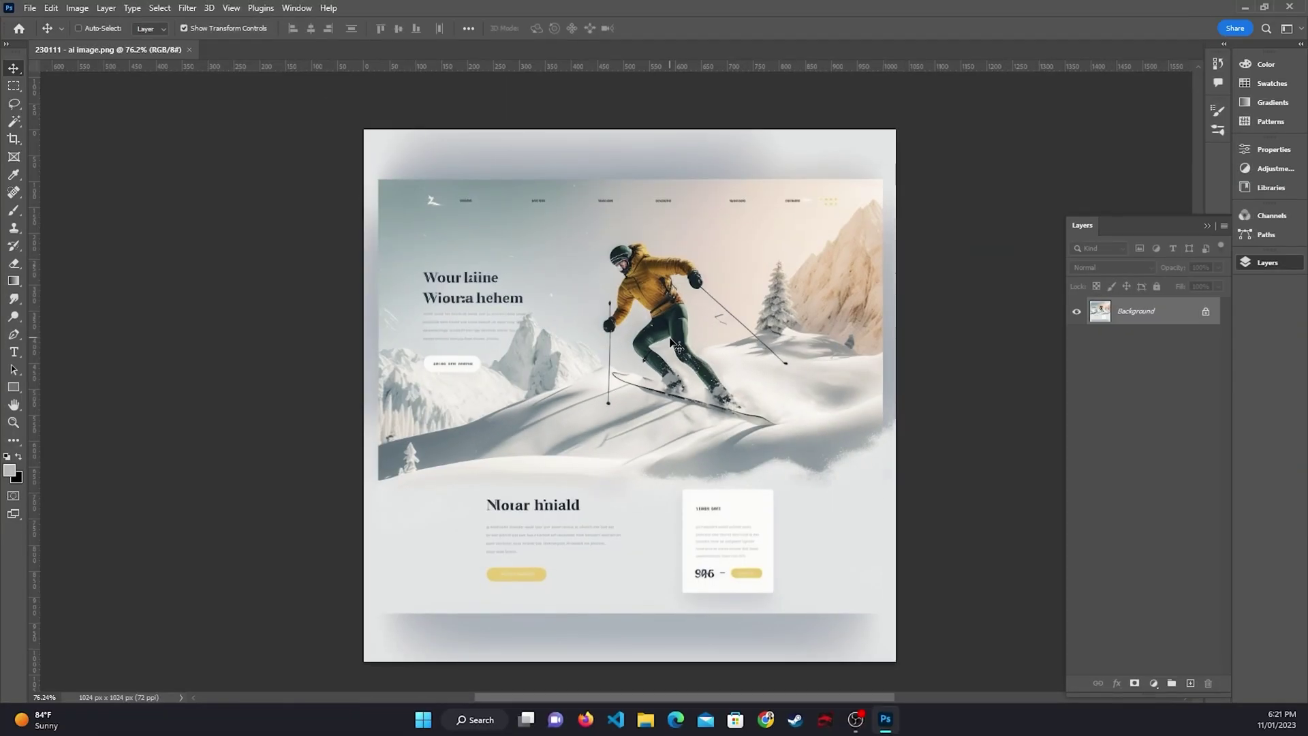
pyautogui.scroll(3, 598, 255)
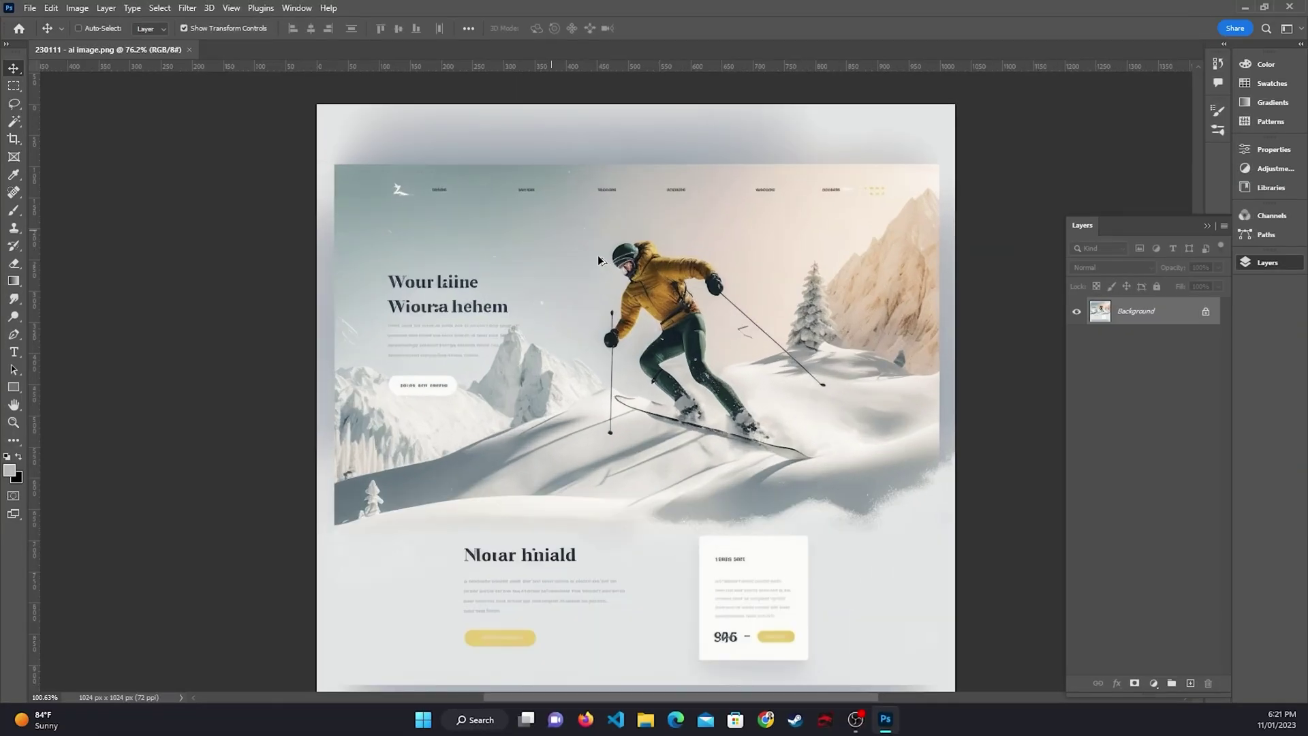
pyautogui.scroll(1, 598, 255)
pyautogui.moveTo(702, 247); pyautogui.dragTo(652, 276)
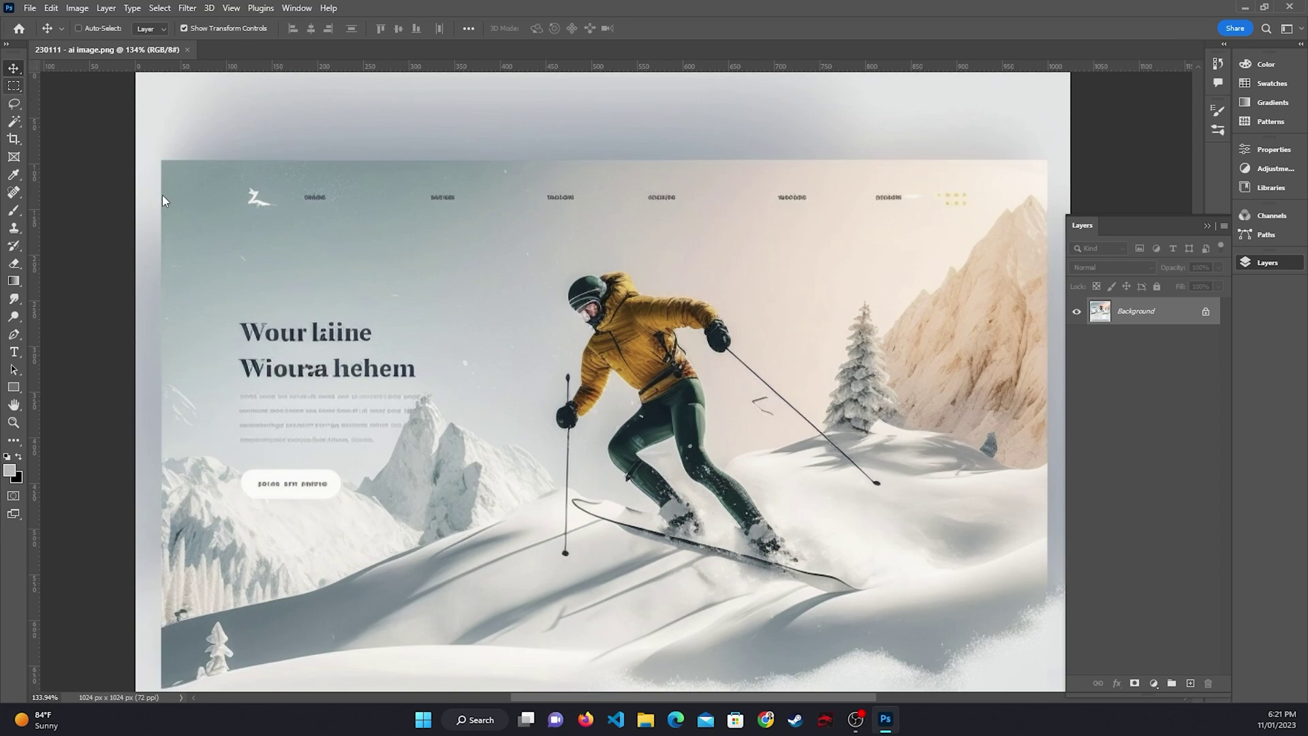
# Select the logo and navigation row with the Rectangular Marquee and remove it using a Content-Aware fill at Normal mode and 100% opacity
pyautogui.moveTo(14, 86); pyautogui.dragTo(71, 89)
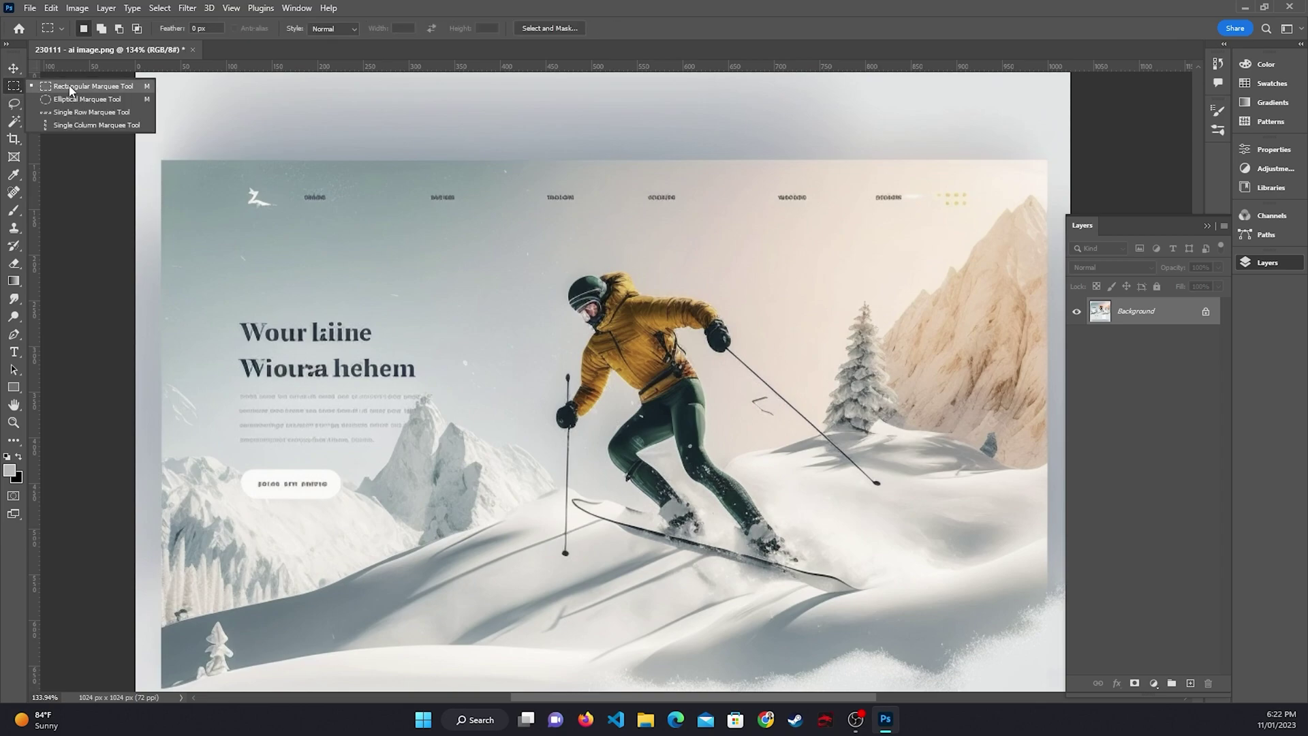
pyautogui.click(94, 92)
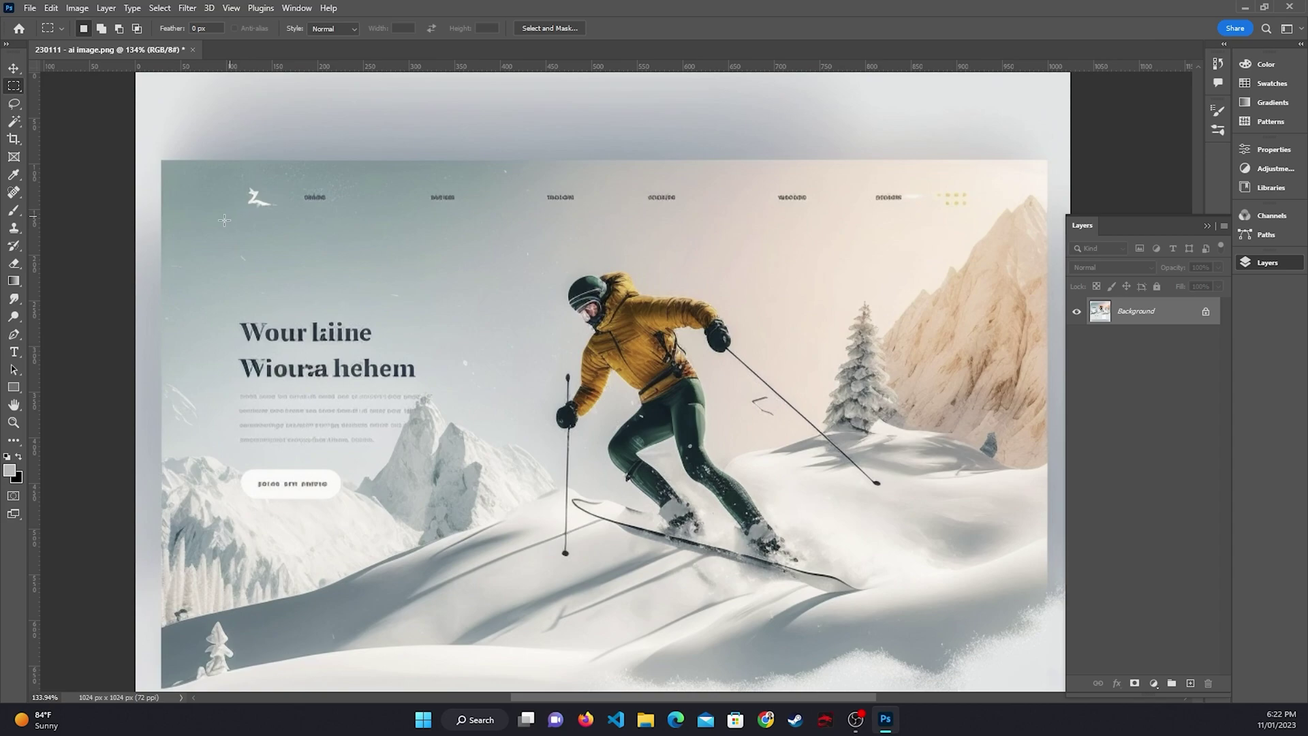
pyautogui.moveTo(224, 220); pyautogui.dragTo(980, 177)
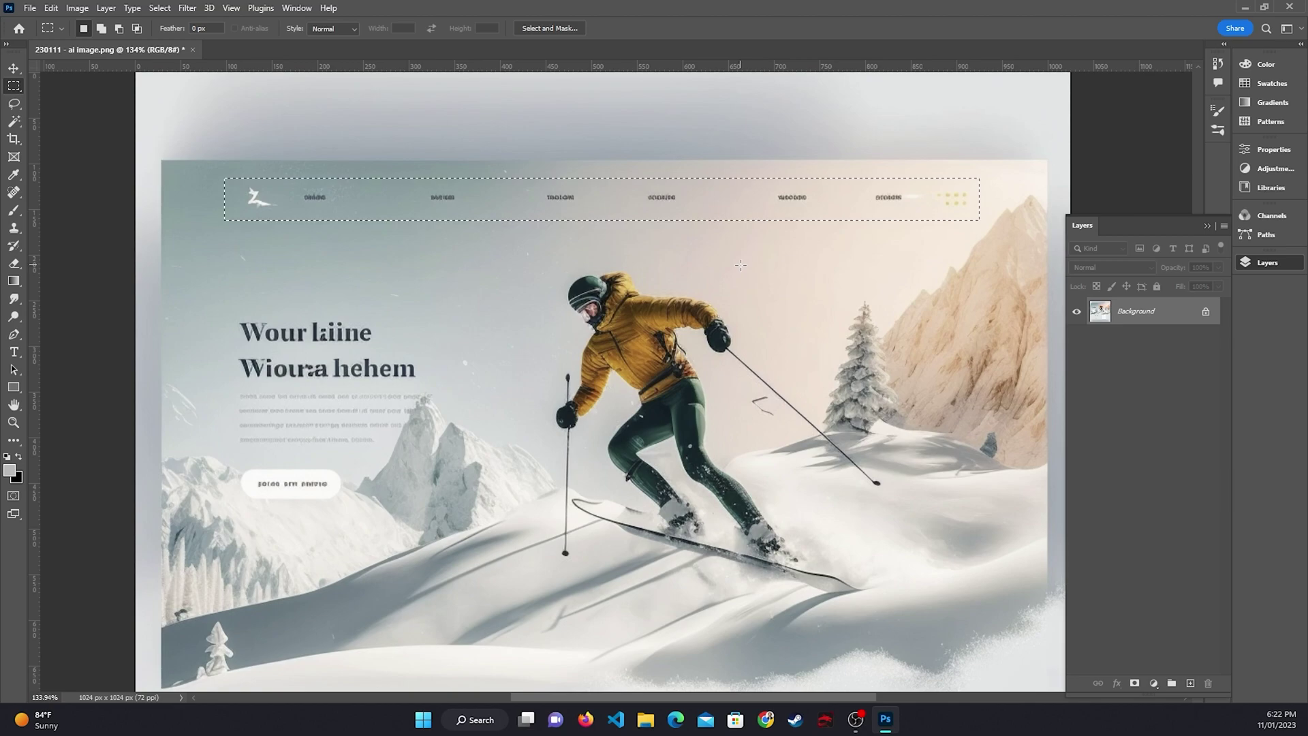
pyautogui.hotkey('shift', 'F5')
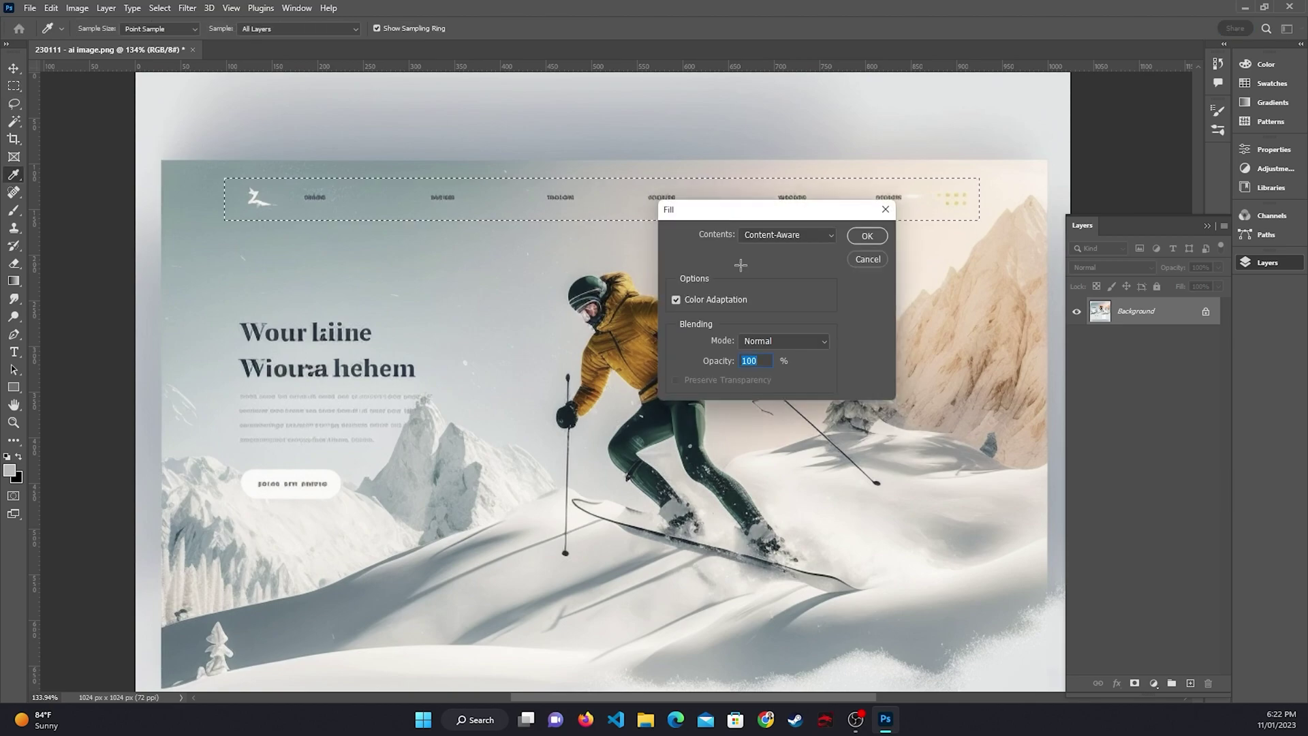
pyautogui.moveTo(744, 215); pyautogui.dragTo(368, 265)
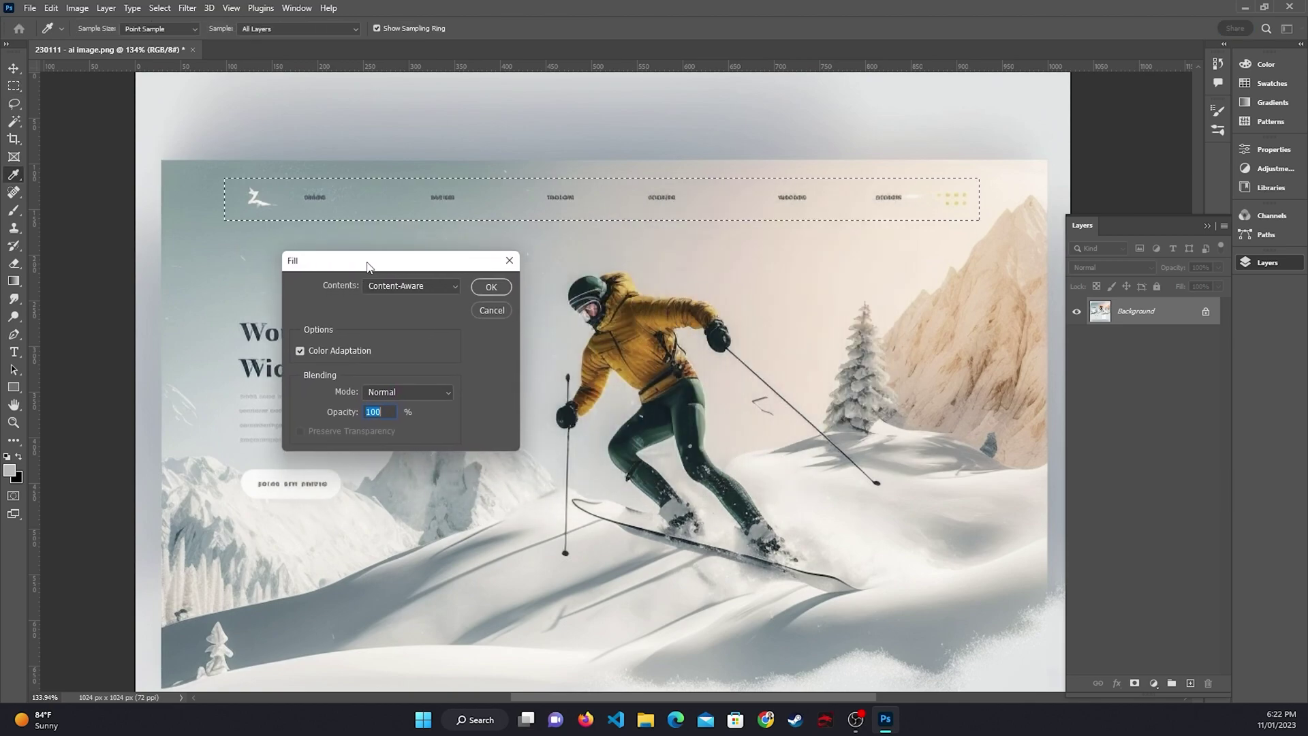
pyautogui.click(406, 284)
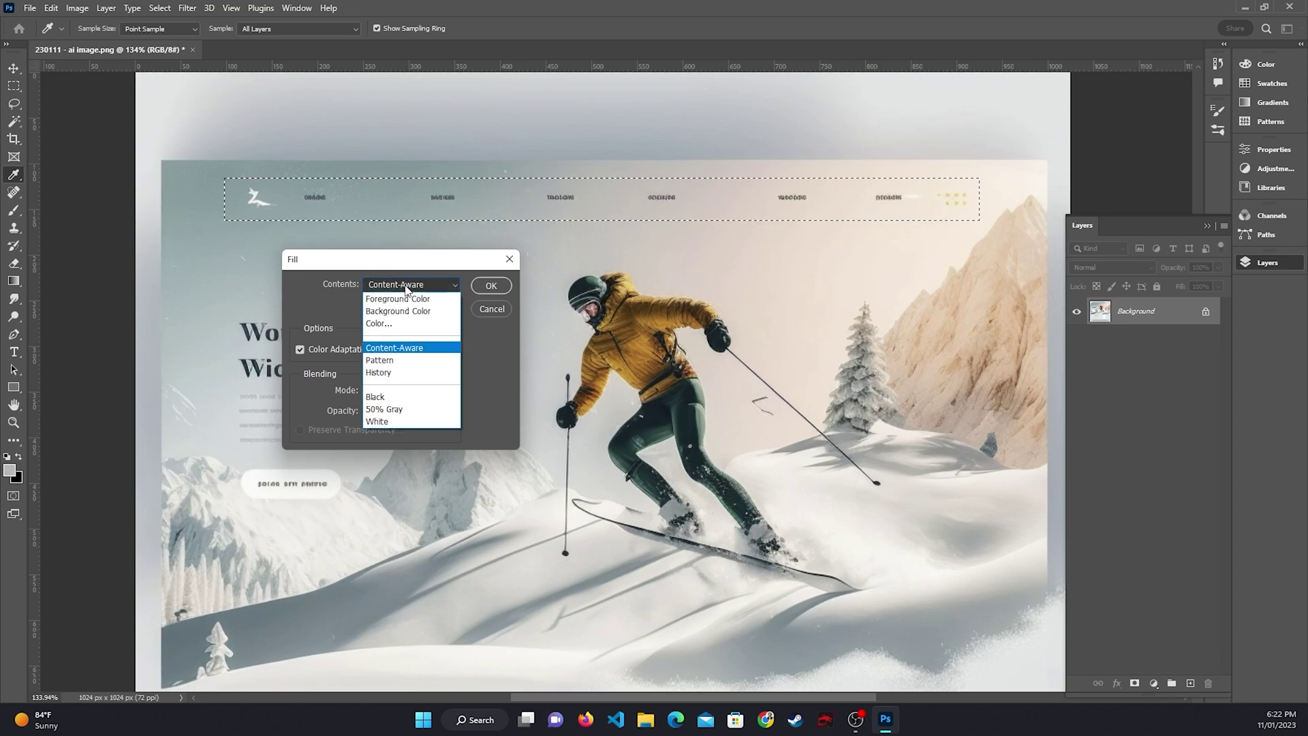
pyautogui.click(411, 350)
pyautogui.click(396, 386)
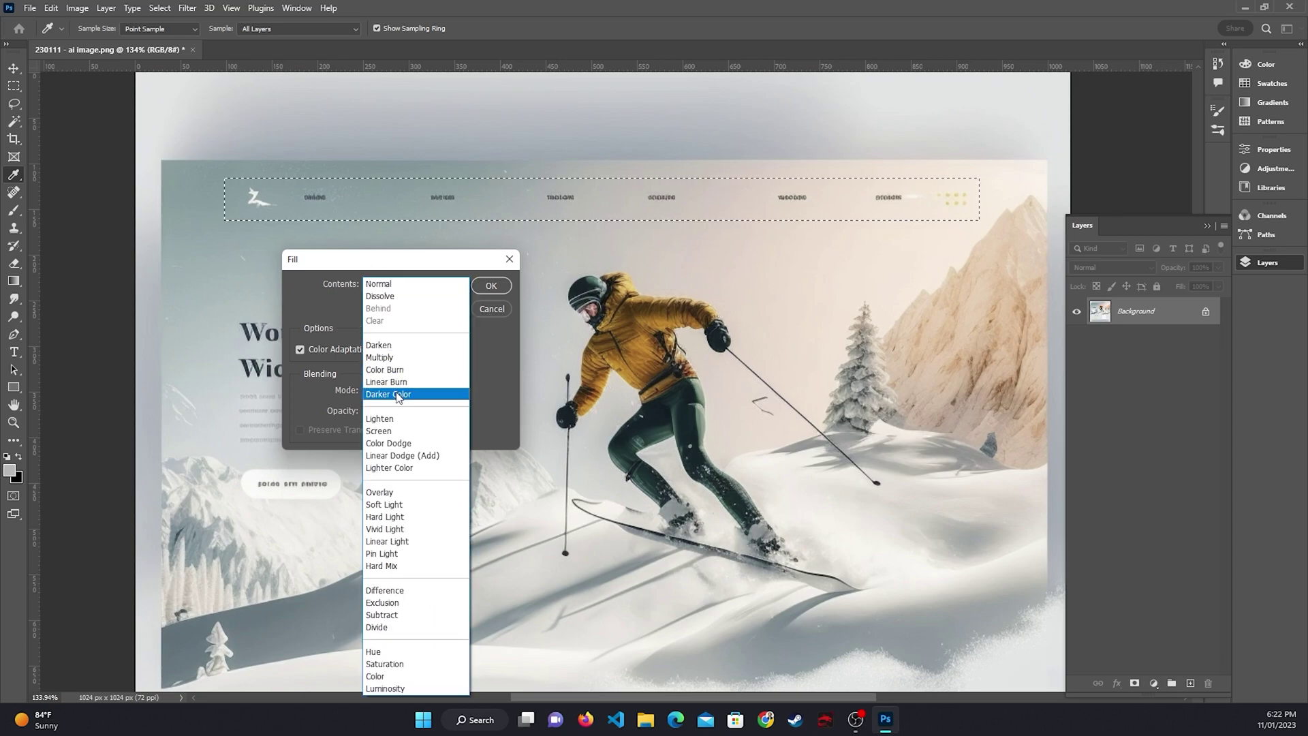
pyautogui.click(405, 284)
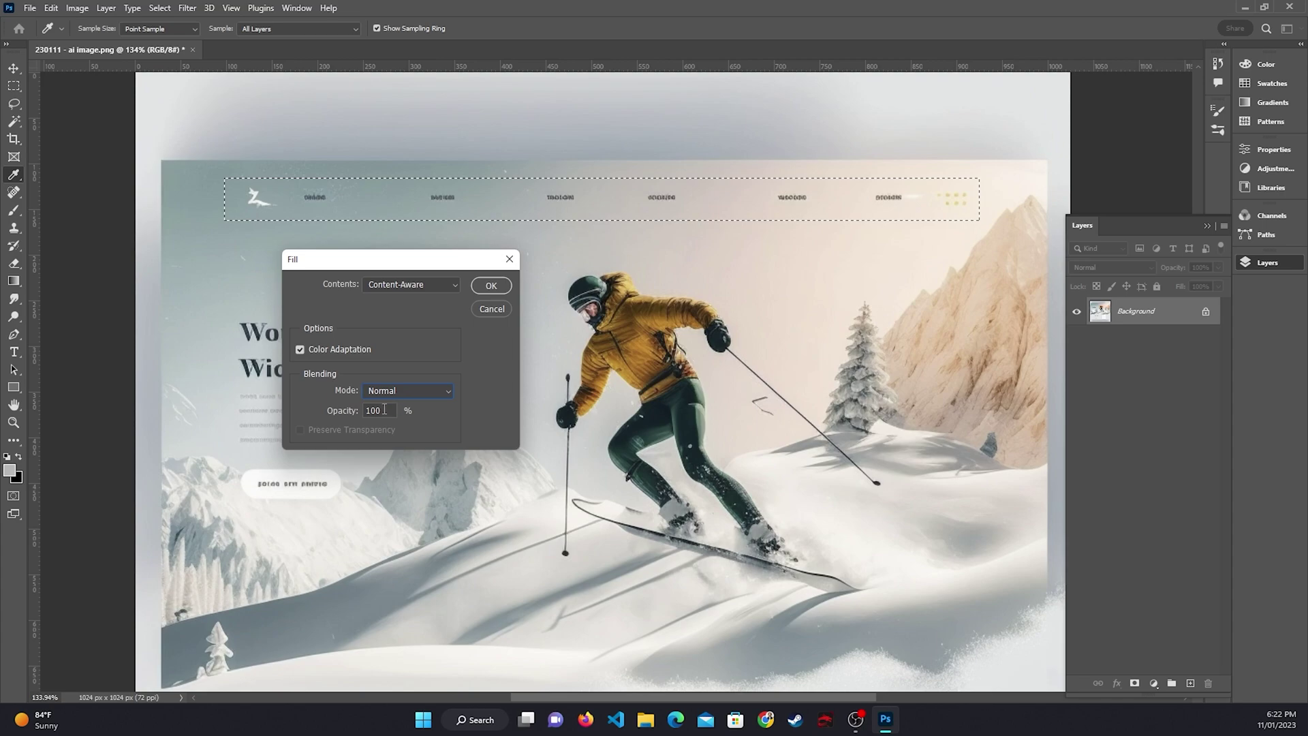
pyautogui.click(492, 287)
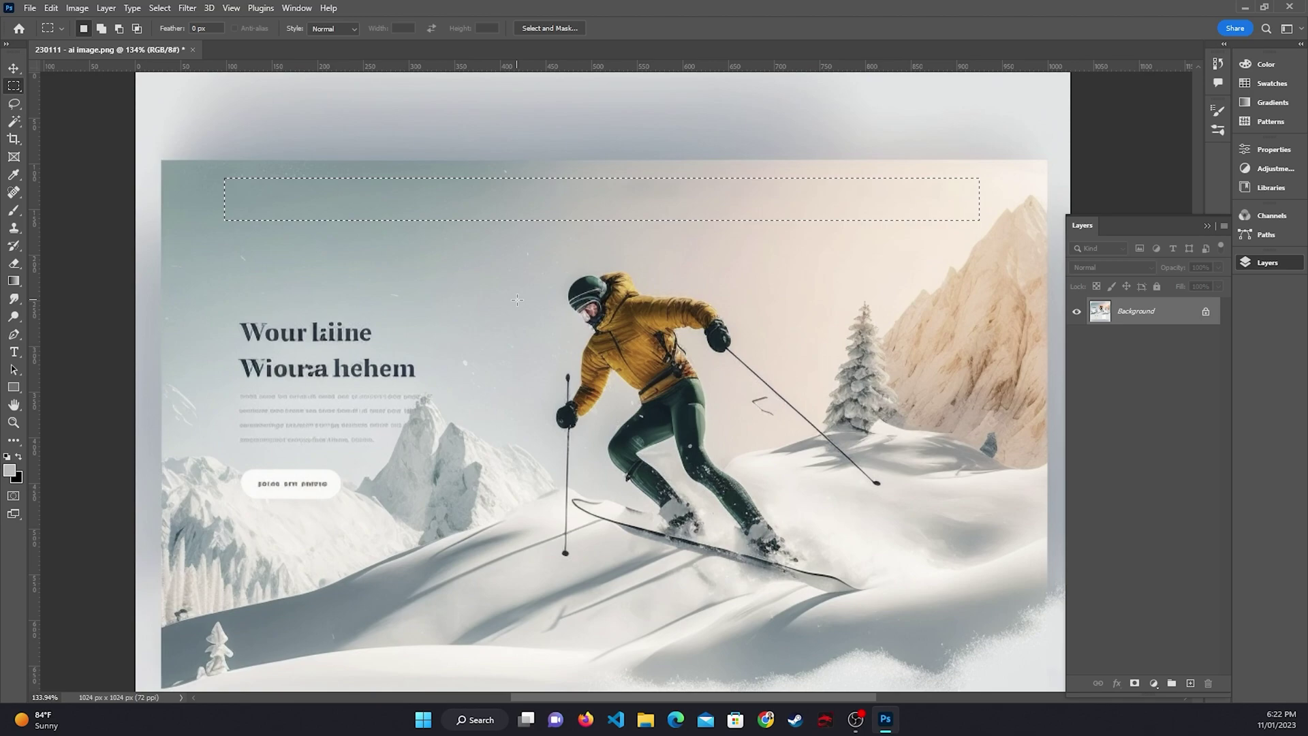
pyautogui.hotkey('ctrl', 'd')
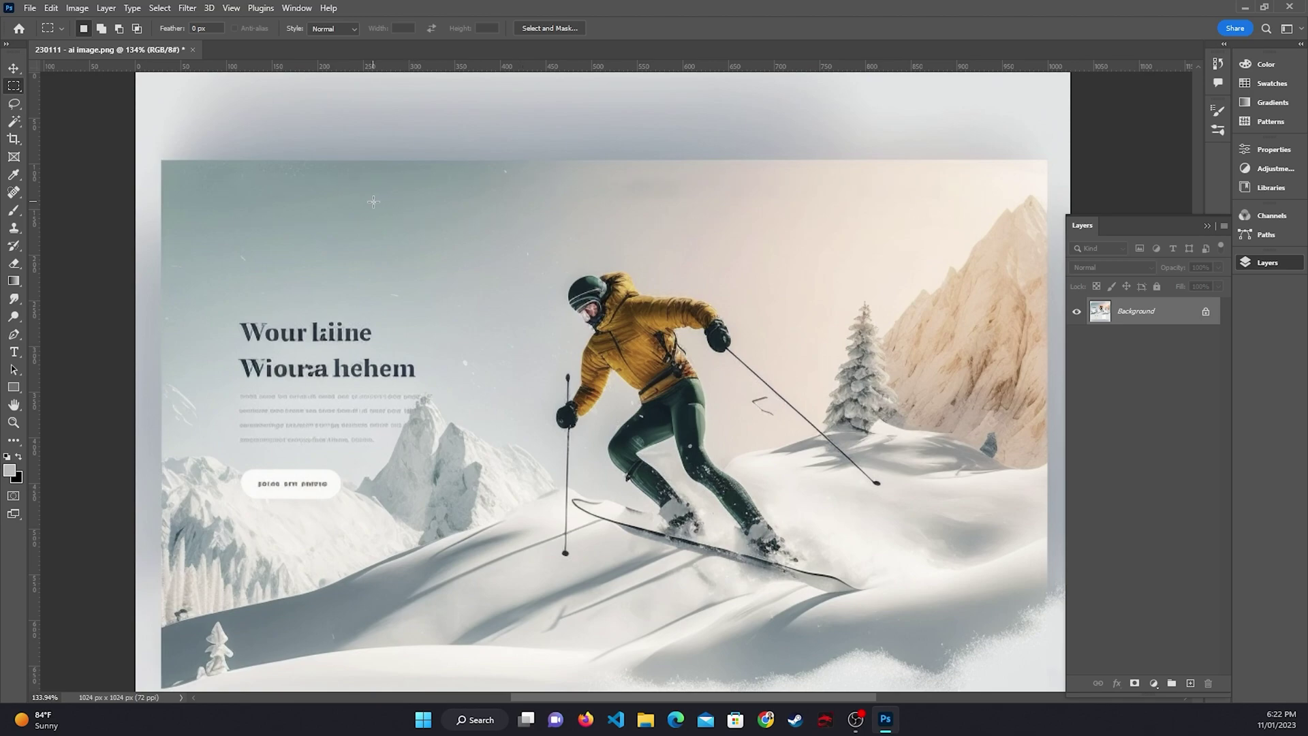
pyautogui.moveTo(373, 200); pyautogui.dragTo(456, 255)
pyautogui.hotkey('ctrl', 'd')
# Select the two-line headline beside the skier, remove it with a Content-Aware fill, and deselect
pyautogui.moveTo(496, 352); pyautogui.dragTo(503, 278)
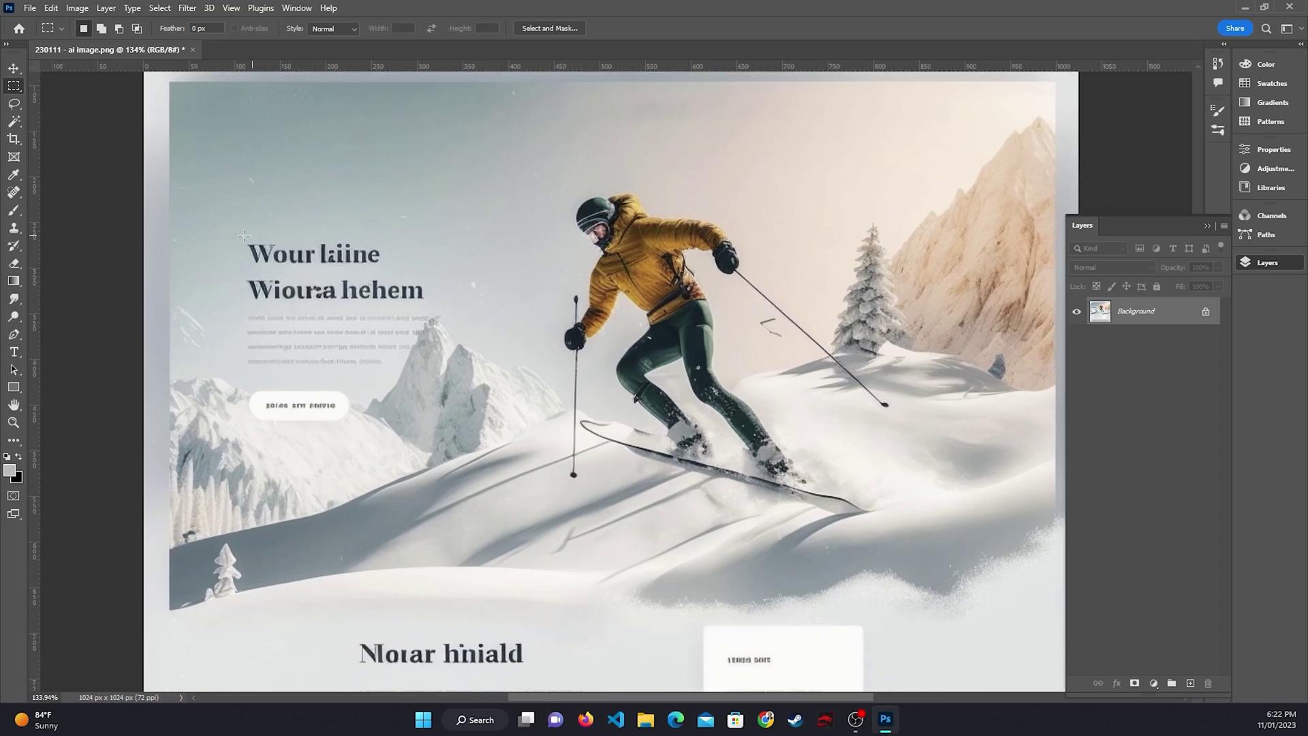
pyautogui.moveTo(239, 238); pyautogui.dragTo(439, 306)
pyautogui.hotkey('shift', 'F5')
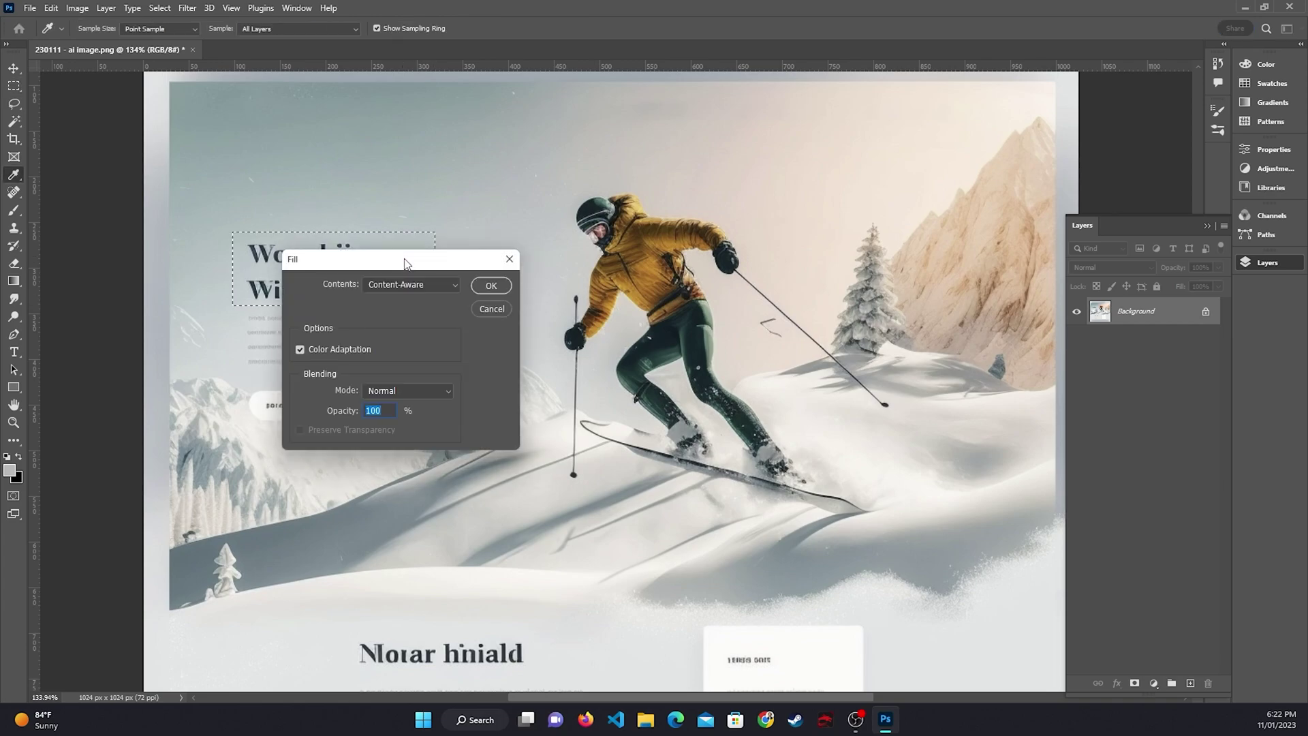
pyautogui.press('Return')
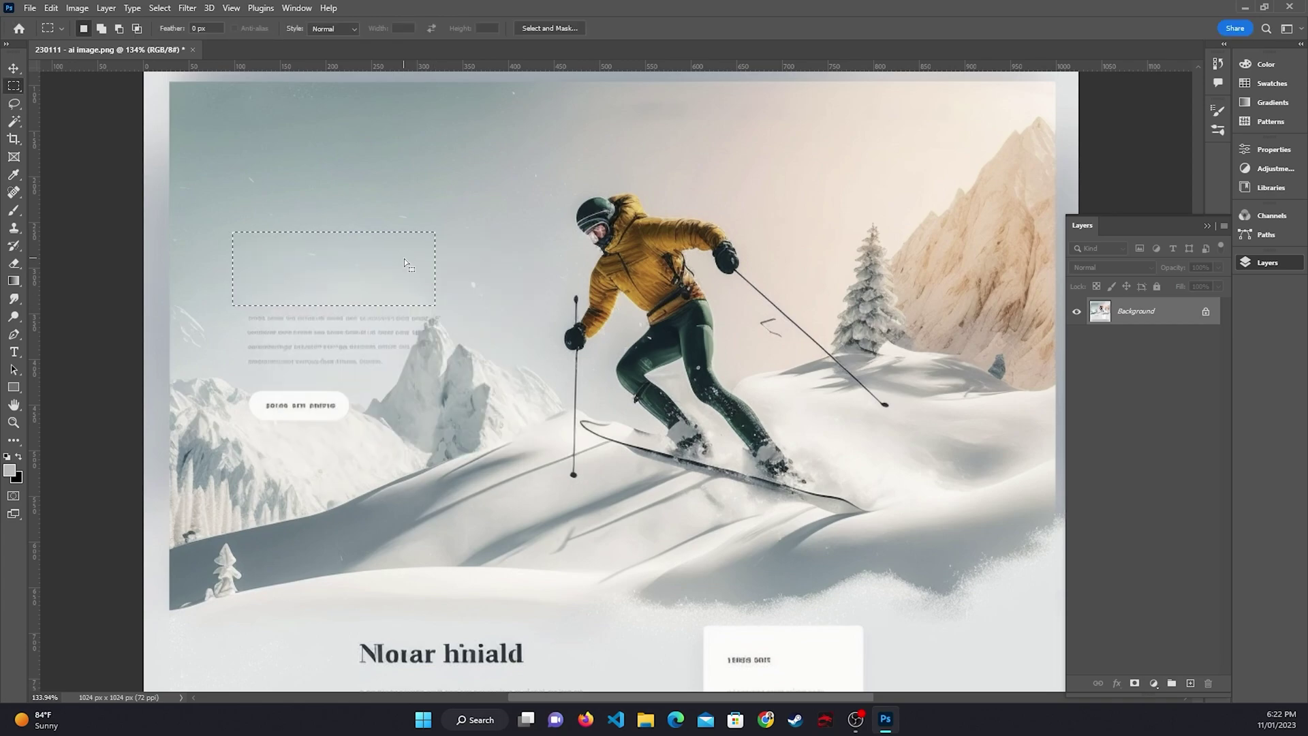
pyautogui.hotkey('ctrl', 'd')
# Select the pale paragraph text beside the mountain peak and fill the area from its surroundings to remove it
pyautogui.moveTo(493, 343); pyautogui.dragTo(485, 309)
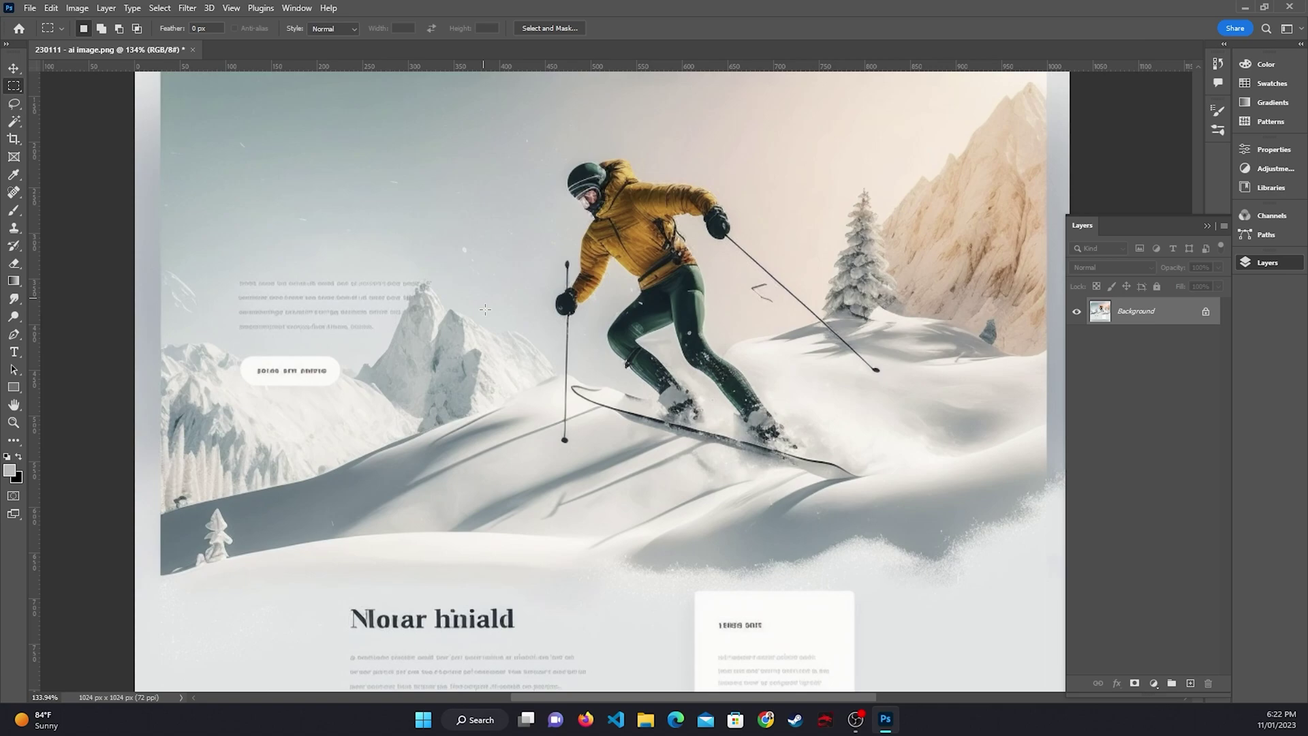
pyautogui.scroll(2, 239, 294)
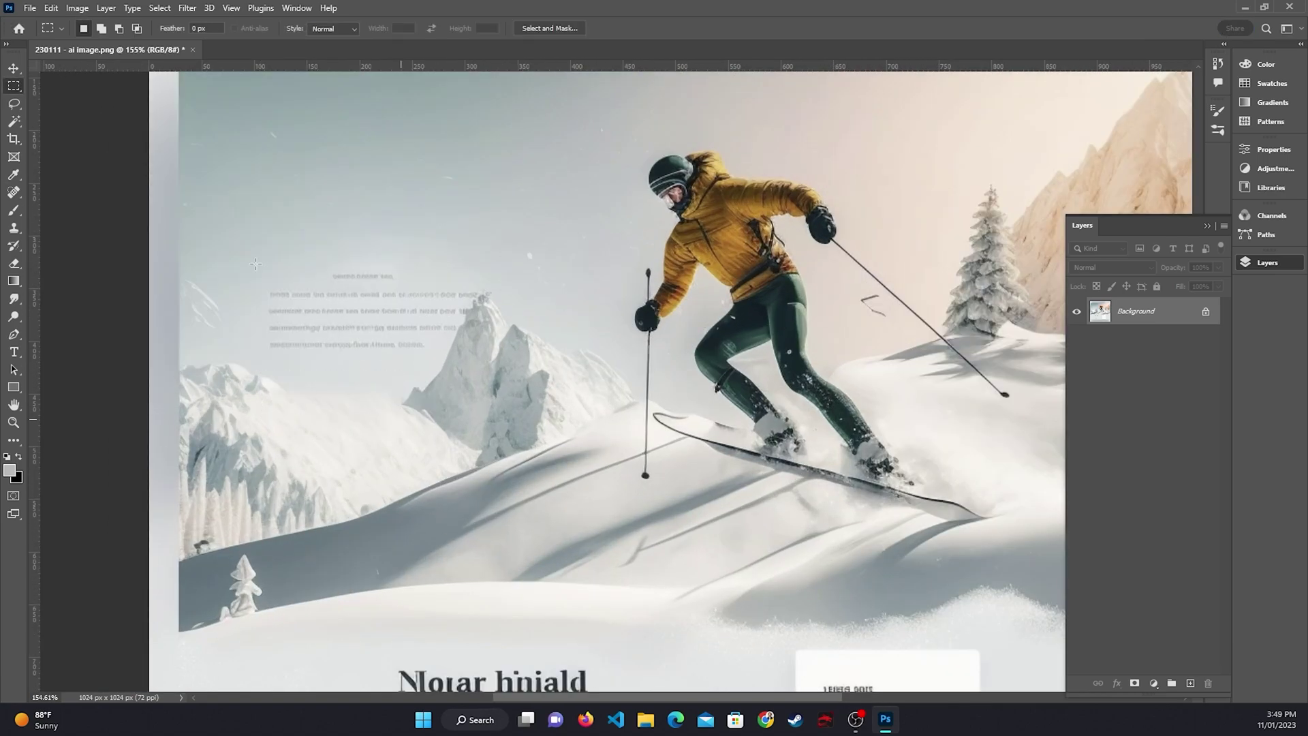
pyautogui.moveTo(263, 283); pyautogui.dragTo(493, 351)
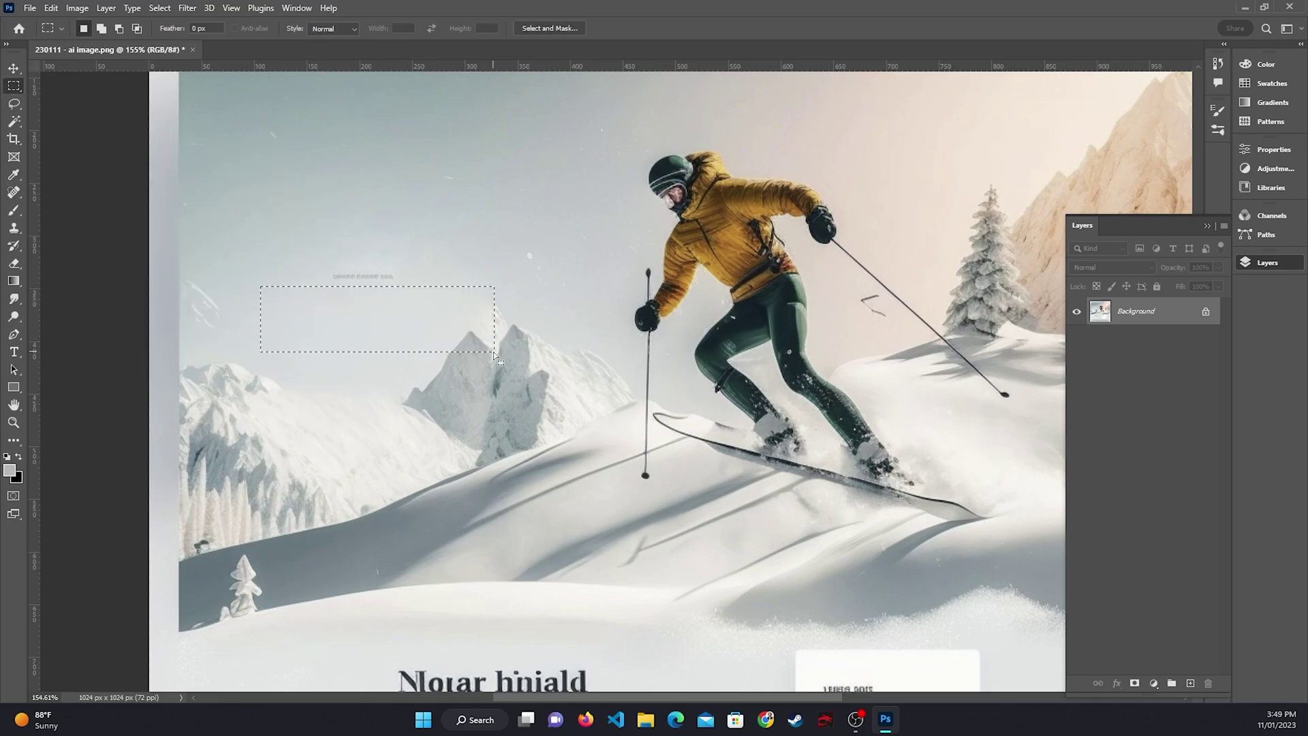
pyautogui.press('Delete')
# Remove the heading, text and yellow button block below the snow scene, along with the white price card beside it
pyautogui.moveTo(298, 374); pyautogui.dragTo(601, 545)
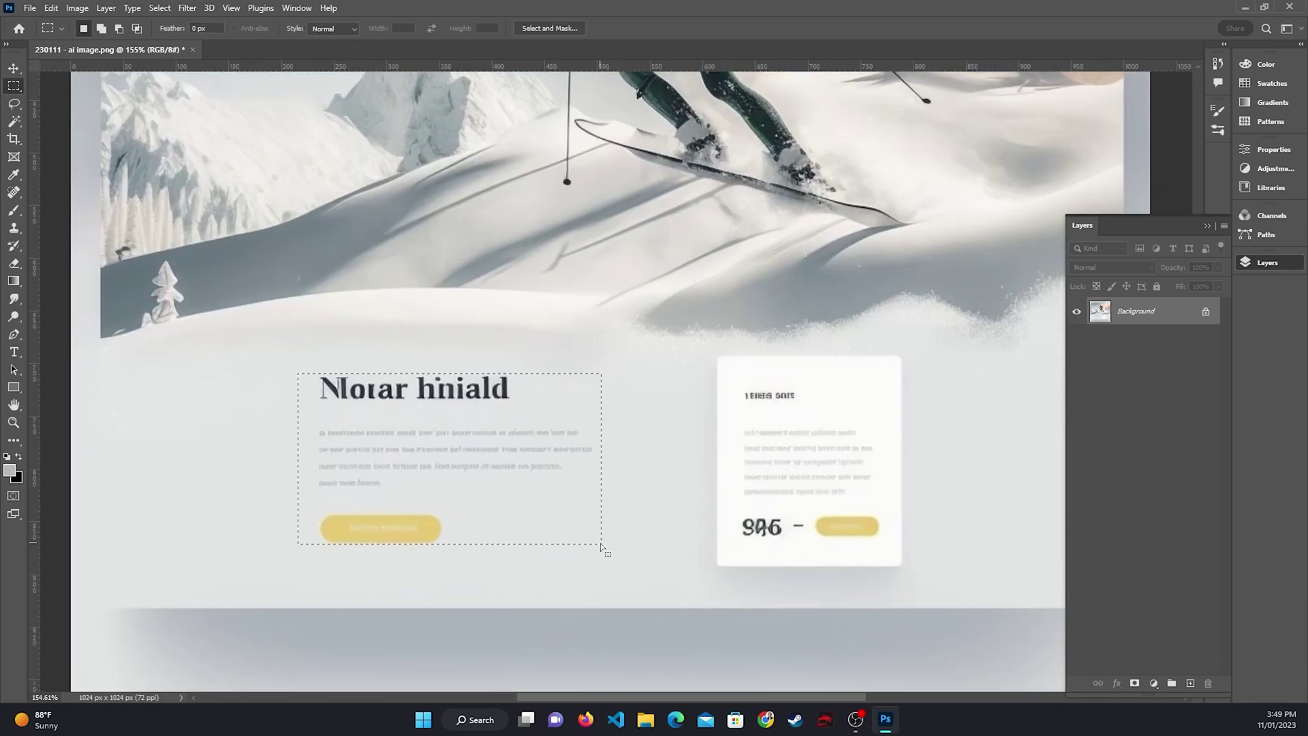
pyautogui.press('Delete')
pyautogui.moveTo(703, 350); pyautogui.dragTo(937, 571)
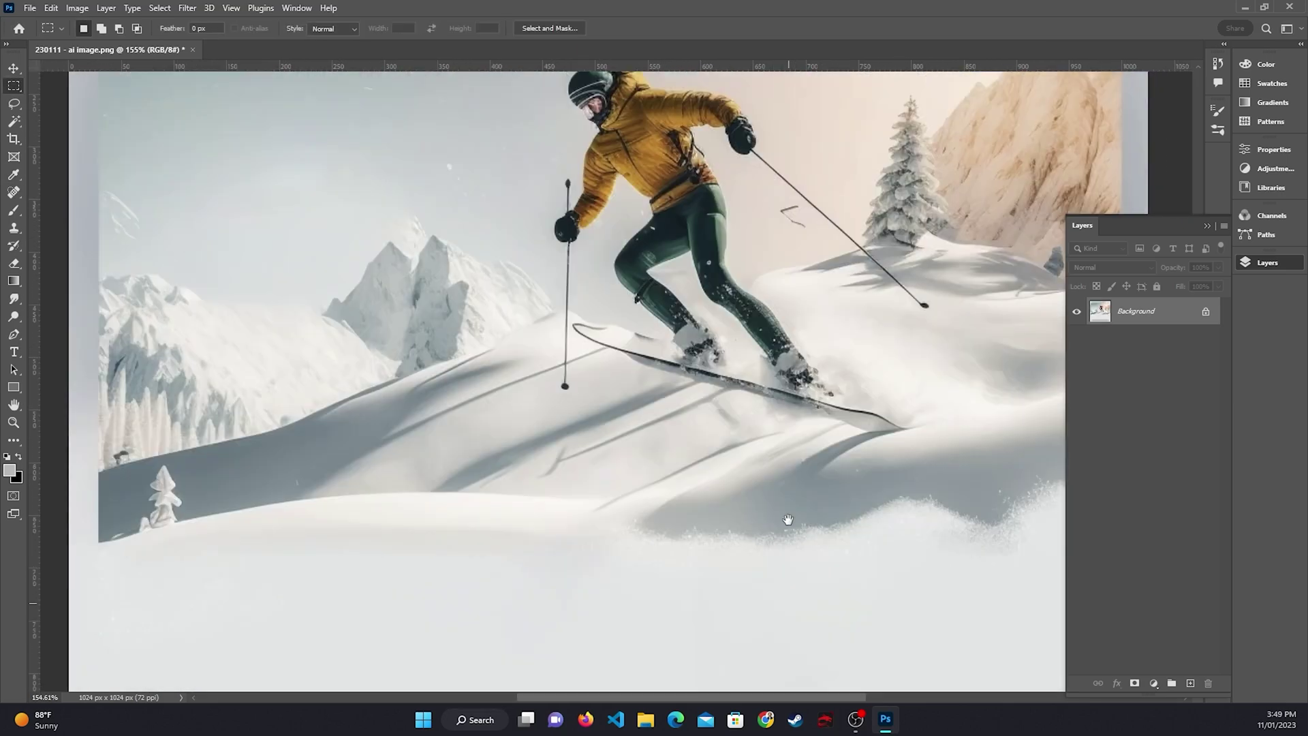
# Remove the stray dark marks between the skier's legs and the extended ski pole
pyautogui.scroll(5, 788, 520)
pyautogui.moveTo(654, 301); pyautogui.dragTo(753, 402)
pyautogui.moveTo(733, 315); pyautogui.dragTo(631, 352)
pyautogui.press('Delete')
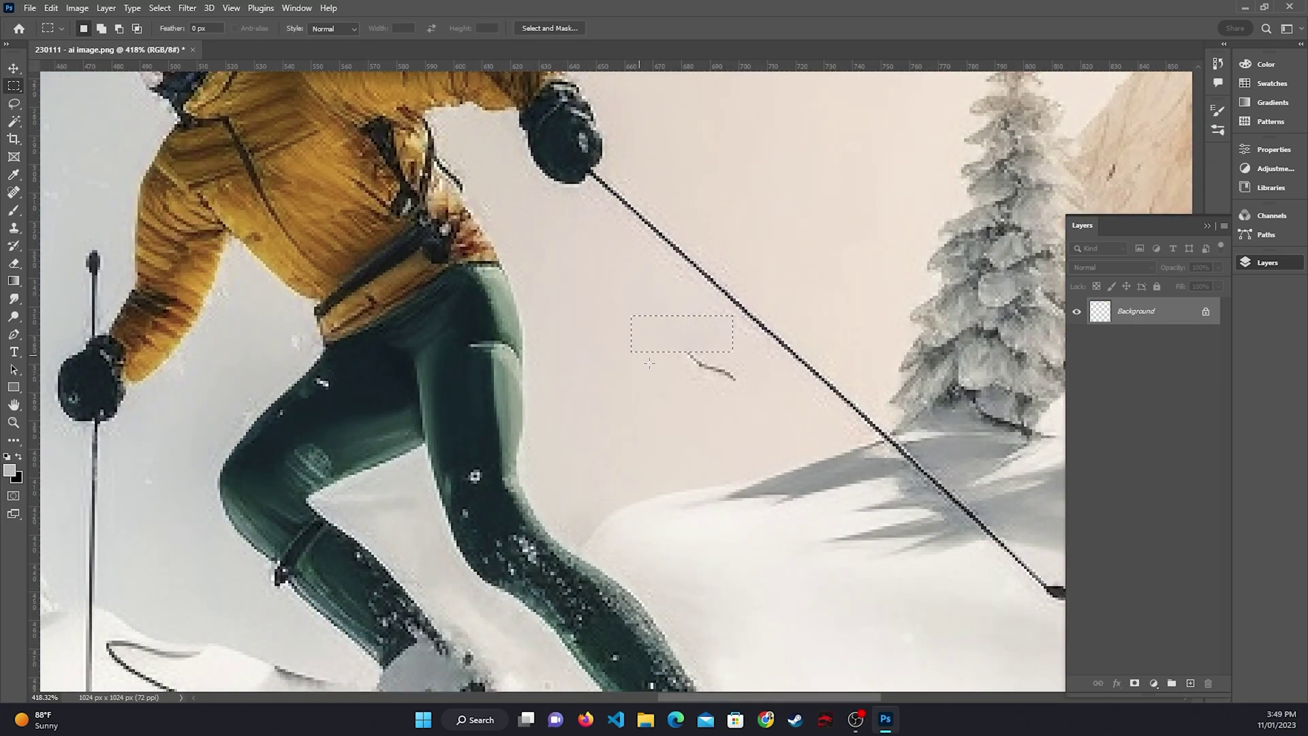
pyautogui.scroll(-10, 742, 391)
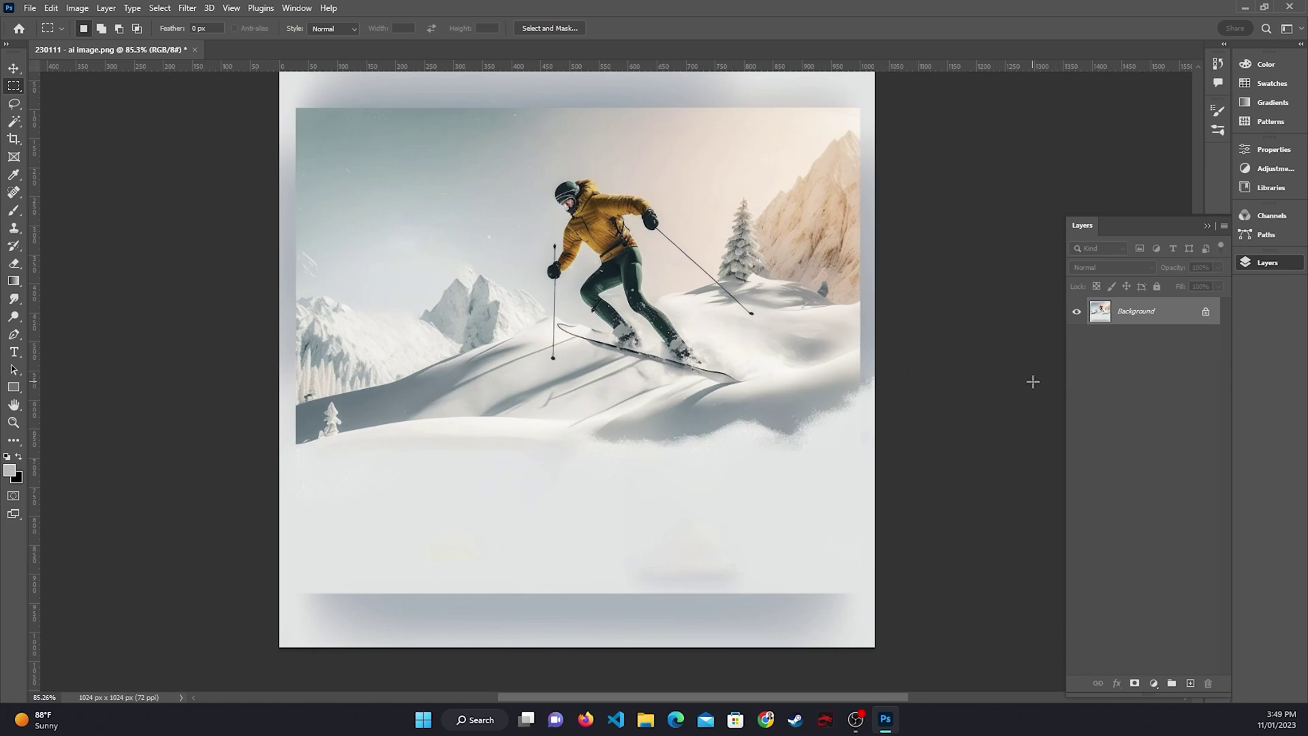
pyautogui.scroll(1, 920, 338)
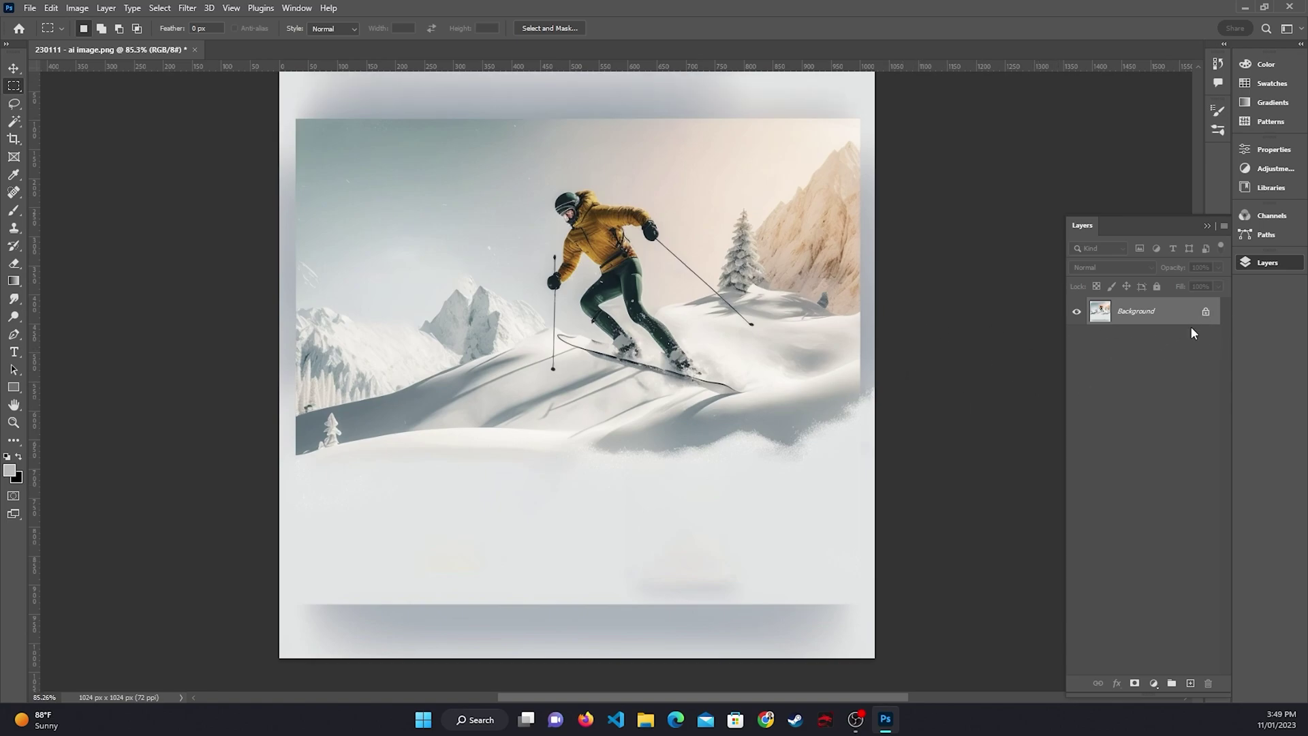
# Unlock the background layer and convert it to a smart object
pyautogui.click(1206, 315)
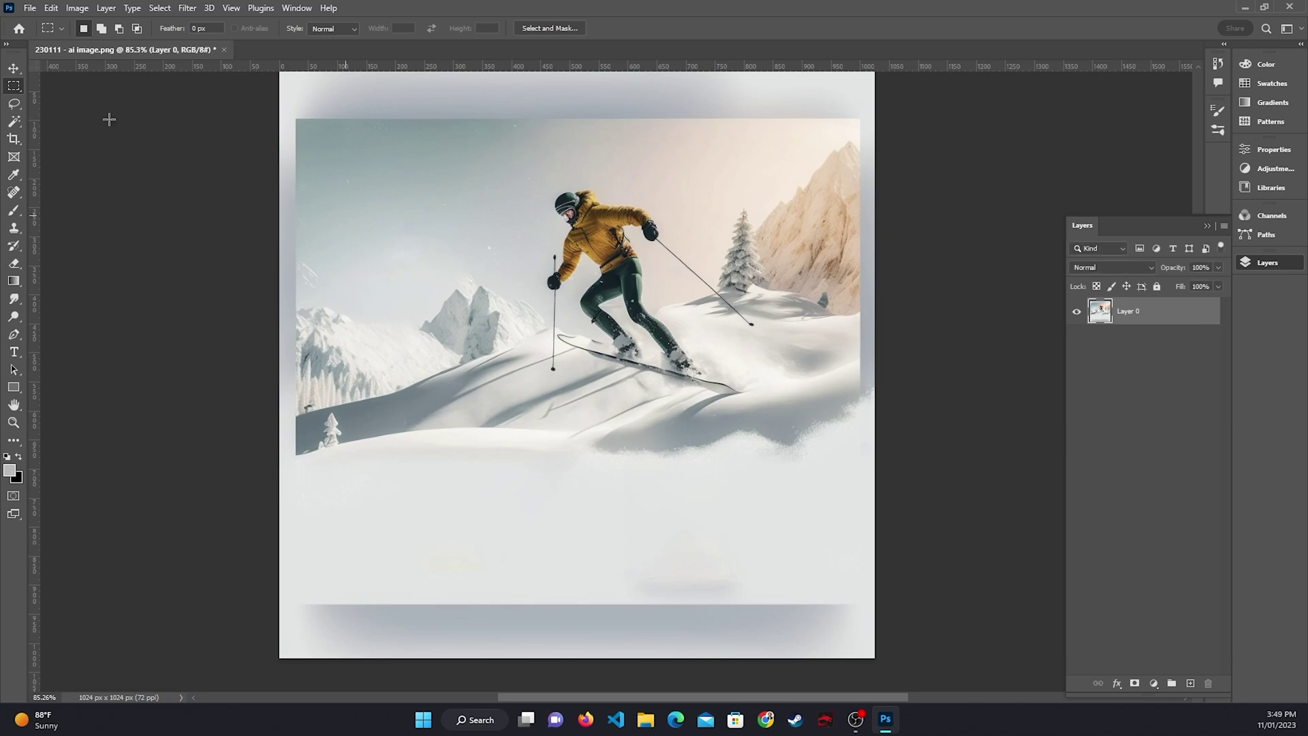
pyautogui.click(15, 69)
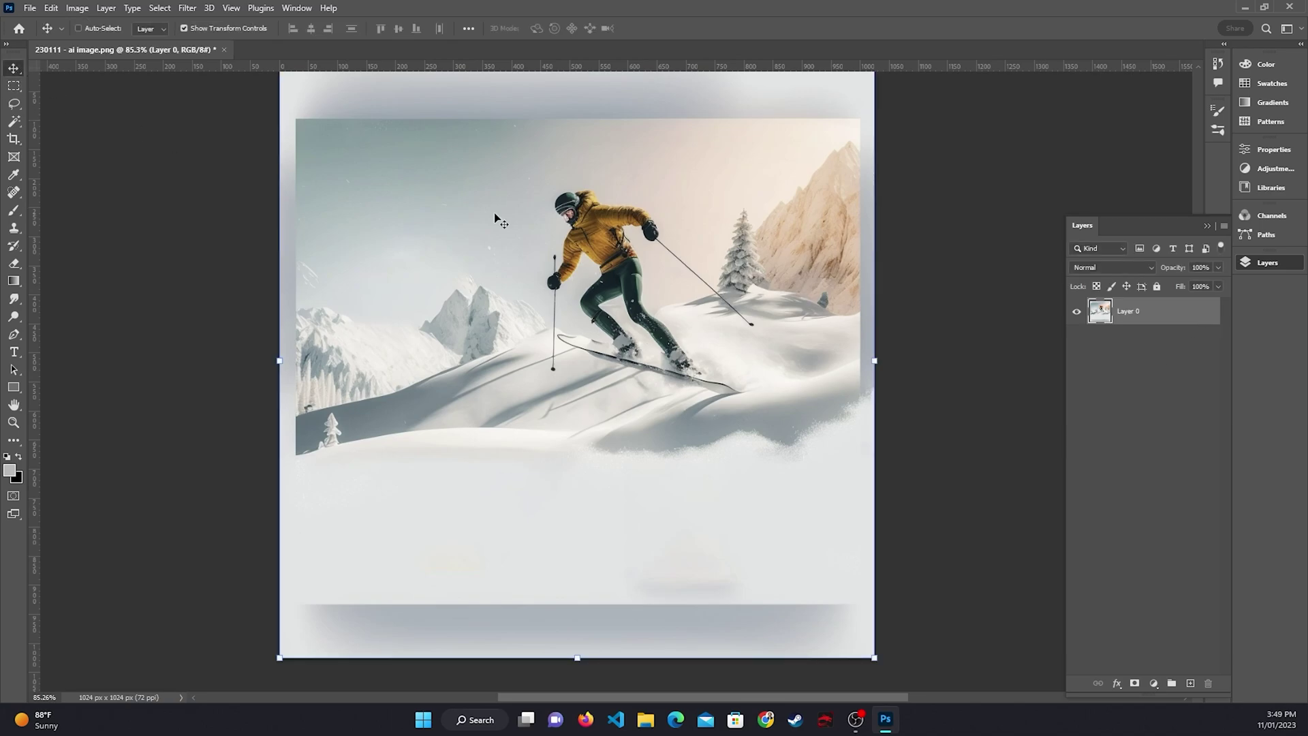
pyautogui.rightClick(1172, 315)
pyautogui.click(1063, 333)
# Scale the image layer proportionally from its centre to 106.34% so the side borders fall outside the canvas
pyautogui.scroll(-3, 784, 333)
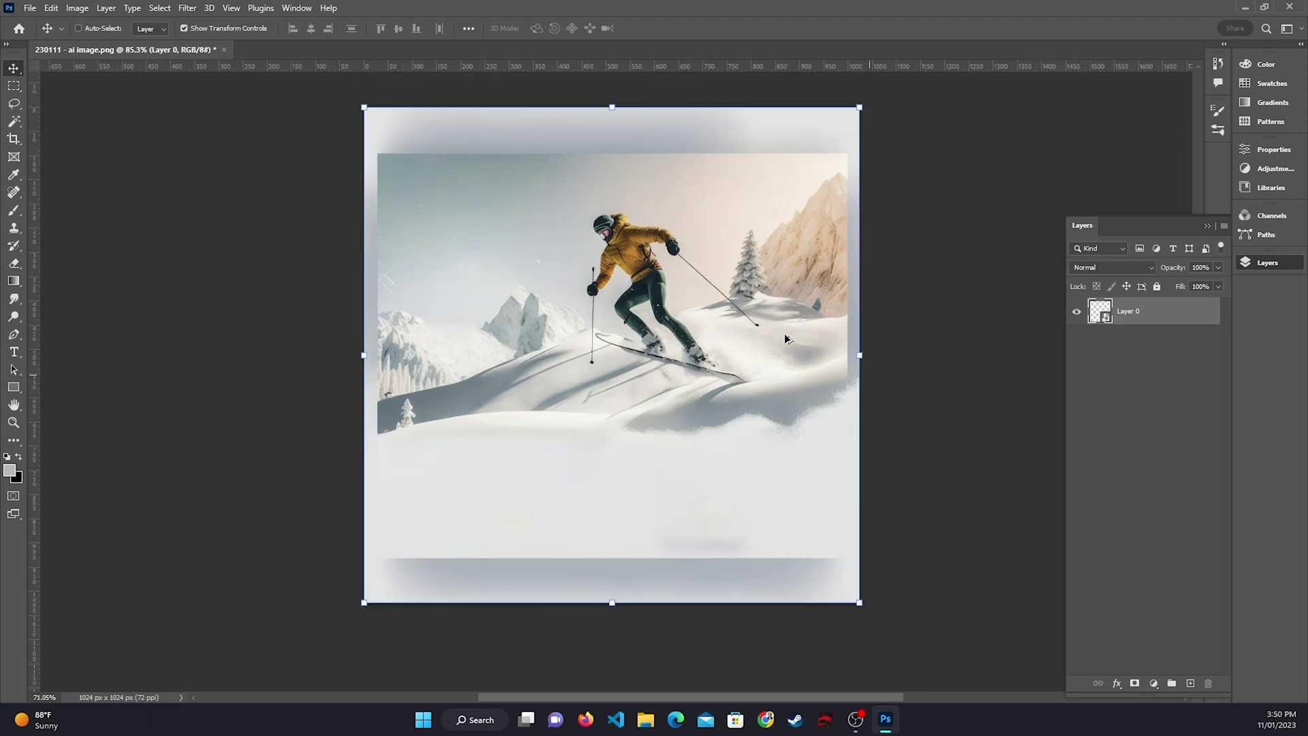
pyautogui.moveTo(627, 579)
pyautogui.mouseDown()
pyautogui.moveTo(628, 608)
pyautogui.moveTo(624, 581)
pyautogui.moveTo(623, 594)
pyautogui.mouseUp()
pyautogui.hotkey('ctrl', 'z')
pyautogui.scroll(3, 631, 415)
pyautogui.scroll(-1, 637, 411)
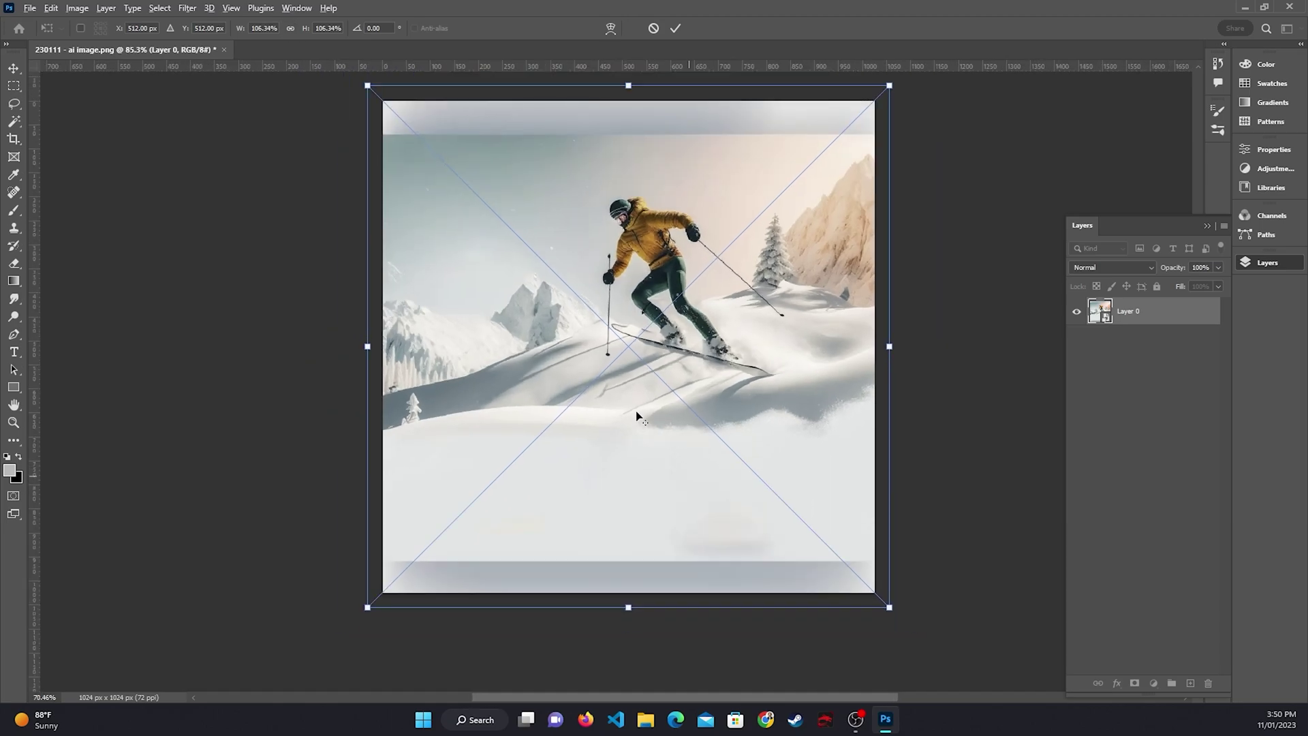
pyautogui.scroll(-2, 647, 429)
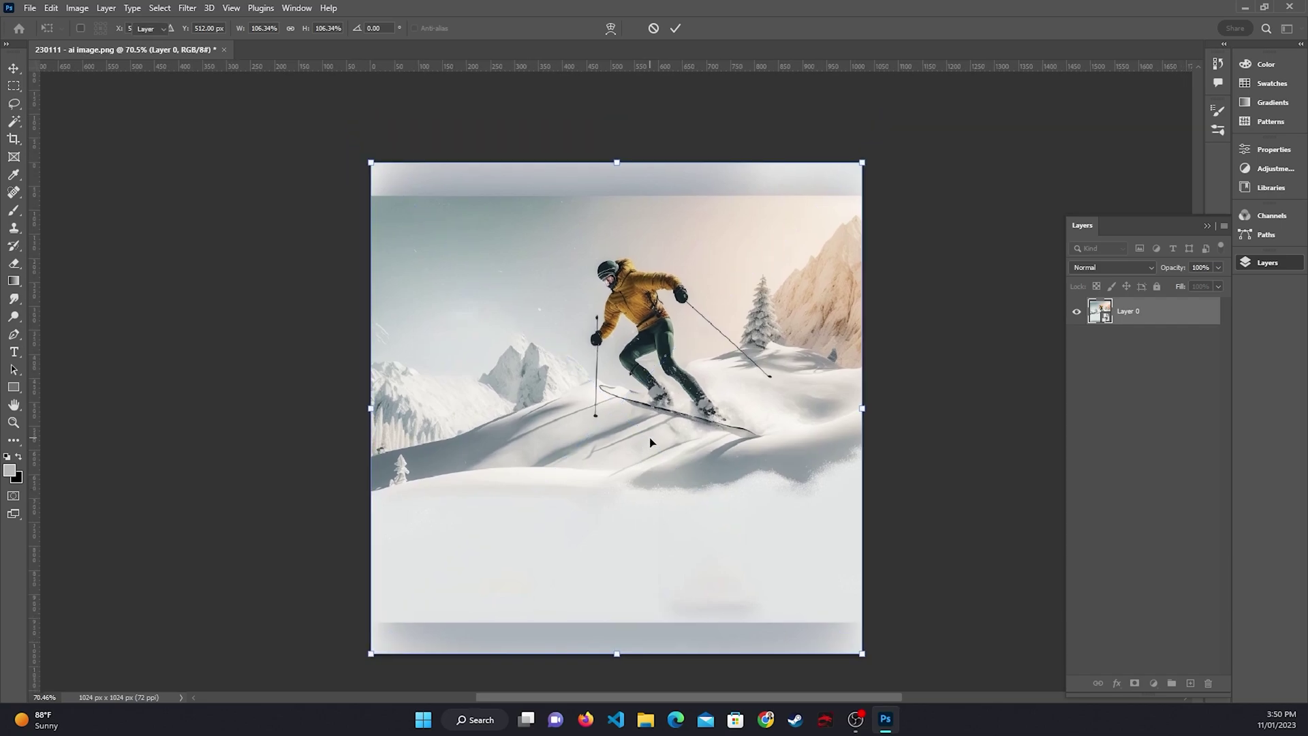
pyautogui.press('Return')
# Crop the canvas to trim the blurred grey borders above and below the skiing scene
pyautogui.click(14, 138)
pyautogui.moveTo(617, 162); pyautogui.dragTo(624, 179)
pyautogui.moveTo(617, 639); pyautogui.dragTo(619, 620)
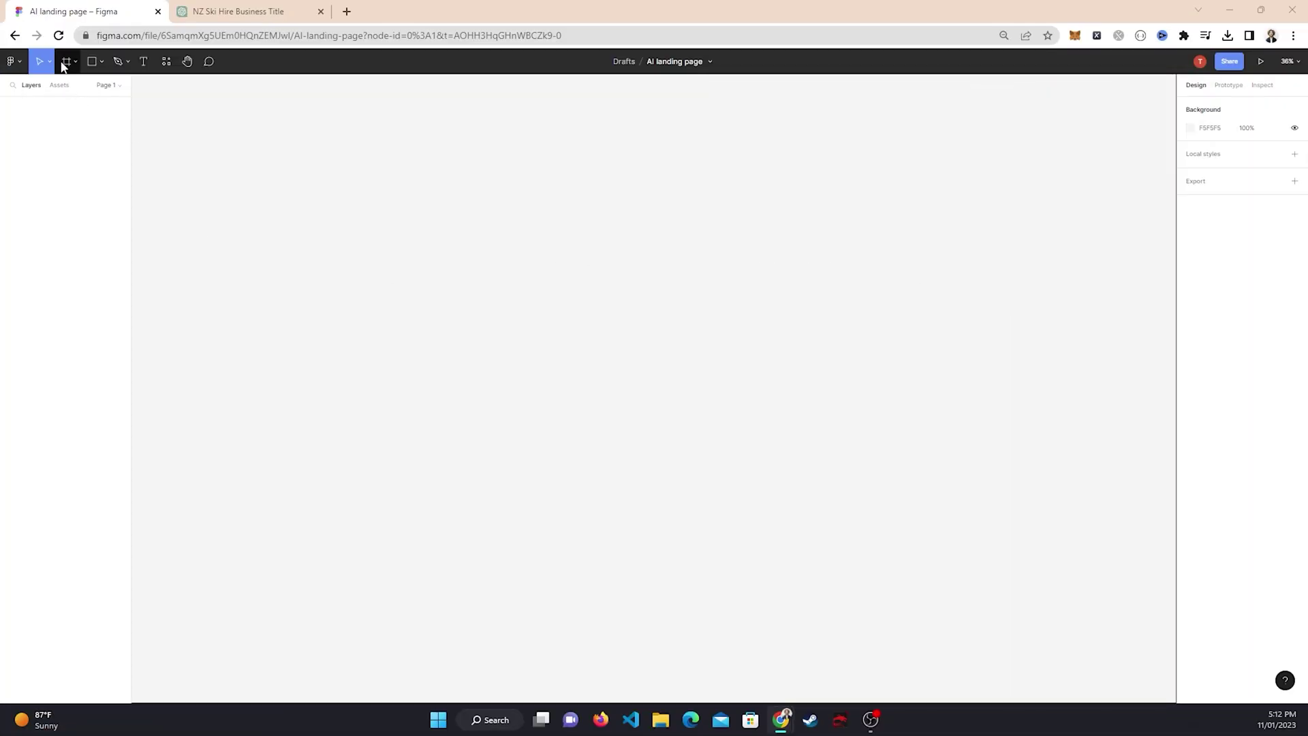
# In the Figma file "AI landing page", add a Desktop preset frame of 1440 × 1024
pyautogui.click(65, 67)
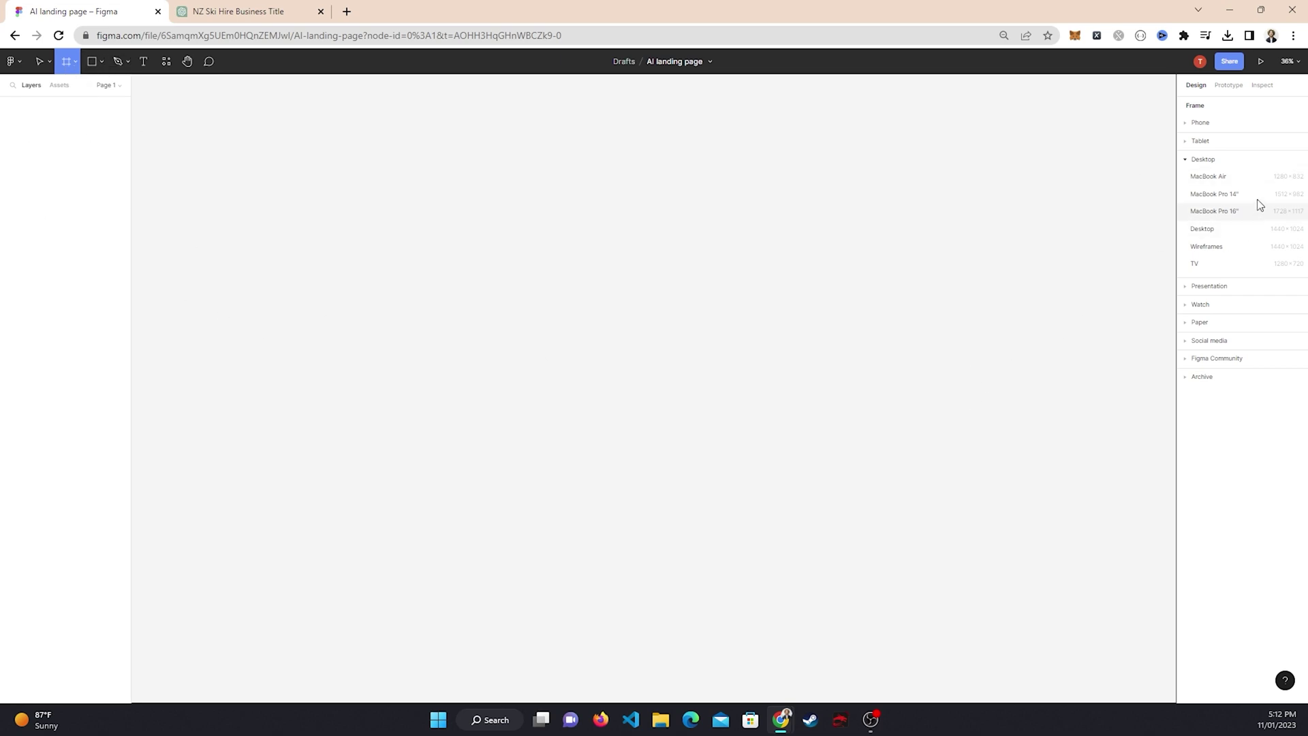
pyautogui.click(1219, 228)
pyautogui.click(755, 238)
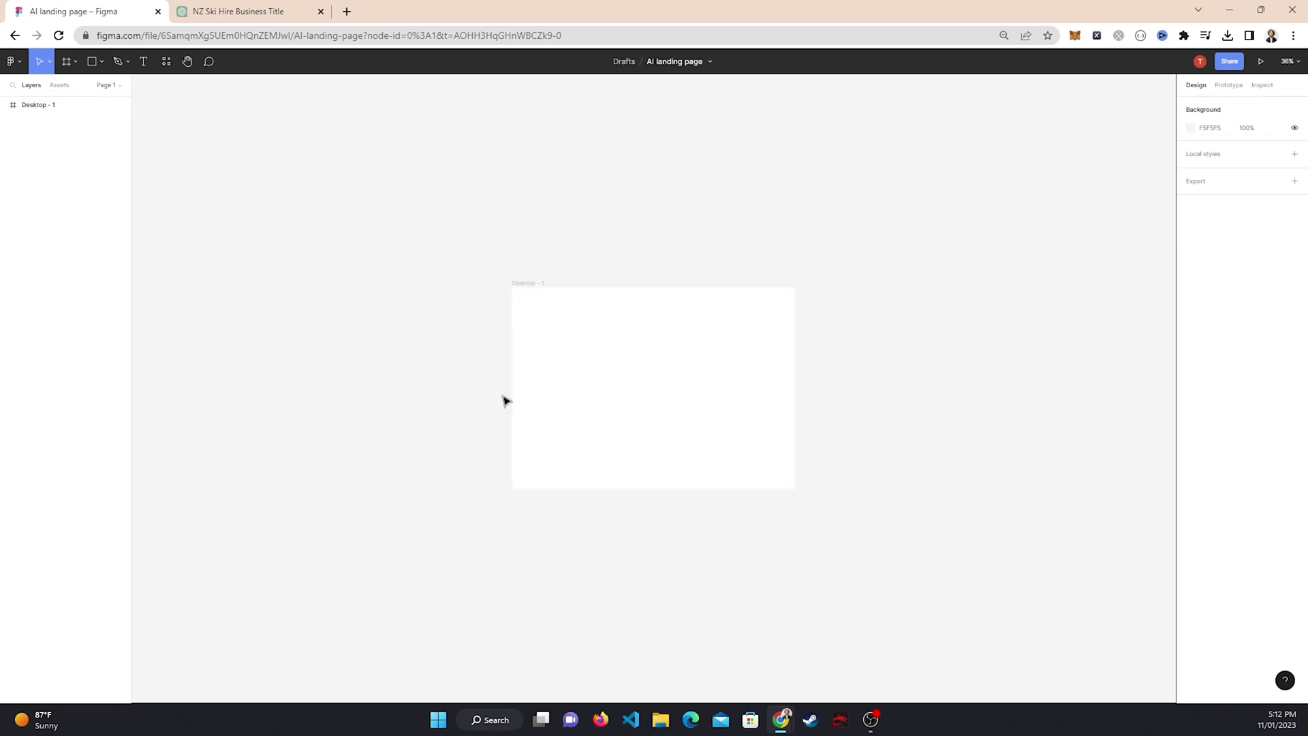
# Place the images "230111 - ai image - adjusted" and "230111 - ai image" from the Tutorial 02 folder onto the canvas
pyautogui.keyDown('ctrl'); pyautogui.scroll(3, 501, 400); pyautogui.keyUp('ctrl')
pyautogui.click(15, 61)
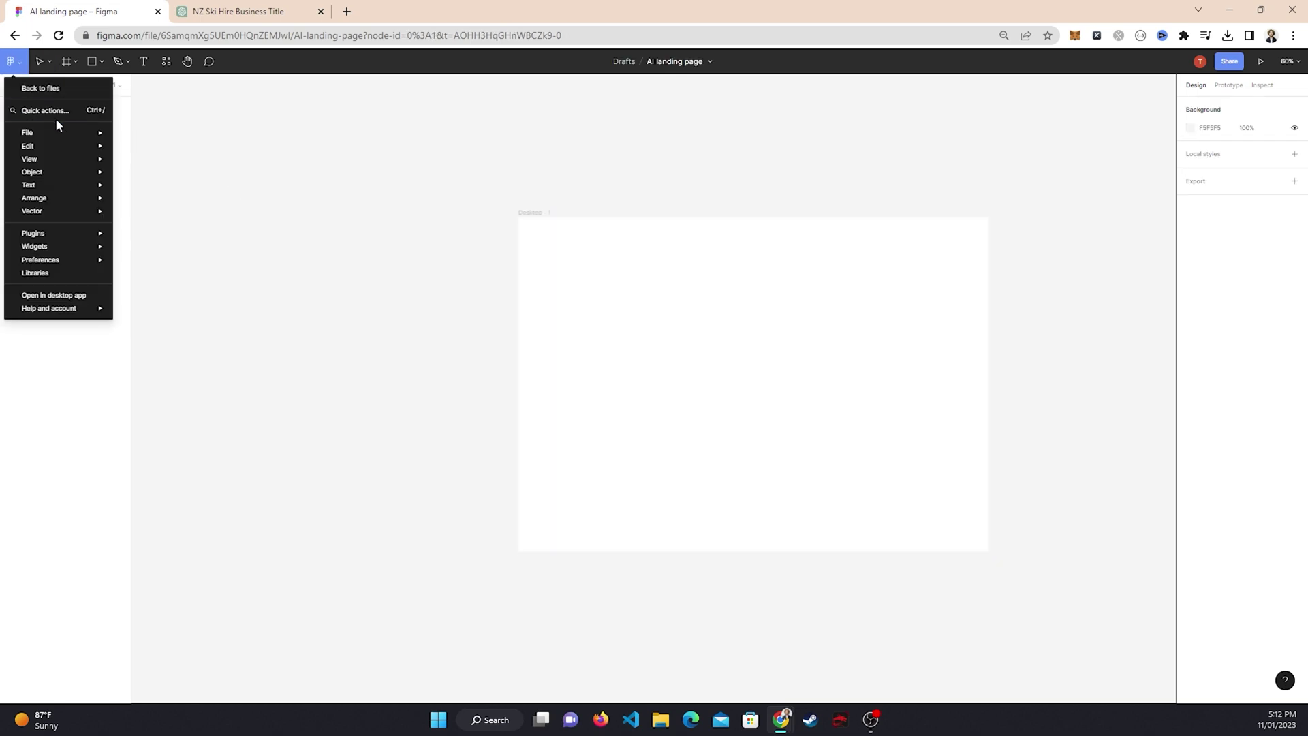
pyautogui.moveTo(62, 136)
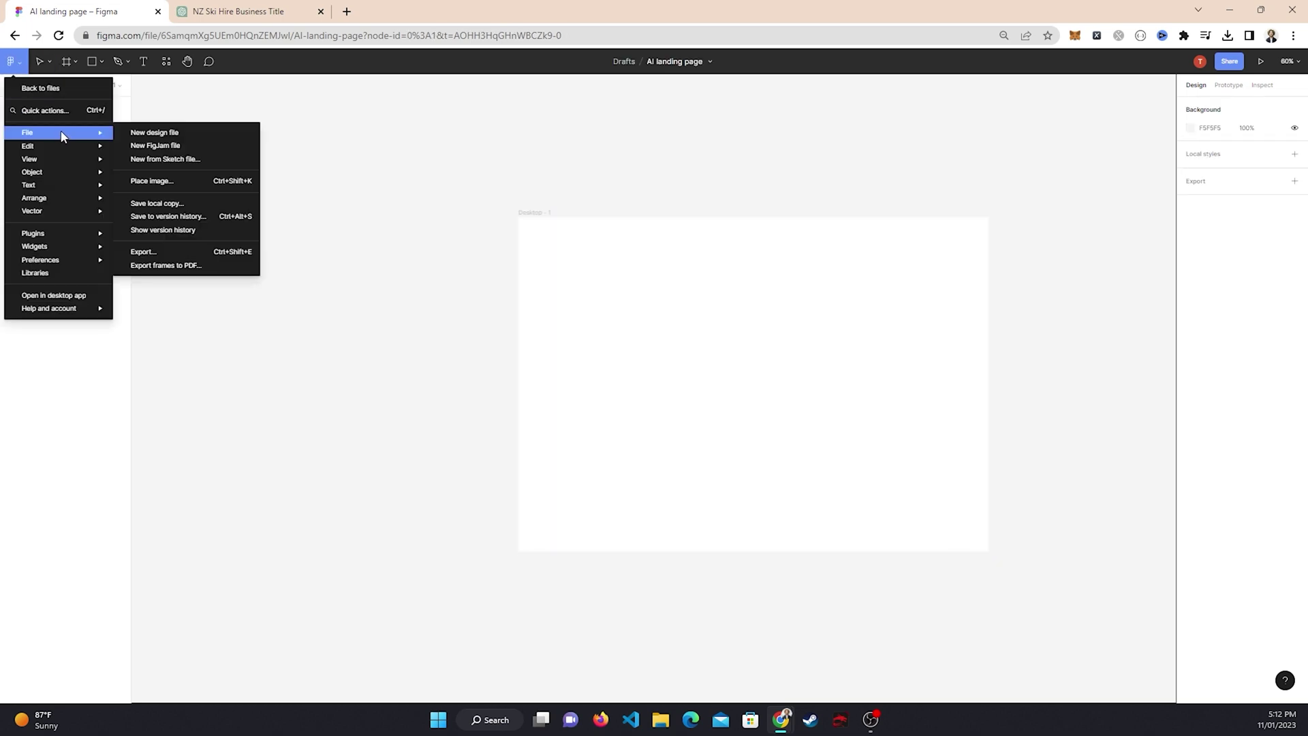
pyautogui.click(177, 186)
pyautogui.click(362, 320)
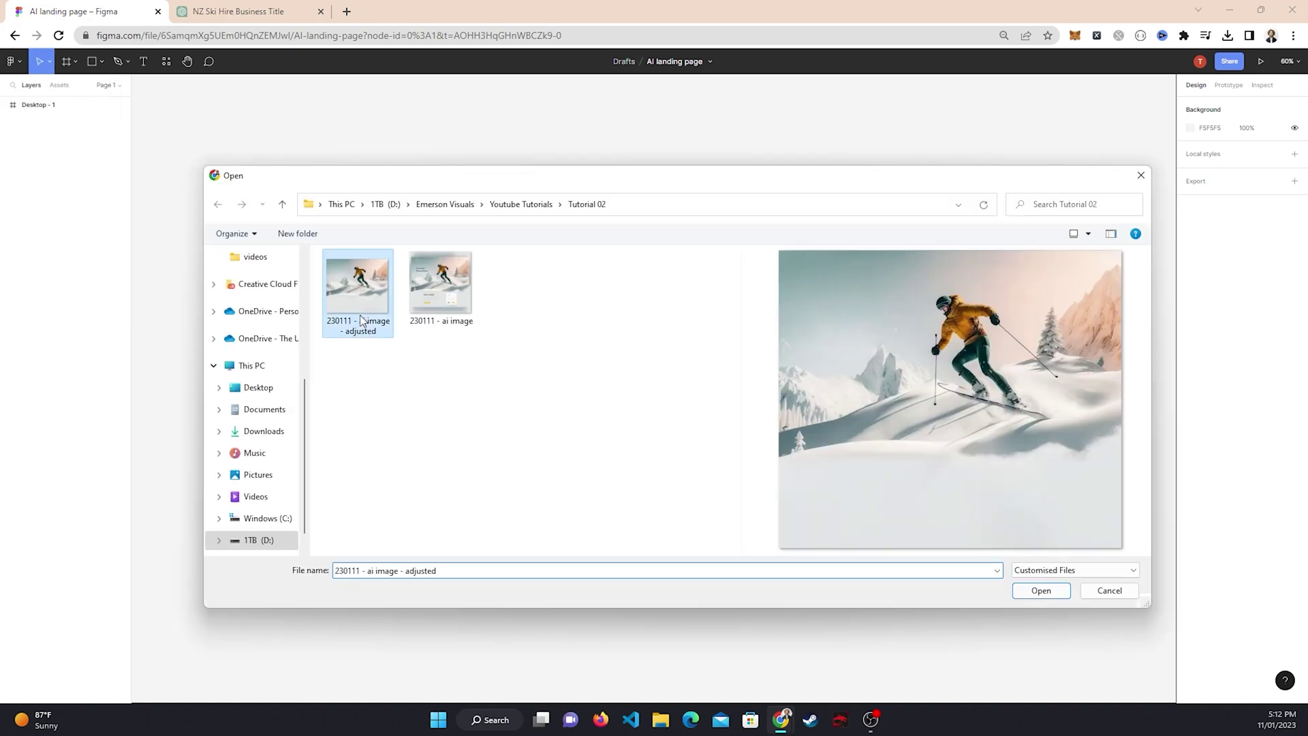
pyautogui.keyDown('shift'); pyautogui.click(455, 320); pyautogui.keyUp('shift')
pyautogui.click(1058, 590)
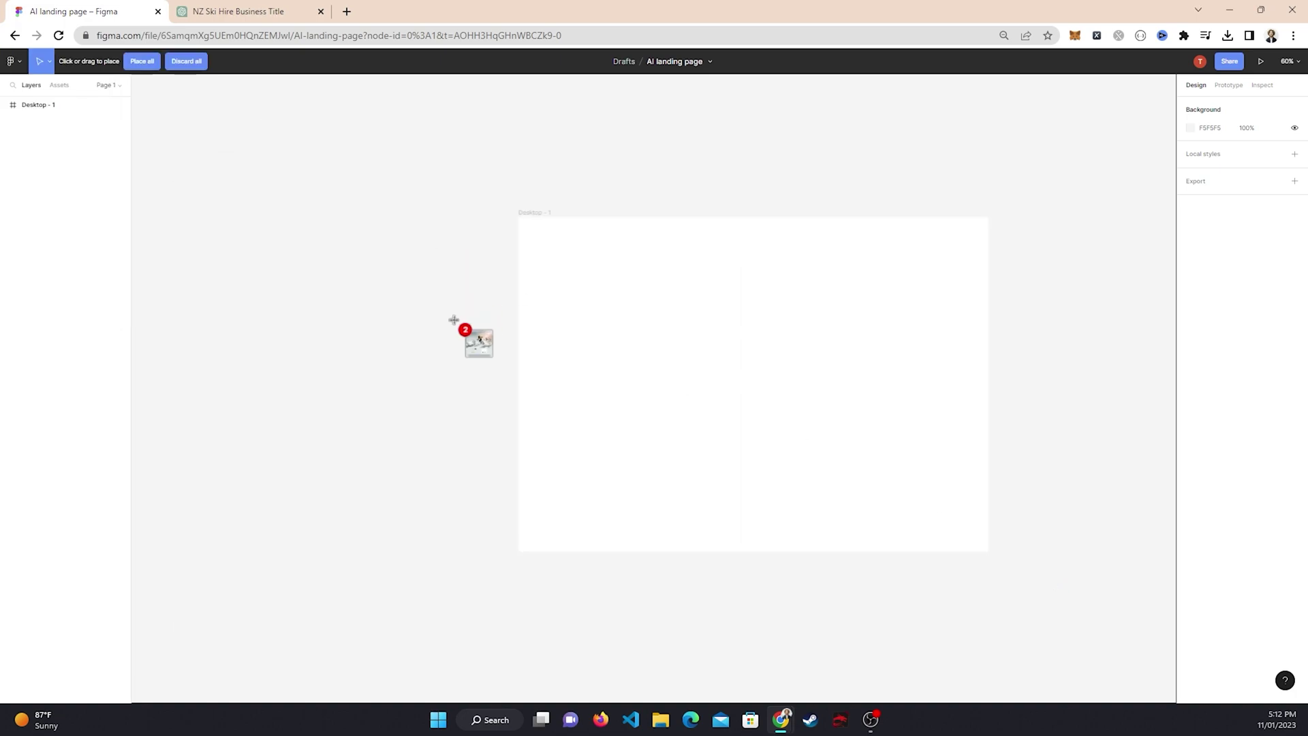
pyautogui.click(407, 332)
pyautogui.click(831, 167)
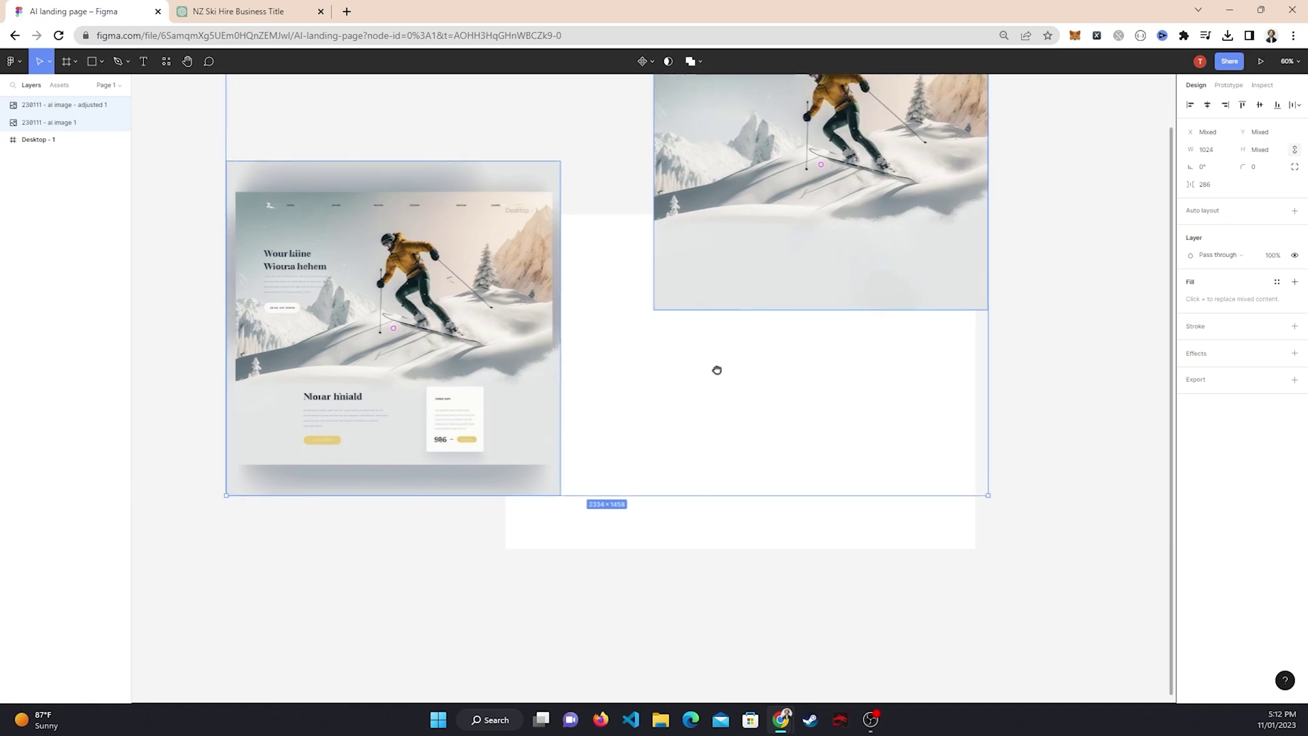
# Set the original design beside the Desktop frame, and move the adjusted image into the frame, scaled to 1492 × 1296
pyautogui.scroll(-3, 716, 370)
pyautogui.click(747, 440)
pyautogui.moveTo(595, 408); pyautogui.dragTo(452, 410)
pyautogui.moveTo(754, 228); pyautogui.dragTo(708, 369)
pyautogui.moveTo(723, 452); pyautogui.dragTo(722, 527)
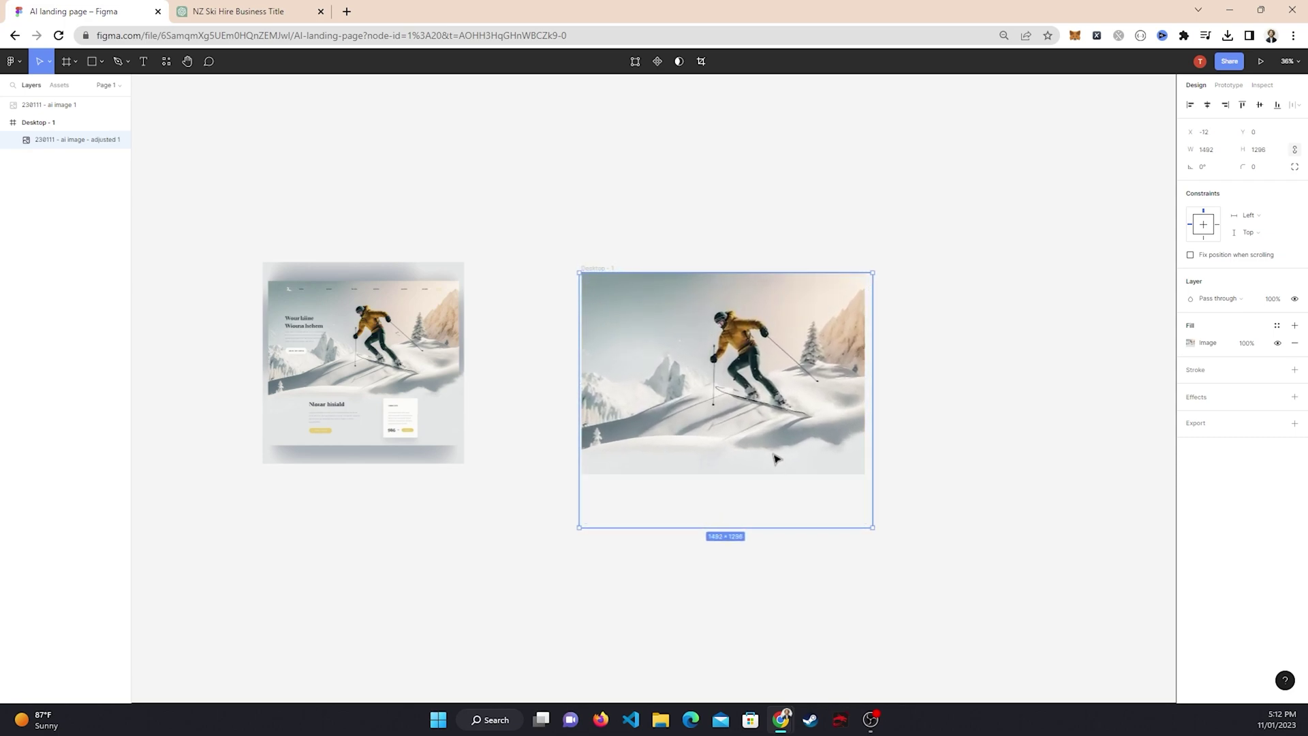
# Extend the height of the Desktop frame to 1282 so it contains the lower part of the adjusted image
pyautogui.moveTo(776, 458); pyautogui.dragTo(770, 525)
pyautogui.press('Escape')
pyautogui.click(600, 270)
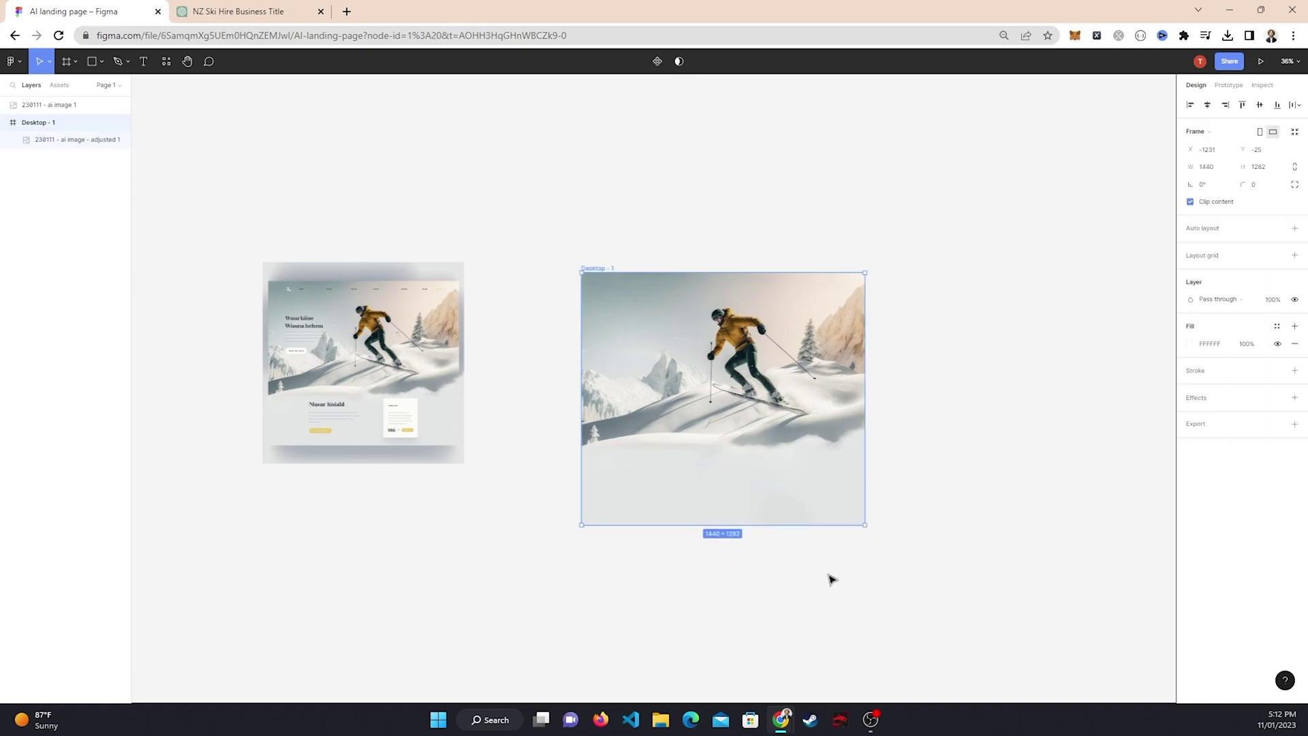
pyautogui.press('Escape')
# Add a layout grid to the Desktop frame and change its type to Columns
pyautogui.scroll(1, 757, 558)
pyautogui.scroll(6, 765, 476)
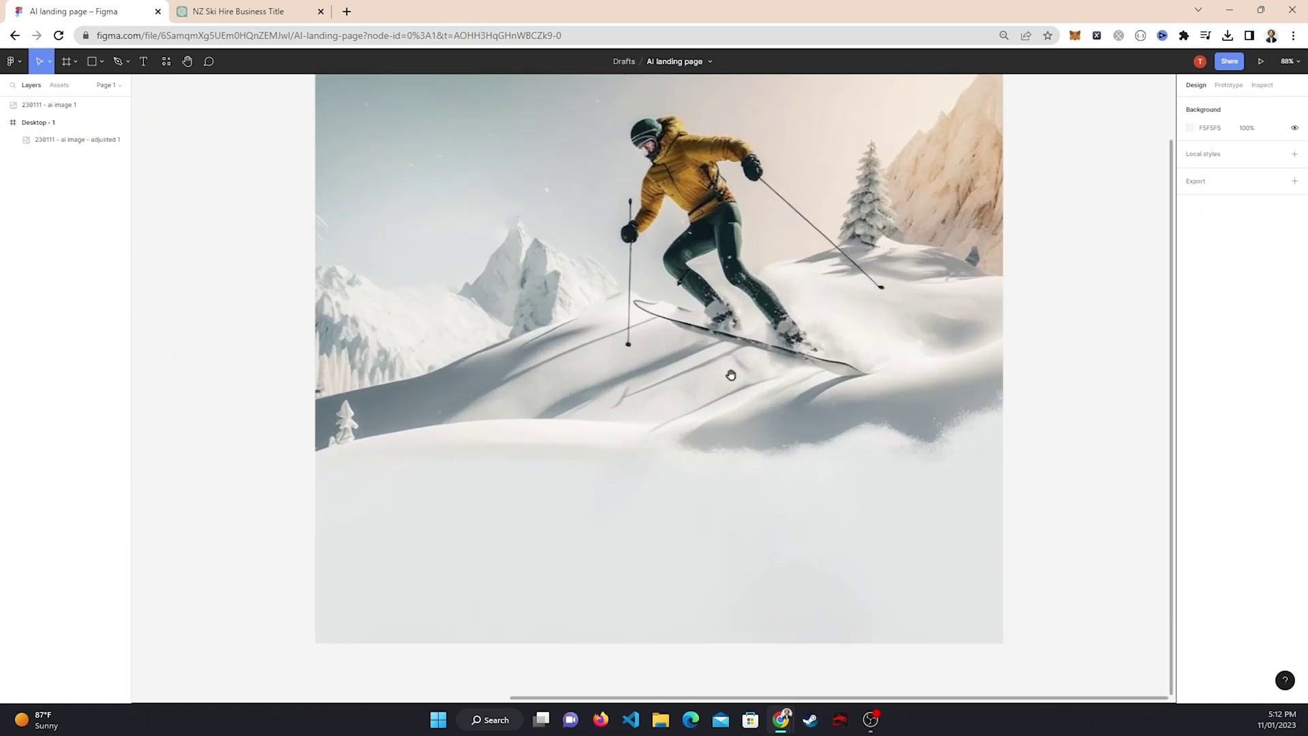
pyautogui.scroll(-3, 730, 375)
pyautogui.hscroll(-1, 491, 300)
pyautogui.click(545, 164)
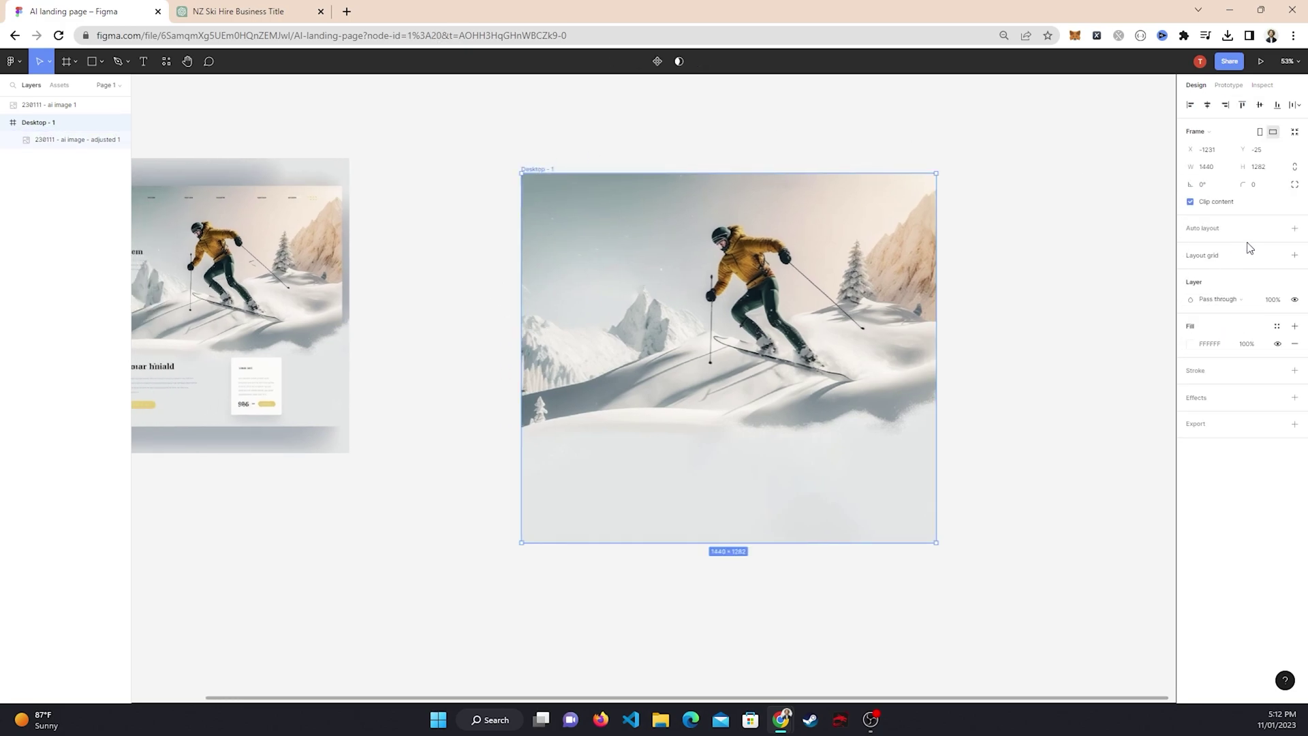
pyautogui.click(1295, 255)
pyautogui.click(1190, 273)
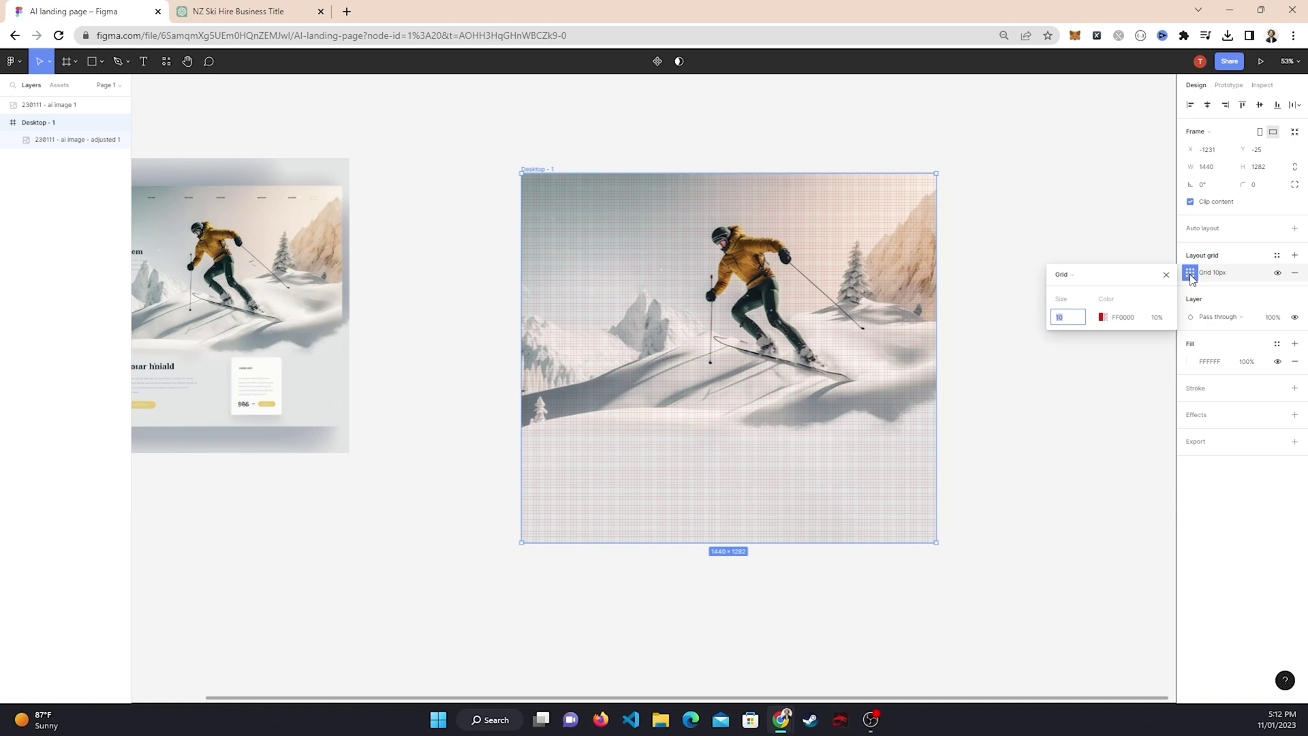
pyautogui.click(1079, 277)
pyautogui.click(1080, 285)
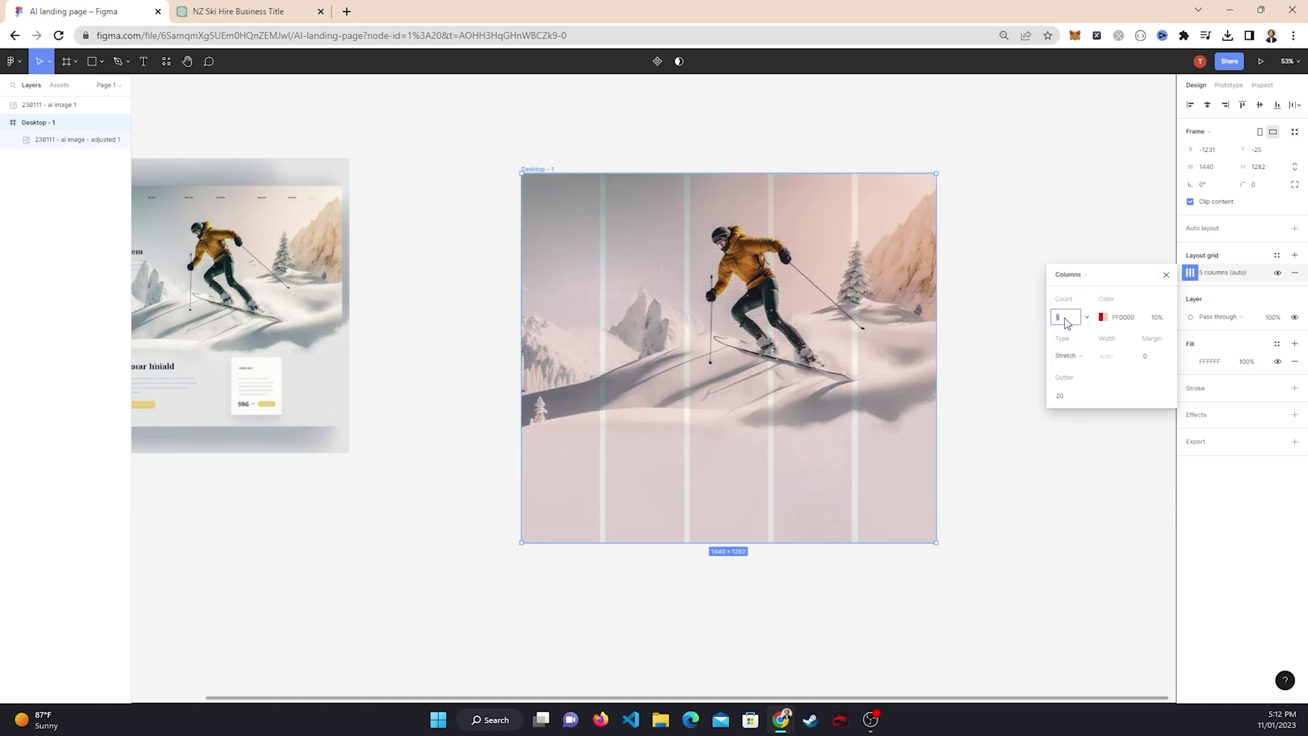
# Set the layout grid to 10 columns with the red grid color at 3% opacity
pyautogui.click(1067, 317)
pyautogui.write('10')
pyautogui.press('Return')
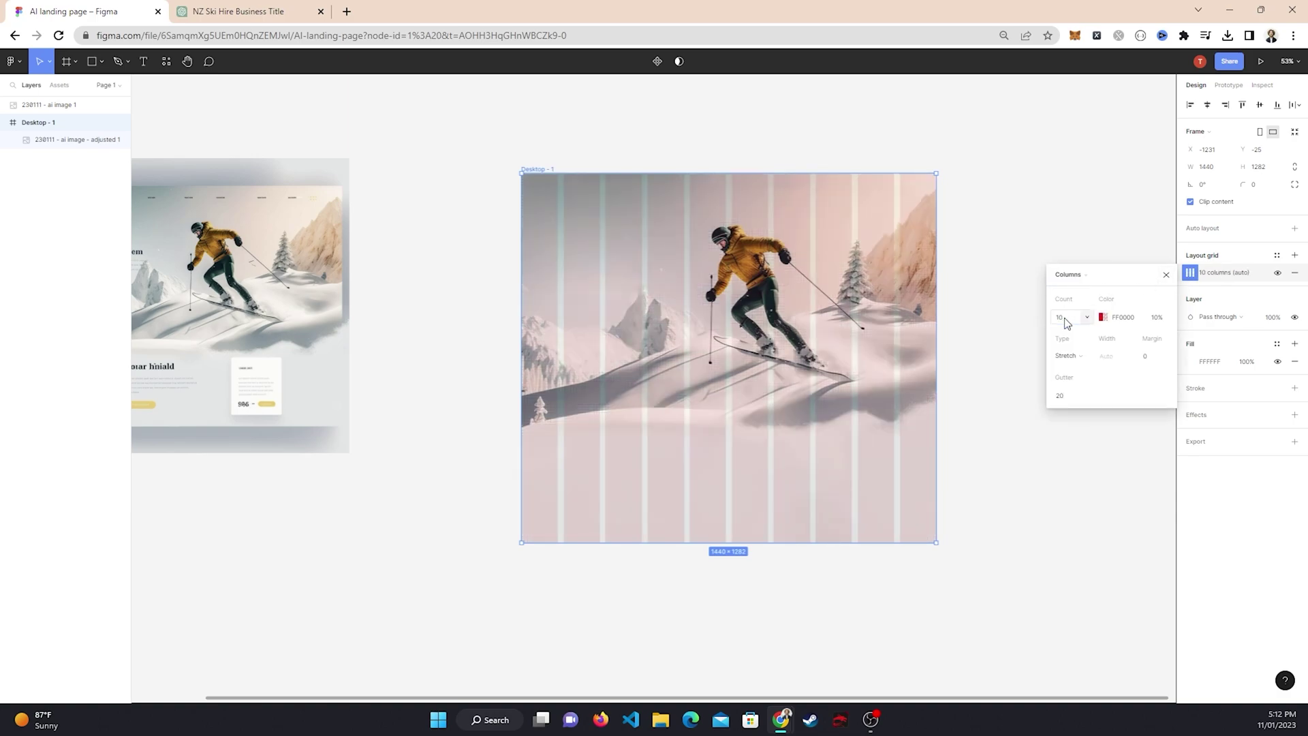
pyautogui.click(1160, 318)
pyautogui.write('3')
pyautogui.press('Return')
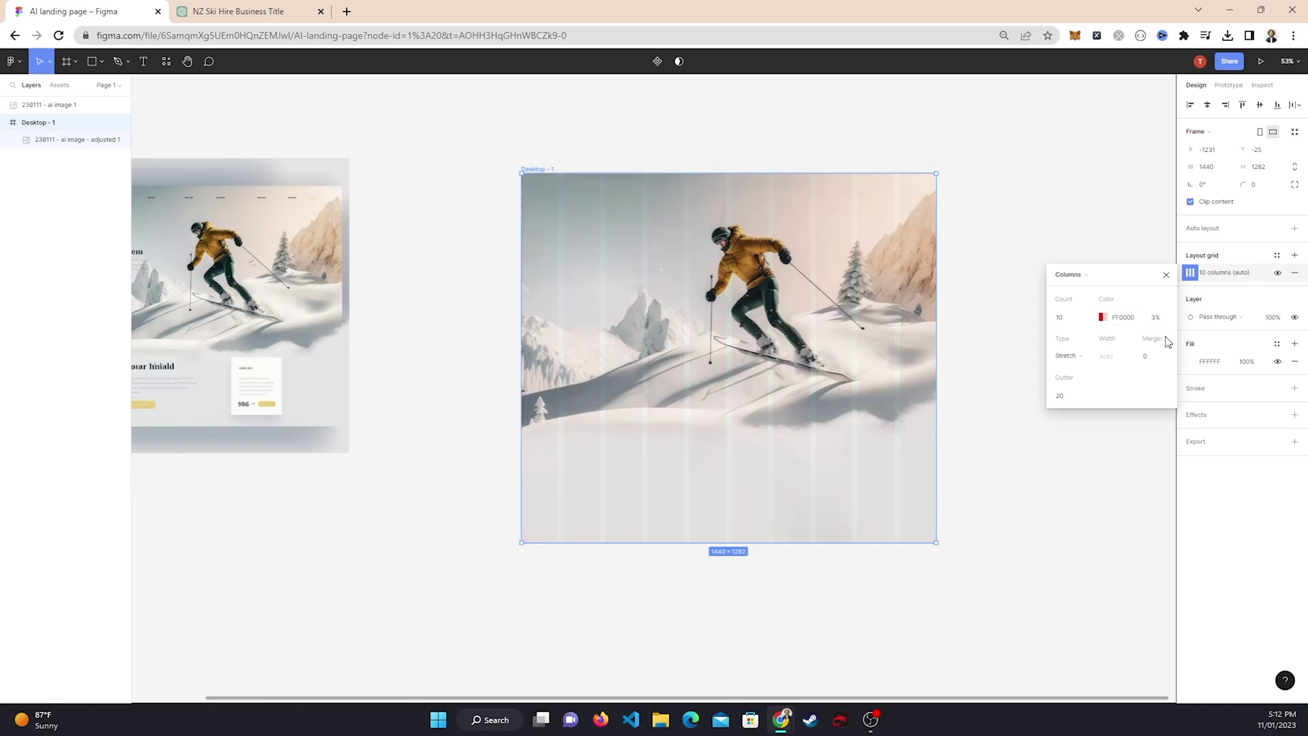
pyautogui.click(975, 249)
# Lock the adjusted image layer inside the Desktop frame
pyautogui.scroll(2, 679, 325)
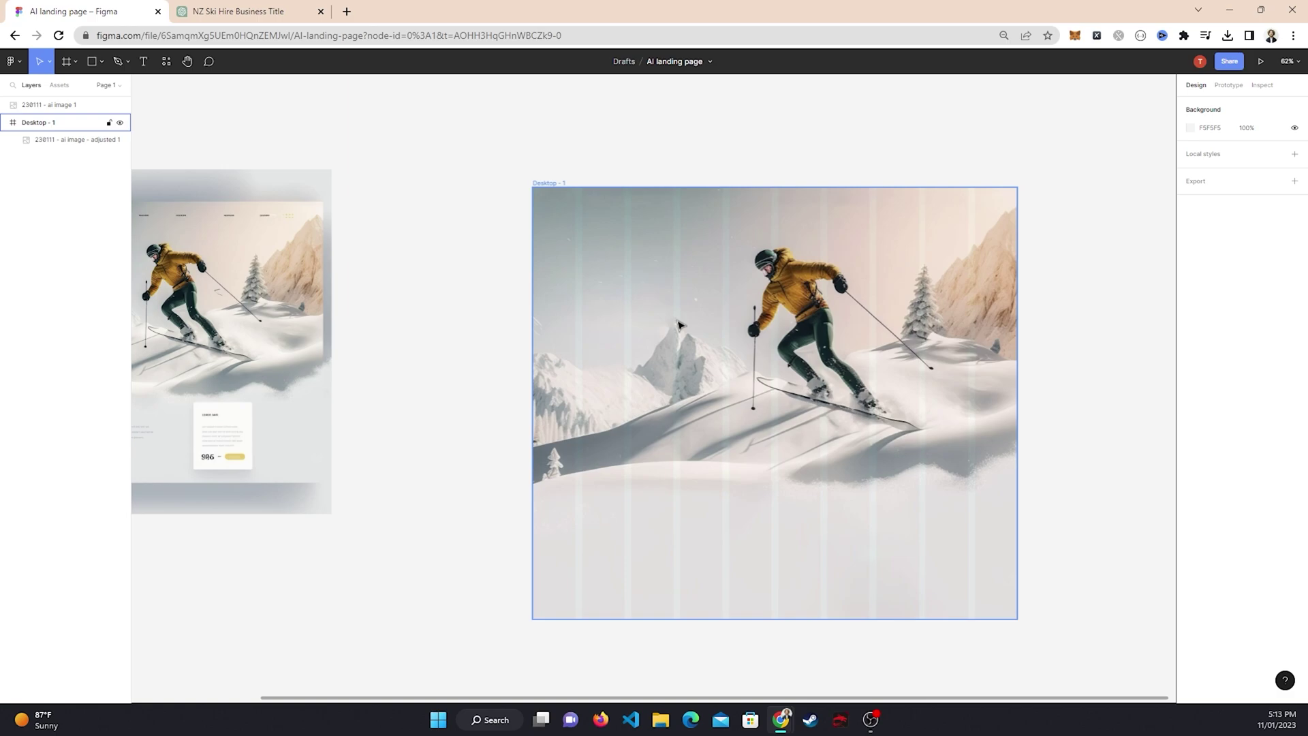
pyautogui.click(748, 314)
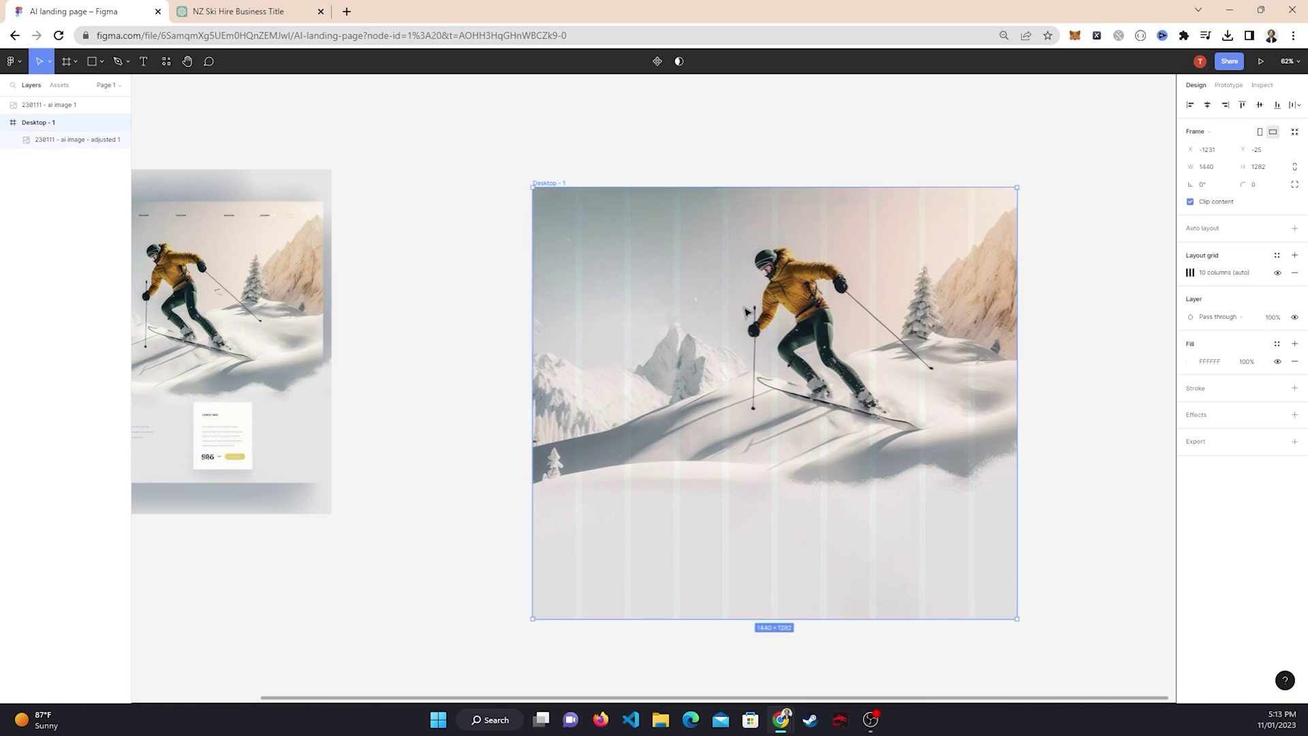
pyautogui.click(109, 139)
pyautogui.click(368, 194)
# Run the Iconify plugin from the Desktop frame and search for "mountain" icons
pyautogui.scroll(5, 481, 239)
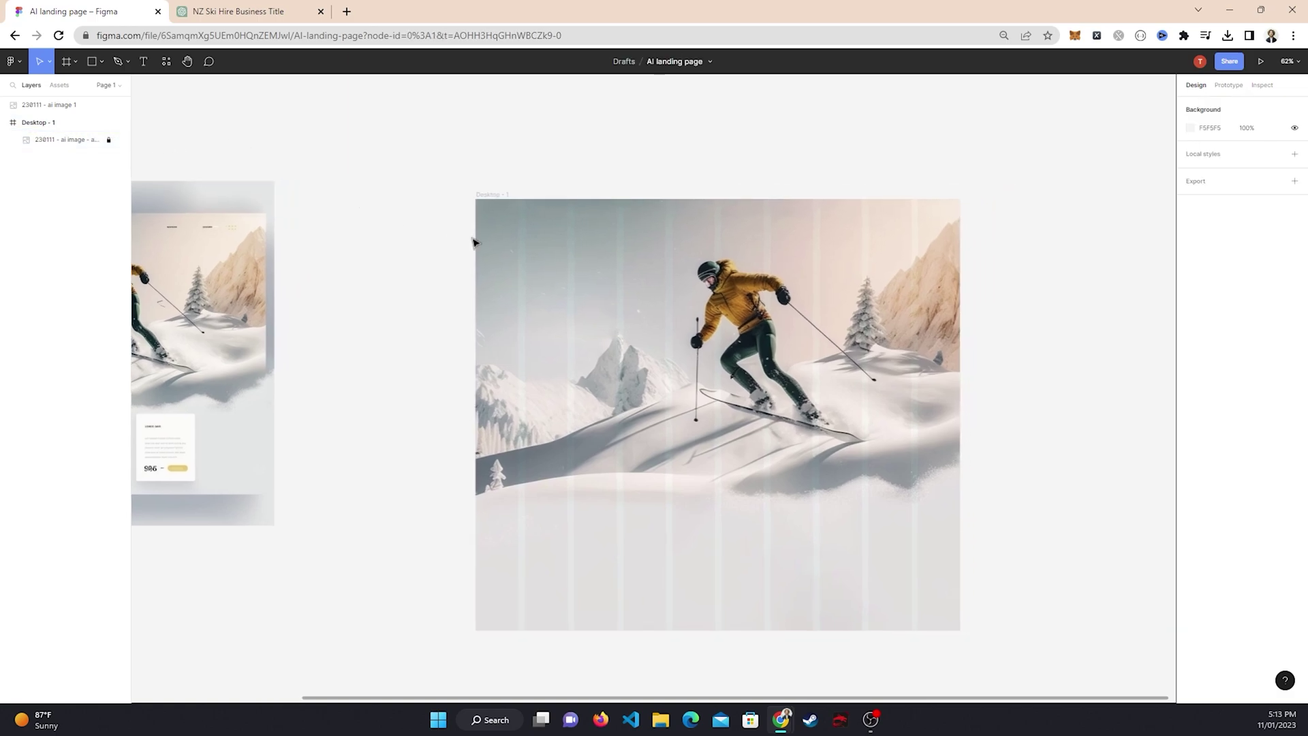
pyautogui.scroll(-2, 488, 235)
pyautogui.scroll(1, 665, 304)
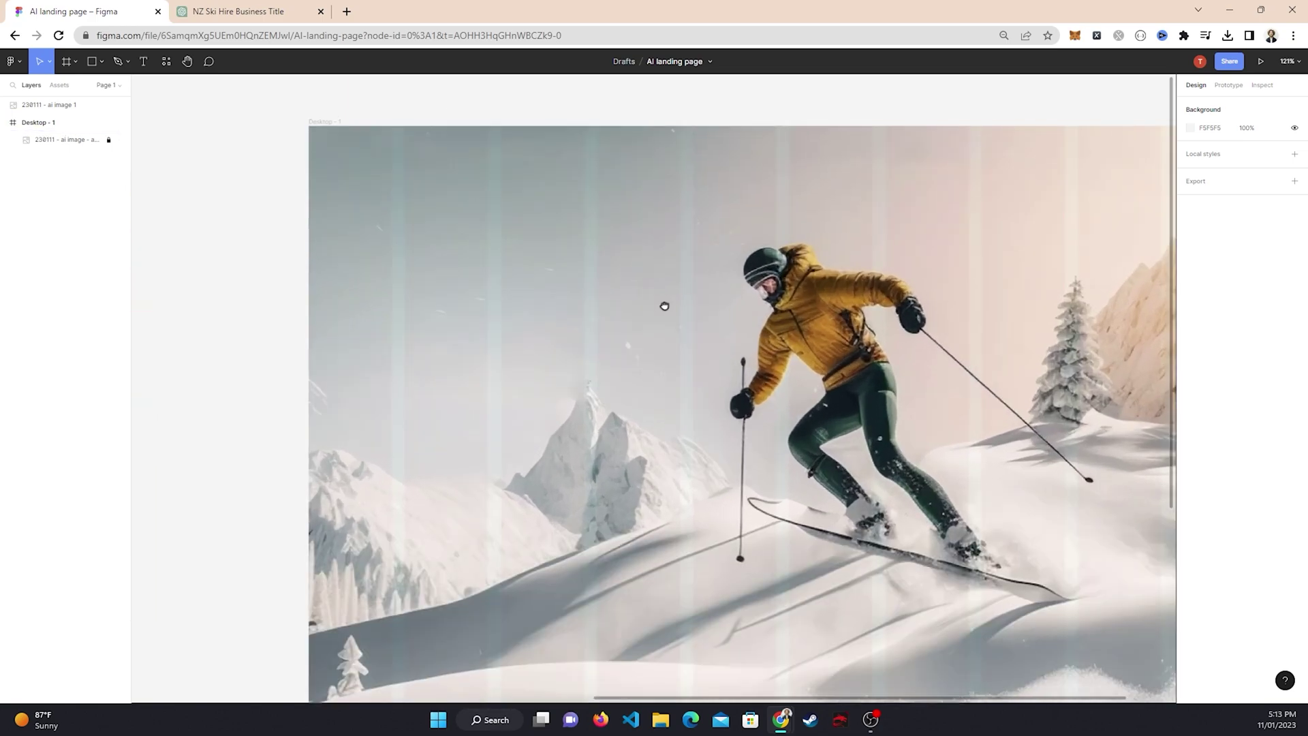
pyautogui.scroll(-1, 634, 305)
pyautogui.scroll(1, 619, 295)
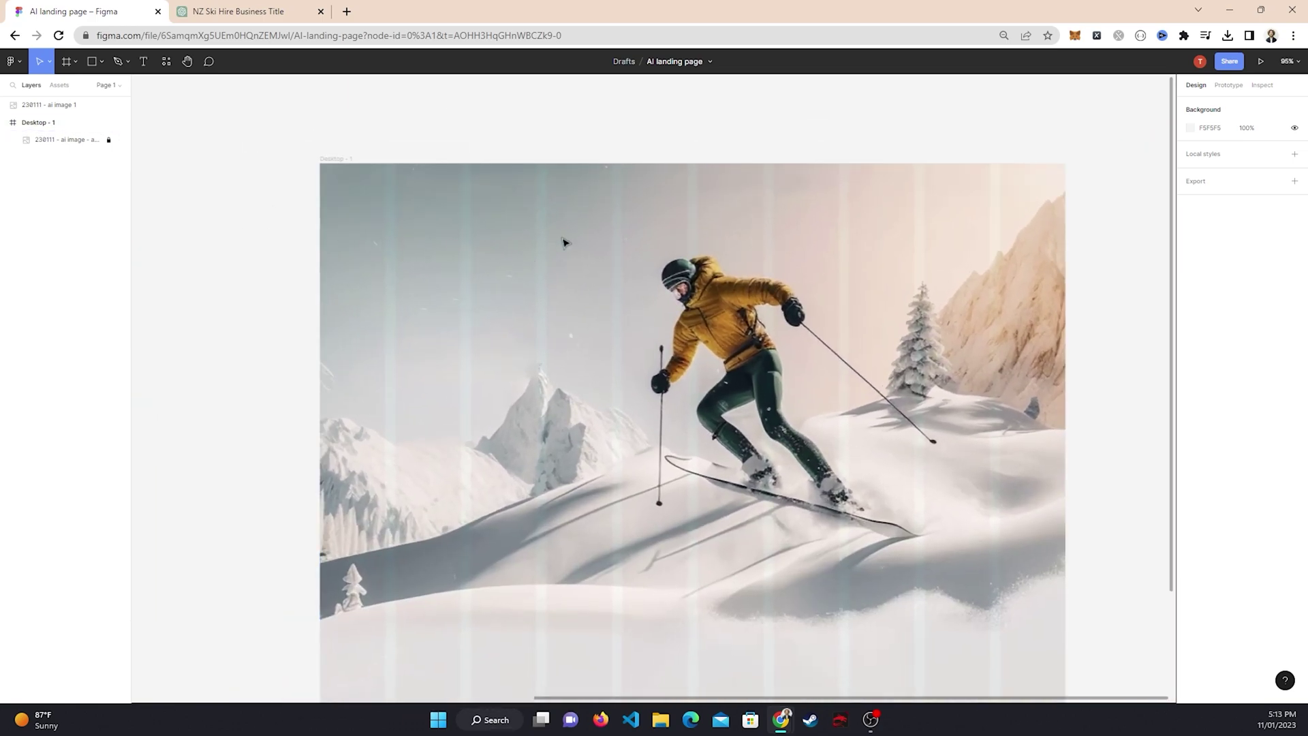
pyautogui.rightClick(470, 231)
pyautogui.moveTo(537, 491)
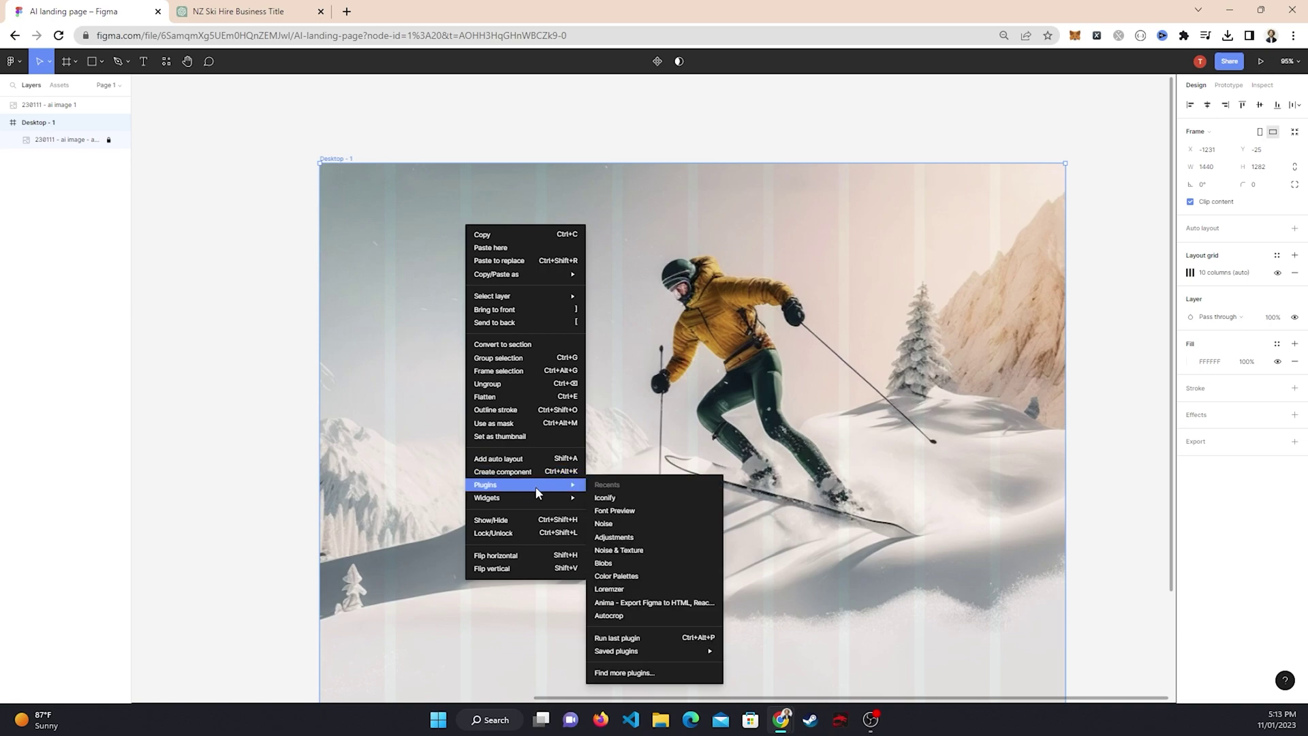
pyautogui.click(613, 498)
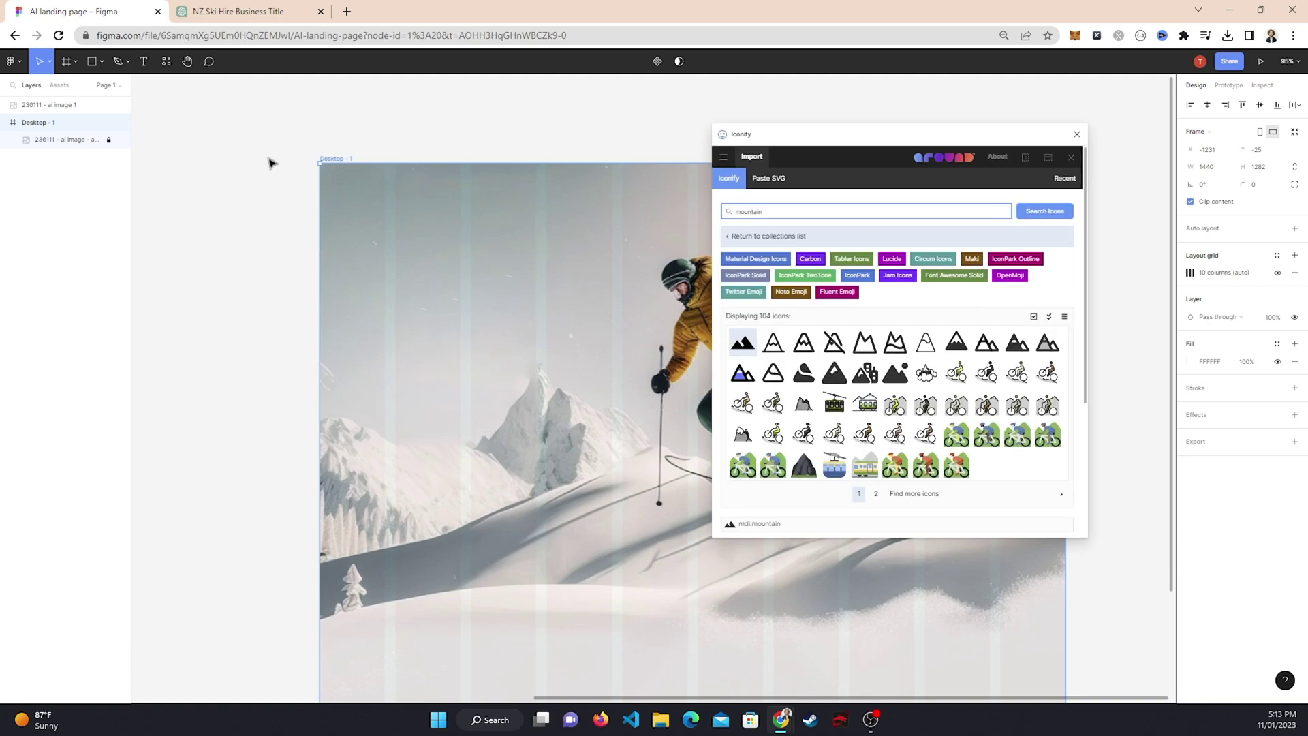
pyautogui.click(166, 62)
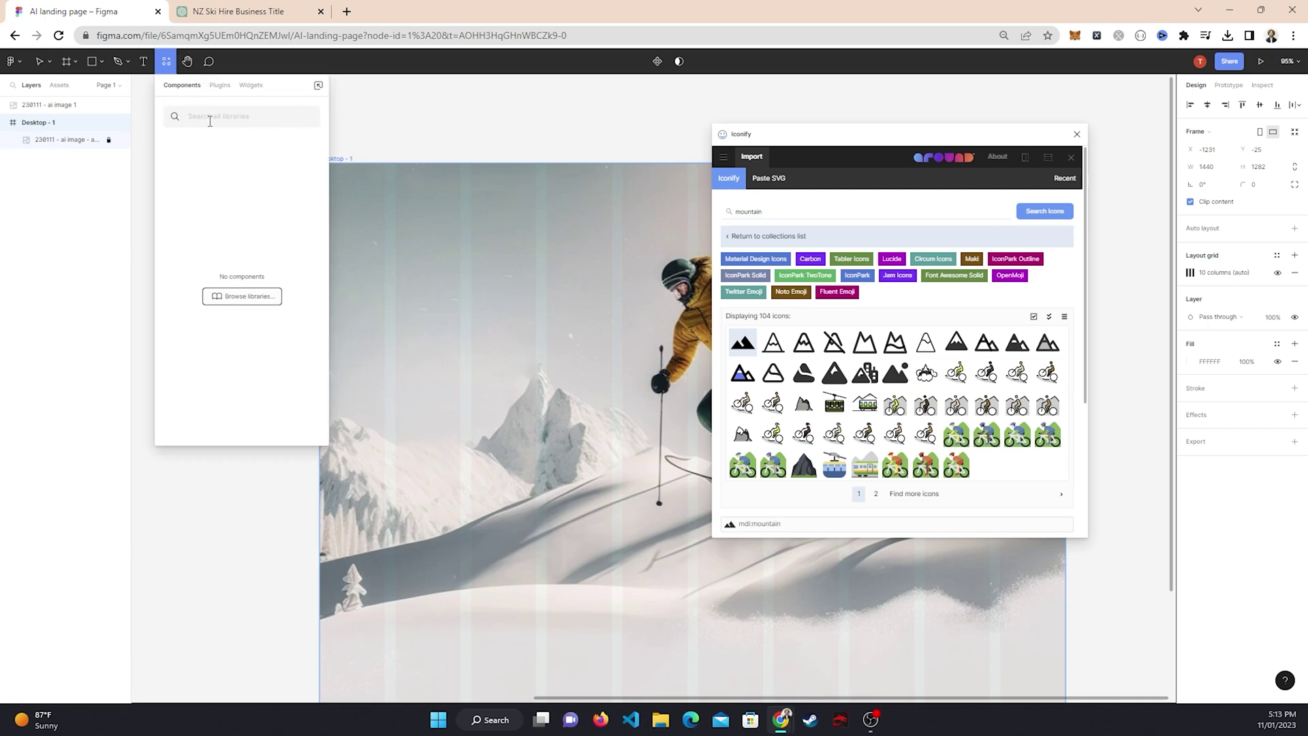
pyautogui.click(220, 85)
pyautogui.press('Escape')
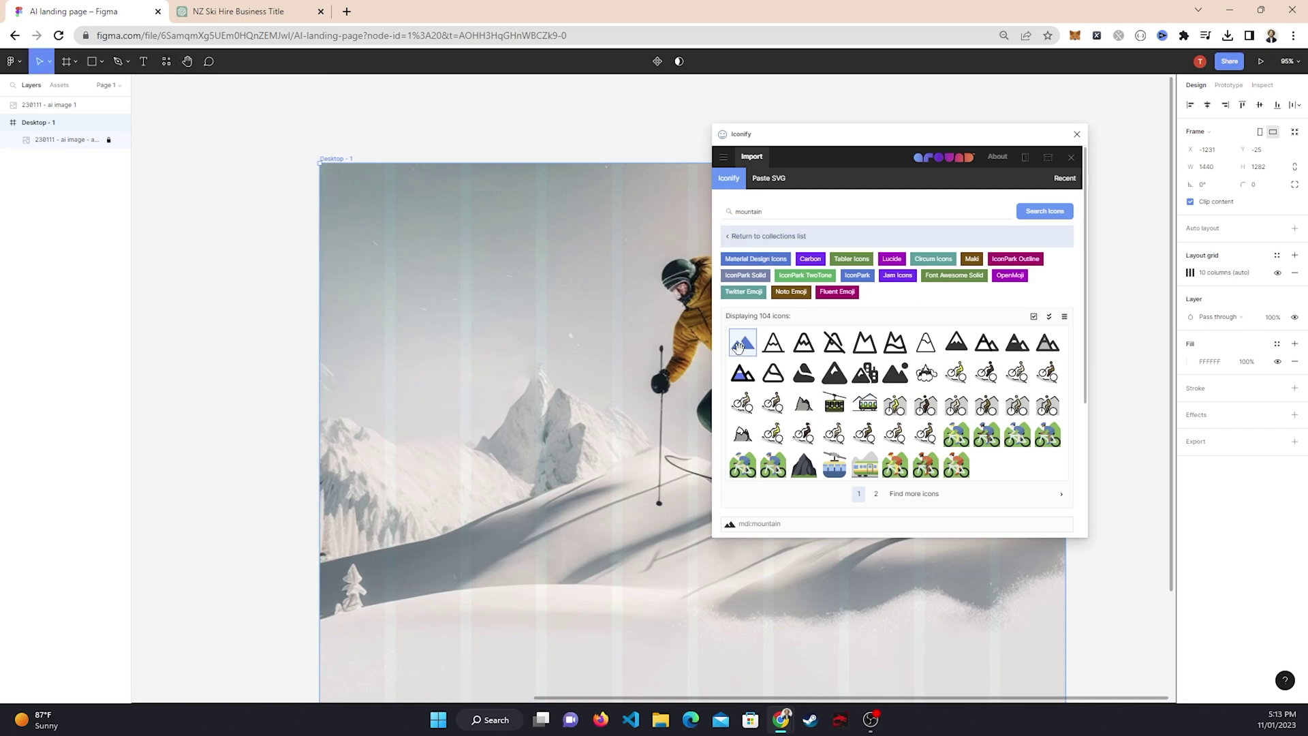
# Import the "mdi:mountain" icon into the Desktop - 1 frame and close Iconify
pyautogui.click(778, 210)
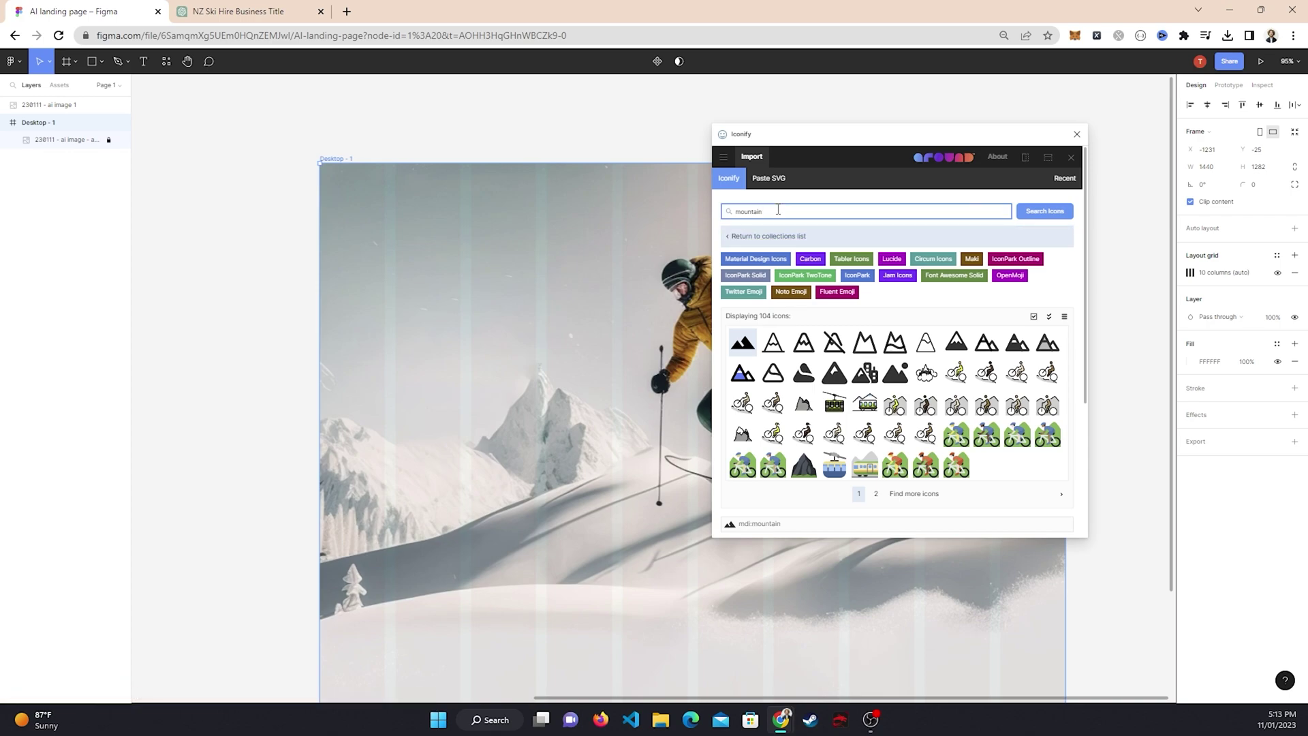
pyautogui.click(1044, 217)
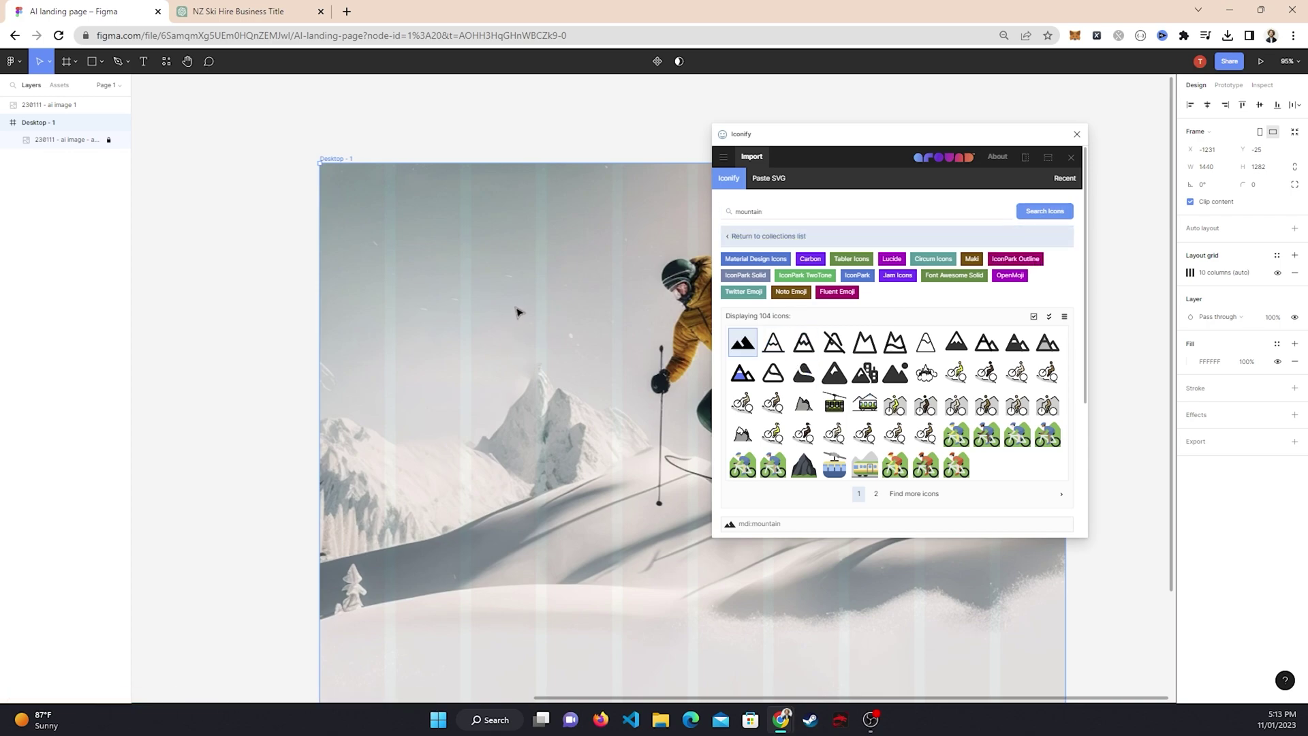
pyautogui.scroll(-3, 580, 345)
pyautogui.scroll(-3, 931, 378)
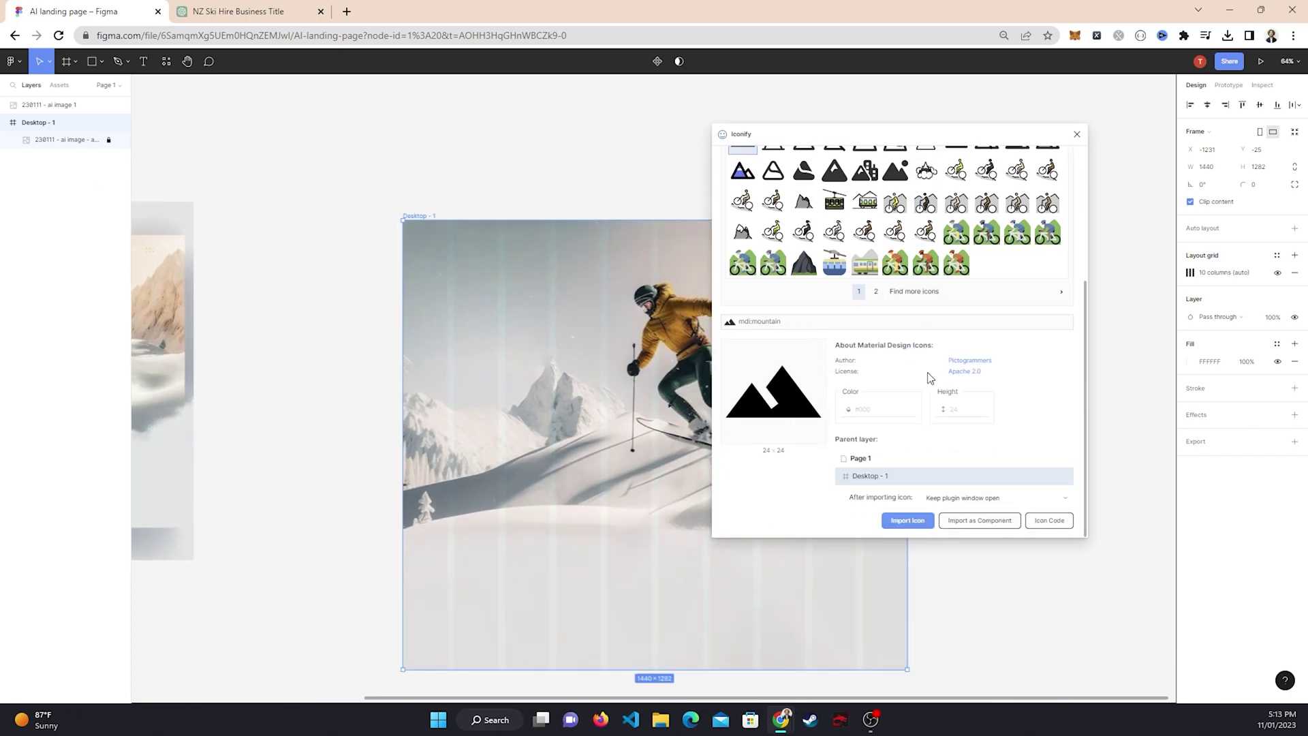
pyautogui.click(911, 523)
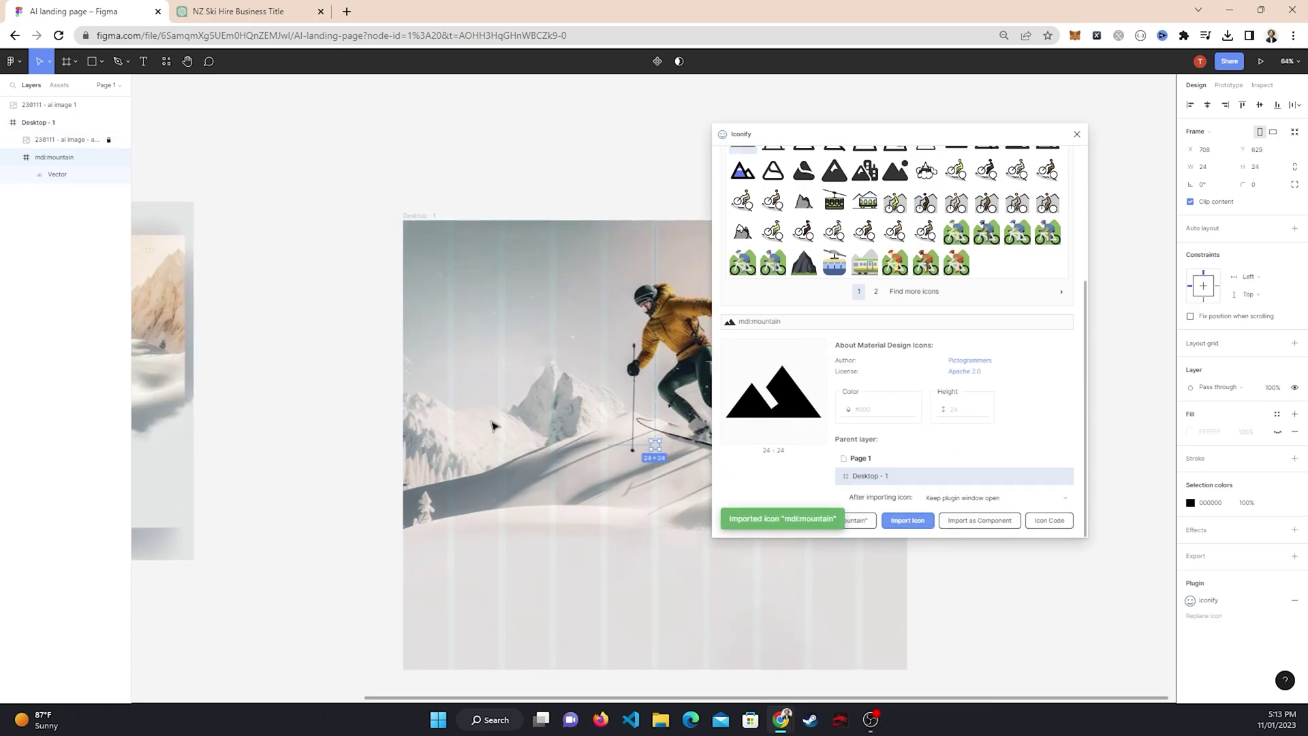
pyautogui.click(569, 418)
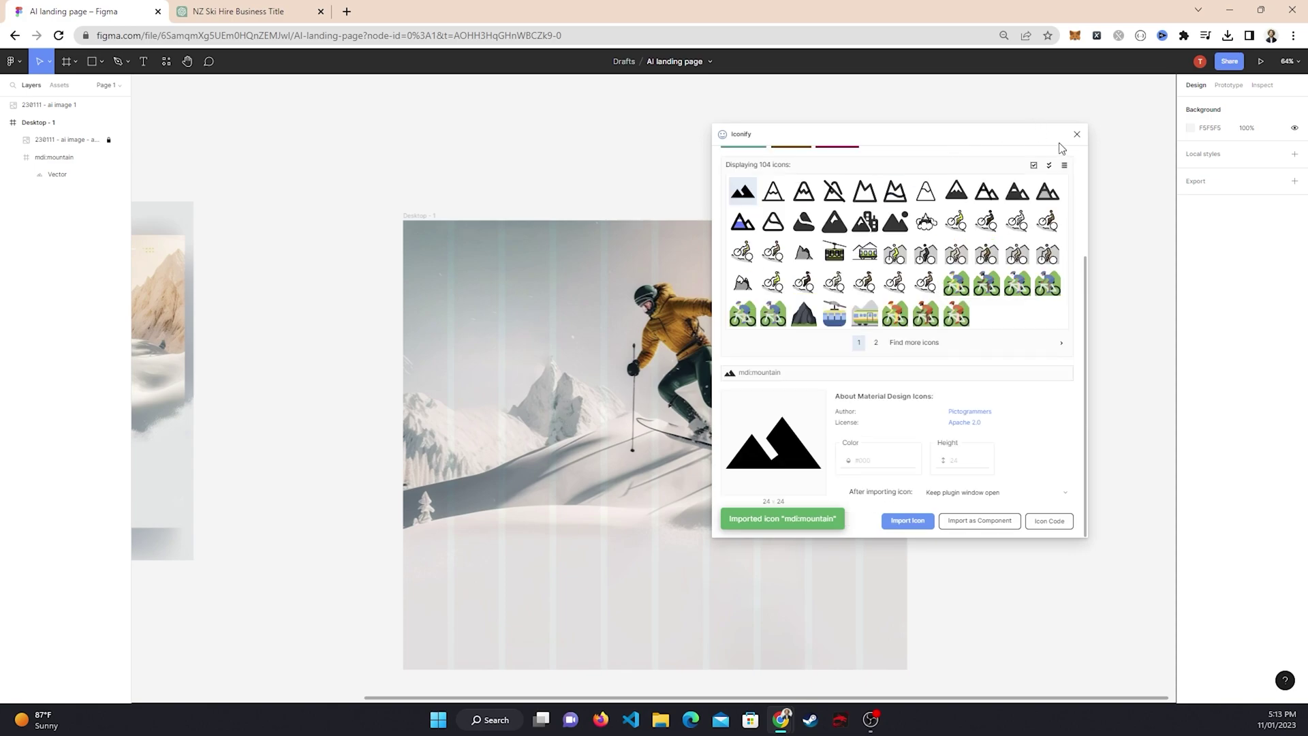
pyautogui.click(1076, 134)
# Place the mountain icon layer above the adjusted image, and scale the icon to 84 × 84 near the frame's upper-left corner
pyautogui.click(95, 159)
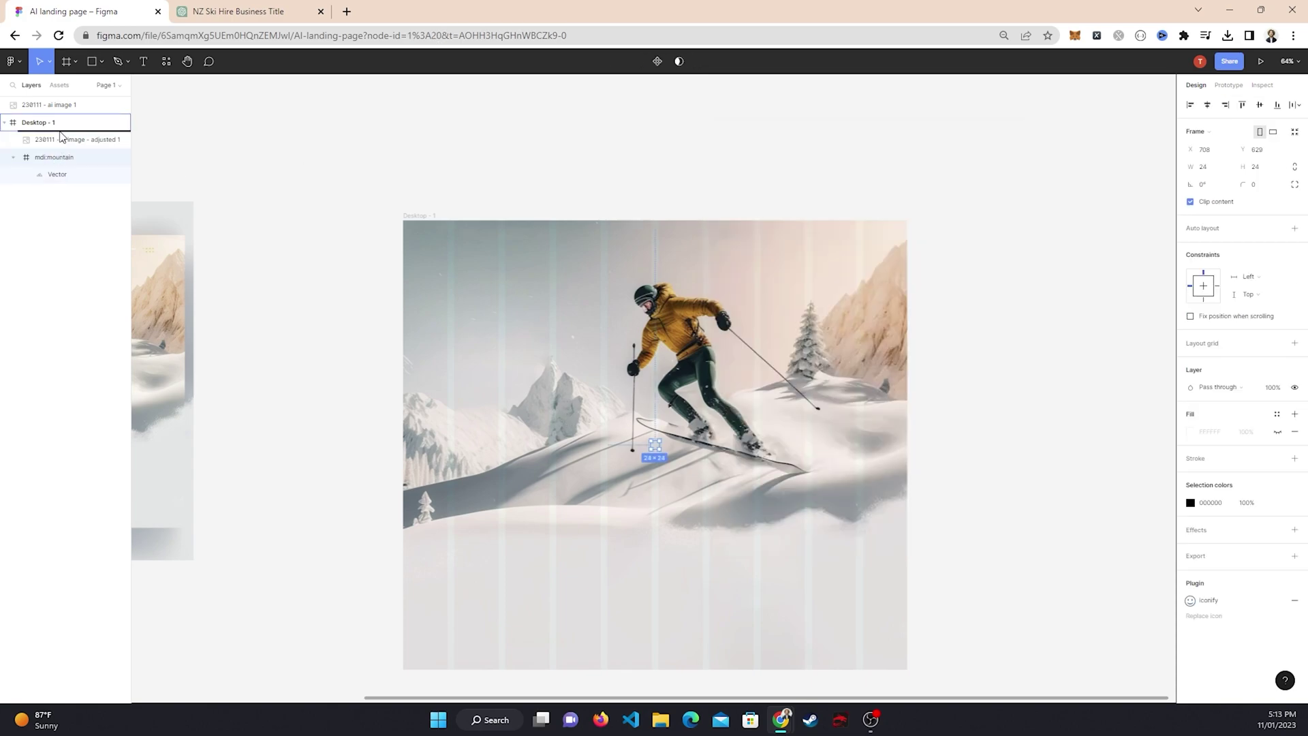
pyautogui.moveTo(61, 137); pyautogui.dragTo(62, 136)
pyautogui.scroll(5, 610, 449)
pyautogui.moveTo(692, 450); pyautogui.dragTo(526, 278)
pyautogui.scroll(-5, 726, 484)
pyautogui.scroll(5, 525, 278)
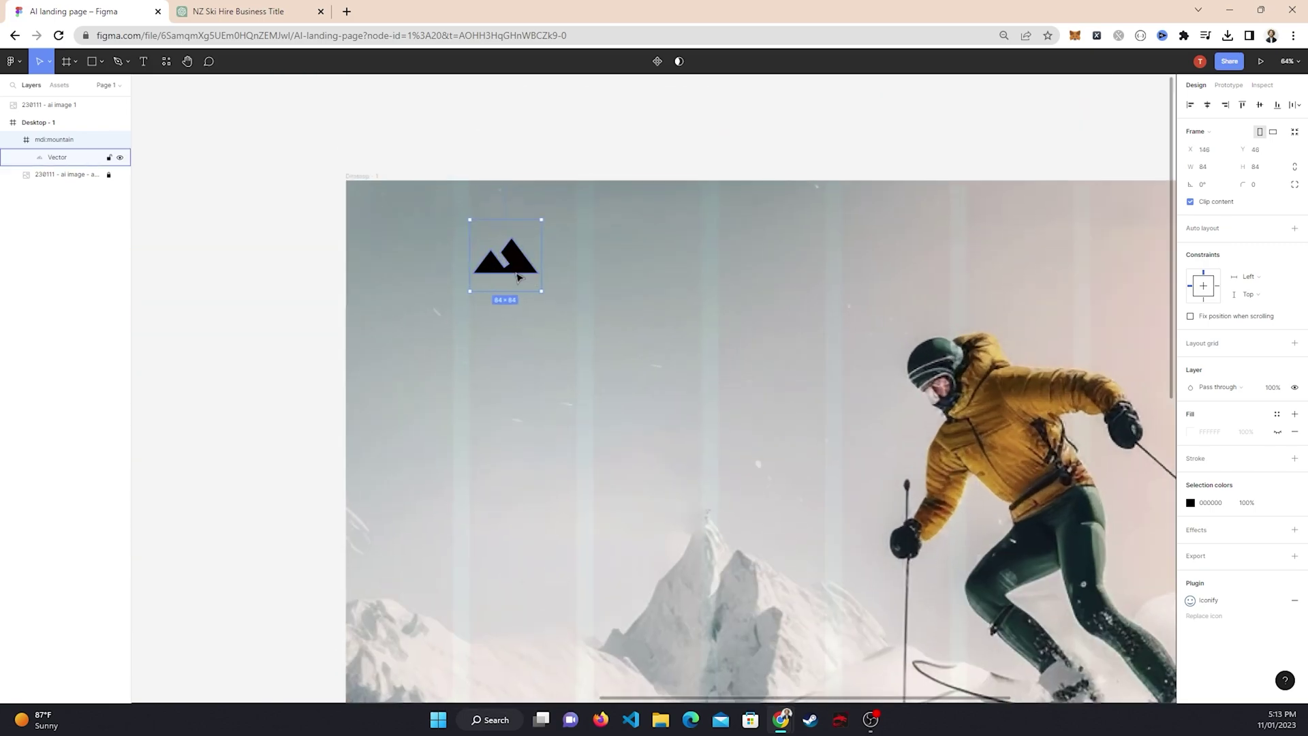
# Shift the mountain icon slightly left to X 143, by the start of the second grid column
pyautogui.scroll(5, 518, 277)
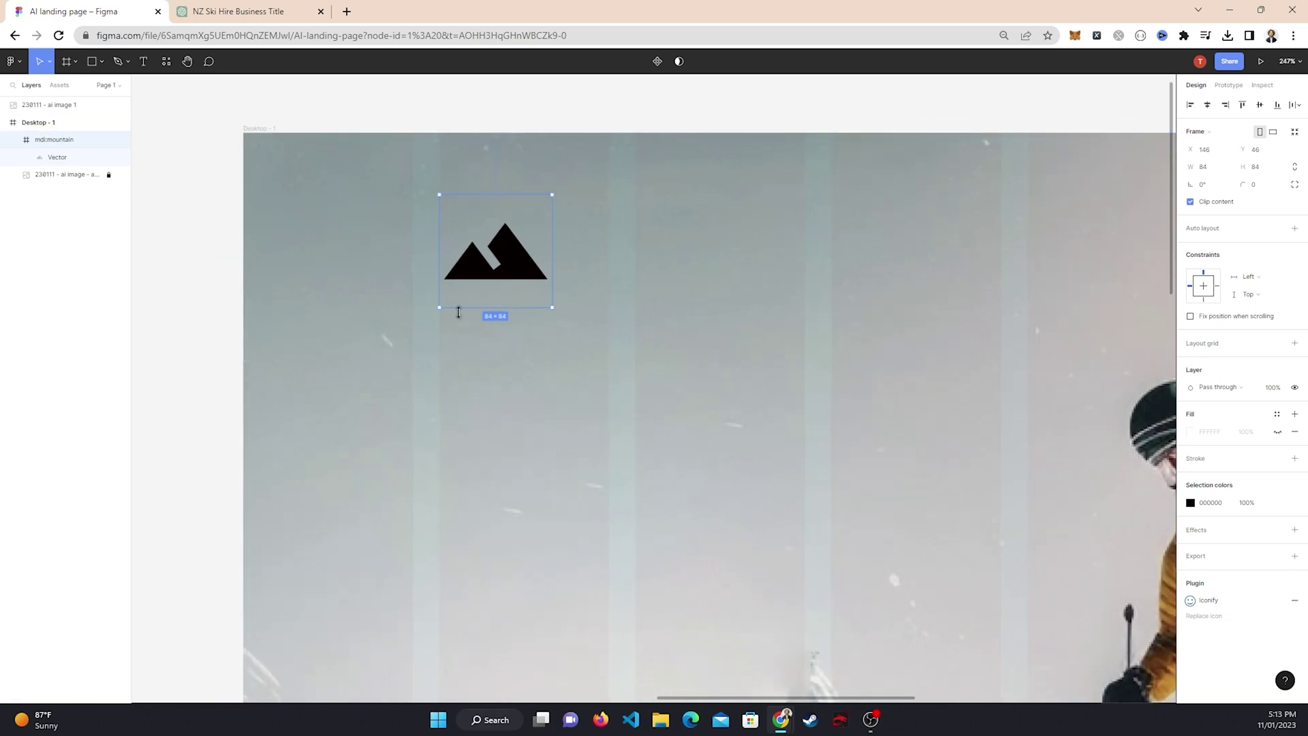
pyautogui.scroll(3, 446, 277)
pyautogui.moveTo(476, 263); pyautogui.dragTo(470, 264)
pyautogui.scroll(-4, 519, 385)
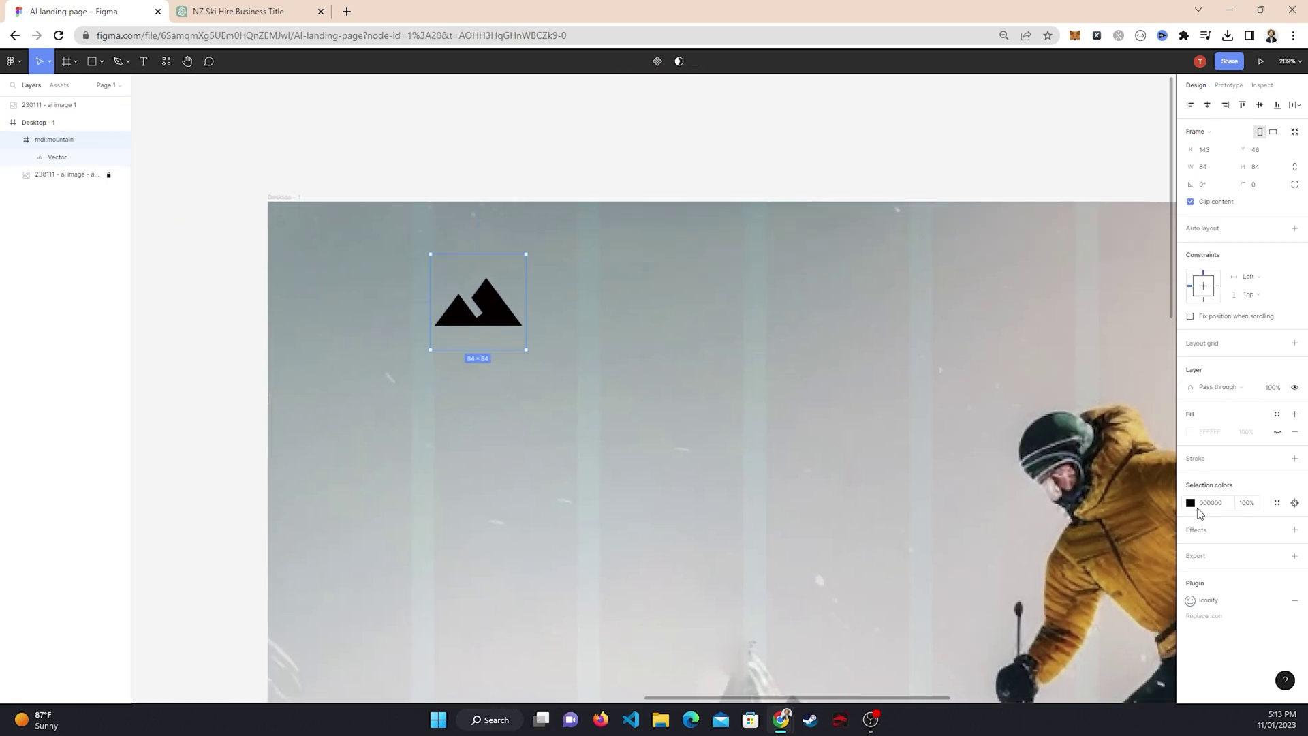
# Change the mountain icon's color from black to white
pyautogui.click(1212, 504)
pyautogui.press('Return')
pyautogui.click(587, 292)
# Add the text "NEW ZEALAND SKI RENTALS" beside the mountain icon in the Desktop frame
pyautogui.scroll(-3, 586, 291)
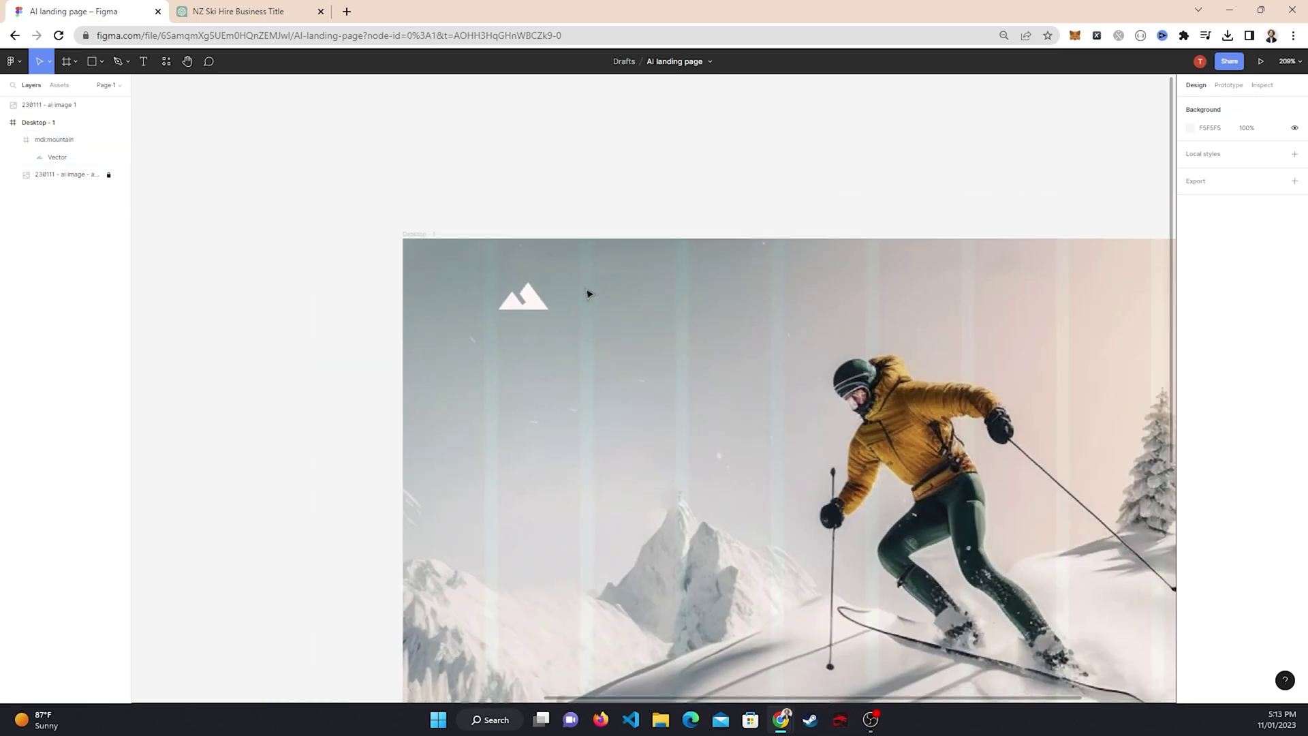
pyautogui.scroll(2, 564, 284)
pyautogui.click(142, 62)
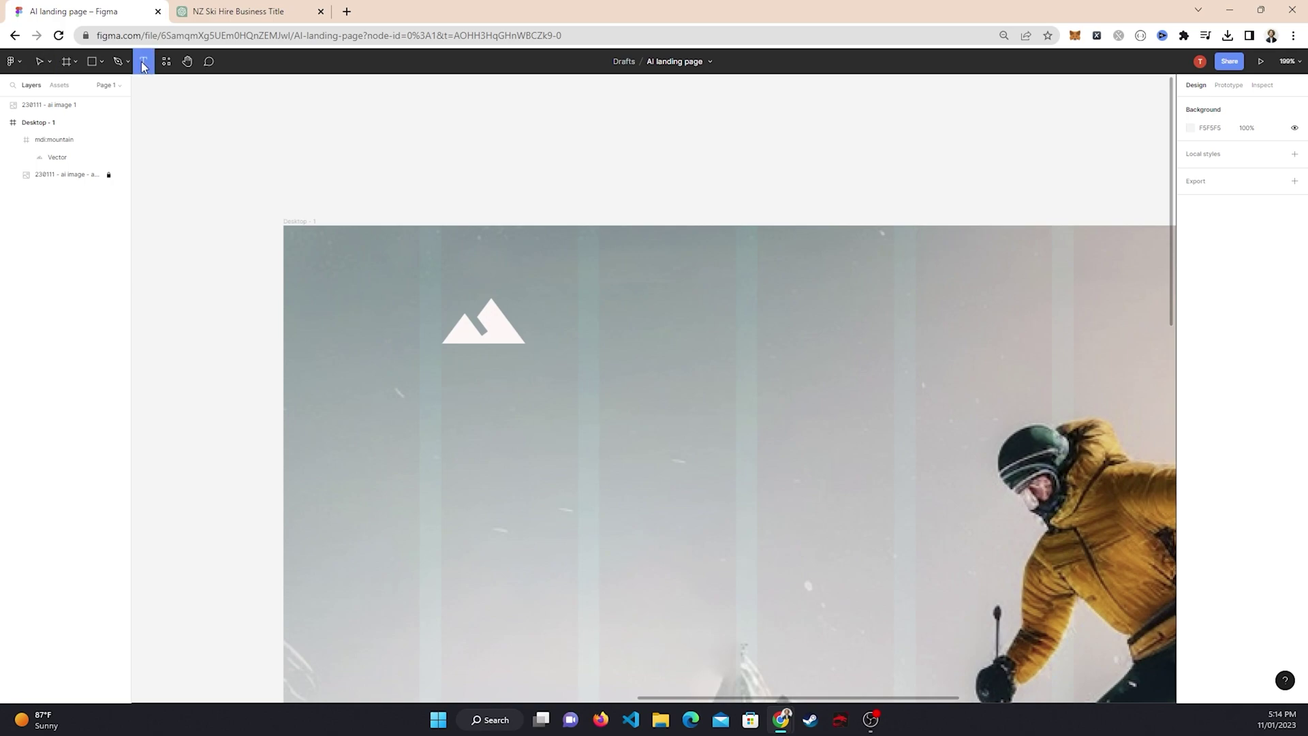
pyautogui.click(626, 334)
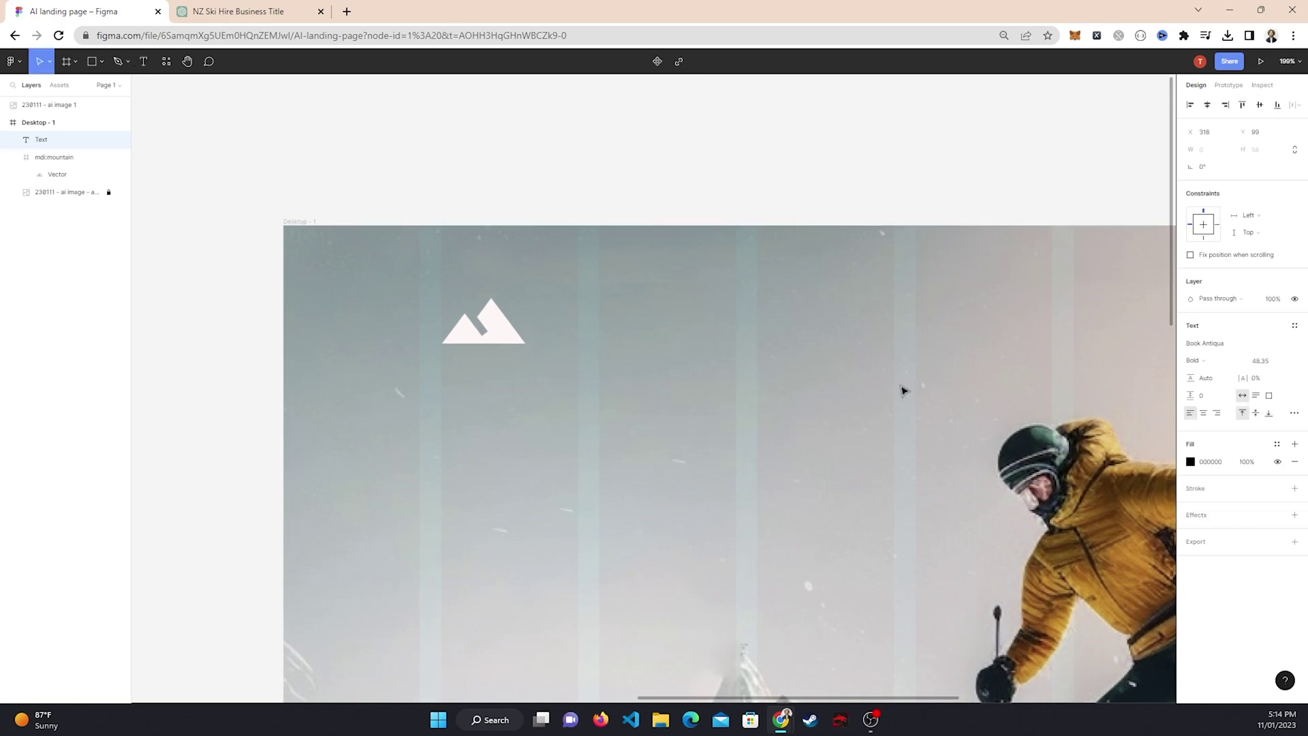
pyautogui.write('NEW ')
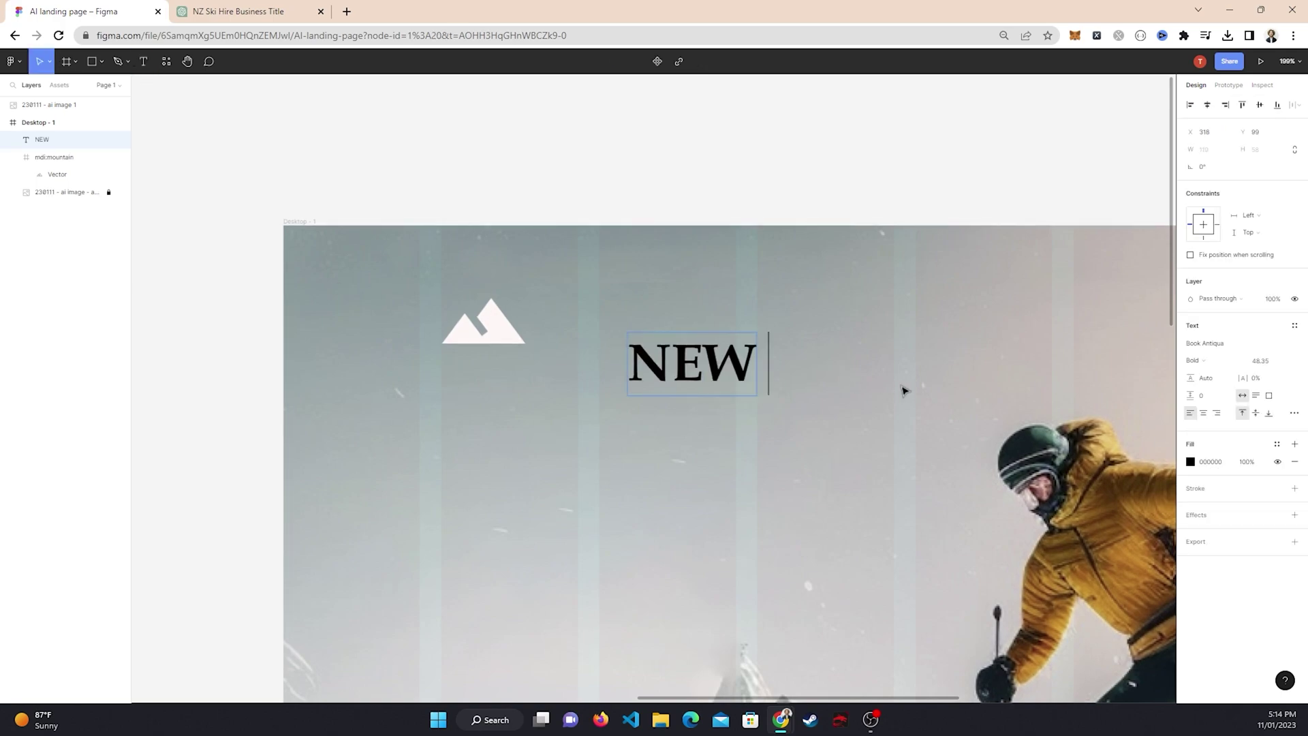
pyautogui.write('ZEALAND SKI RENTALS')
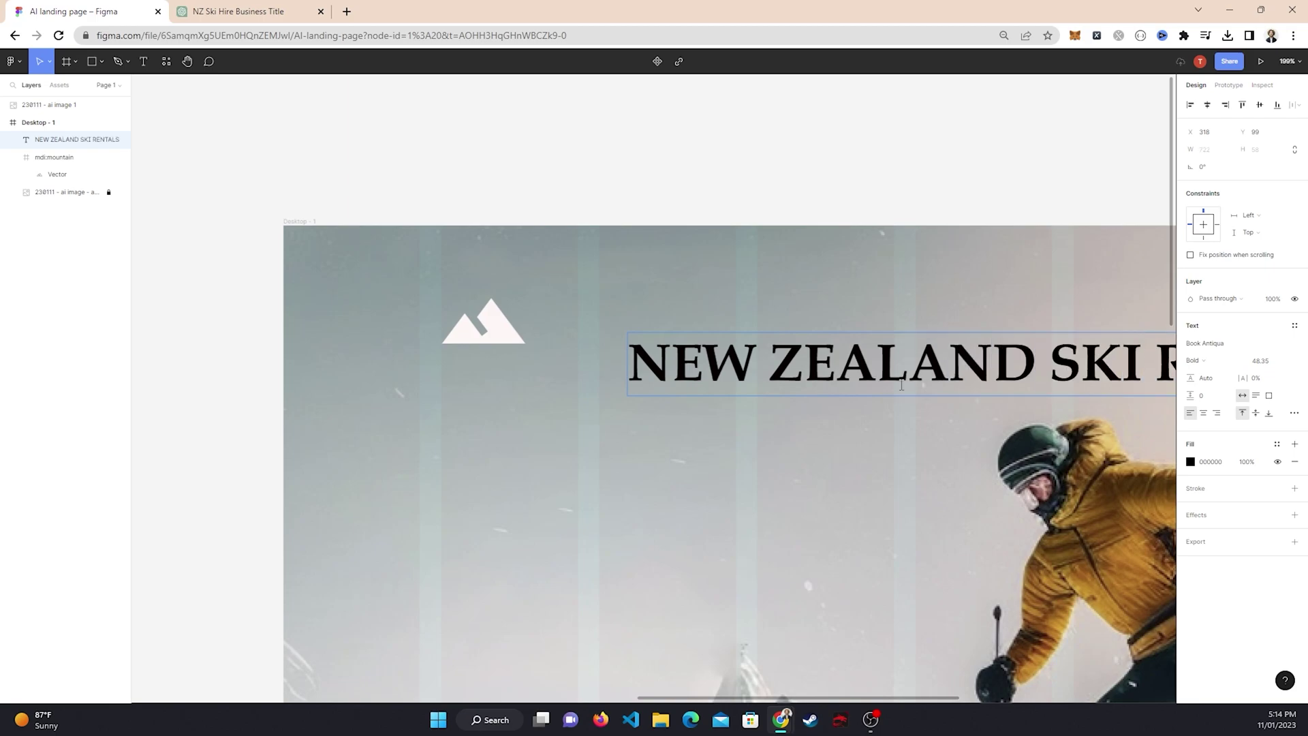
pyautogui.press('Escape')
# Scale the "NEW ZEALAND SKI RENTALS" text down to 425 × 34 and place it just right of the mountain icon, at X 249, Y 83
pyautogui.scroll(-5, 838, 433)
pyautogui.scroll(2, 954, 375)
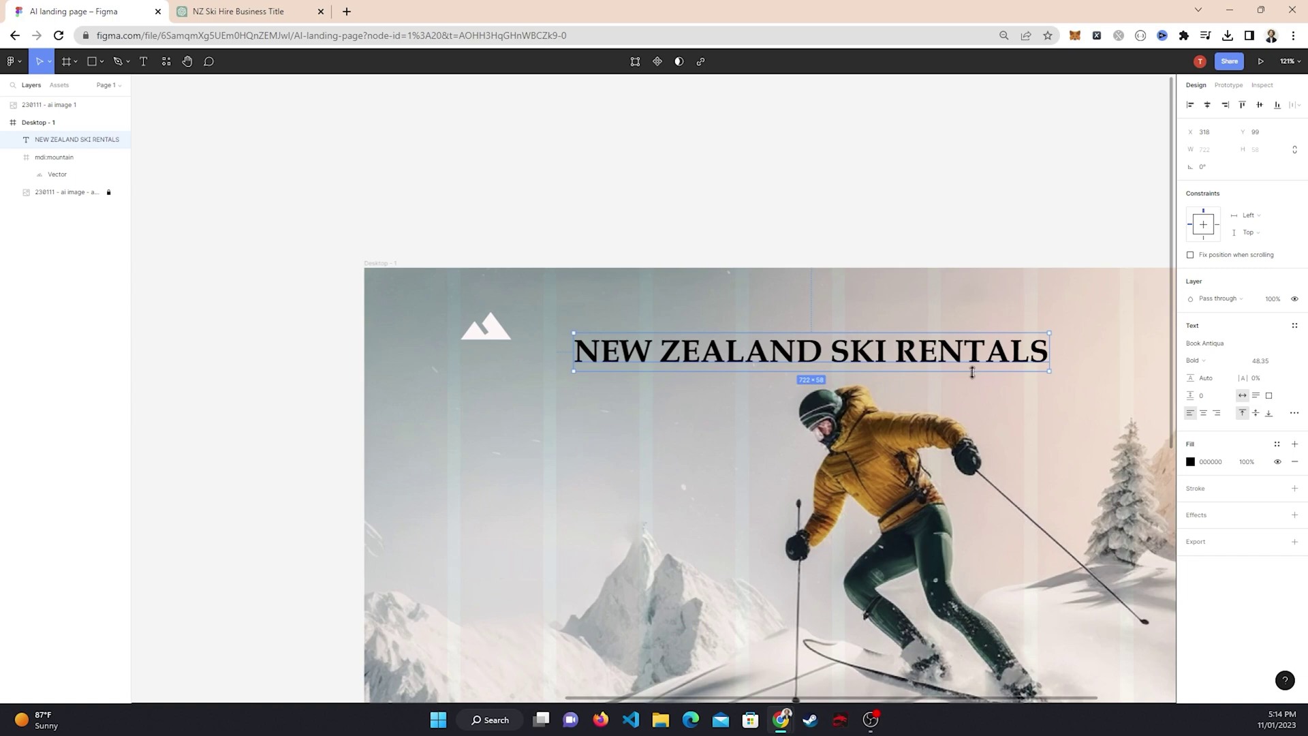
pyautogui.press('k')
pyautogui.moveTo(1049, 372); pyautogui.dragTo(855, 341)
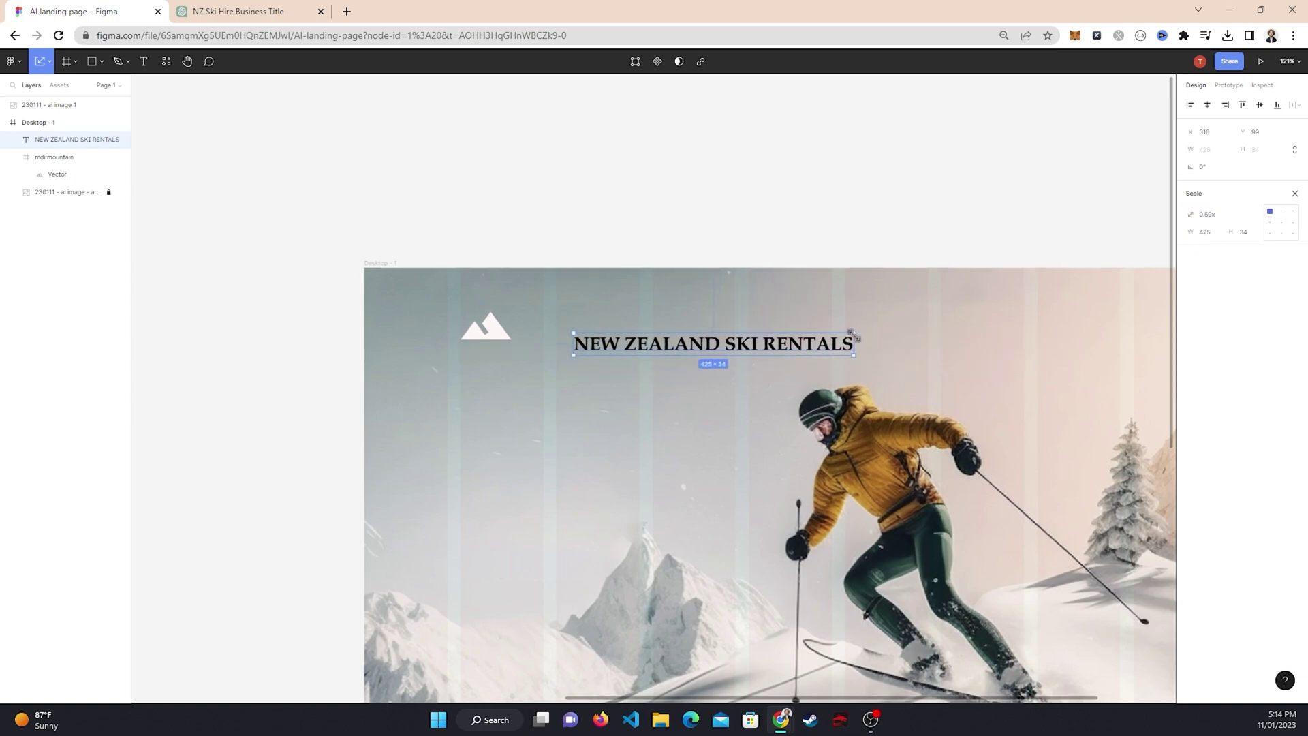
pyautogui.moveTo(766, 354); pyautogui.dragTo(724, 345)
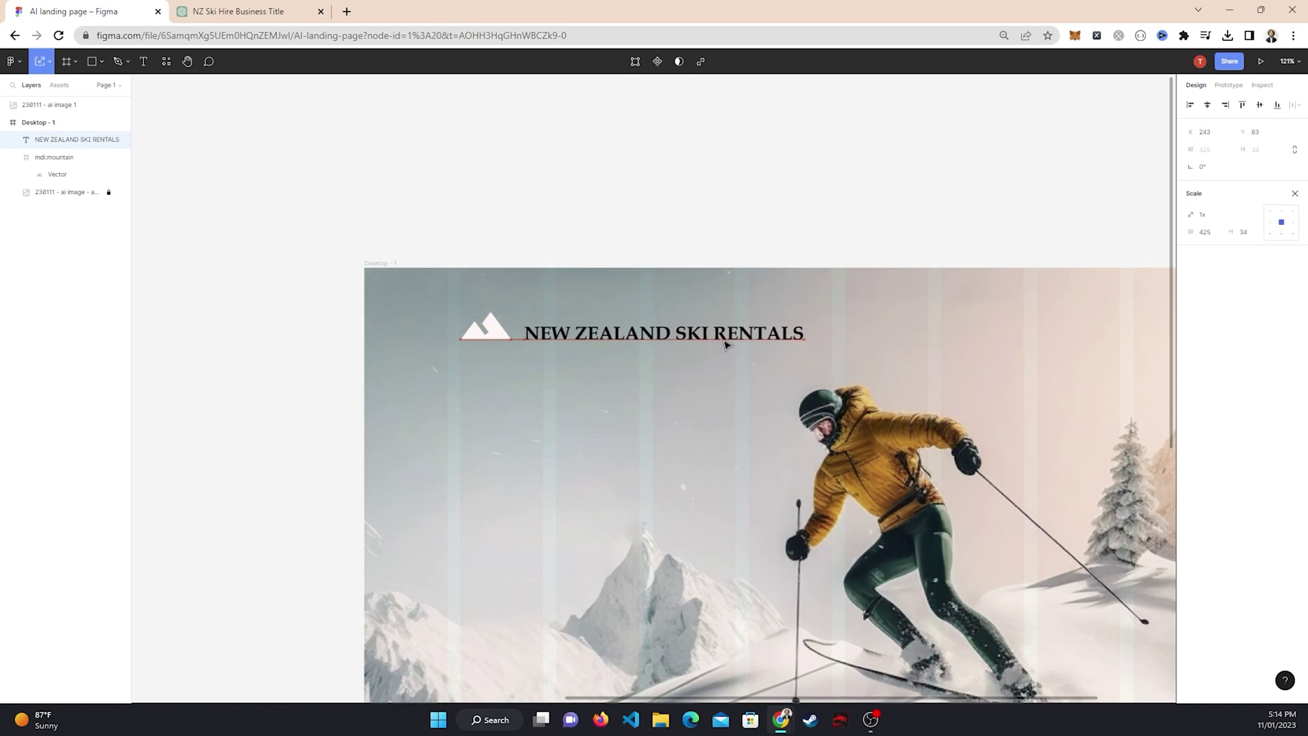
pyautogui.press('Escape')
pyautogui.doubleClick(761, 341)
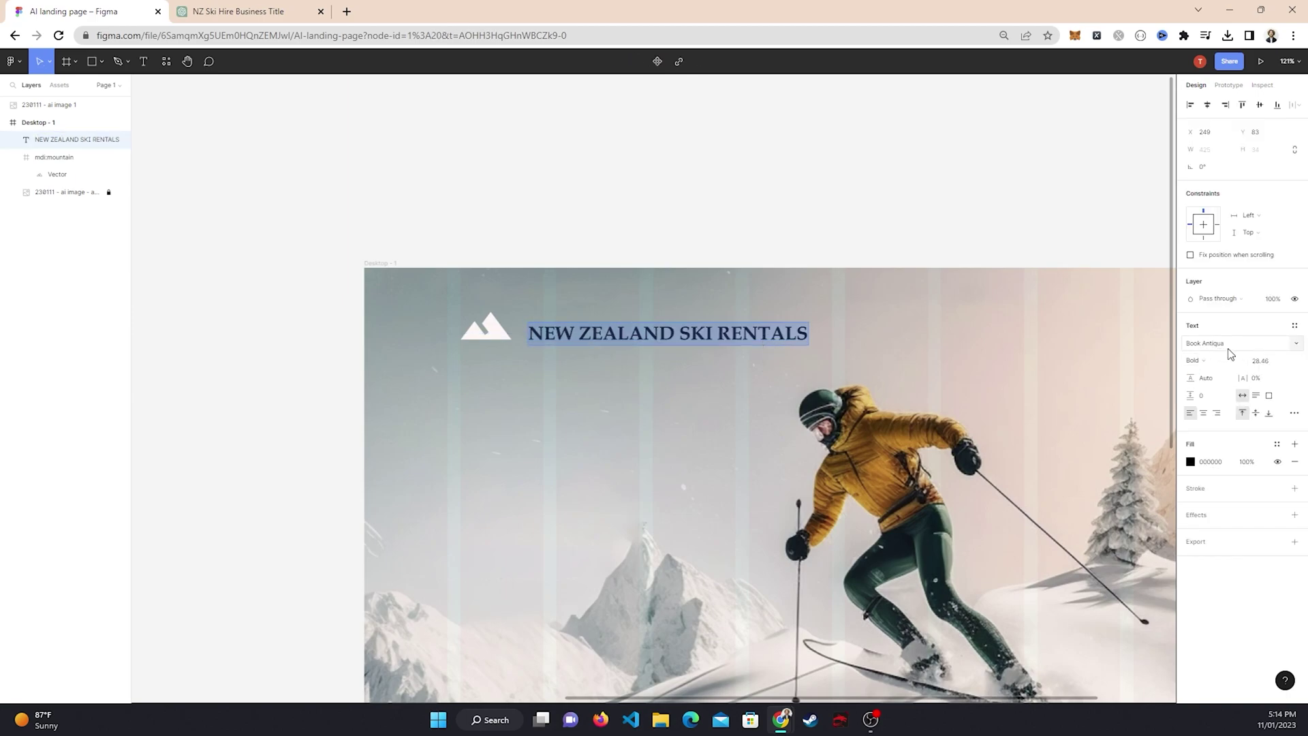
pyautogui.press('Escape')
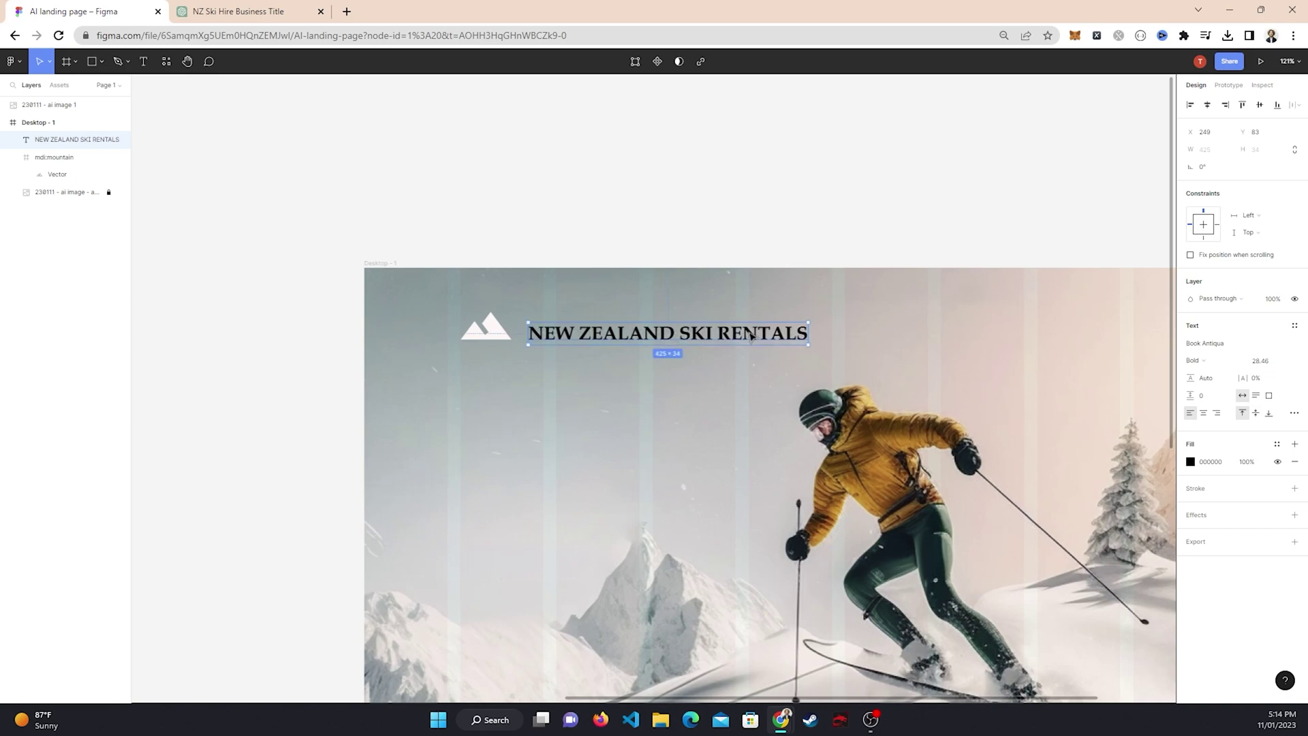
# Set the "NEW ZEALAND SKI RENTALS" text to Bold Italic and change its fill to white, FFFFFF
pyautogui.click(1207, 361)
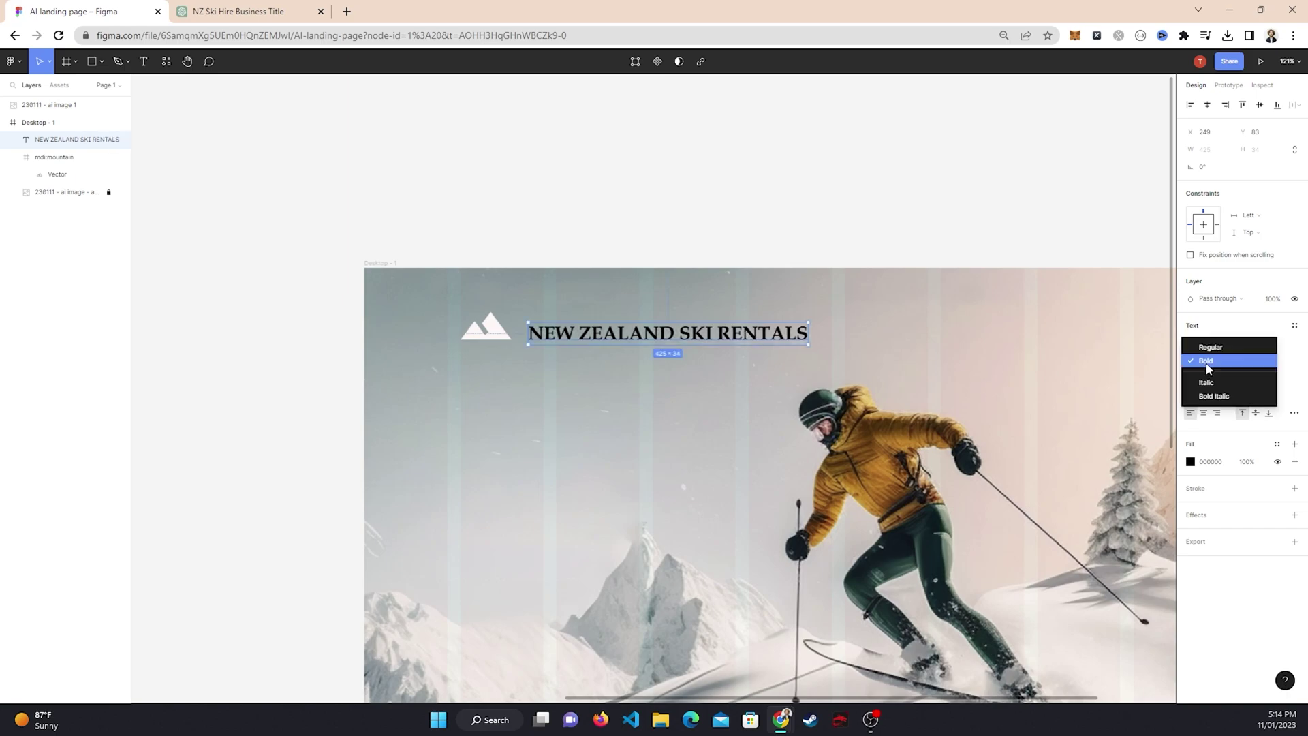
pyautogui.click(1212, 393)
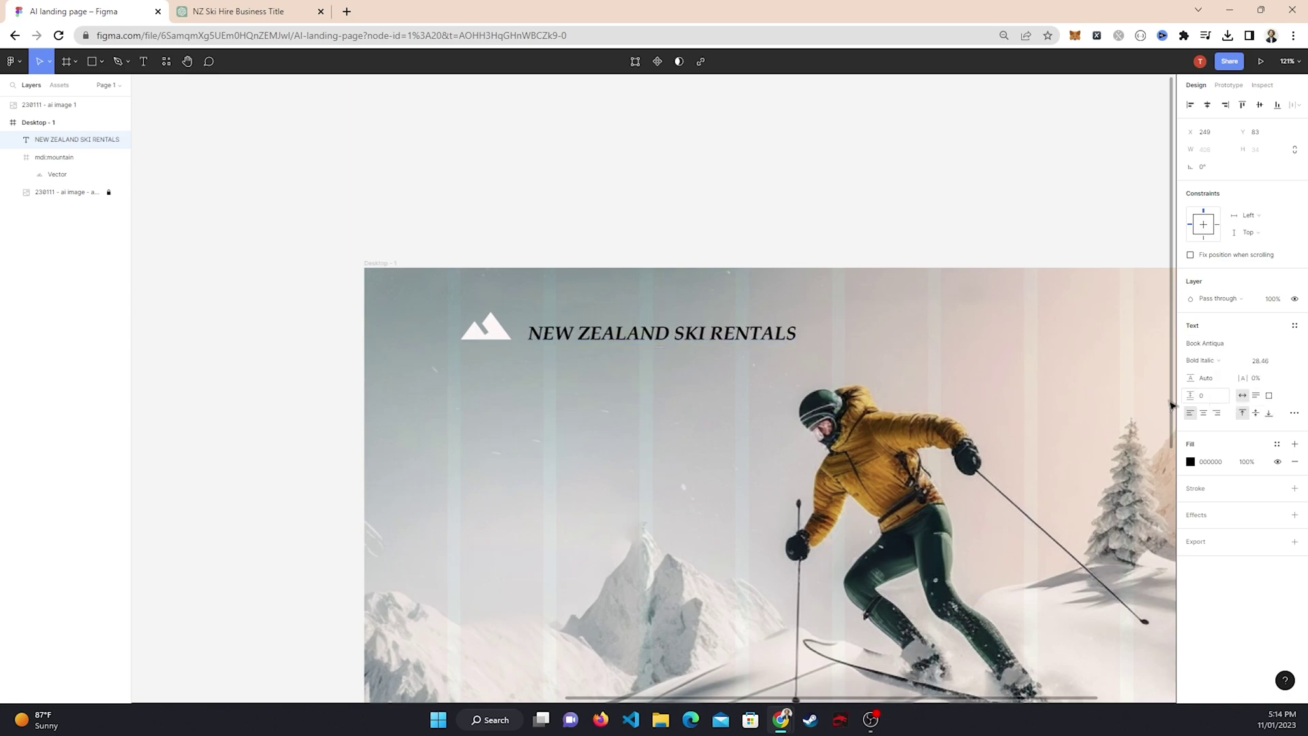
pyautogui.click(1219, 462)
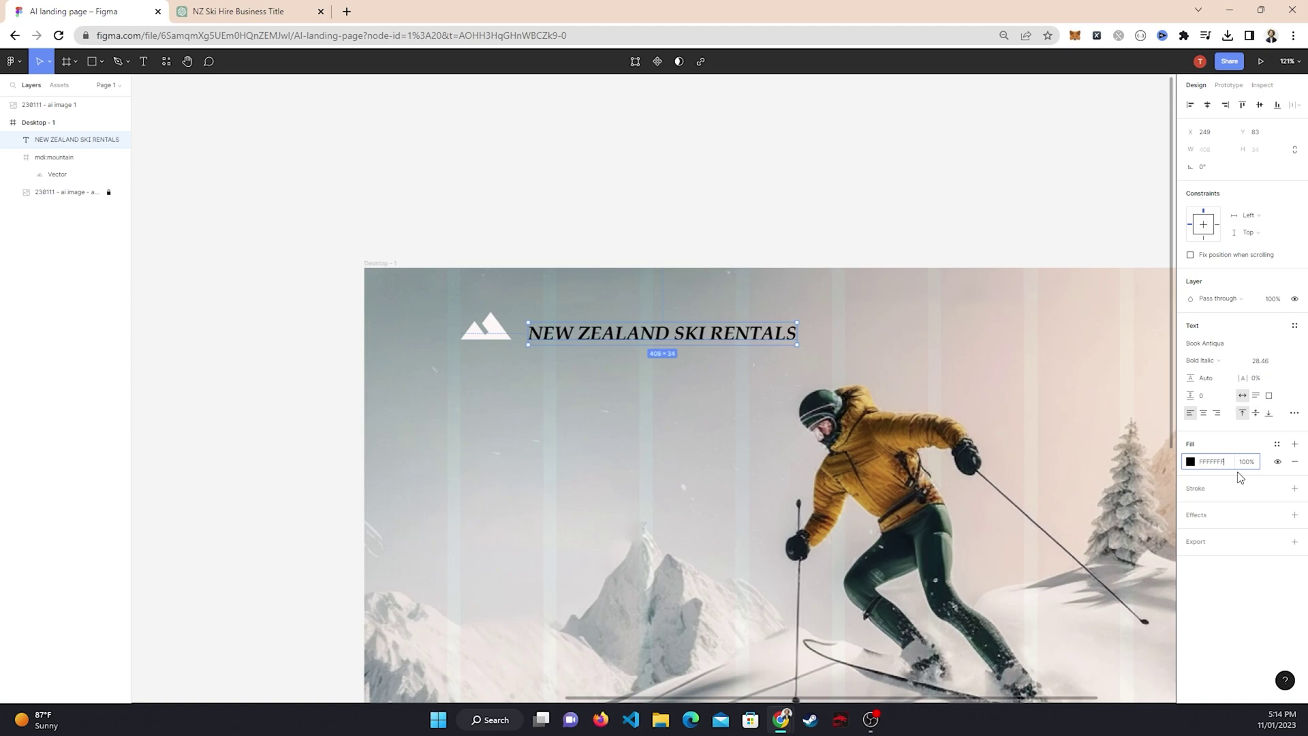
pyautogui.press('Return')
pyautogui.click(677, 383)
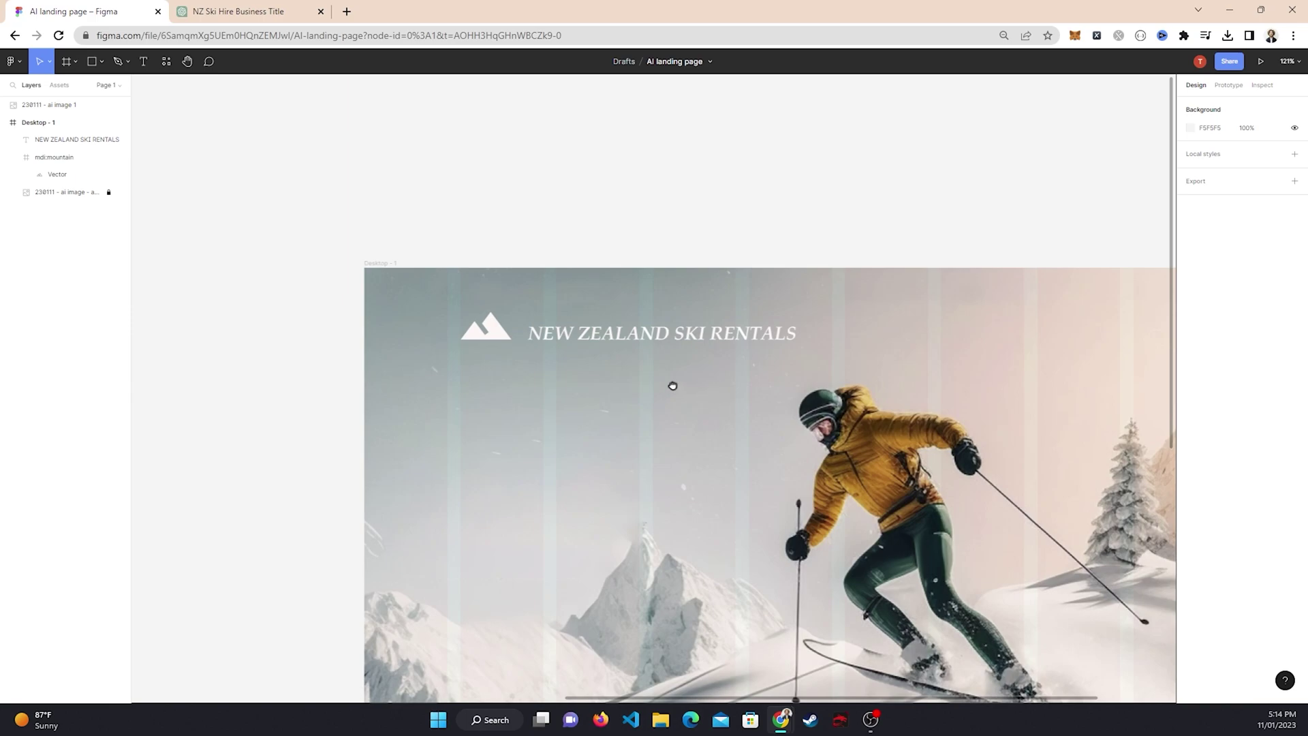
pyautogui.scroll(-3, 672, 385)
pyautogui.scroll(5, 613, 326)
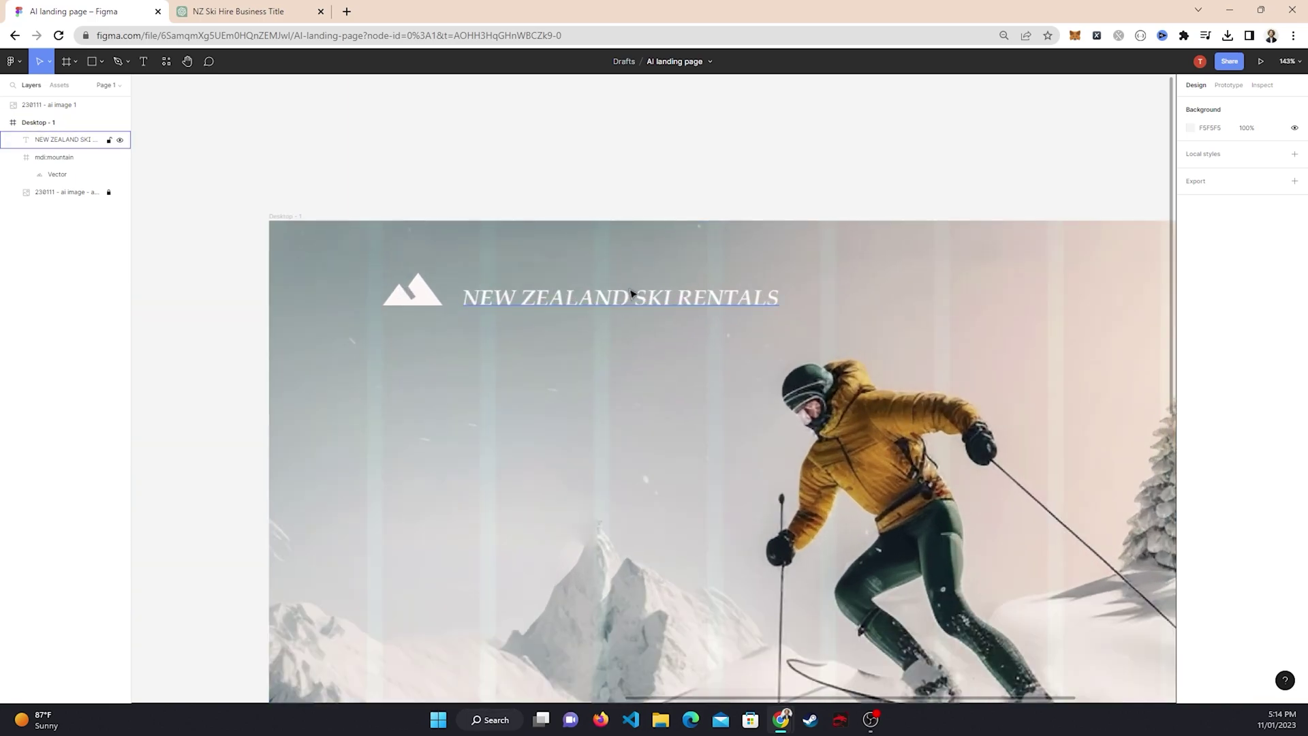
# Scale the "NEW ZEALAND SKI RENTALS" text down to a font size of about 21.97, keeping its start at X 249
pyautogui.click(631, 294)
pyautogui.press('k')
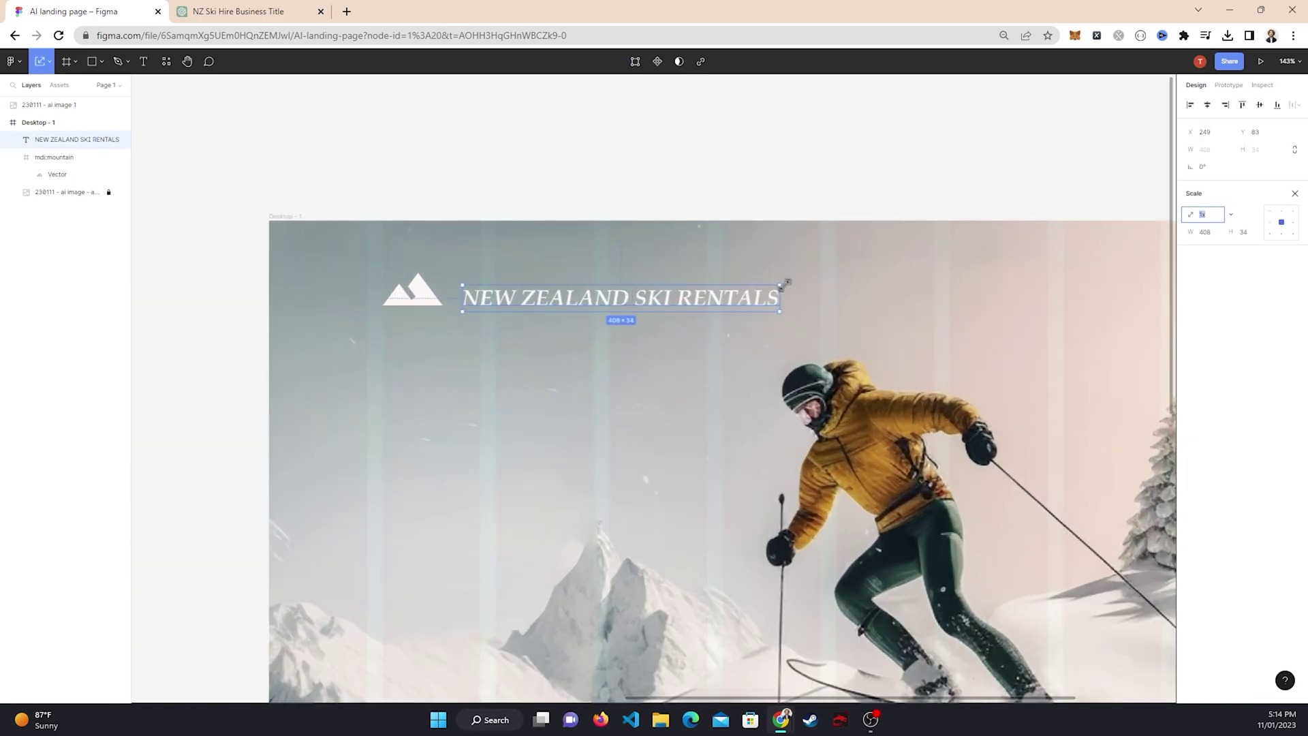
pyautogui.moveTo(785, 282); pyautogui.dragTo(714, 287)
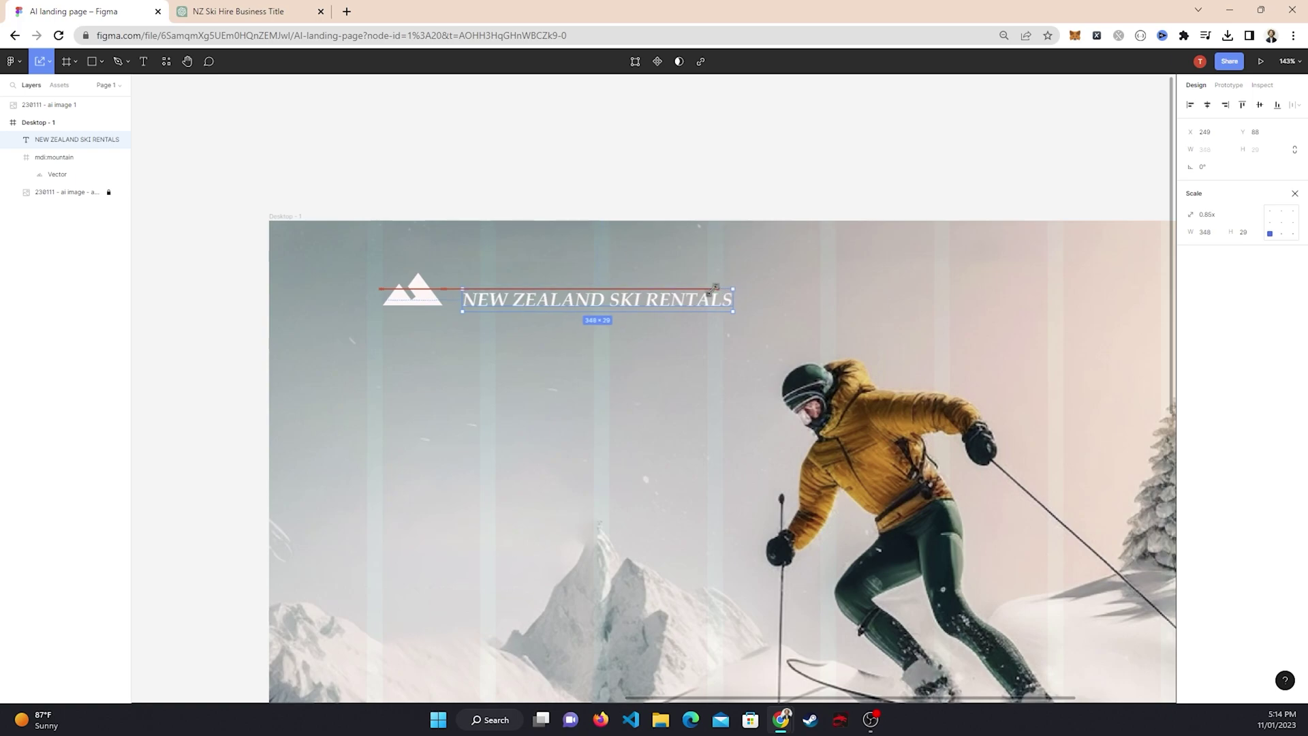
pyautogui.press('Escape')
pyautogui.scroll(-4, 695, 266)
pyautogui.scroll(4, 614, 253)
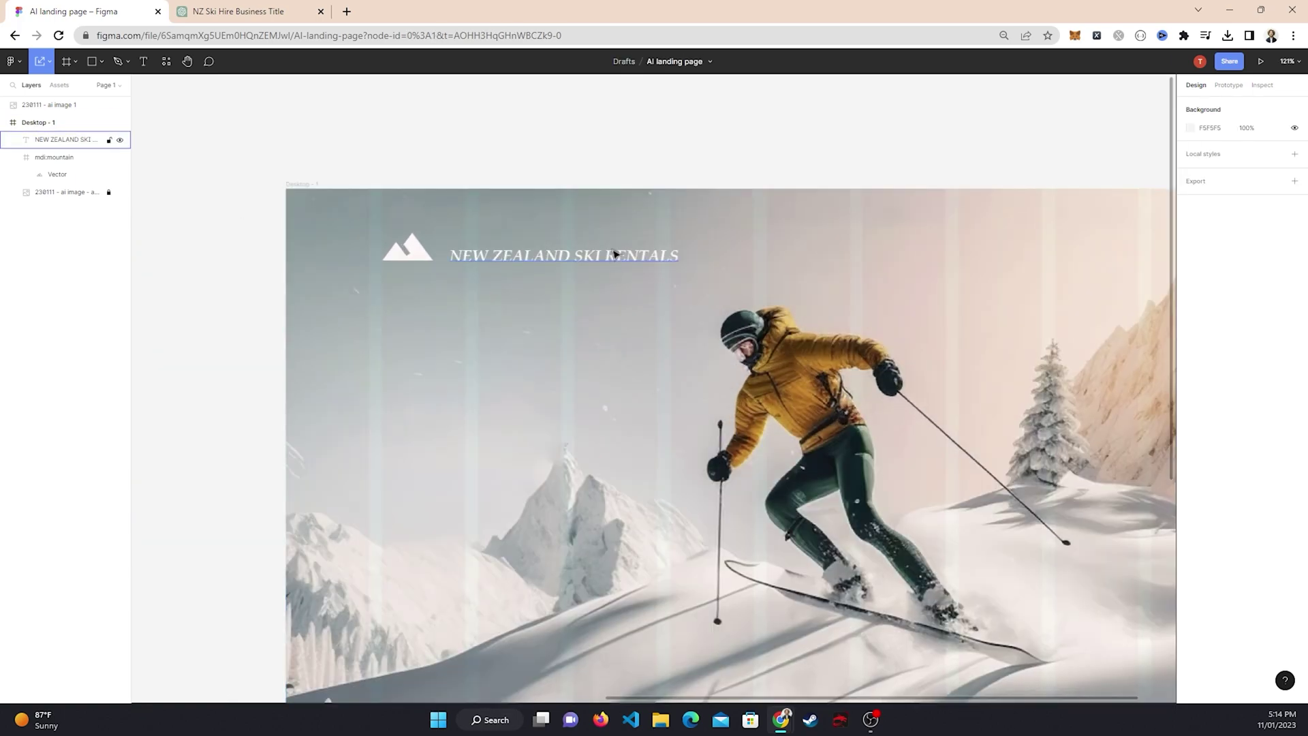
pyautogui.click(614, 254)
pyautogui.moveTo(671, 247); pyautogui.dragTo(659, 246)
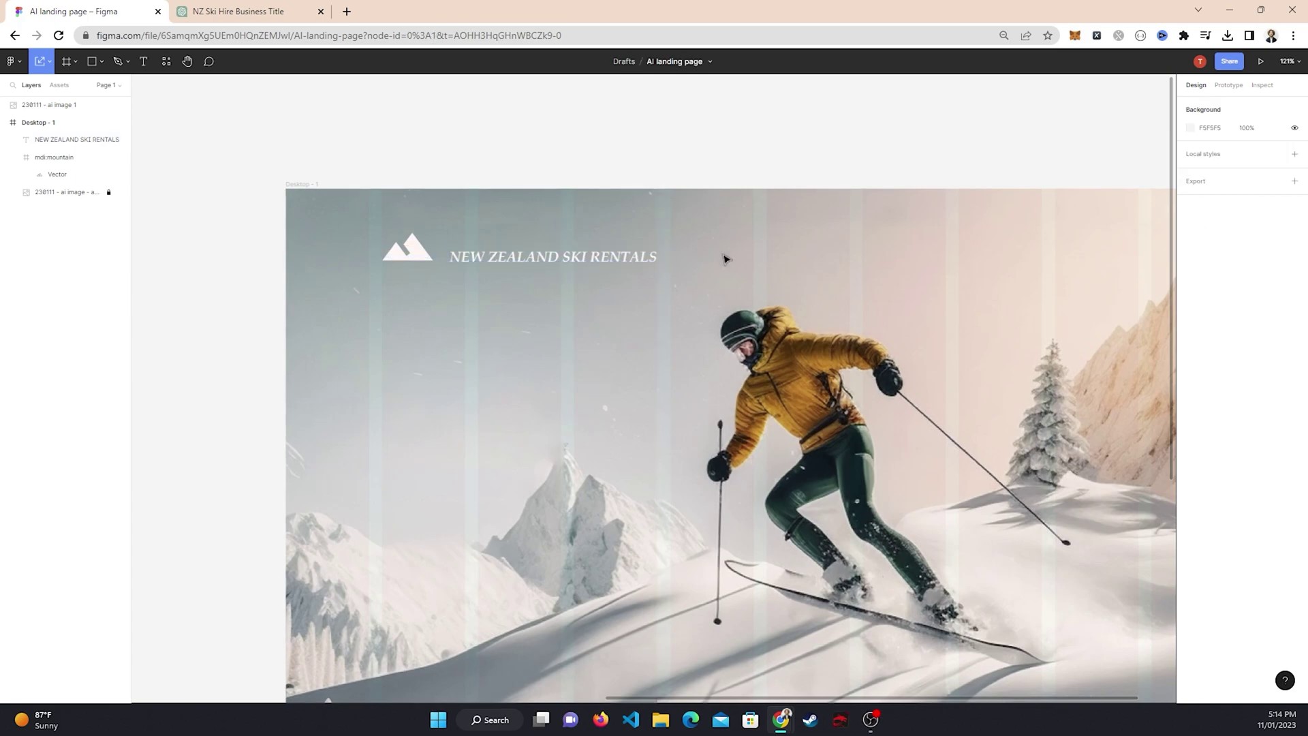
# Set the letter spacing of the "NEW ZEALAND SKI RENTALS" text to 10%
pyautogui.press('Return')
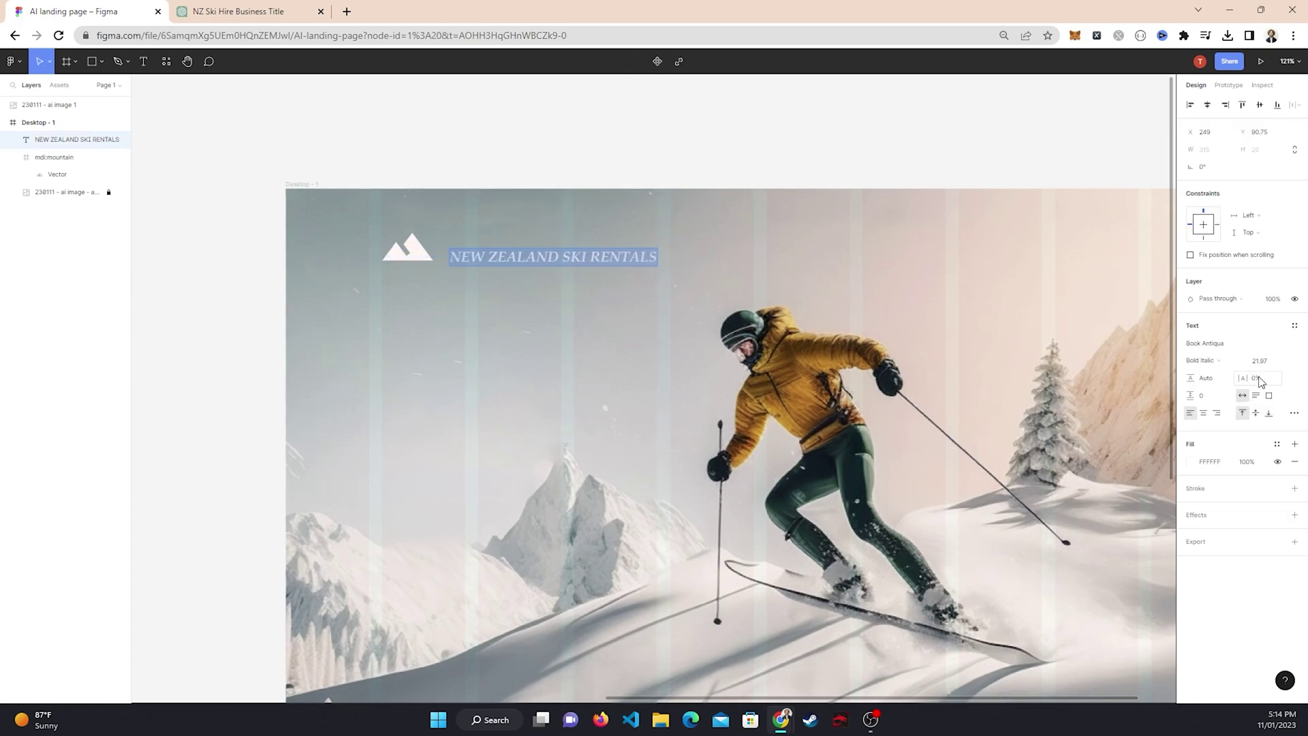
pyautogui.click(1259, 382)
pyautogui.write('5')
pyautogui.press('Return')
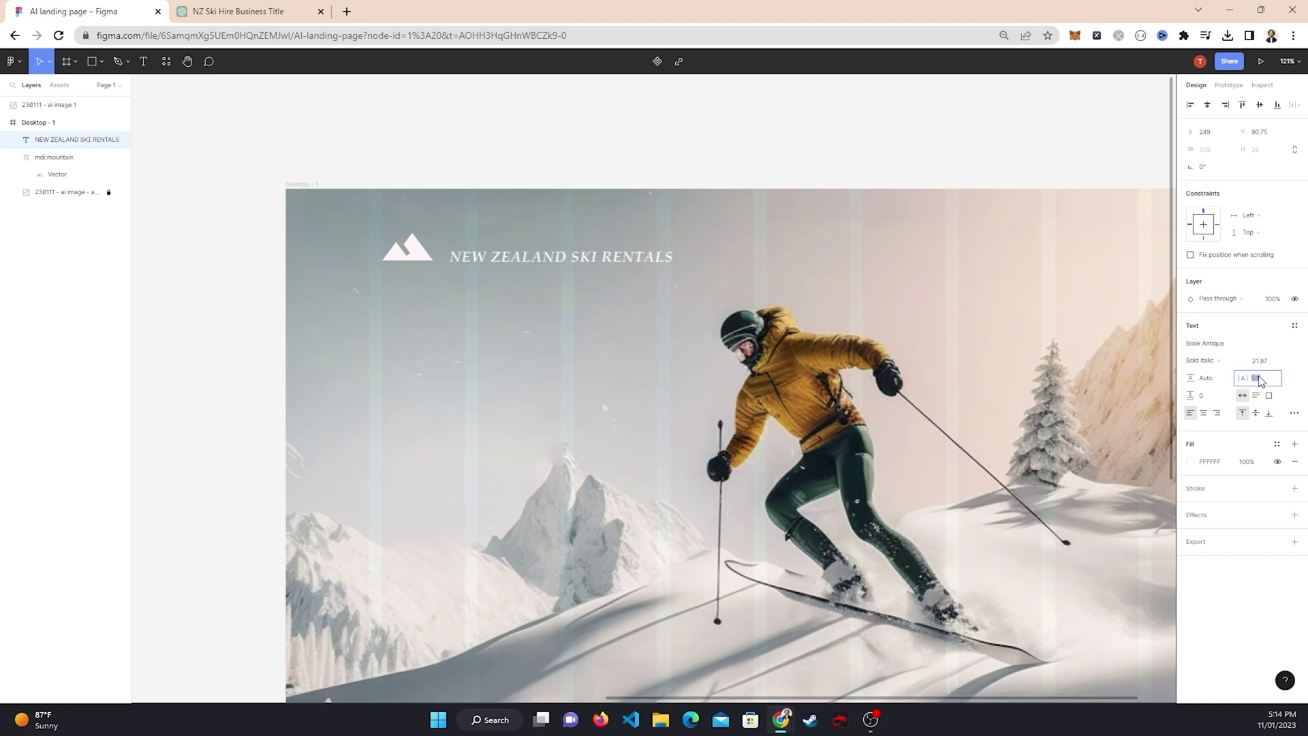
pyautogui.press('Return')
pyautogui.scroll(5, 438, 268)
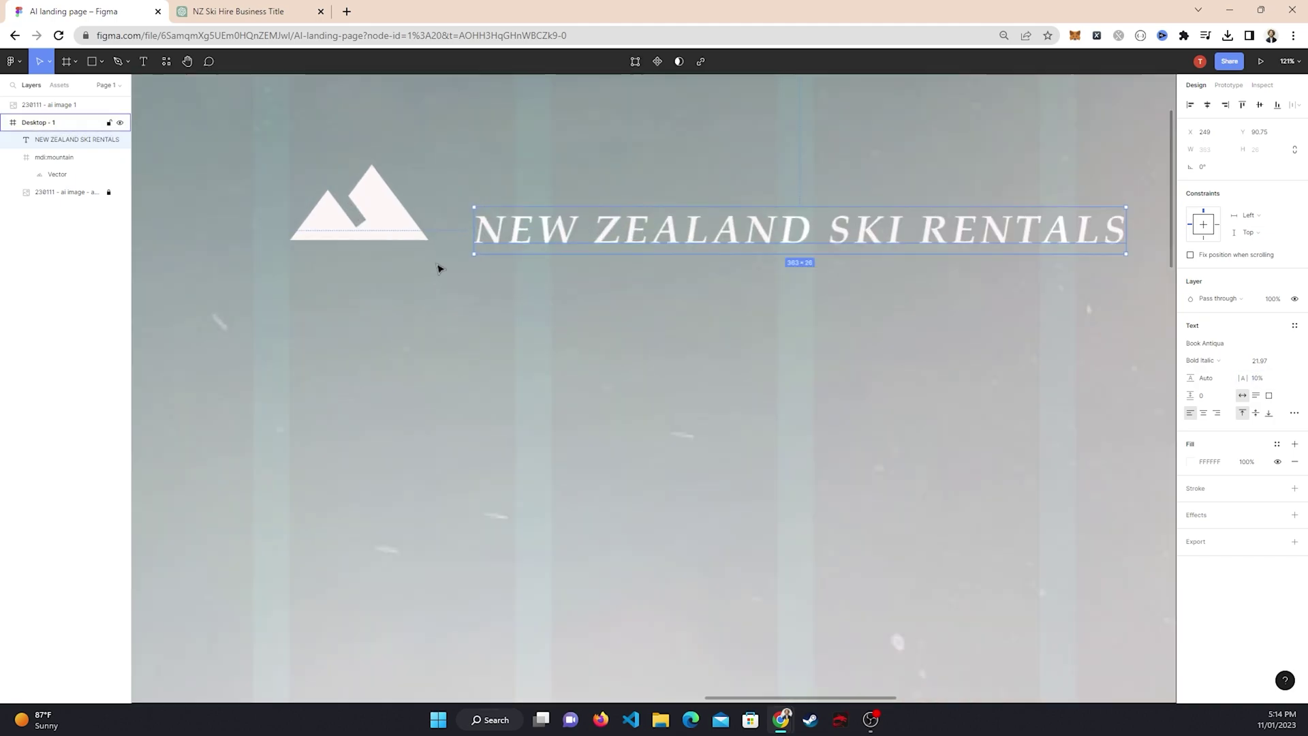
pyautogui.click(552, 350)
pyautogui.hotkey('shift', '1')
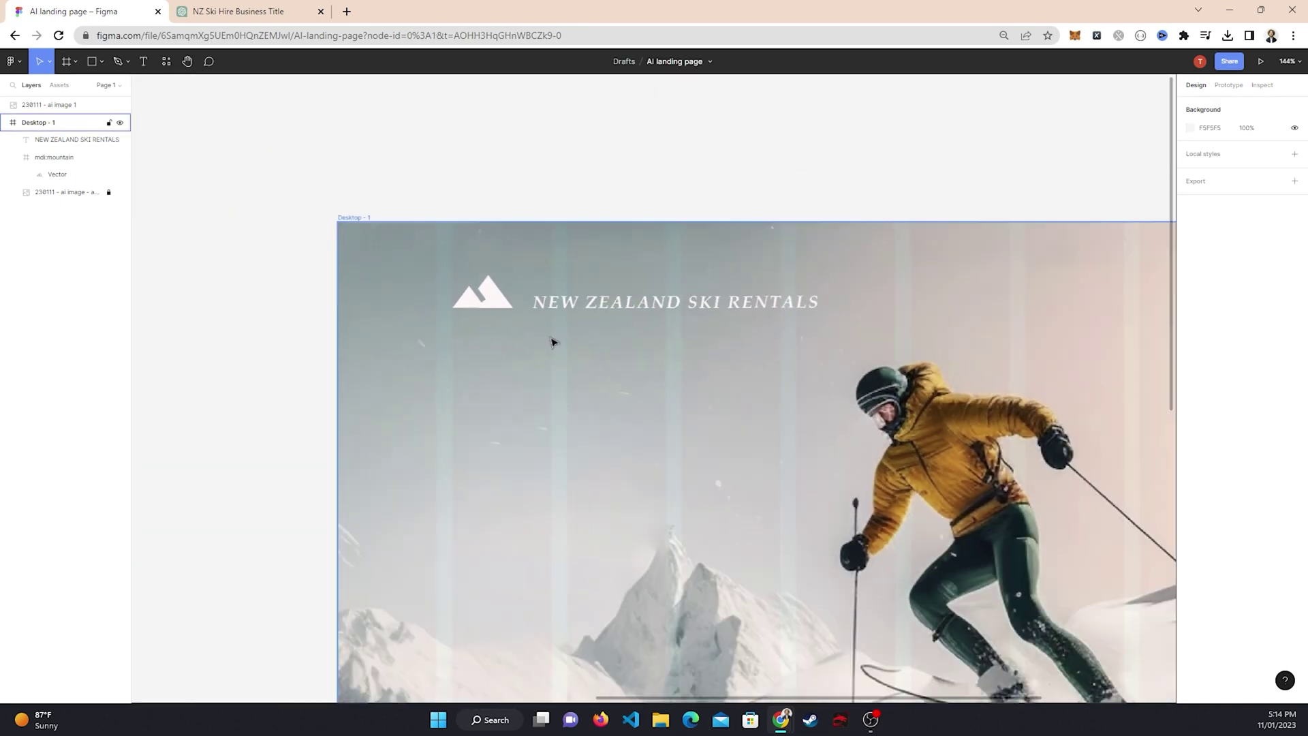
pyautogui.scroll(5, 545, 289)
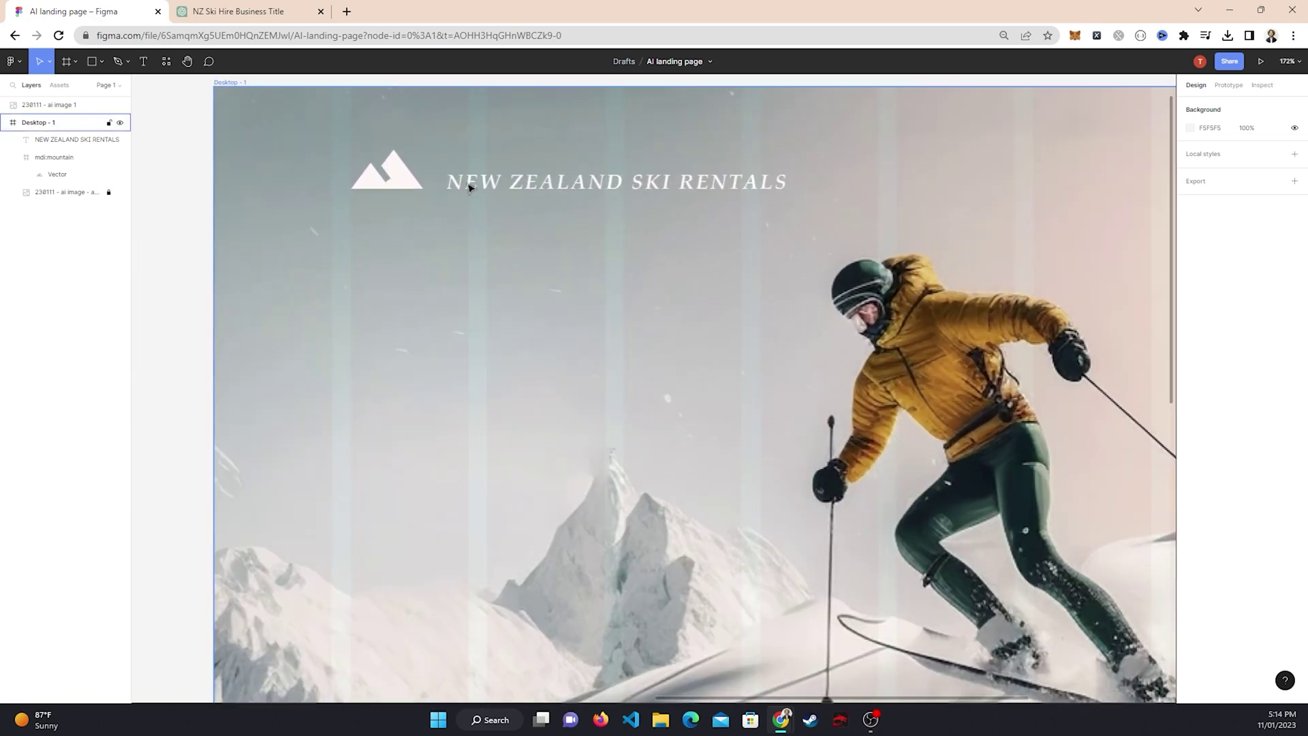
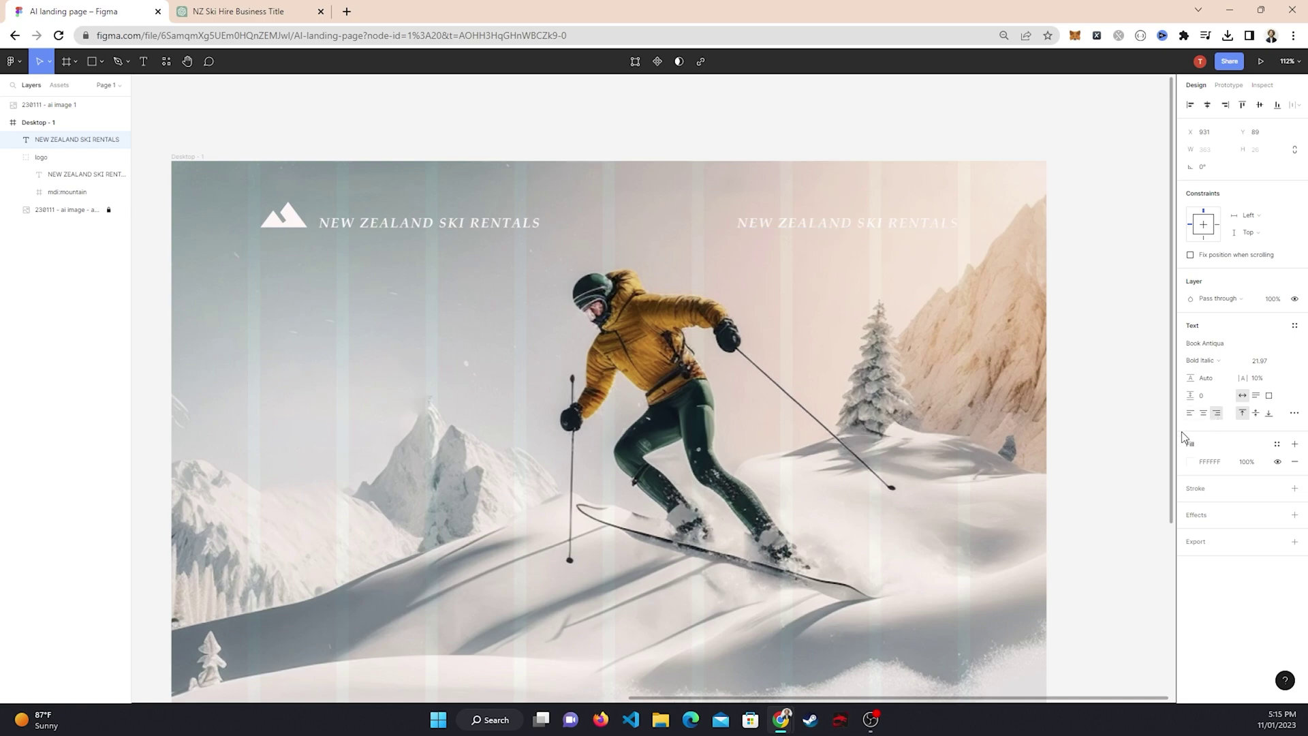
# Replace the wording of the duplicated title text above the rocky mountain with "Contact"
pyautogui.scroll(3, 913, 239)
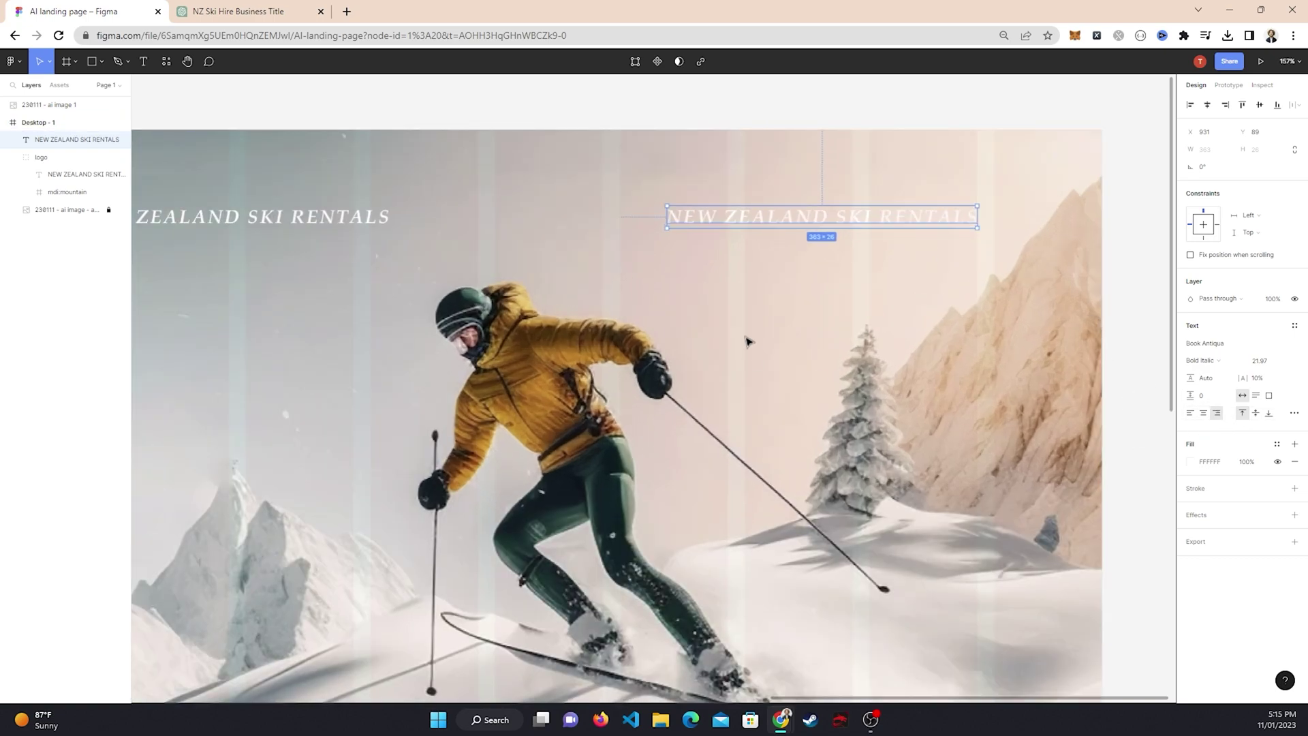
pyautogui.doubleClick(846, 226)
pyautogui.write('C')
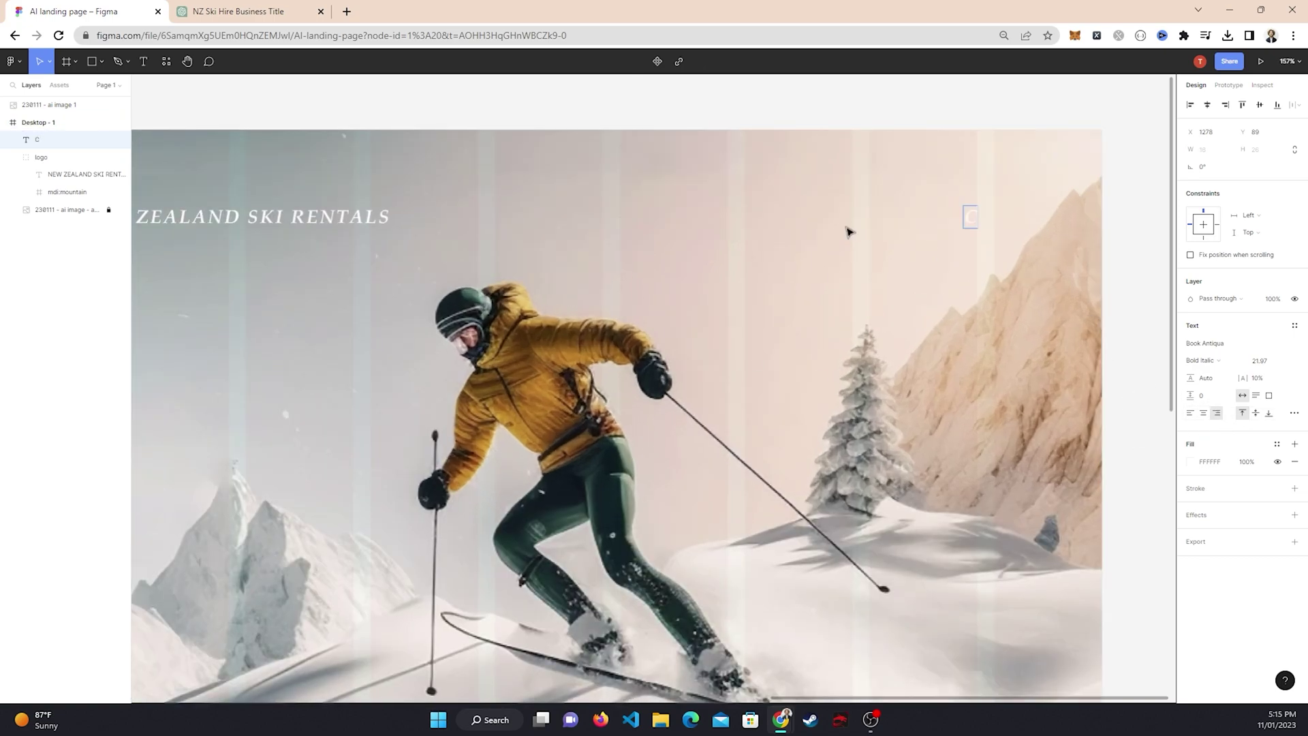
pyautogui.write('ontact')
pyautogui.press('Escape')
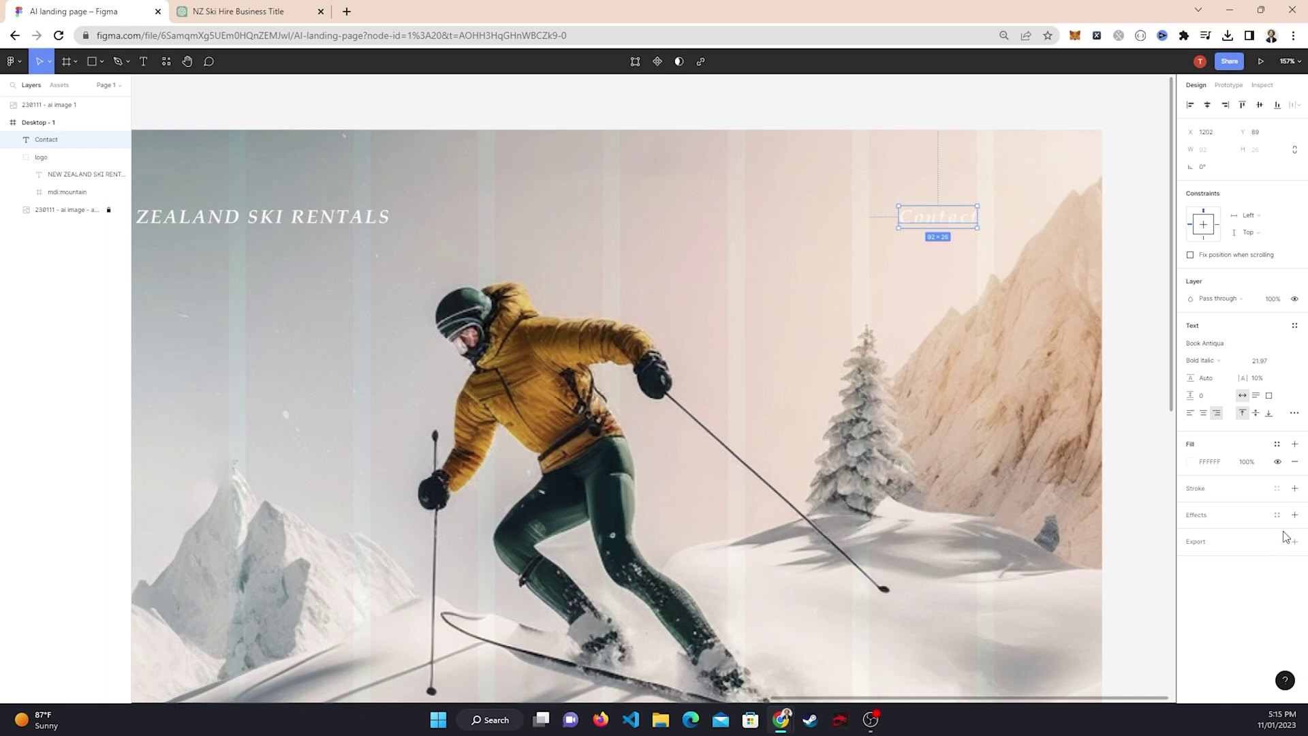
# Change the fill of the "Contact" text to dark grey 333333
pyautogui.click(1277, 444)
pyautogui.click(1202, 547)
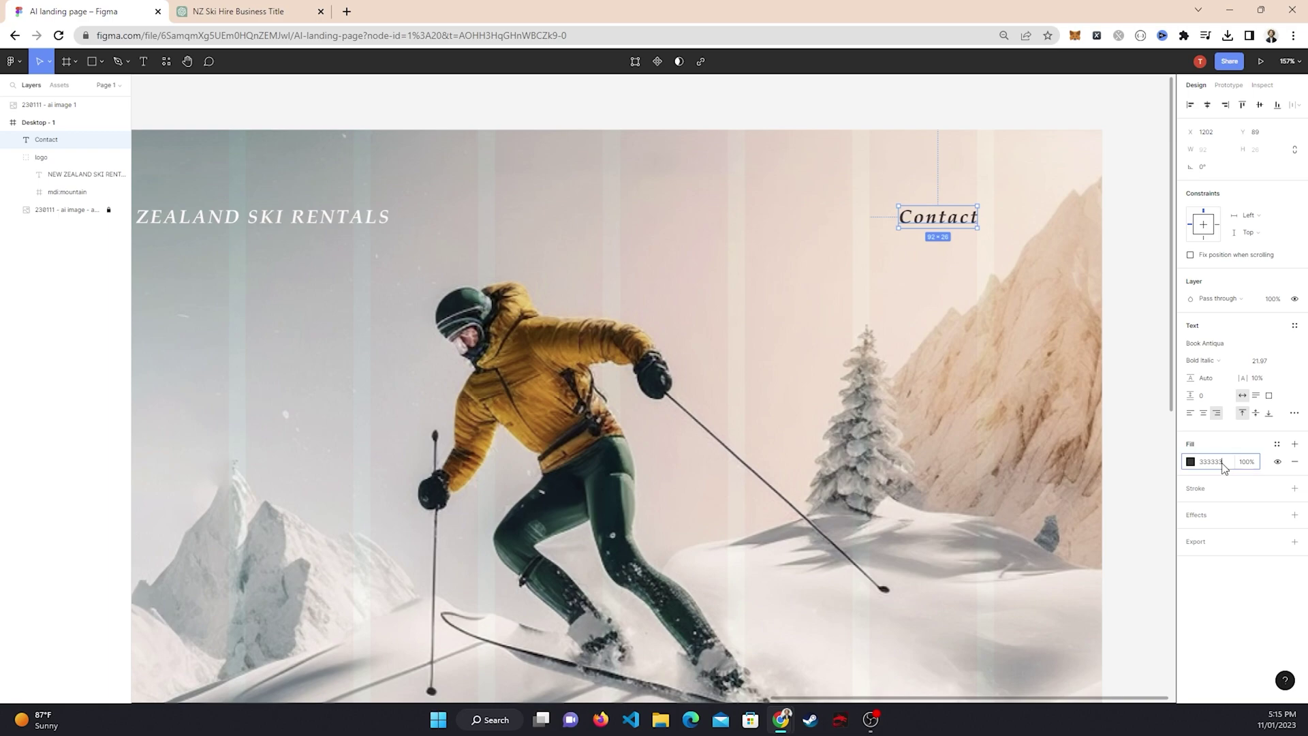
pyautogui.click(1017, 460)
# Duplicate the "Contact" text to its left on the same line and change the copy's wording to "About"
pyautogui.click(940, 218)
pyautogui.keyDown('alt'); pyautogui.moveTo(950, 224); pyautogui.dragTo(851, 225); pyautogui.keyUp('alt')
pyautogui.doubleClick(829, 215)
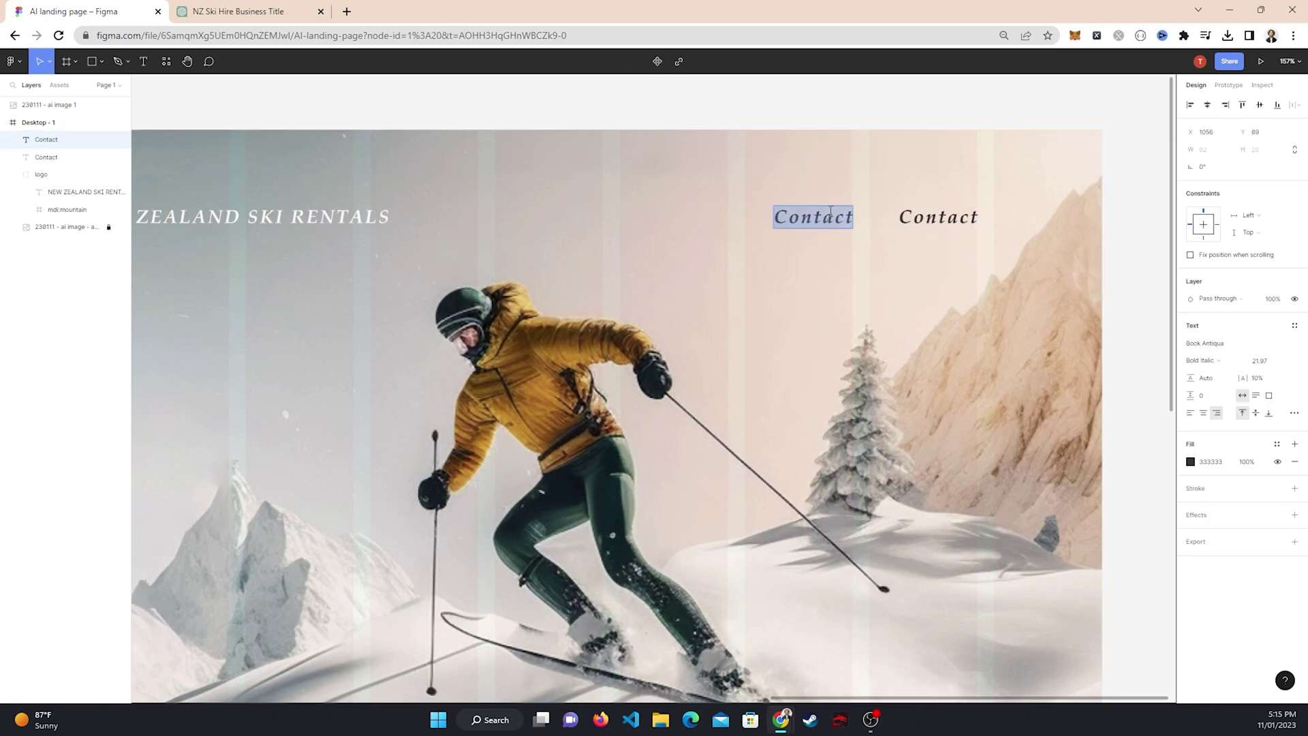
pyautogui.write('About')
pyautogui.press('Escape')
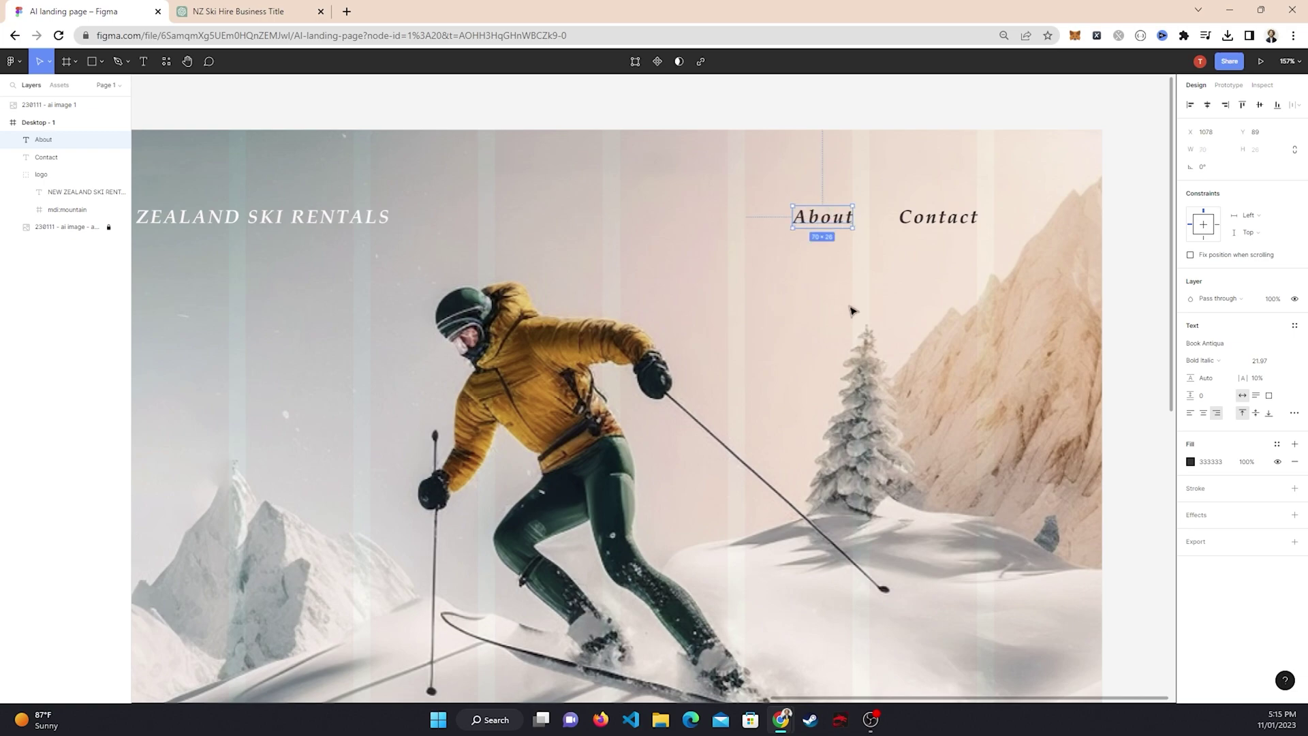
# Duplicate the "About" text to its left on the same line and change the copy's wording to "Shop"
pyautogui.keyDown('alt'); pyautogui.moveTo(797, 226); pyautogui.dragTo(689, 228); pyautogui.keyUp('alt')
pyautogui.doubleClick(715, 218)
pyautogui.write('S')
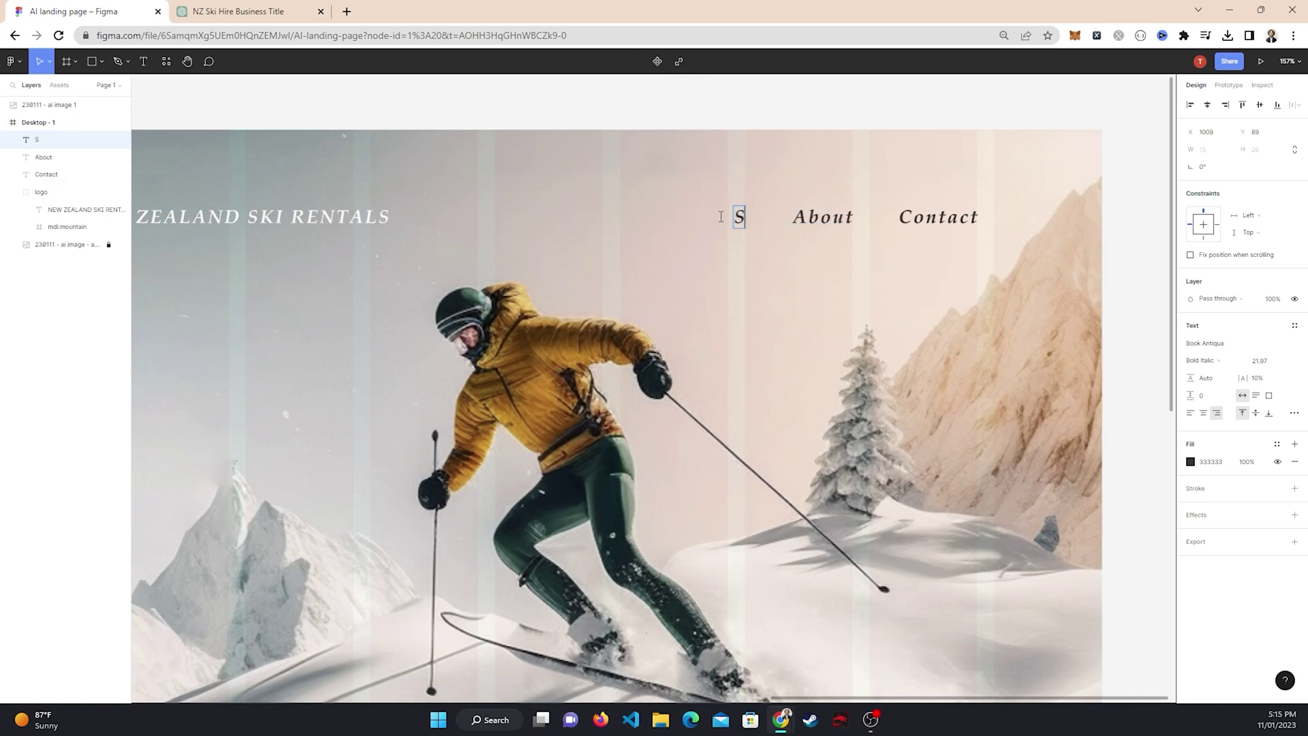
pyautogui.write('hop')
pyautogui.press('Escape')
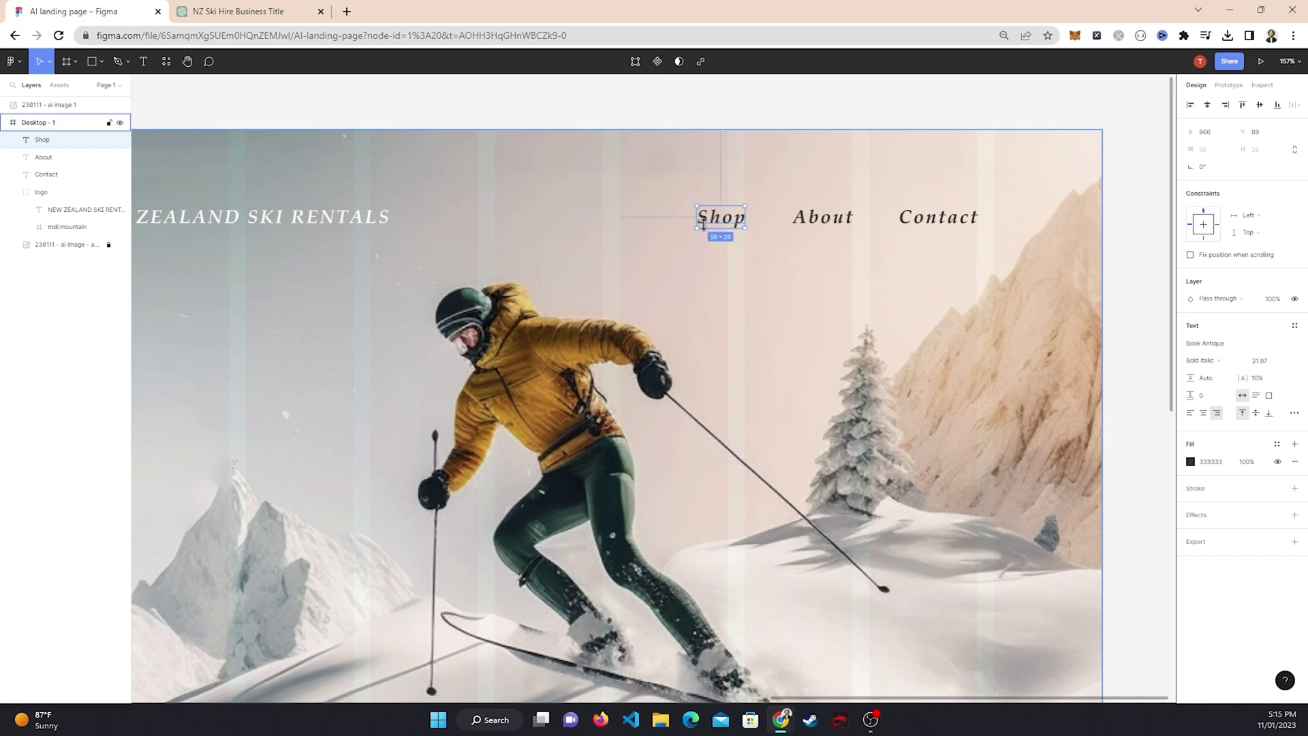
# Duplicate the "Shop" text to its left on the same line and change the copy's wording to "Home"
pyautogui.keyDown('alt'); pyautogui.moveTo(724, 232); pyautogui.dragTo(616, 234); pyautogui.keyUp('alt')
pyautogui.doubleClick(623, 218)
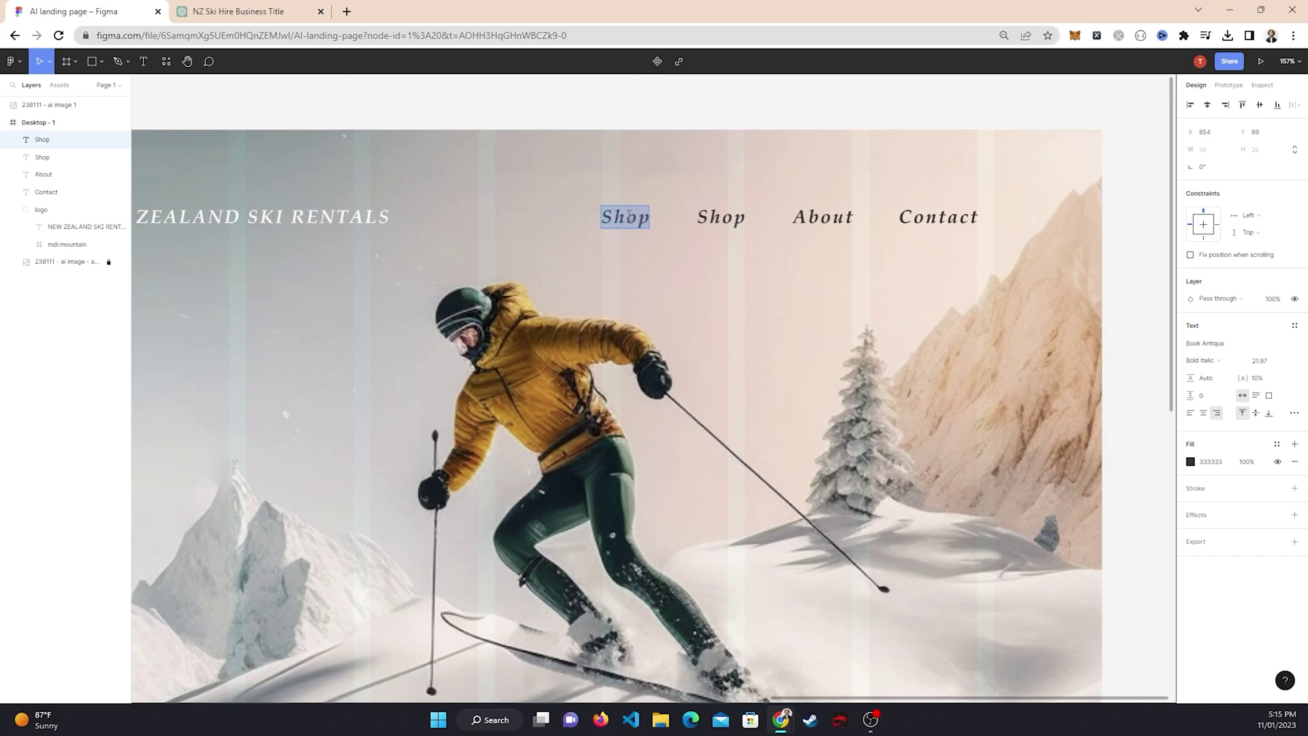
pyautogui.write('Home')
pyautogui.press('Escape')
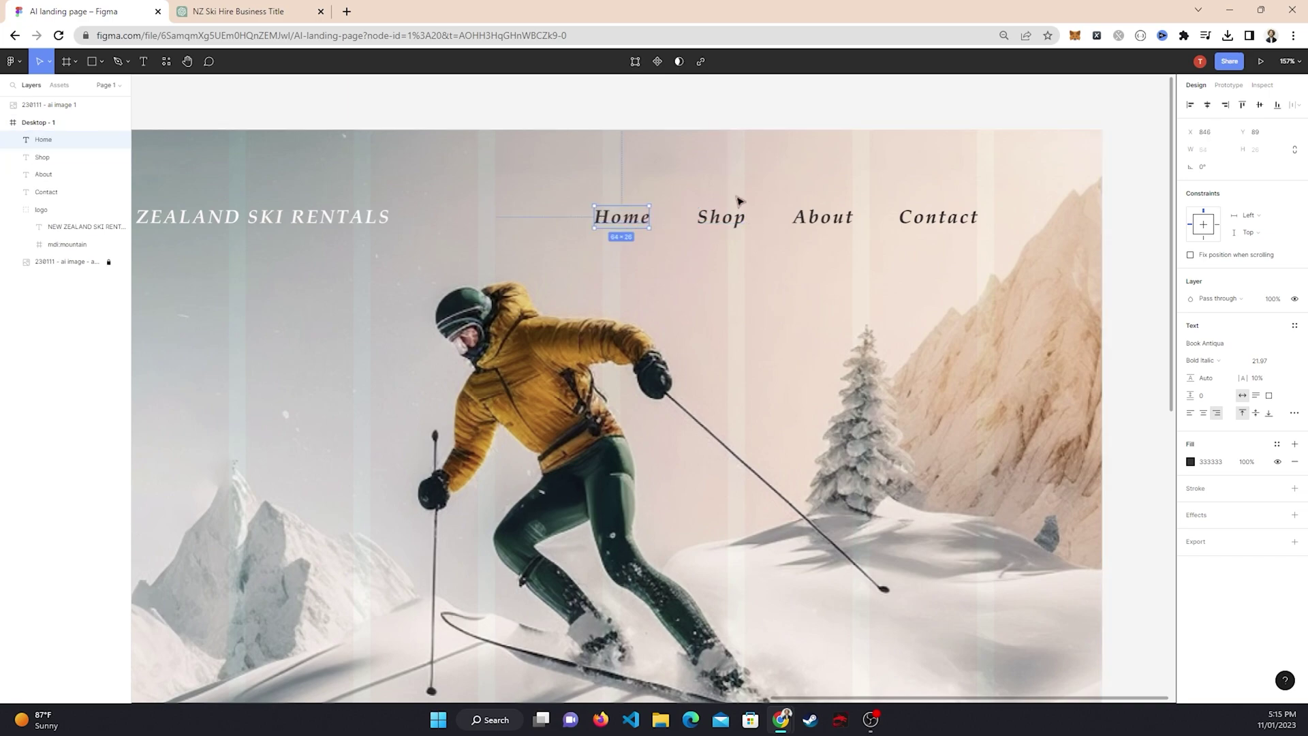
# Set the font size of the Home, Shop, About and Contact texts to 16
pyautogui.keyDown('shift'); pyautogui.click(737, 209); pyautogui.keyUp('shift')
pyautogui.keyDown('shift'); pyautogui.click(857, 215); pyautogui.keyUp('shift')
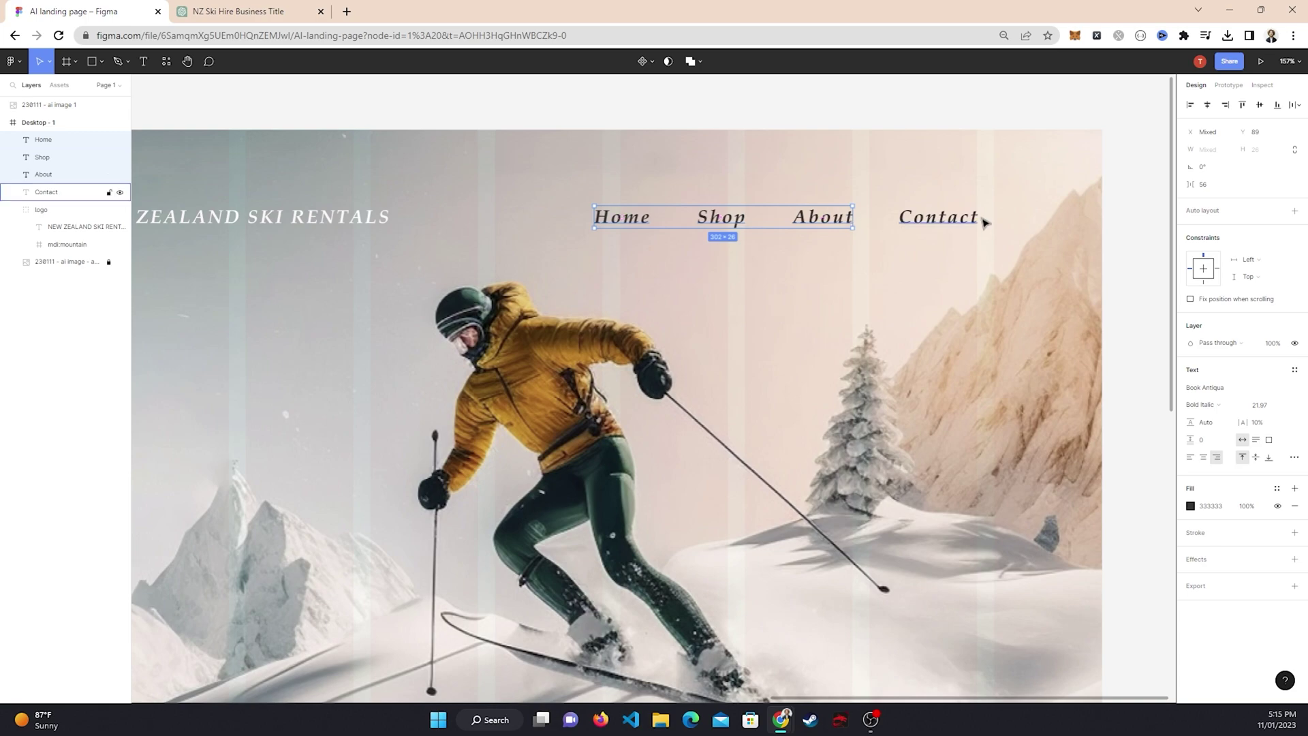
pyautogui.click(1285, 407)
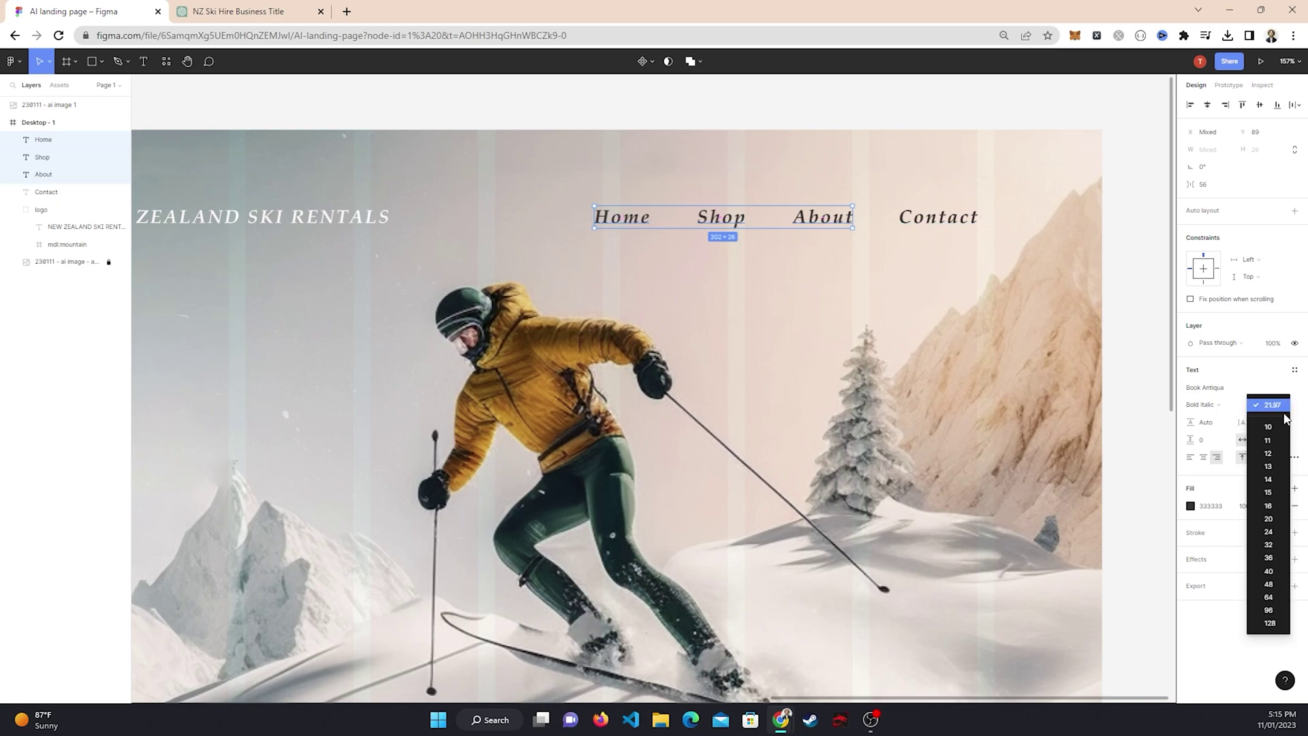
pyautogui.click(1268, 505)
pyautogui.click(960, 232)
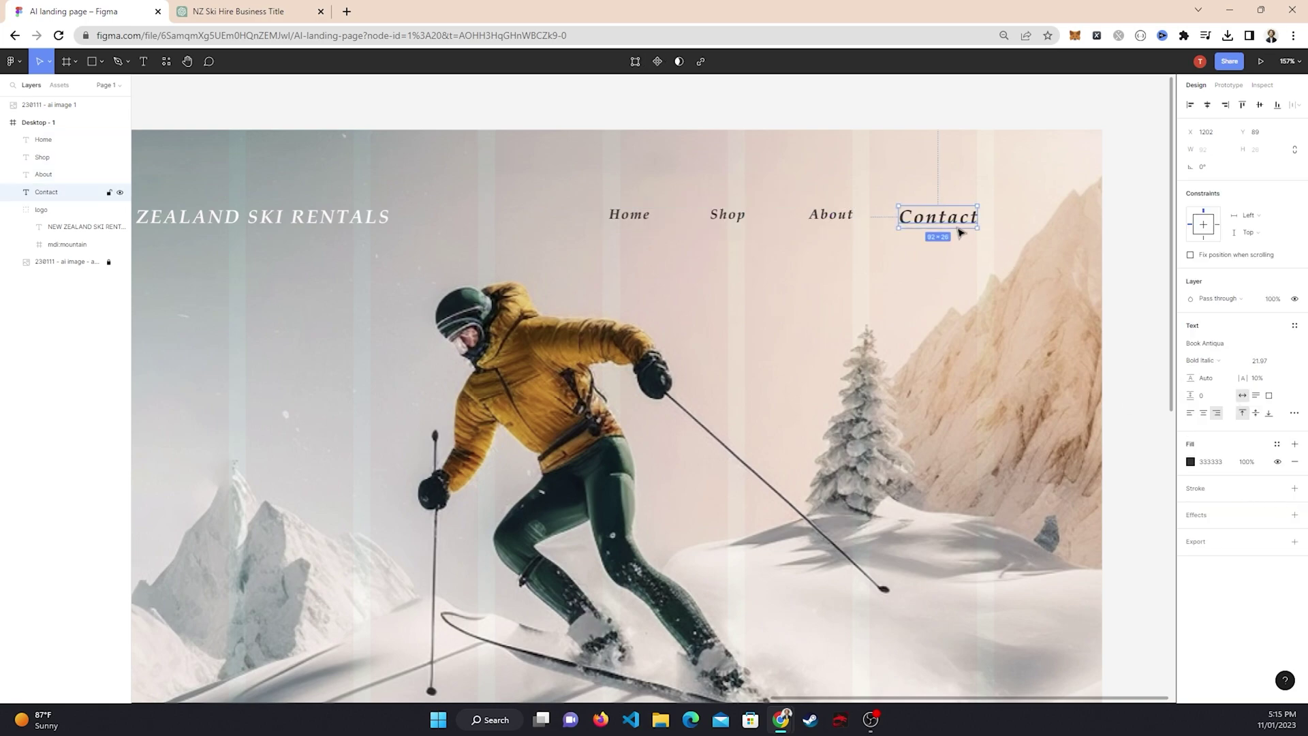
pyautogui.click(1284, 363)
pyautogui.click(1280, 470)
pyautogui.click(921, 332)
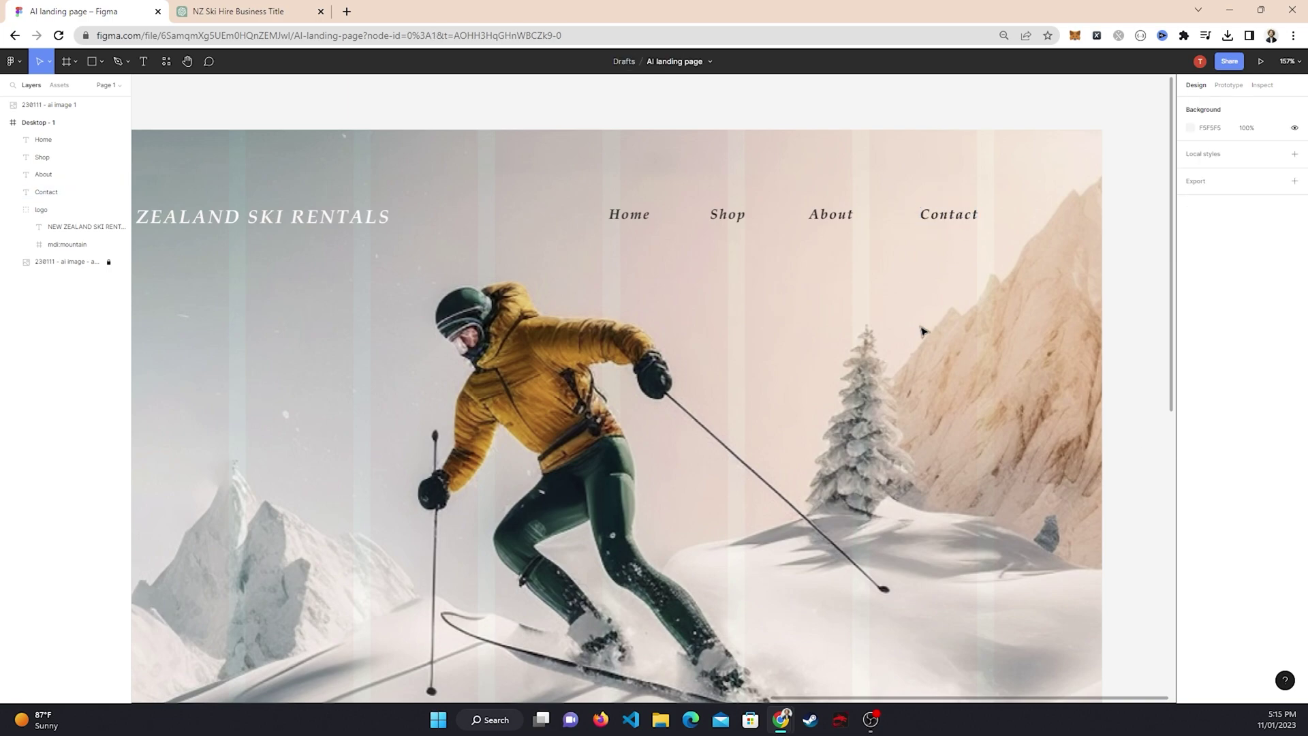
# Move the About, Shop and Home links right, closer to Contact, with Home at X 920, Y 89
pyautogui.moveTo(837, 223); pyautogui.dragTo(855, 225)
pyautogui.moveTo(726, 223); pyautogui.dragTo(768, 222)
pyautogui.moveTo(617, 226); pyautogui.dragTo(655, 227)
pyautogui.click(737, 275)
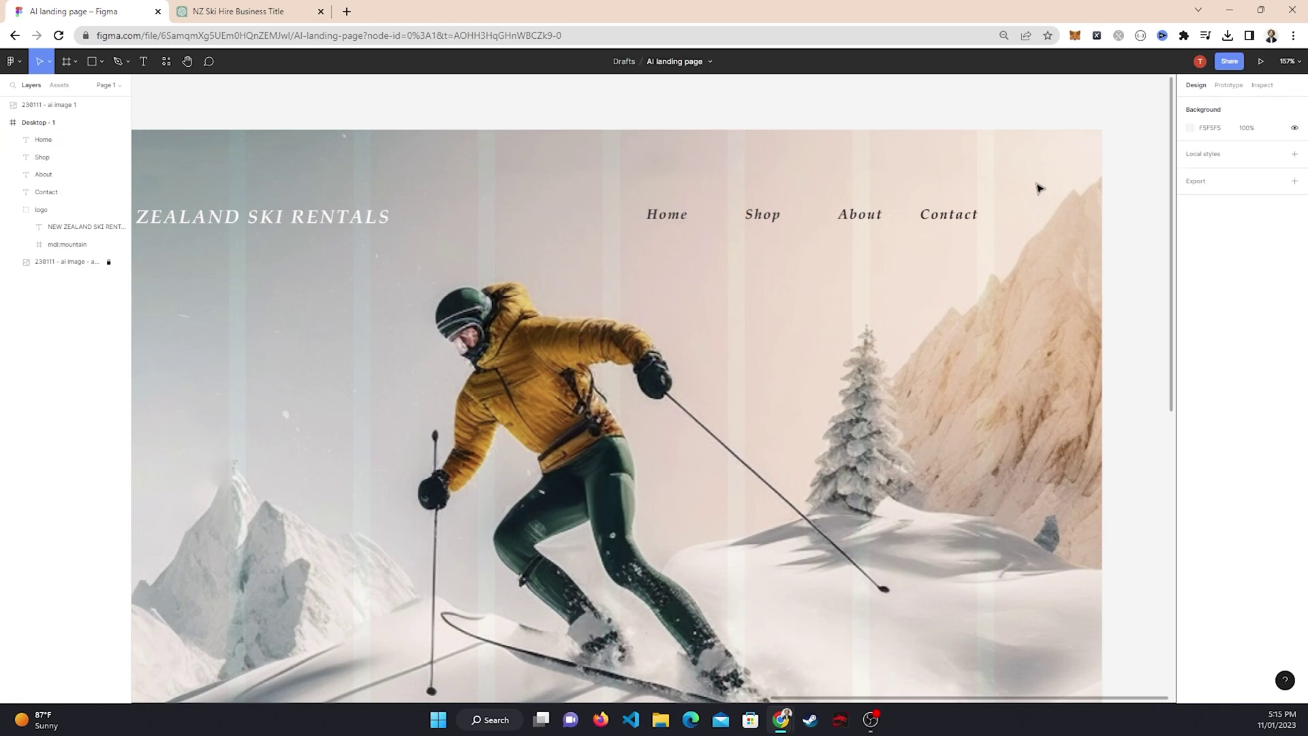
pyautogui.moveTo(1038, 188); pyautogui.dragTo(677, 284)
pyautogui.click(783, 276)
pyautogui.moveTo(675, 218); pyautogui.dragTo(685, 218)
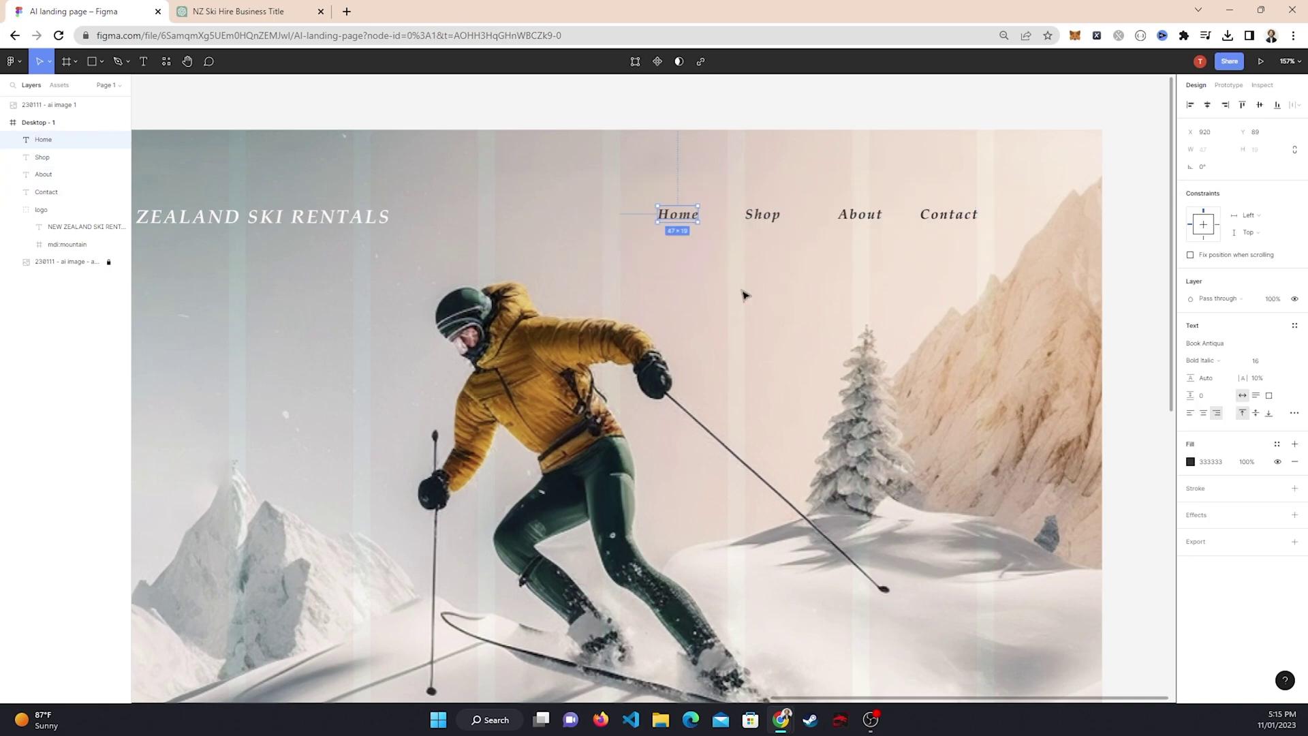
# Distribute the Home, Shop, About and Contact links with equal horizontal spacing of 56
pyautogui.moveTo(1065, 194); pyautogui.dragTo(627, 279)
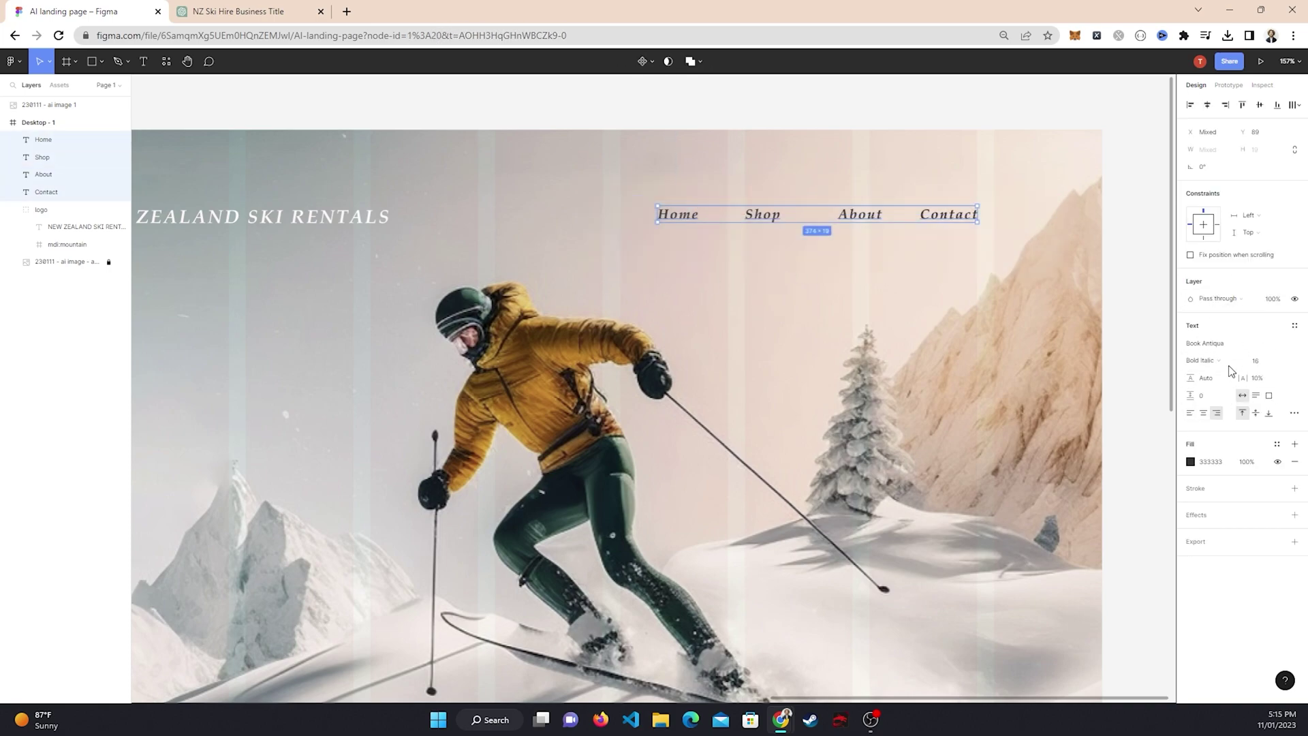
pyautogui.click(1297, 105)
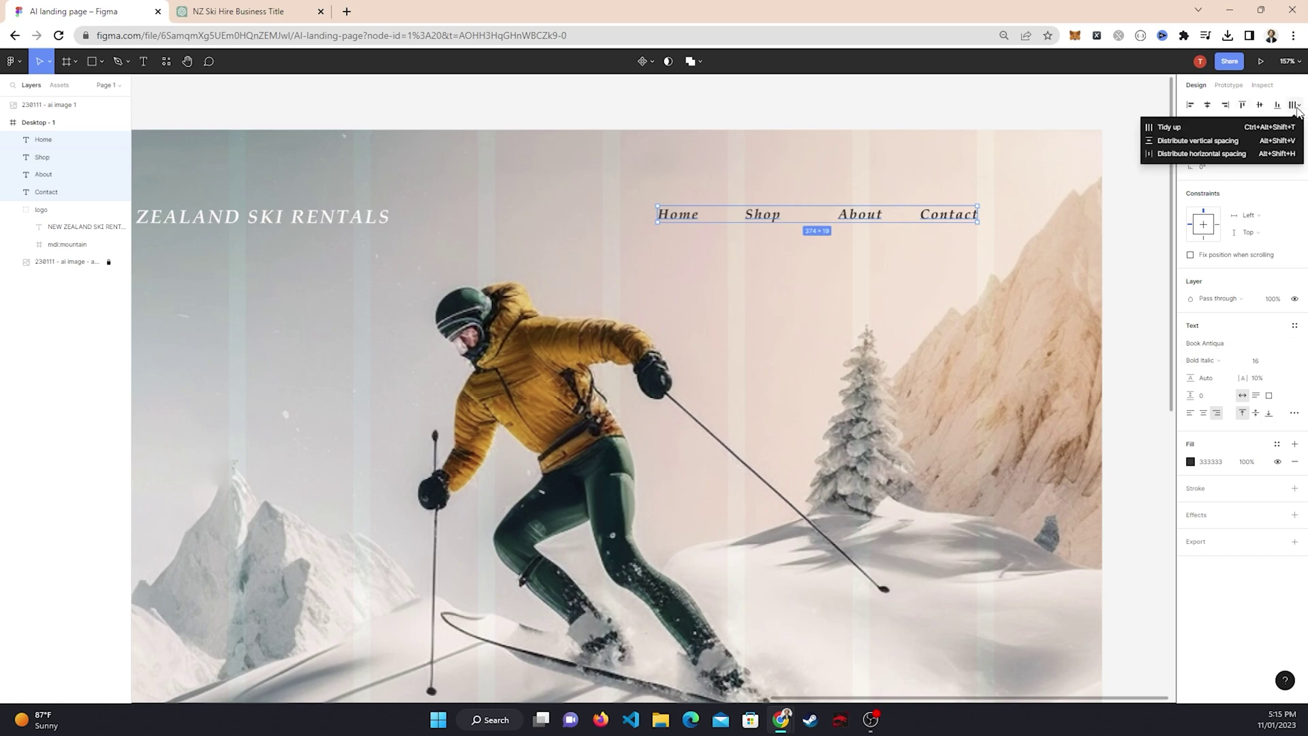
pyautogui.click(1219, 141)
pyautogui.click(916, 274)
pyautogui.scroll(-5, 884, 275)
pyautogui.scroll(8, 890, 182)
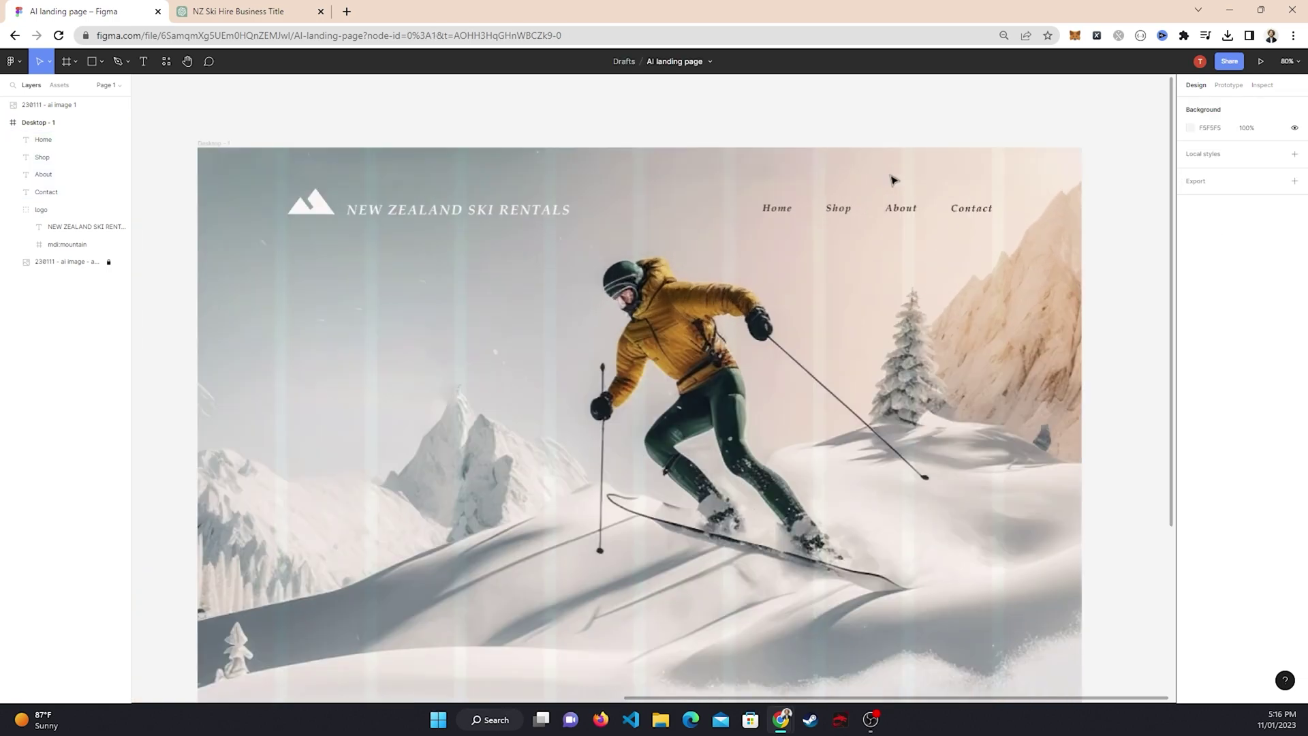
pyautogui.moveTo(1097, 165); pyautogui.dragTo(819, 263)
pyautogui.click(1296, 106)
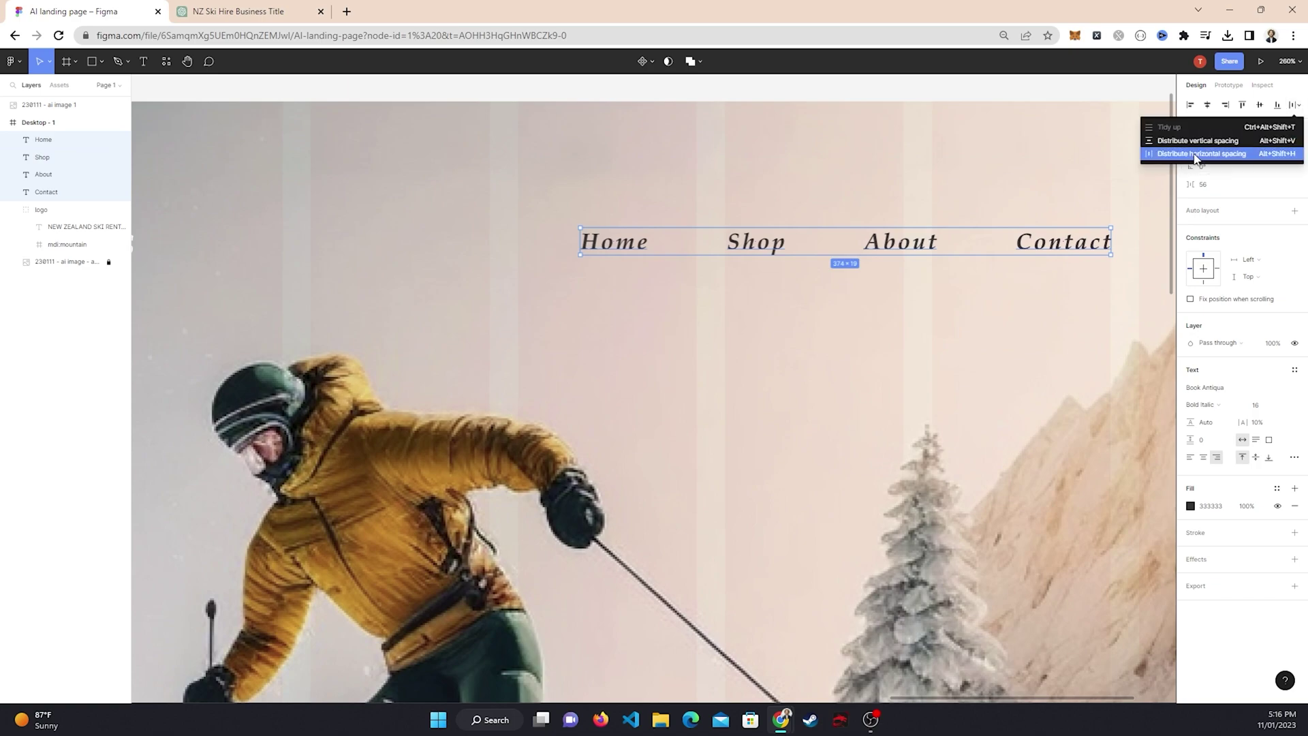
pyautogui.click(1200, 153)
pyautogui.click(978, 170)
# Examine the navigation links' spacing and their alignment with the logo across the whole Desktop - 1 page
pyautogui.scroll(-2, 984, 272)
pyautogui.scroll(-5, 1015, 313)
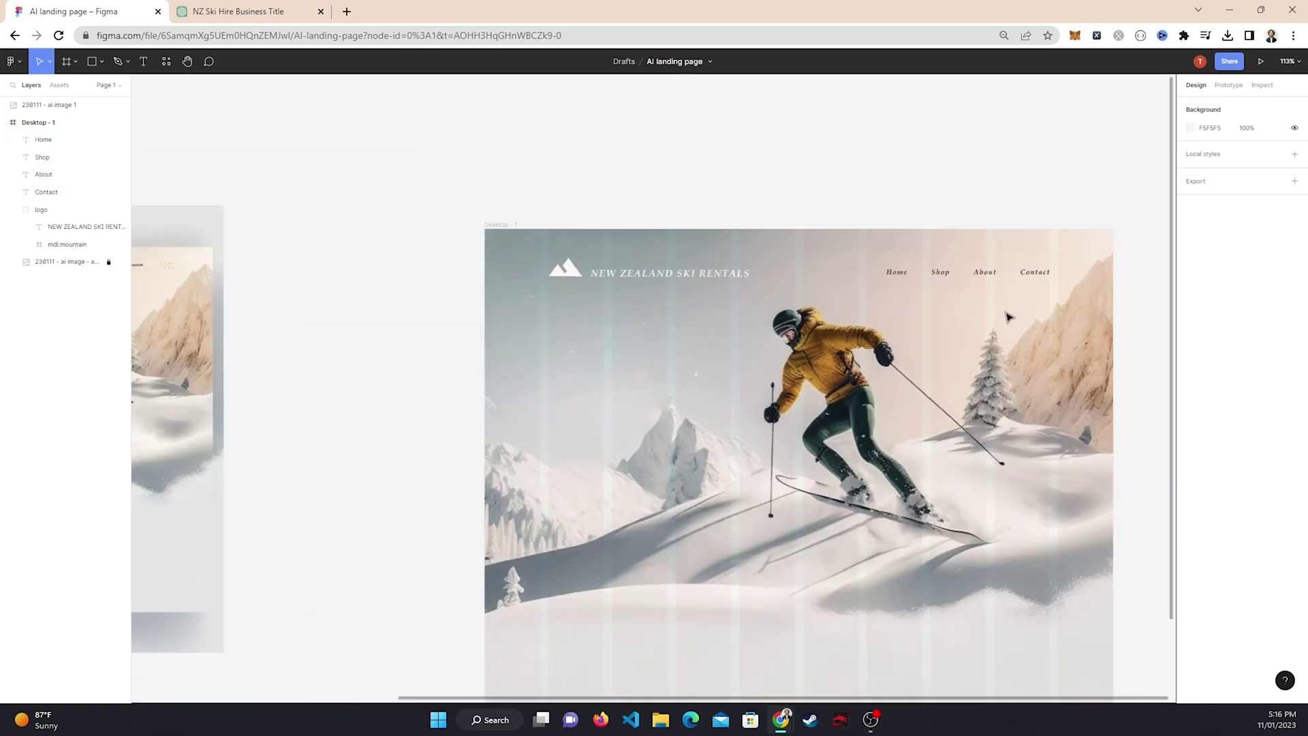
pyautogui.scroll(-1, 963, 294)
pyautogui.scroll(2, 981, 266)
pyautogui.moveTo(1058, 175); pyautogui.dragTo(800, 224)
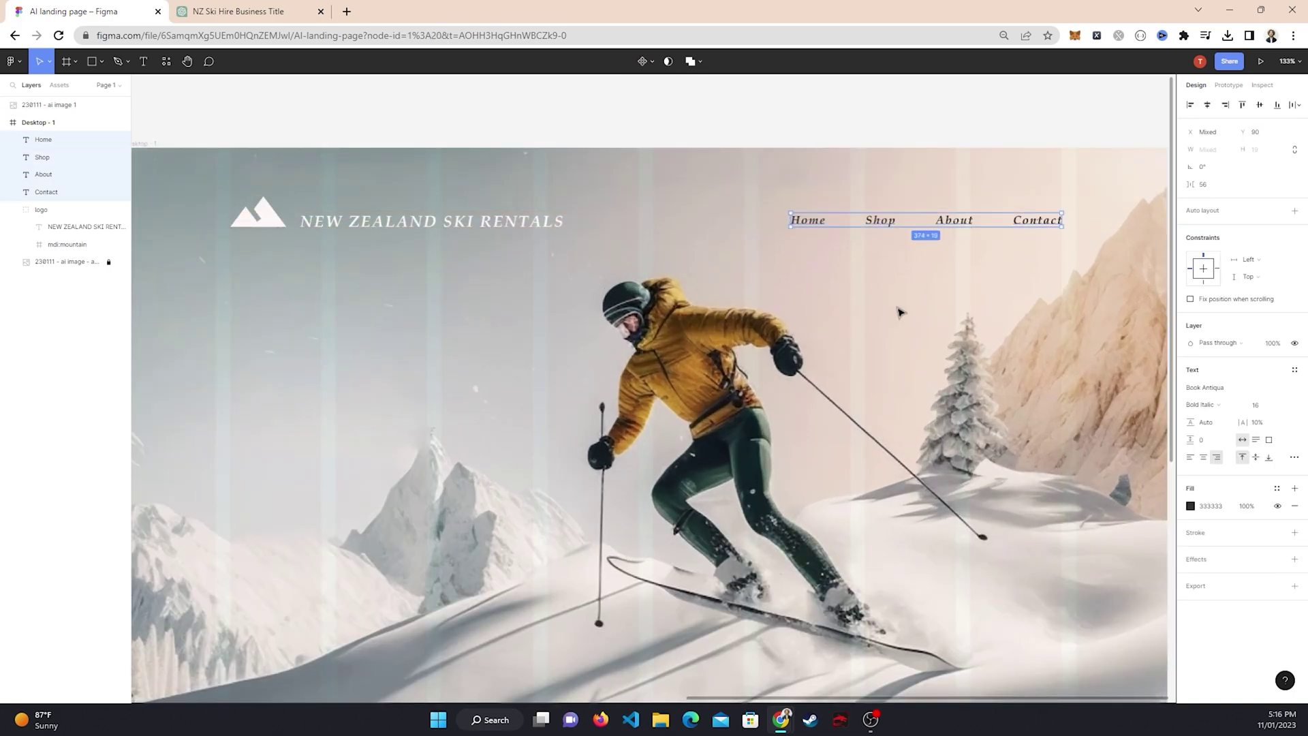
pyautogui.click(913, 312)
pyautogui.scroll(-4, 1033, 321)
pyautogui.scroll(-1, 994, 280)
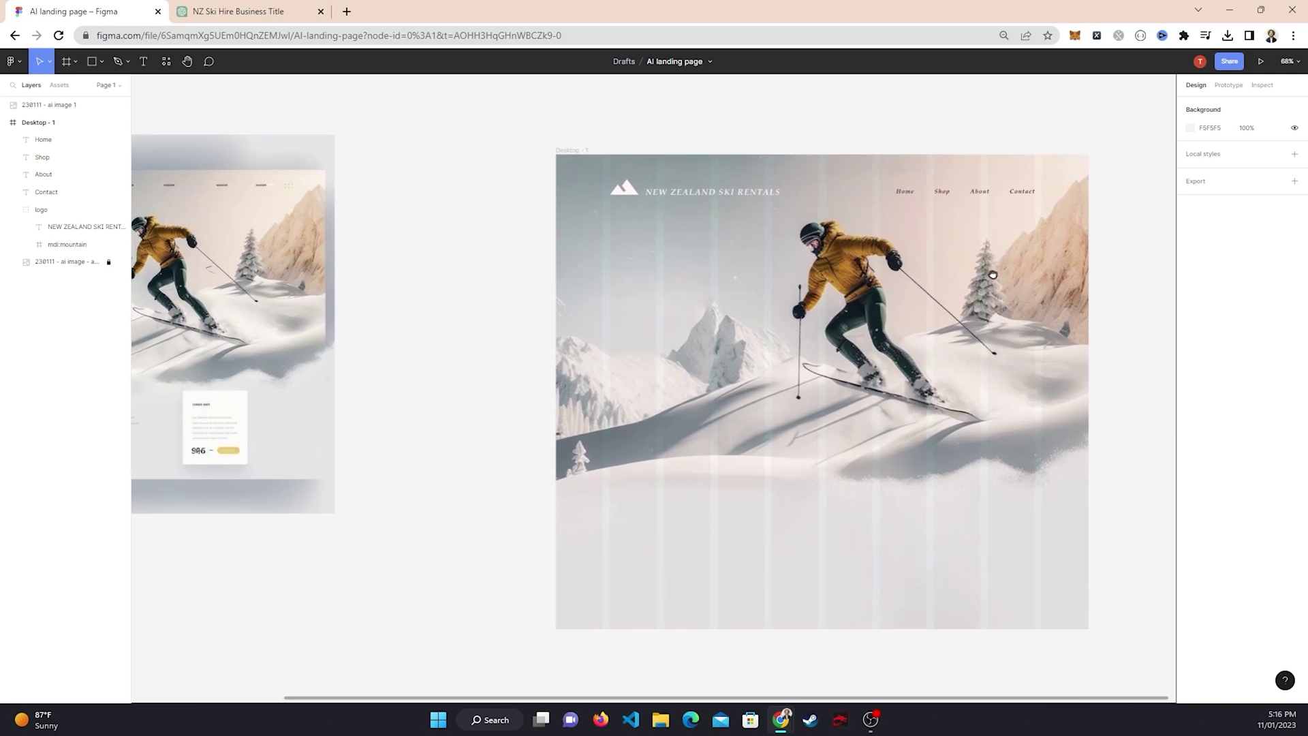
pyautogui.scroll(3, 994, 281)
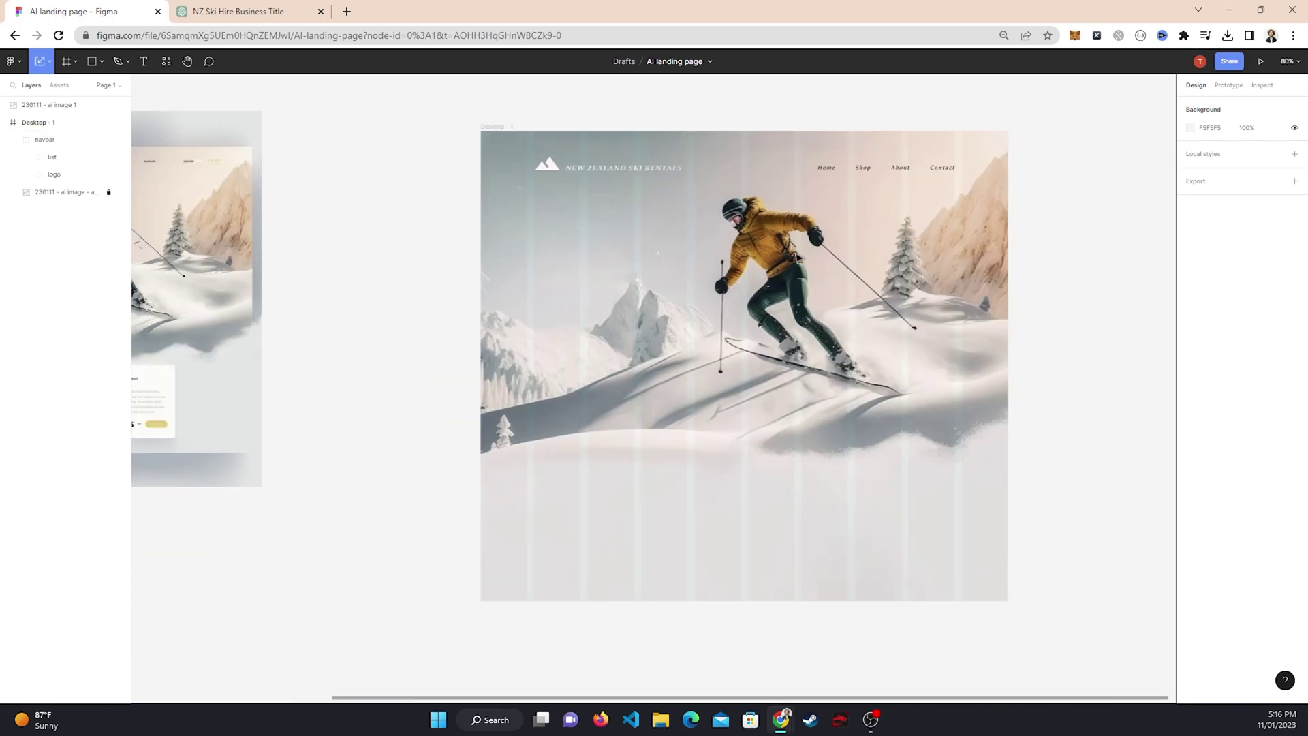
pyautogui.scroll(1, 845, 281)
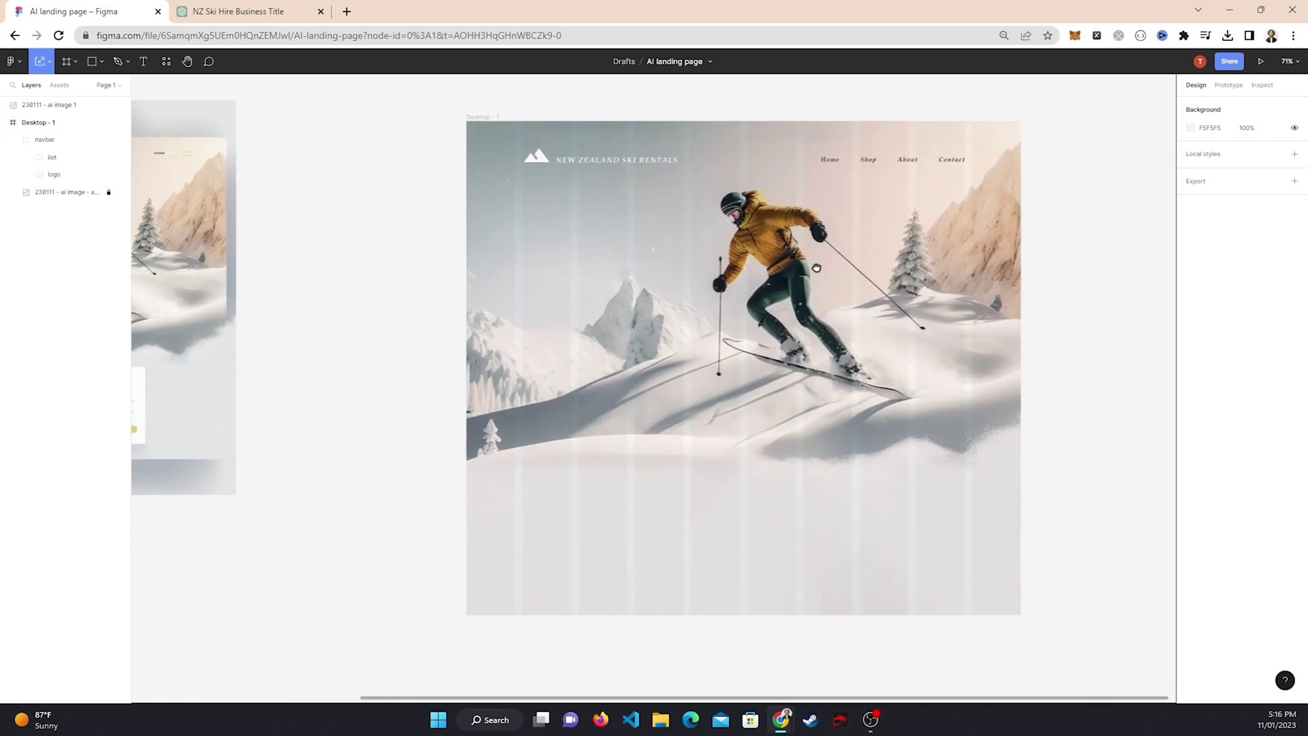
pyautogui.hscroll(-8, 531, 307)
pyautogui.scroll(2, 495, 269)
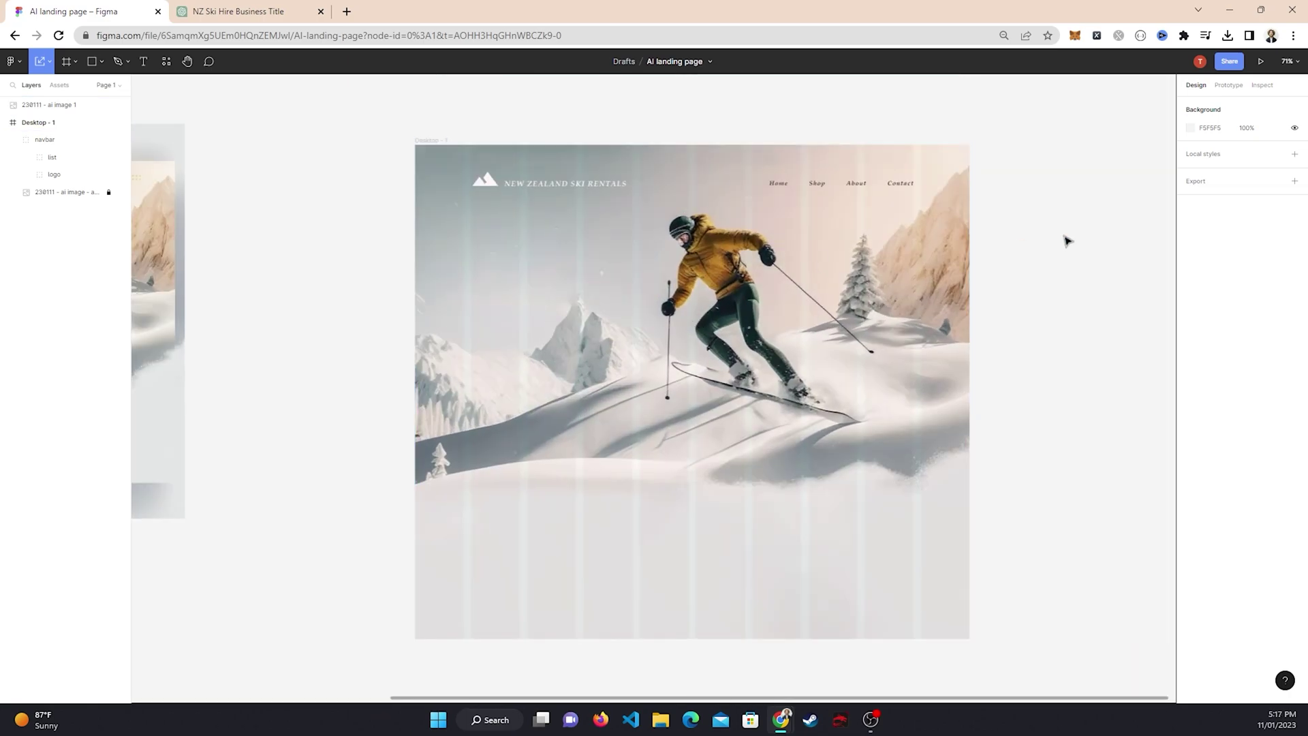
# Collapse the navbar group and start a new text layer in the sky below the logo, at X 207, Y 325
pyautogui.click(13, 140)
pyautogui.click(143, 64)
pyautogui.click(495, 271)
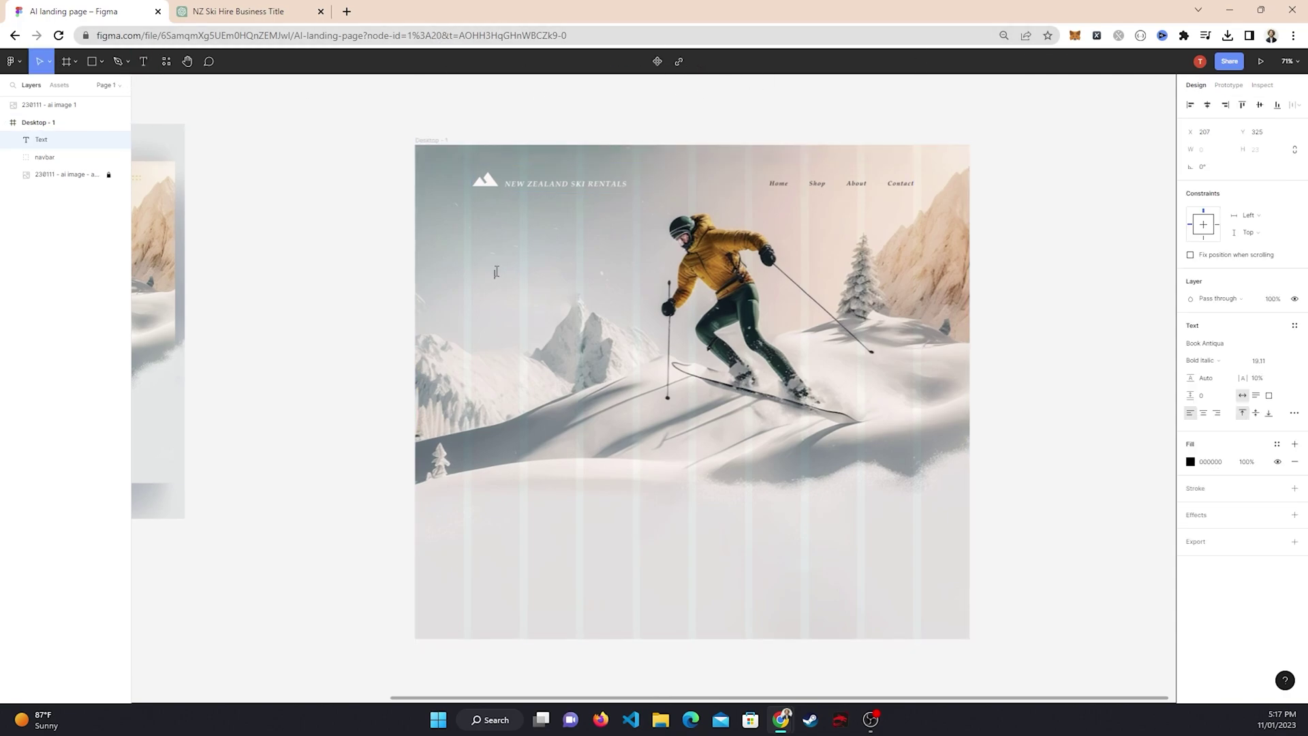
# Switch to the ChatGPT conversation and review the headers and descriptions generated for the New Zealand ski hire business
pyautogui.click(238, 11)
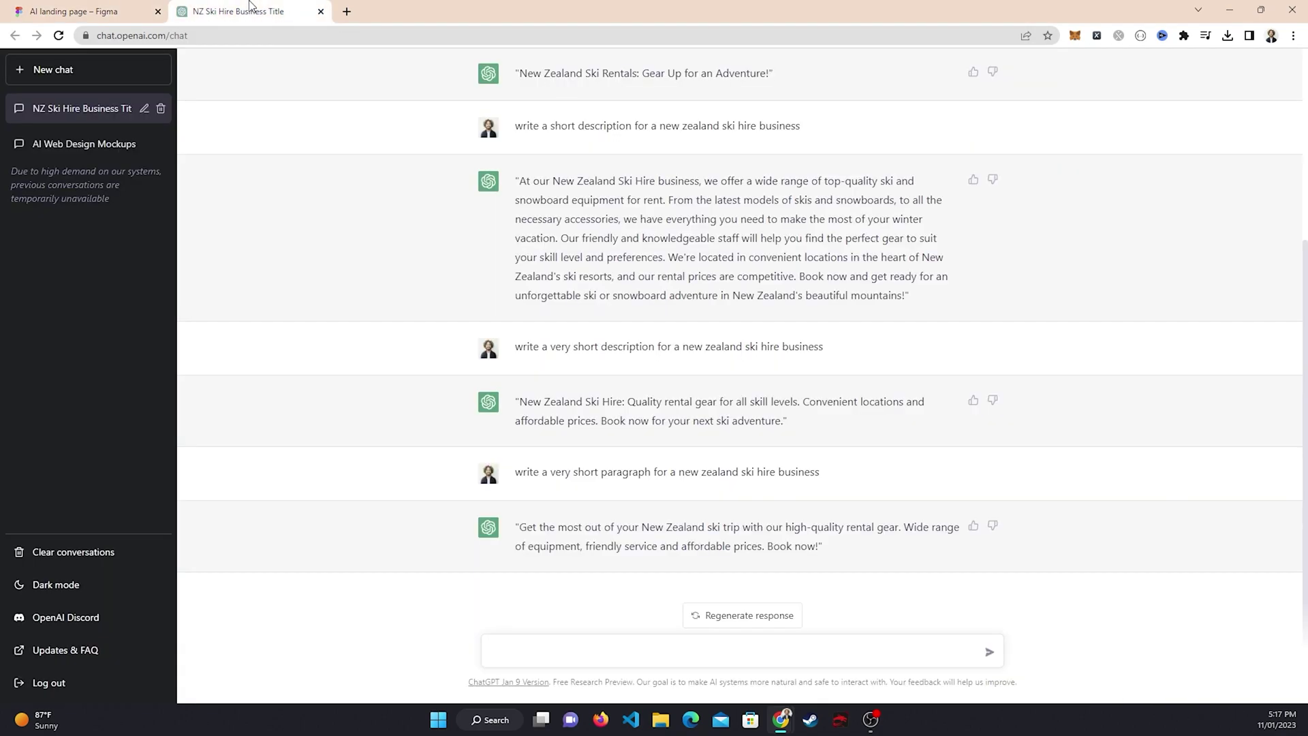
pyautogui.scroll(5, 533, 371)
pyautogui.scroll(-4, 724, 319)
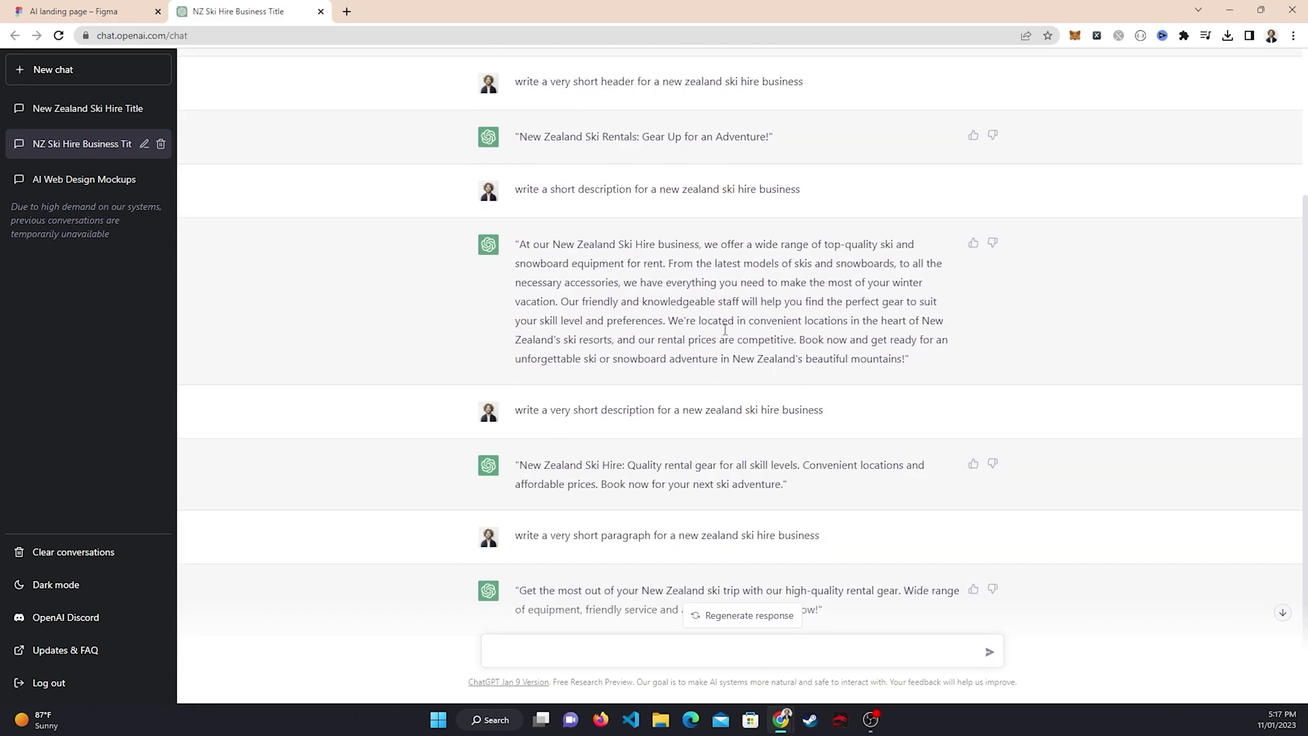
pyautogui.scroll(4, 512, 382)
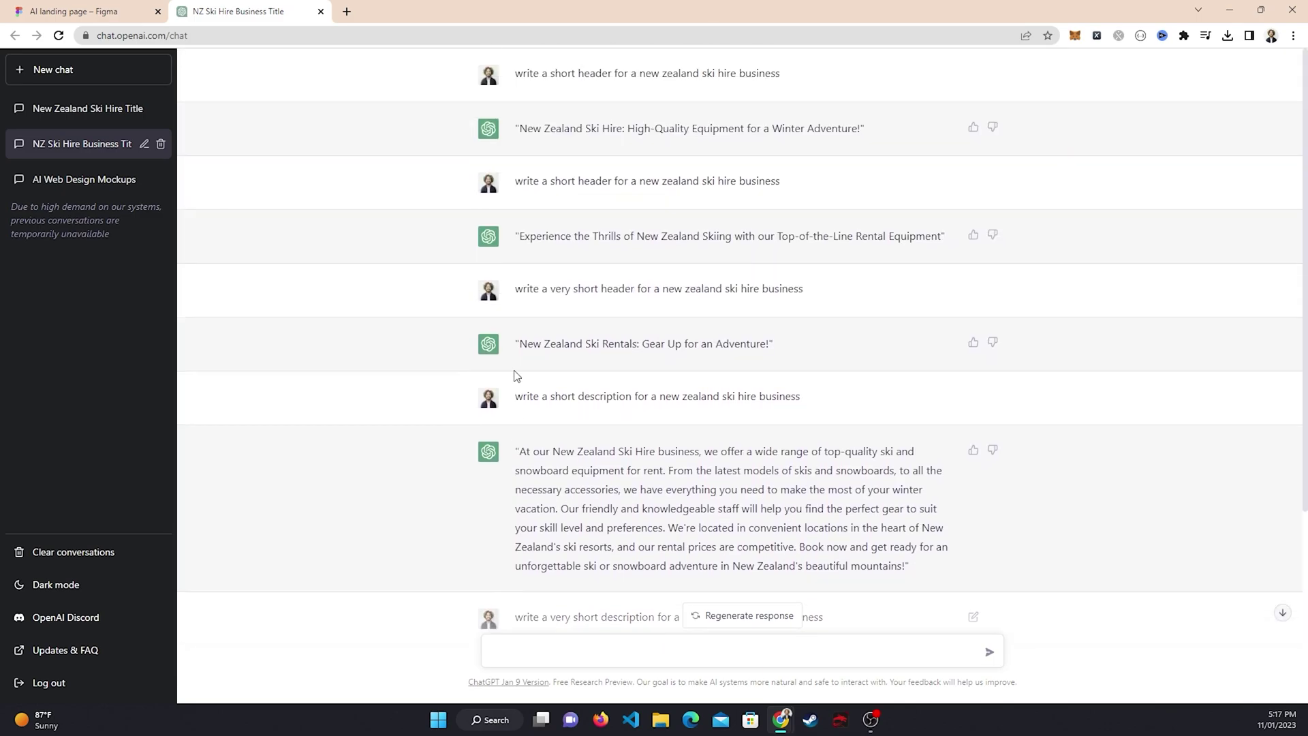
pyautogui.scroll(-4, 675, 368)
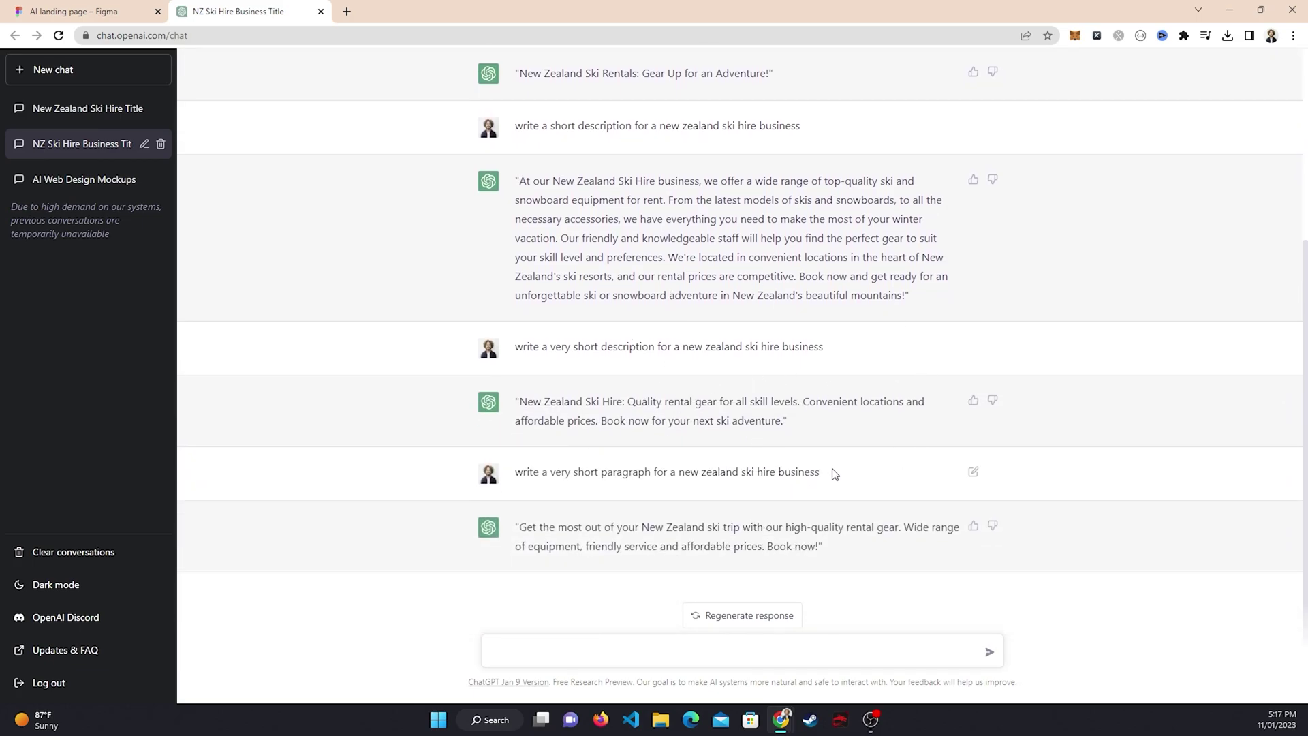
# Reuse the last prompt to ask ChatGPT again: "write a very short paragraph for a new zealand ski hire business"
pyautogui.moveTo(835, 473); pyautogui.dragTo(820, 518)
pyautogui.hotkey('ctrl', 'c')
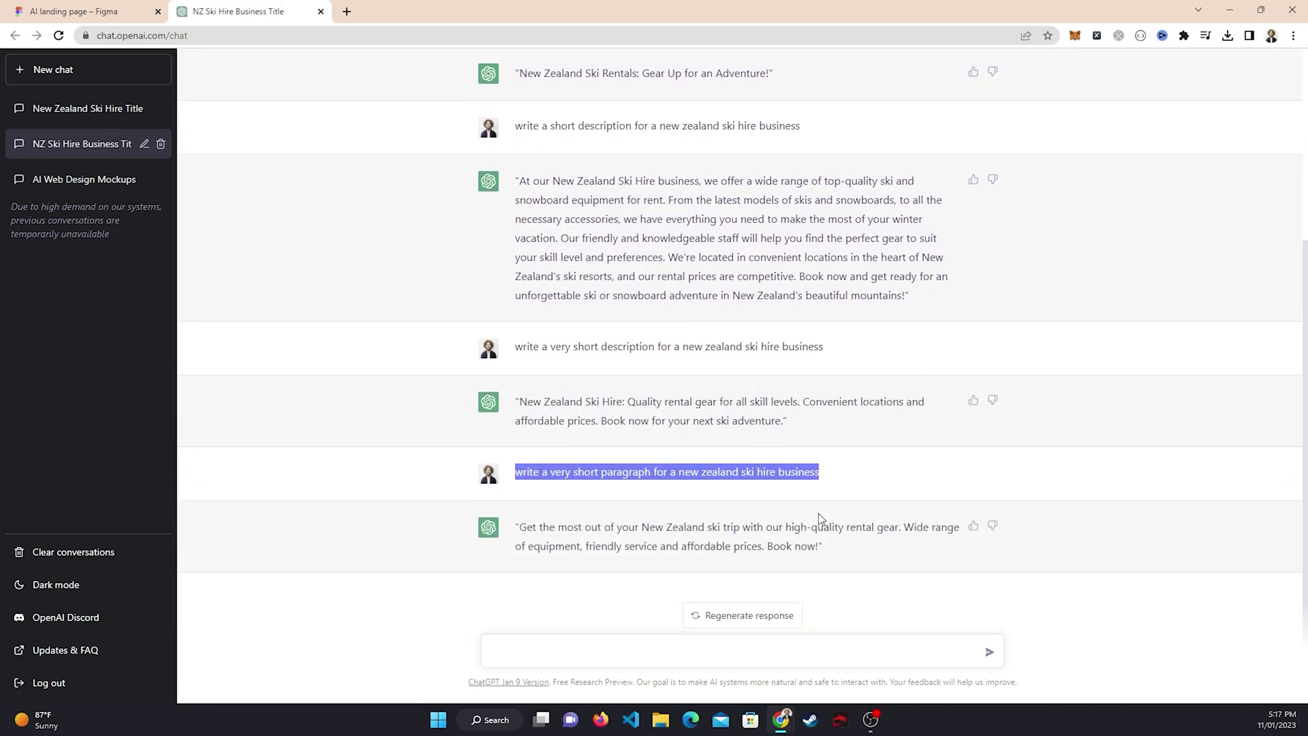
pyautogui.click(654, 647)
pyautogui.hotkey('ctrl', 'v')
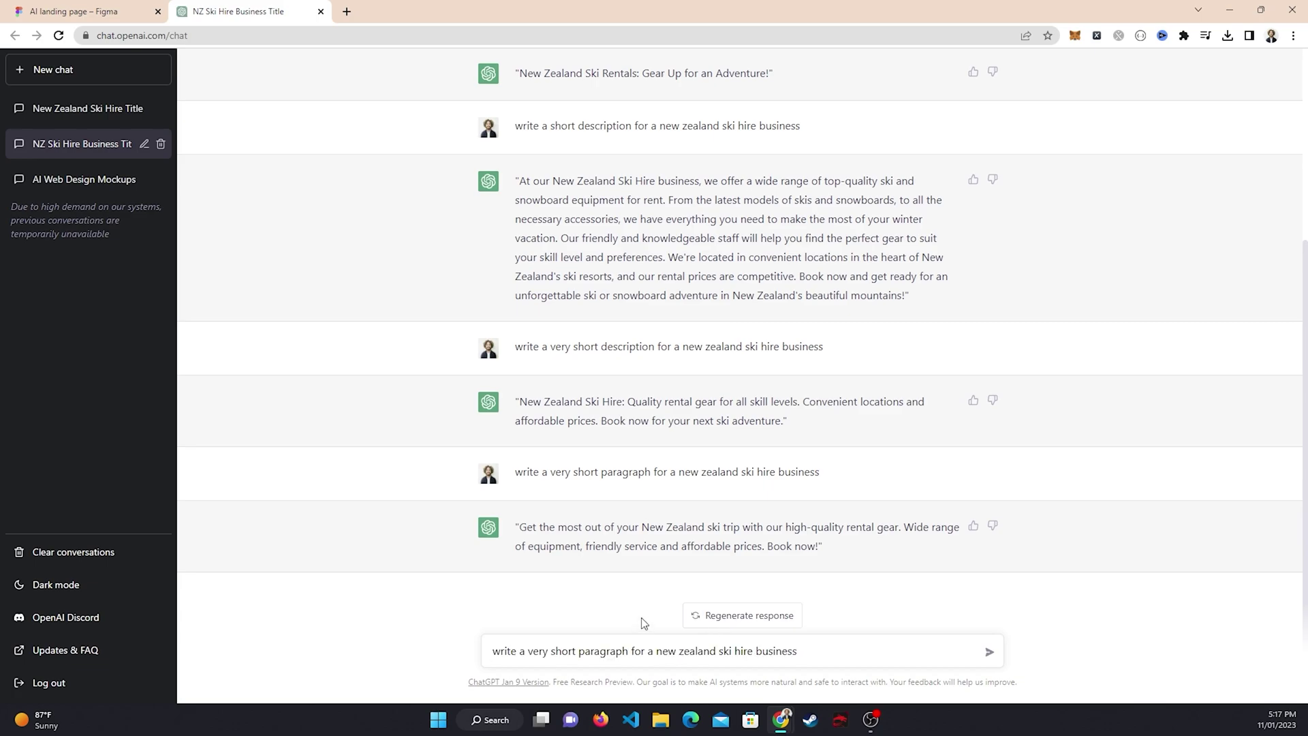
pyautogui.press('Return')
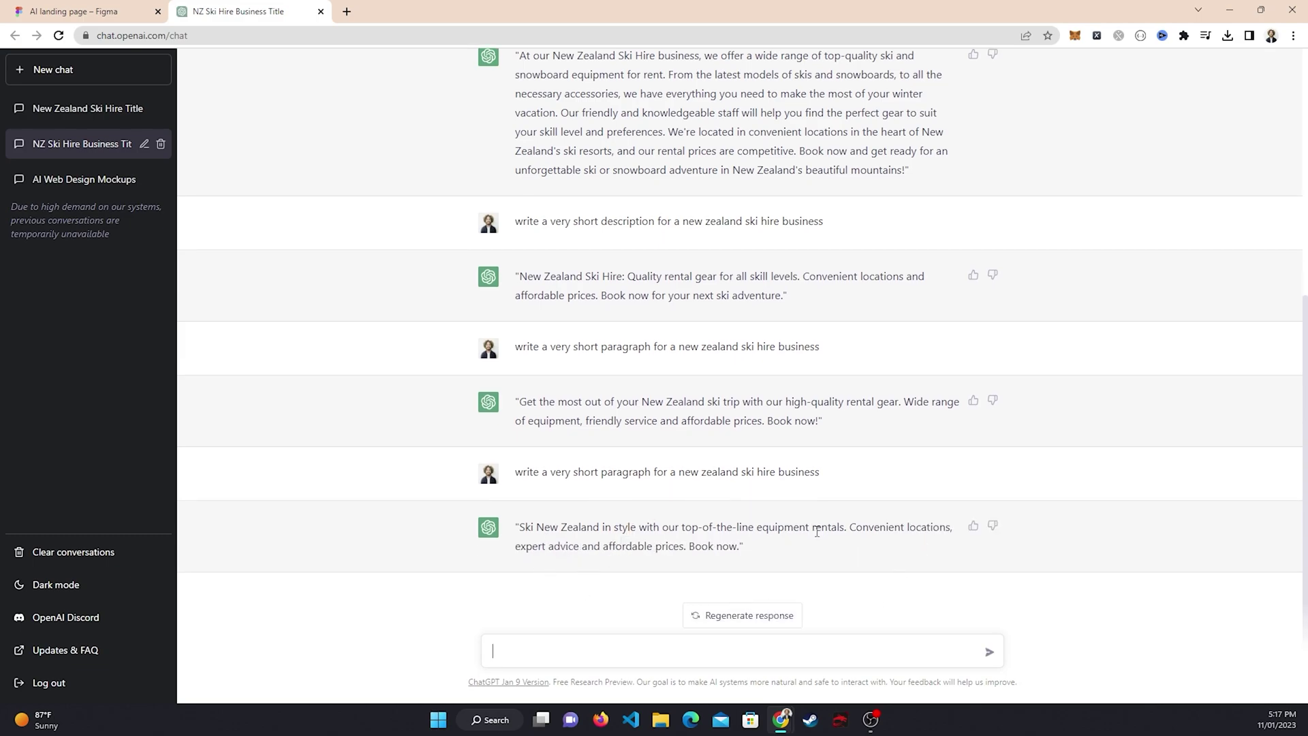
# Find the very short header answer in the conversation and copy its phrase "Gear Up for an Adventure!"
pyautogui.scroll(5, 811, 476)
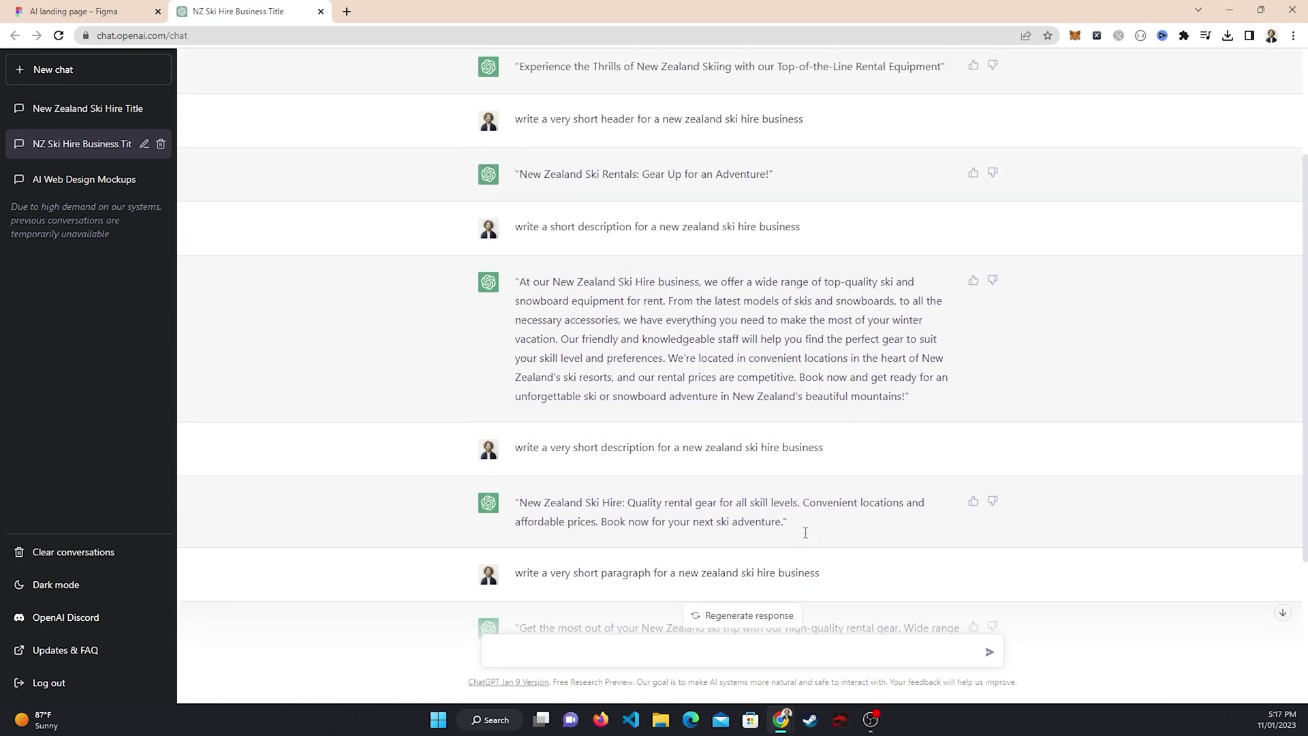
pyautogui.scroll(1, 798, 323)
pyautogui.scroll(-5, 797, 327)
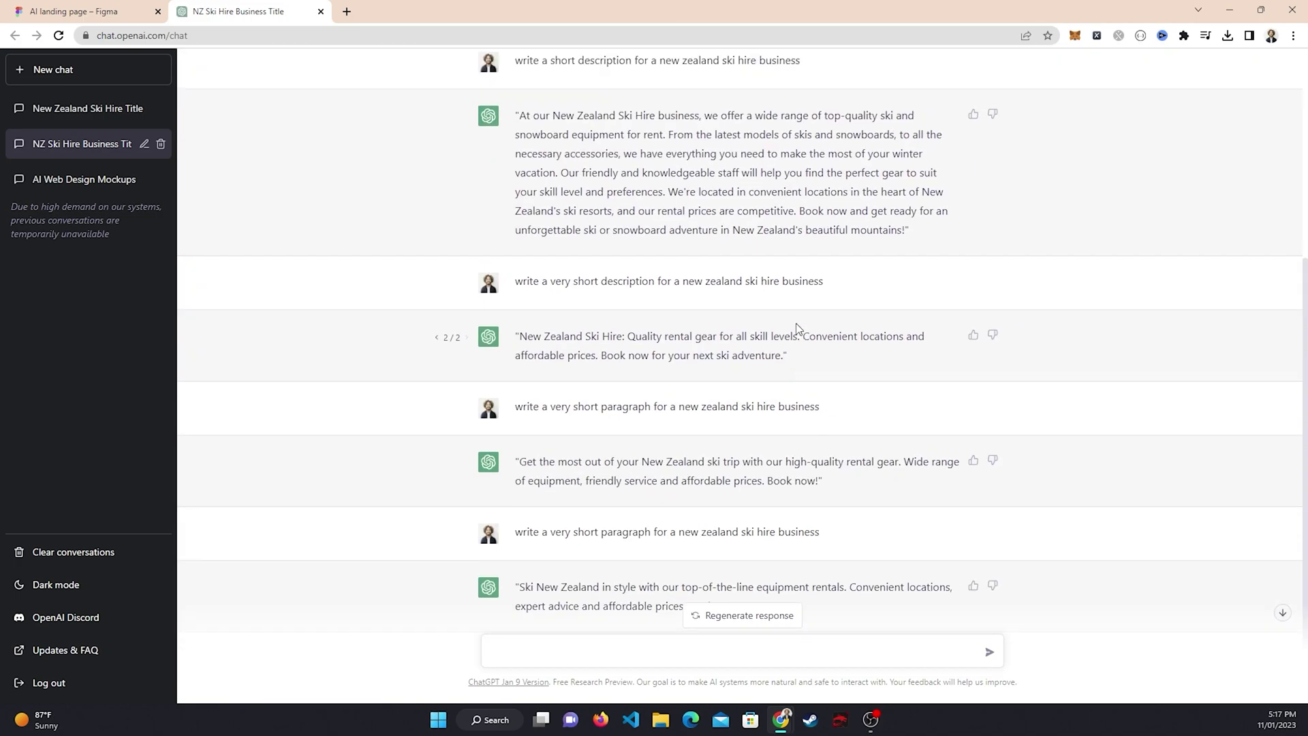
pyautogui.scroll(5, 793, 327)
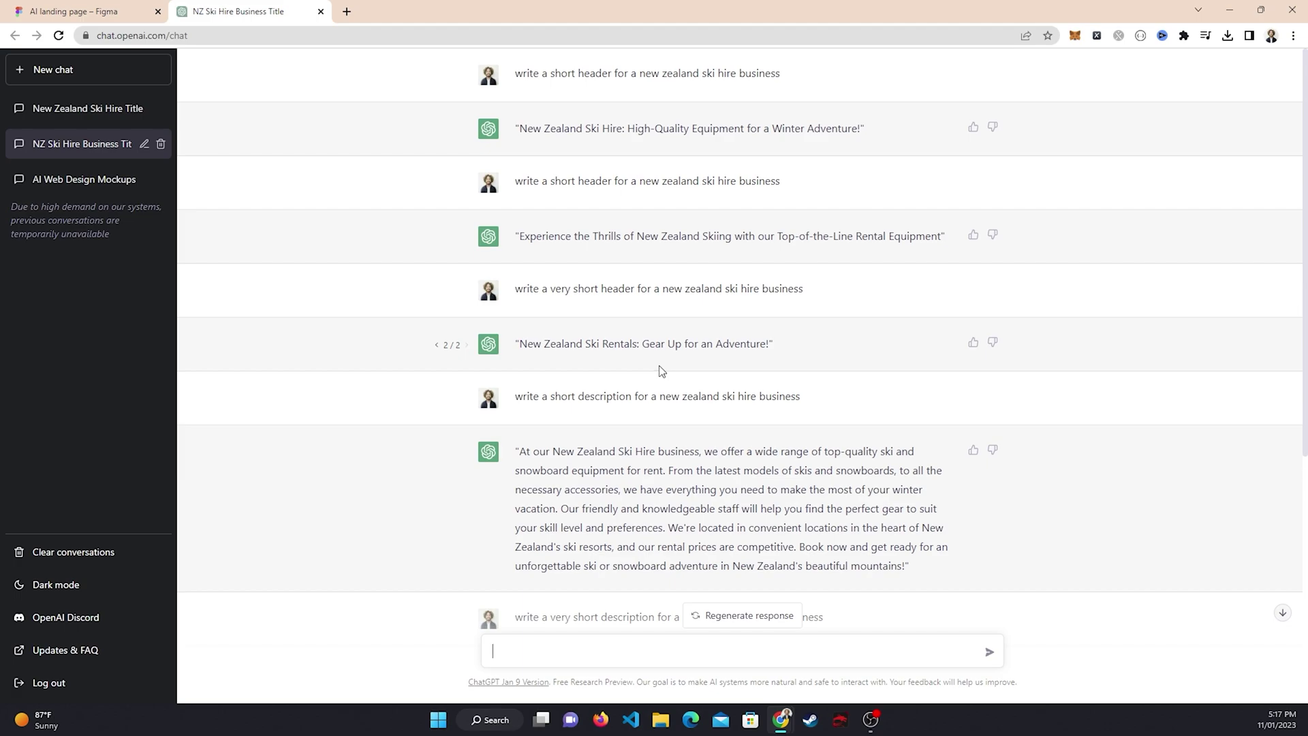
pyautogui.moveTo(642, 344)
pyautogui.mouseDown()
pyautogui.moveTo(772, 342)
pyautogui.moveTo(640, 349)
pyautogui.mouseUp()
pyautogui.hotkey('ctrl', 'c')
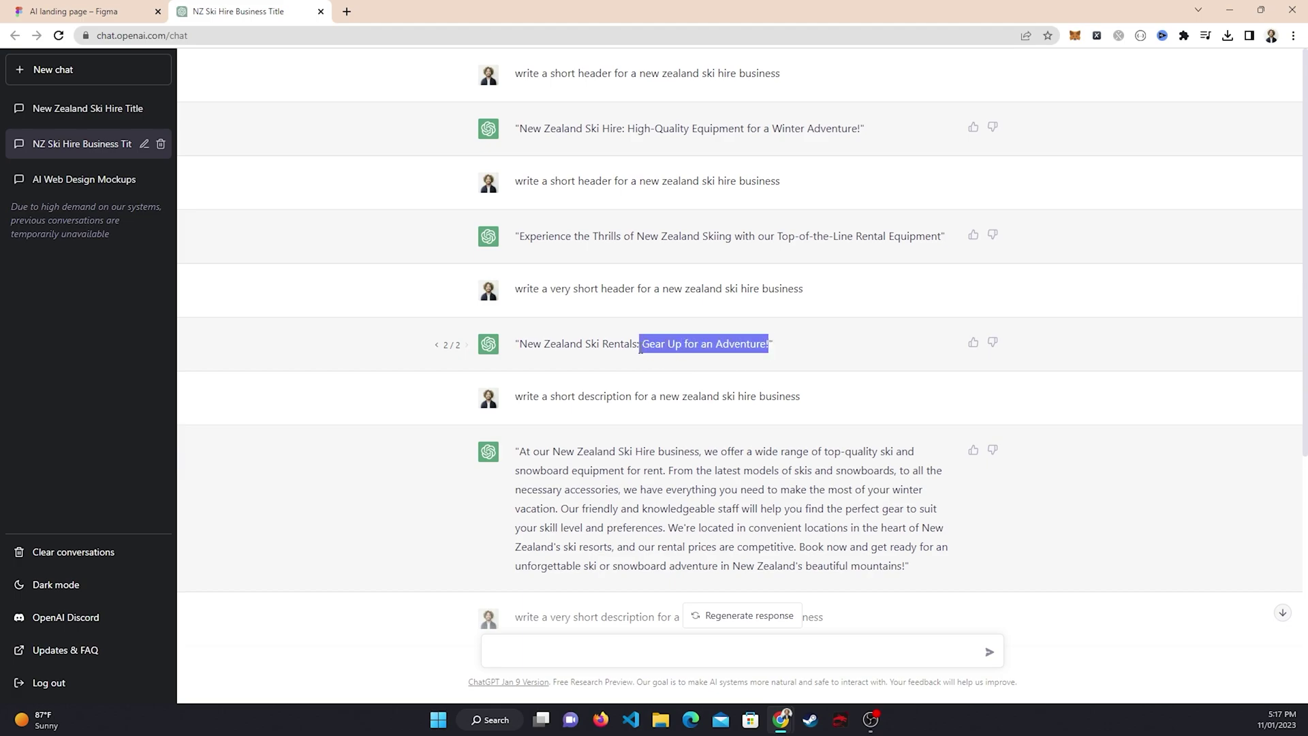
pyautogui.click(685, 378)
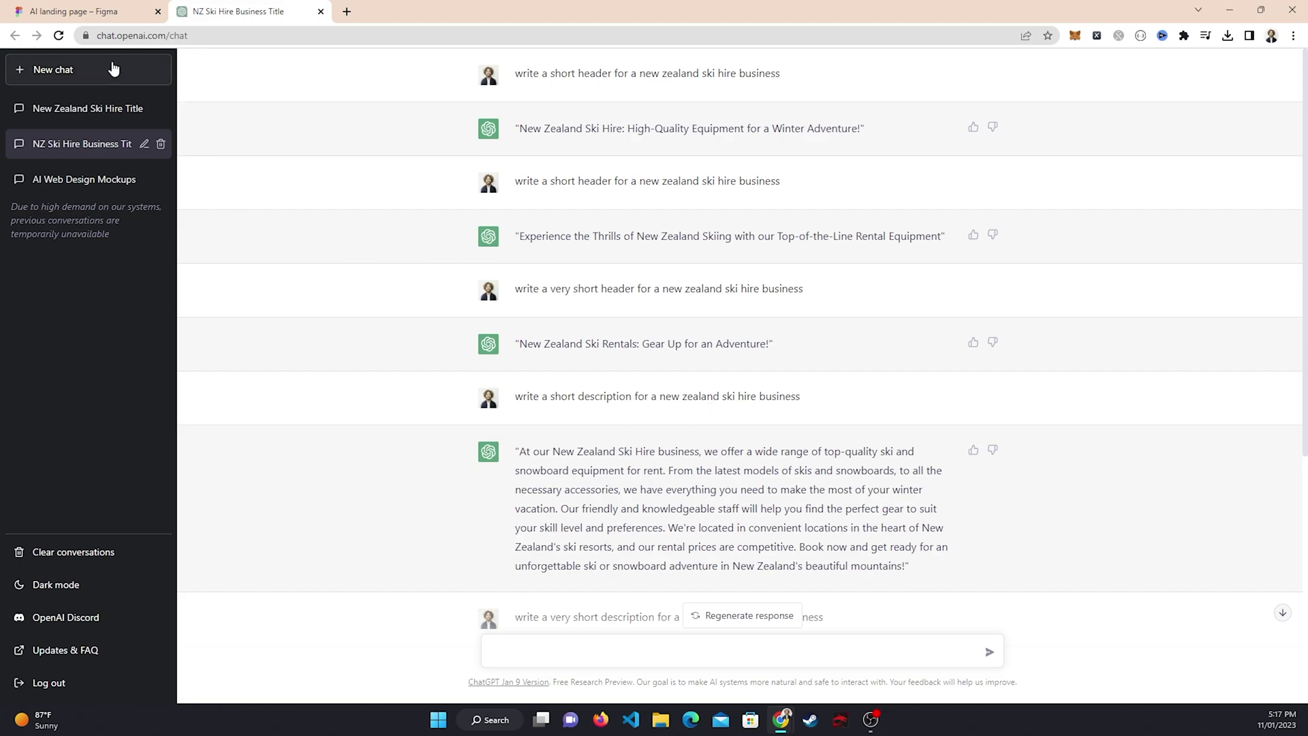
# Switch back to Figma and paste "Gear Up for an Adventure!" into the new empty text layer
pyautogui.click(128, 7)
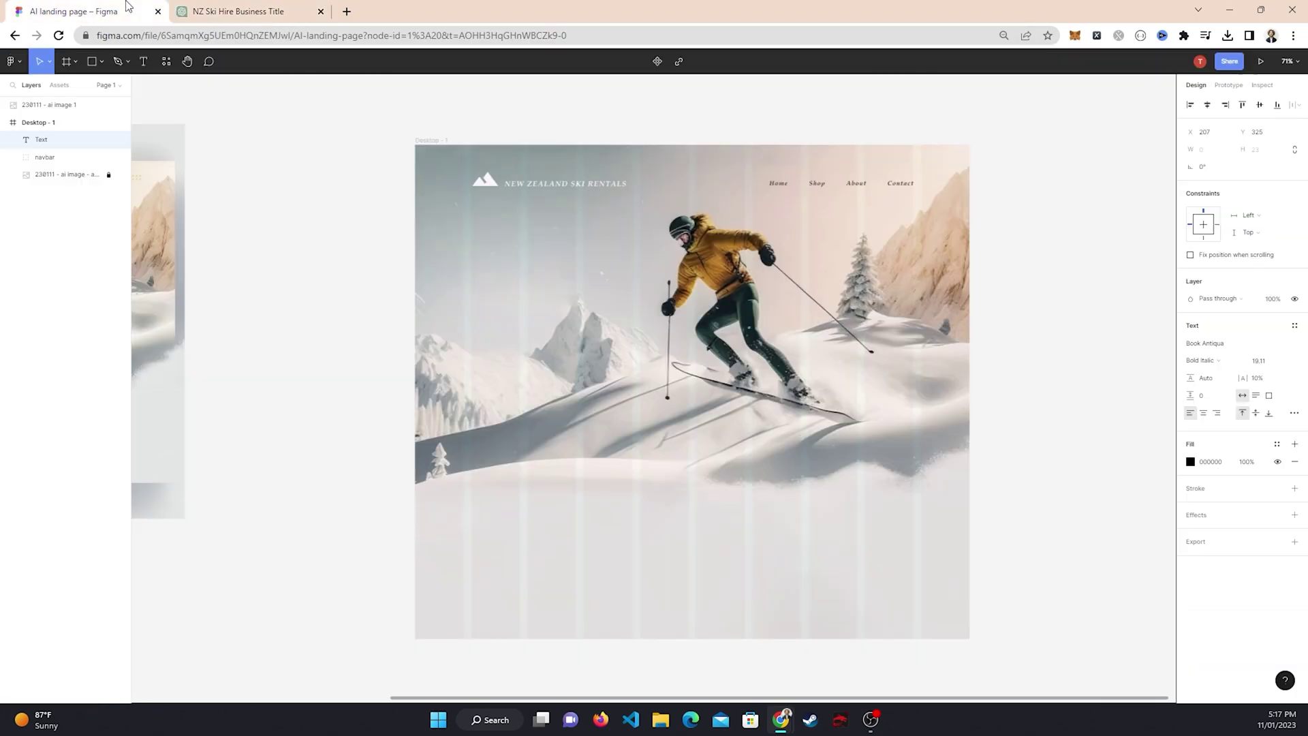
pyautogui.keyDown('ctrl'); pyautogui.scroll(4, 485, 289); pyautogui.keyUp('ctrl')
pyautogui.hotkey('ctrl', 'v')
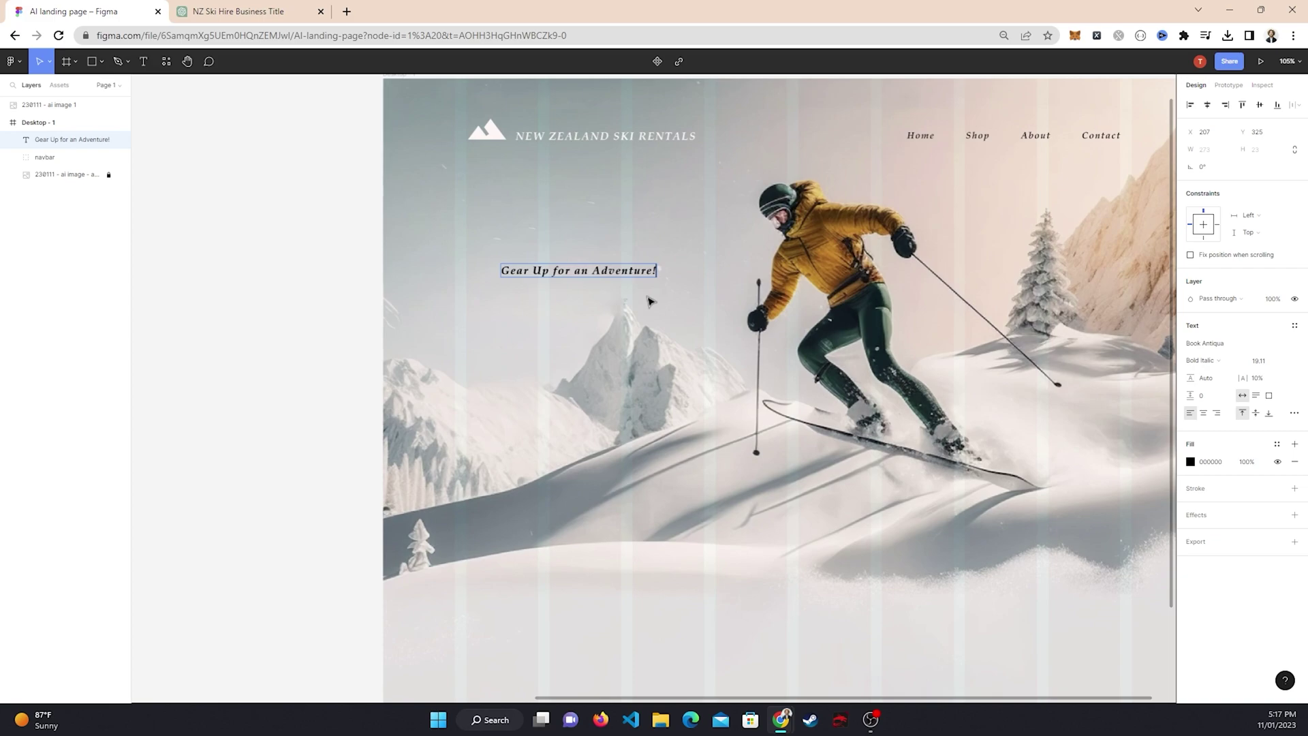
pyautogui.press('Escape')
# Set the heading's font style to Bold and scale the text up to about 730 × 60
pyautogui.click(1228, 366)
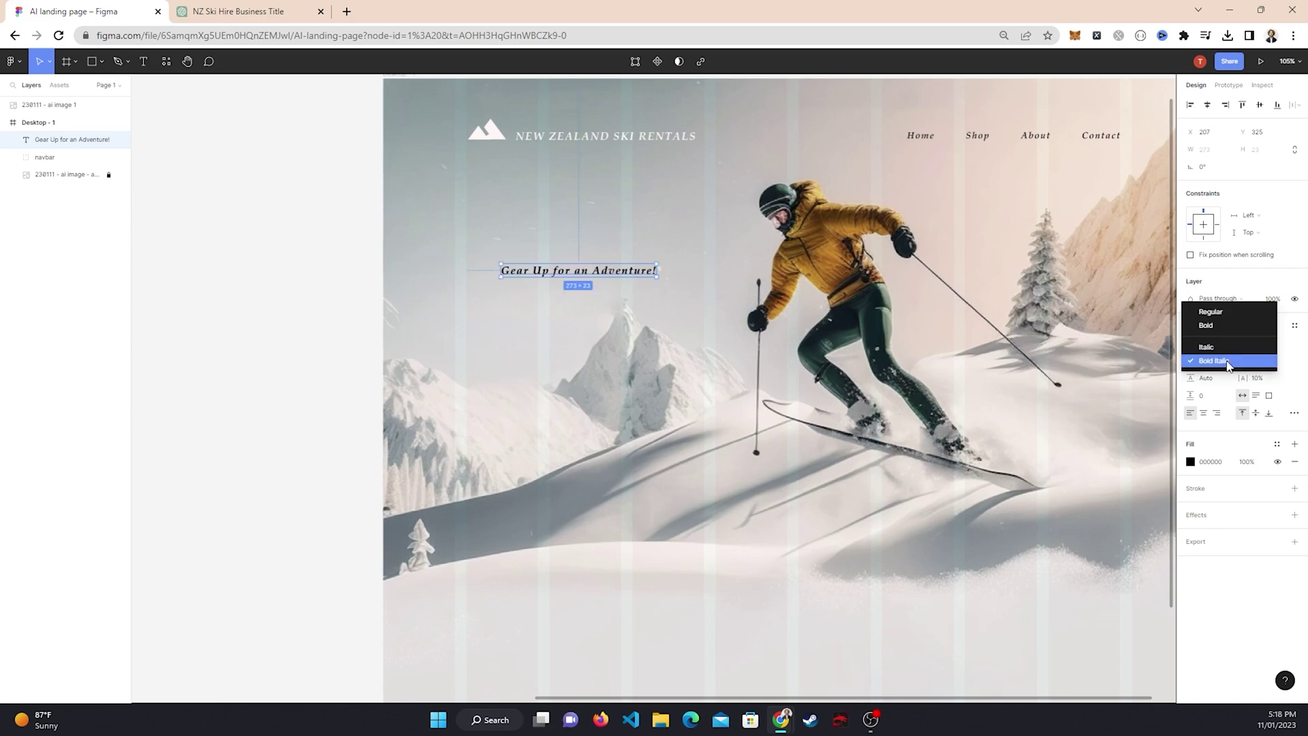
pyautogui.click(1224, 327)
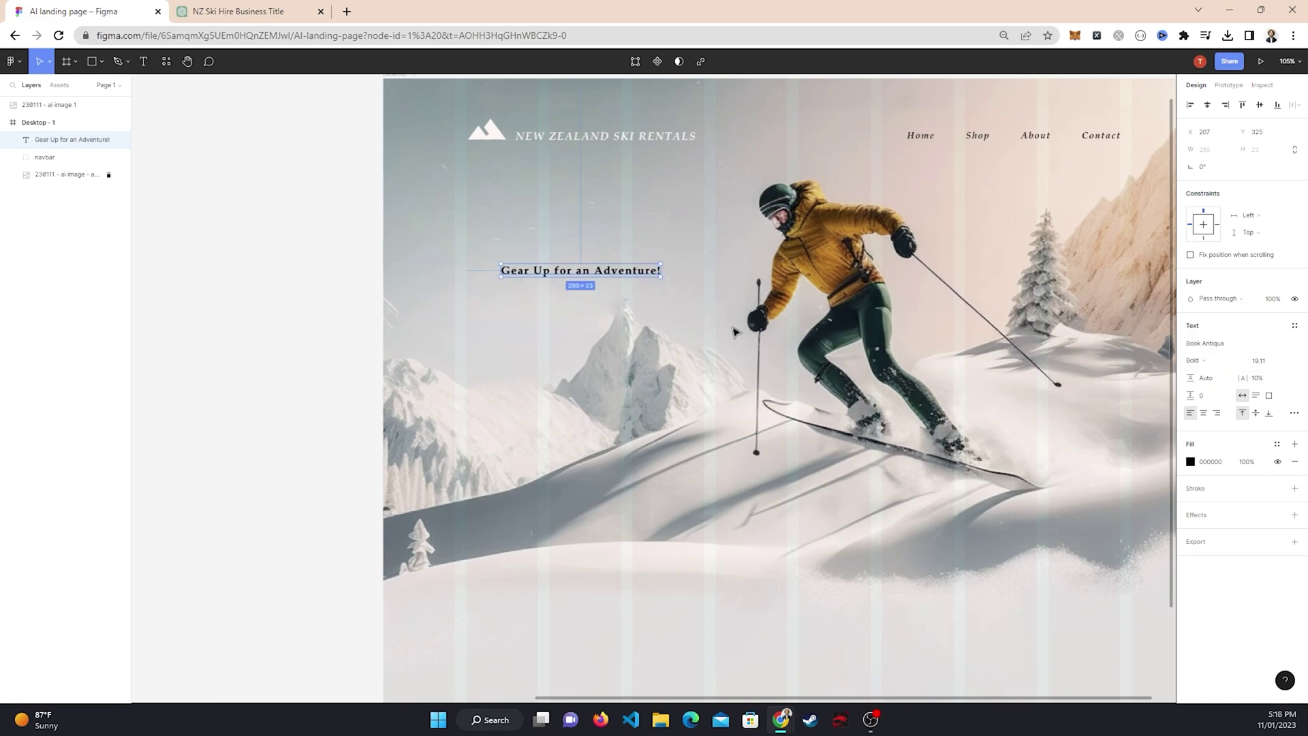
pyautogui.press('k')
pyautogui.moveTo(659, 276)
pyautogui.mouseDown()
pyautogui.moveTo(845, 293)
pyautogui.moveTo(708, 299)
pyautogui.moveTo(666, 263)
pyautogui.mouseUp()
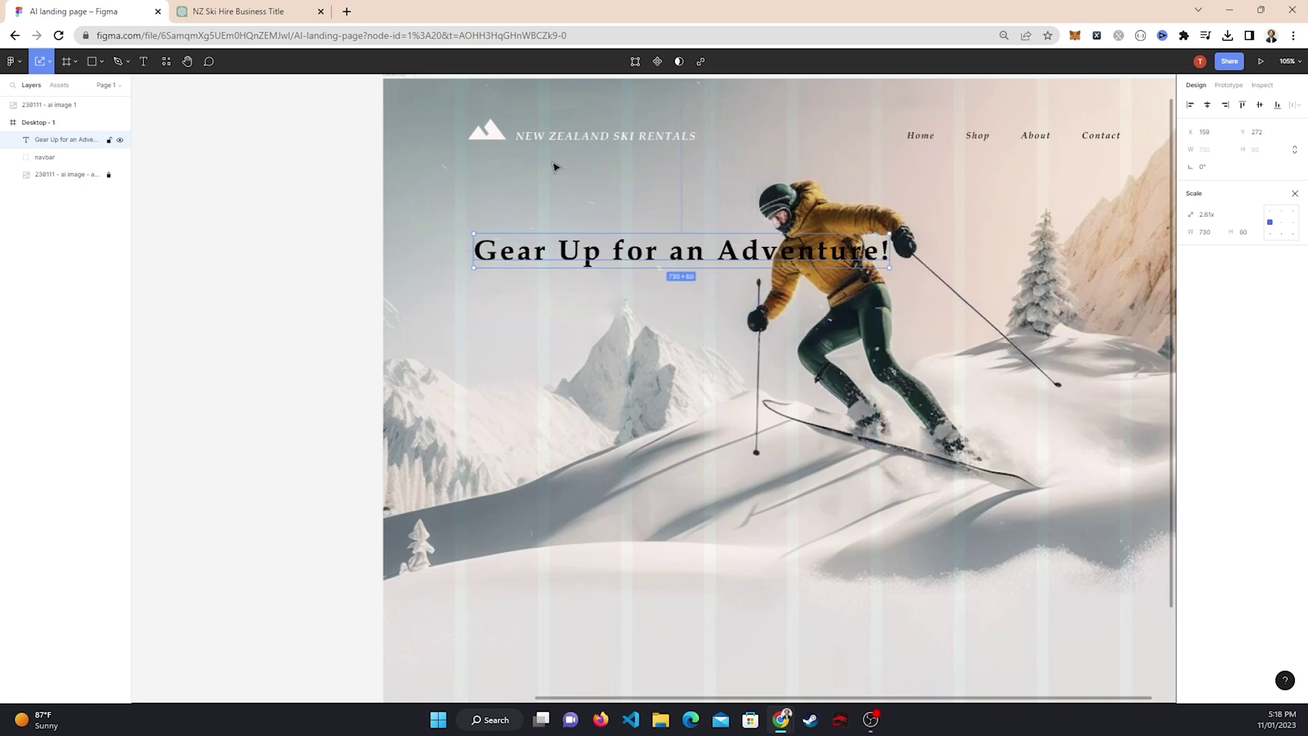
# Narrow the heading's text box to about 390 wide so it wraps onto two lines, with "an Adventure!" on the second
pyautogui.click(49, 62)
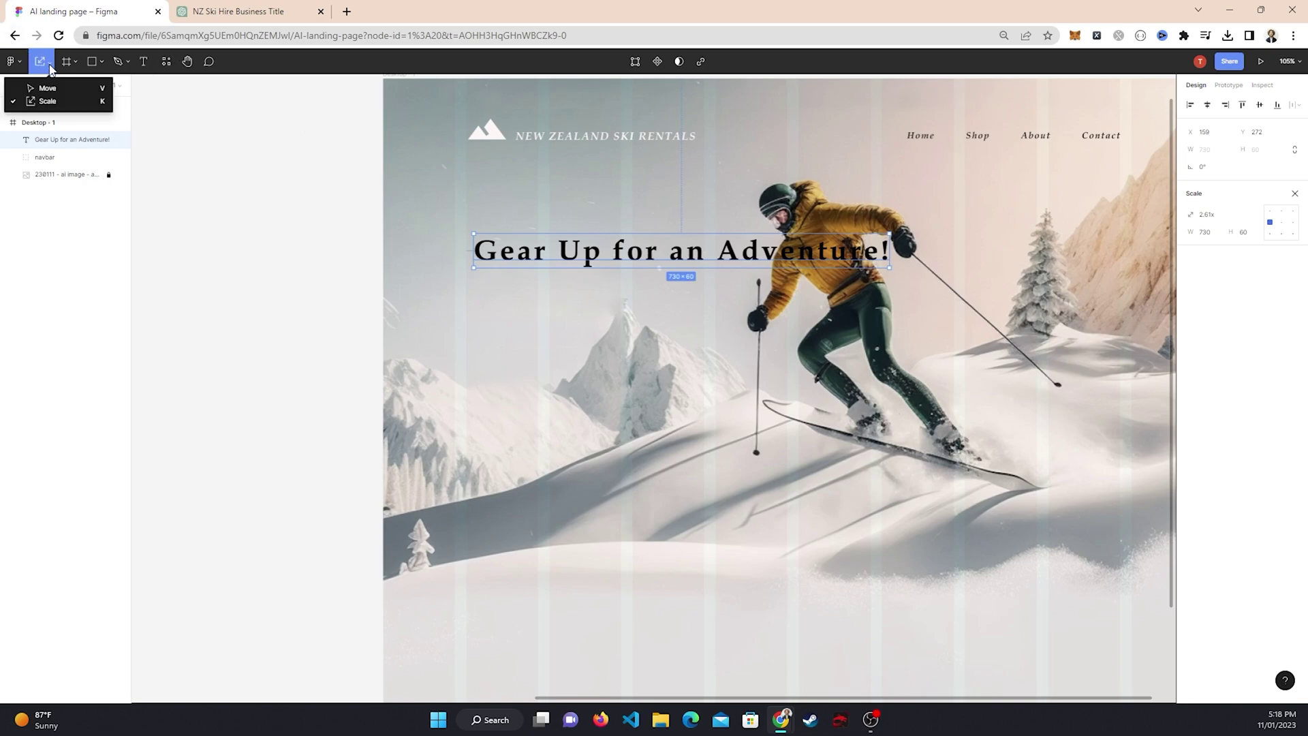
pyautogui.click(60, 93)
pyautogui.moveTo(890, 250); pyautogui.dragTo(692, 253)
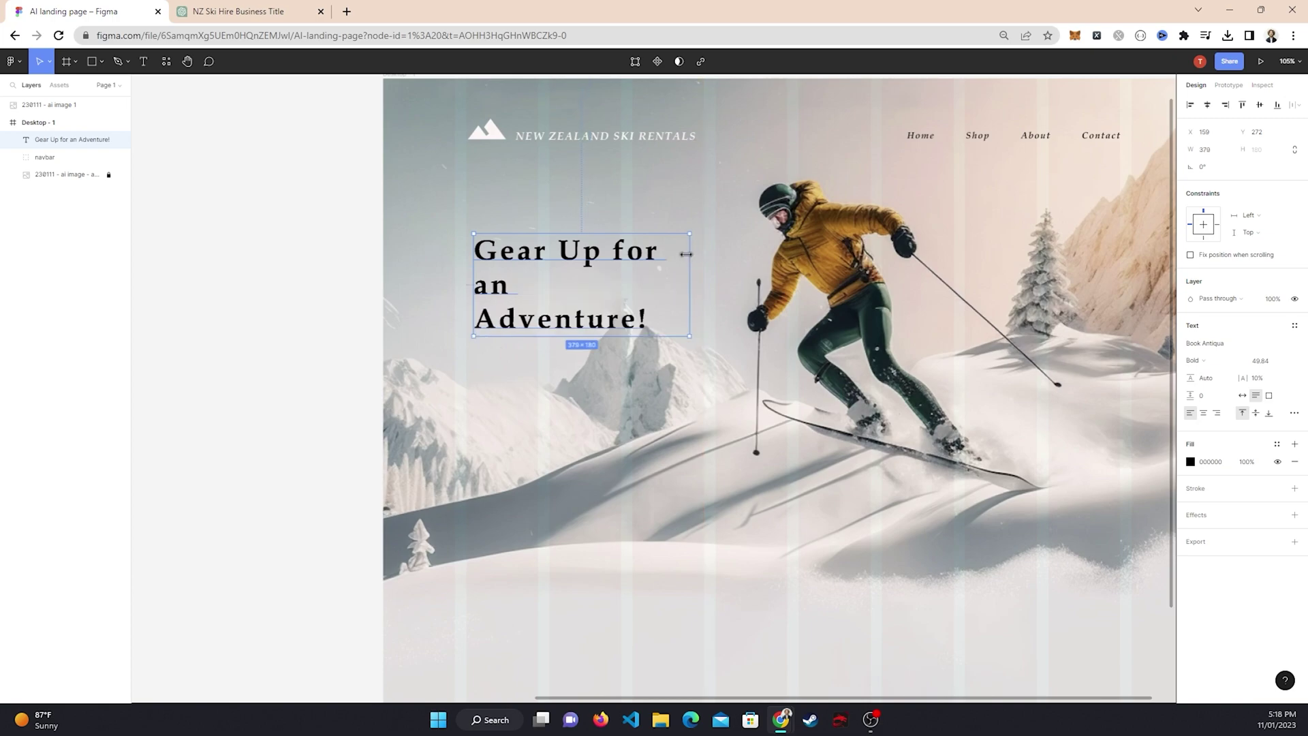
pyautogui.doubleClick(476, 324)
pyautogui.click(476, 325)
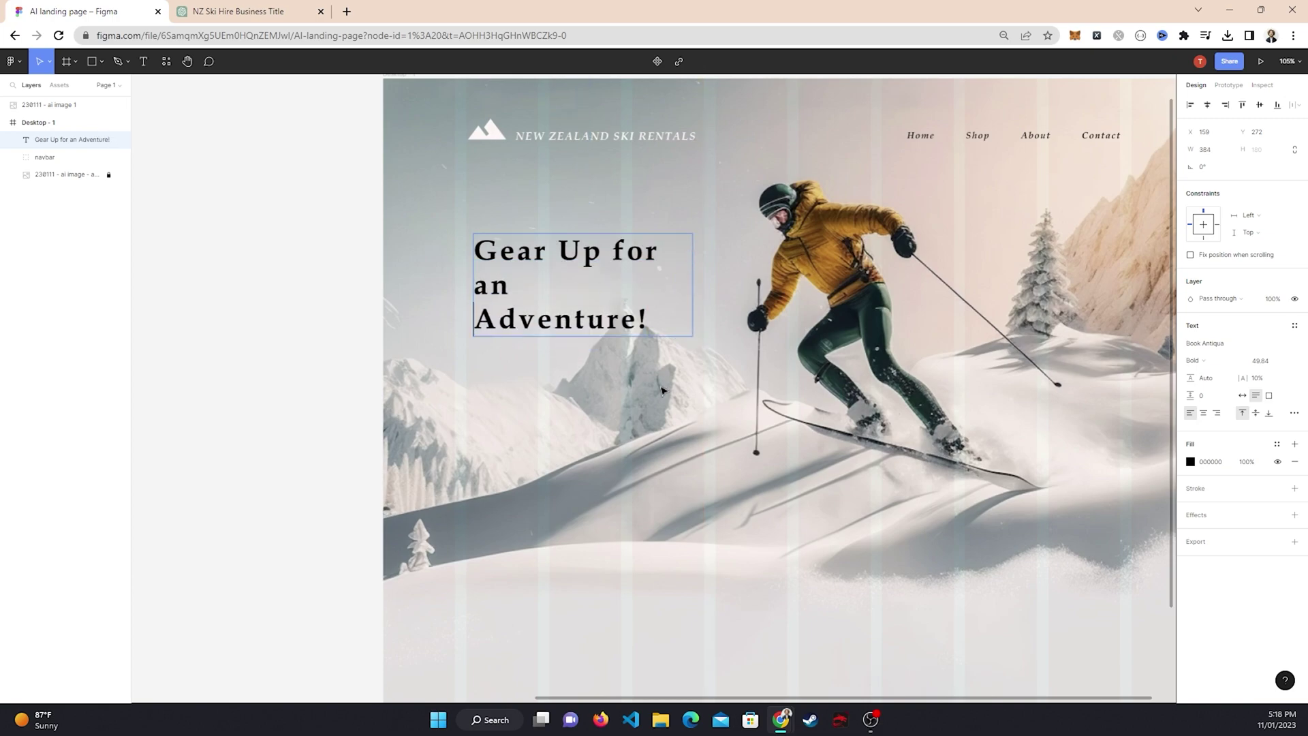
pyautogui.press('BackSpace')
pyautogui.press('Return')
pyautogui.press('Escape')
pyautogui.moveTo(692, 283)
pyautogui.mouseDown()
pyautogui.moveTo(715, 284)
pyautogui.moveTo(694, 282)
pyautogui.mouseUp()
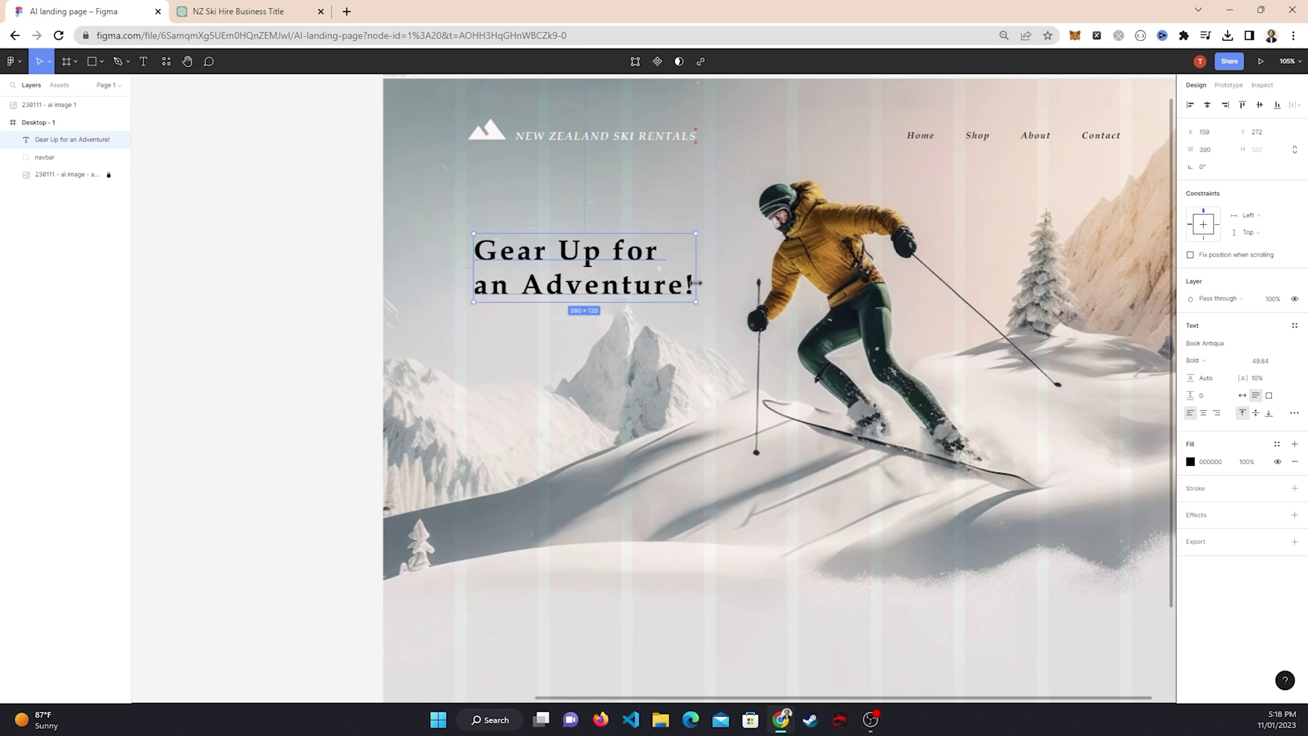
# Change the capitals in the heading's "Up" and "Adventure" to lowercase so it reads "Gear up for an adventure!"
pyautogui.doubleClick(533, 256)
pyautogui.click(559, 252)
pyautogui.press('BackSpace')
pyautogui.write('i')
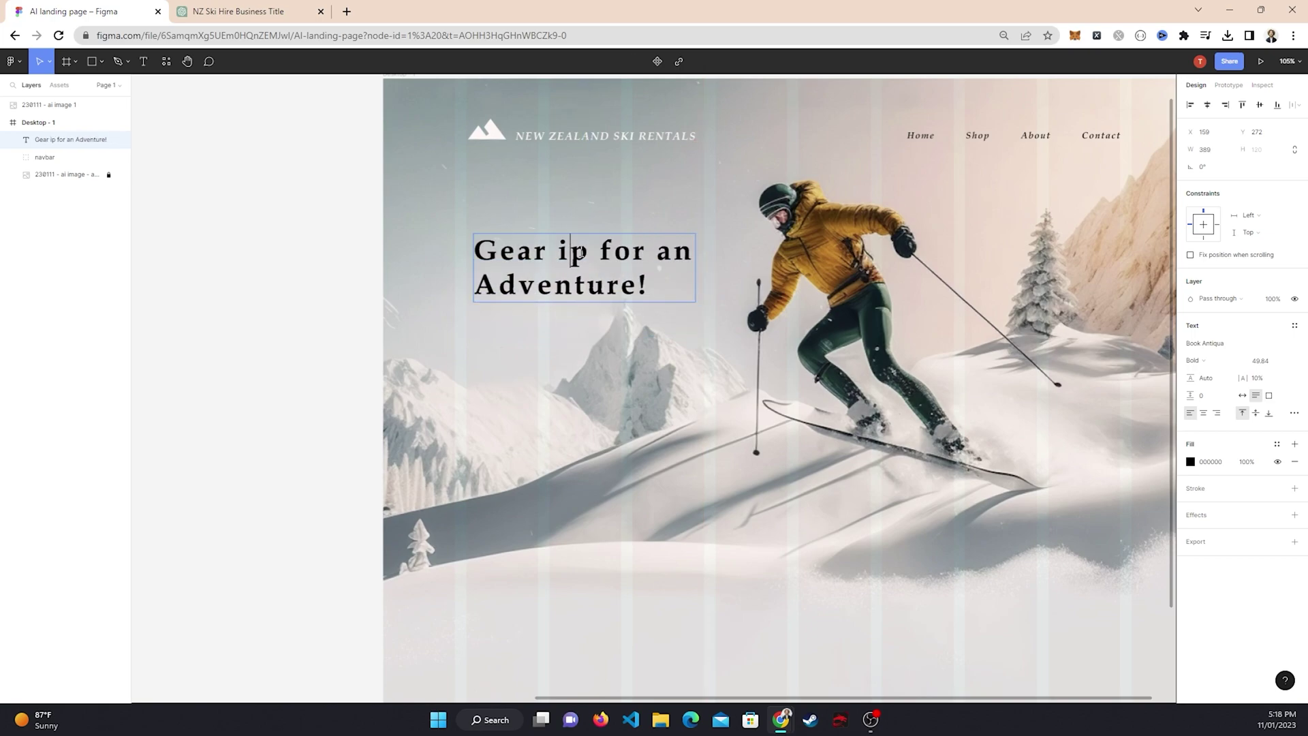
pyautogui.press('BackSpace')
pyautogui.write('u')
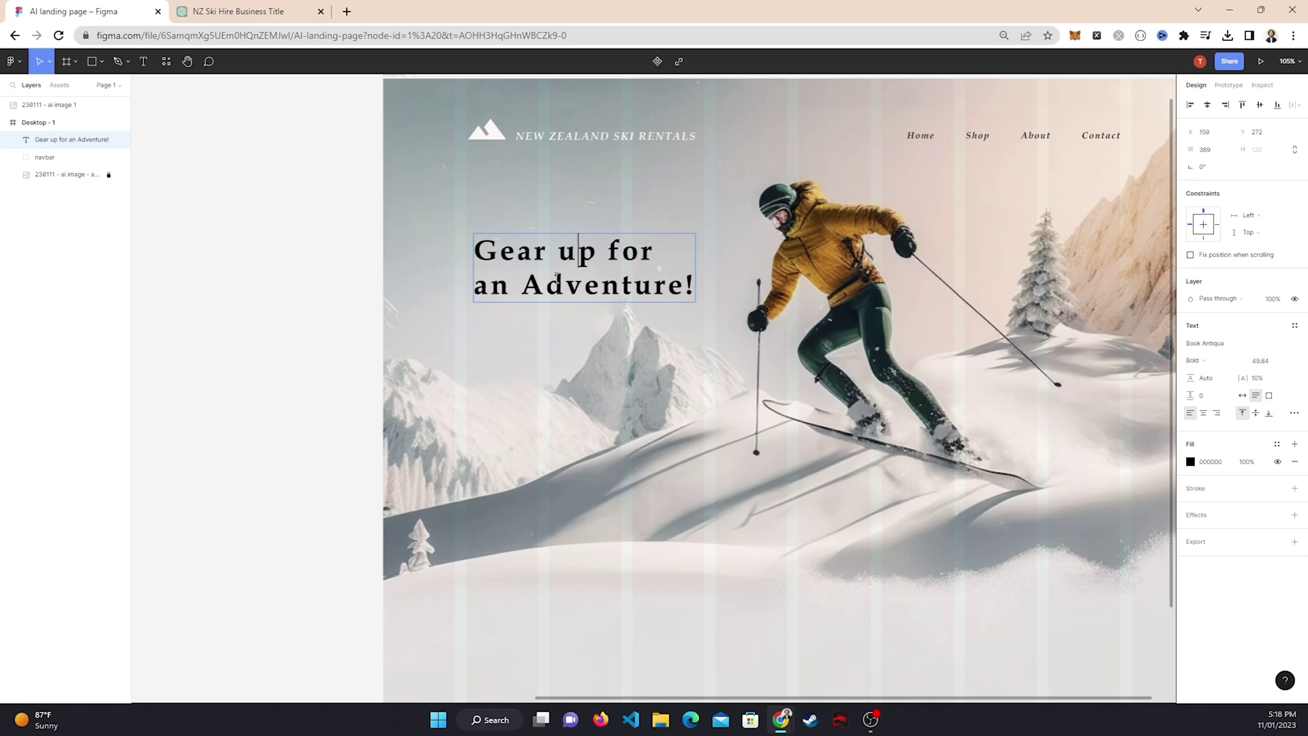
pyautogui.press('BackSpace')
pyautogui.write('a')
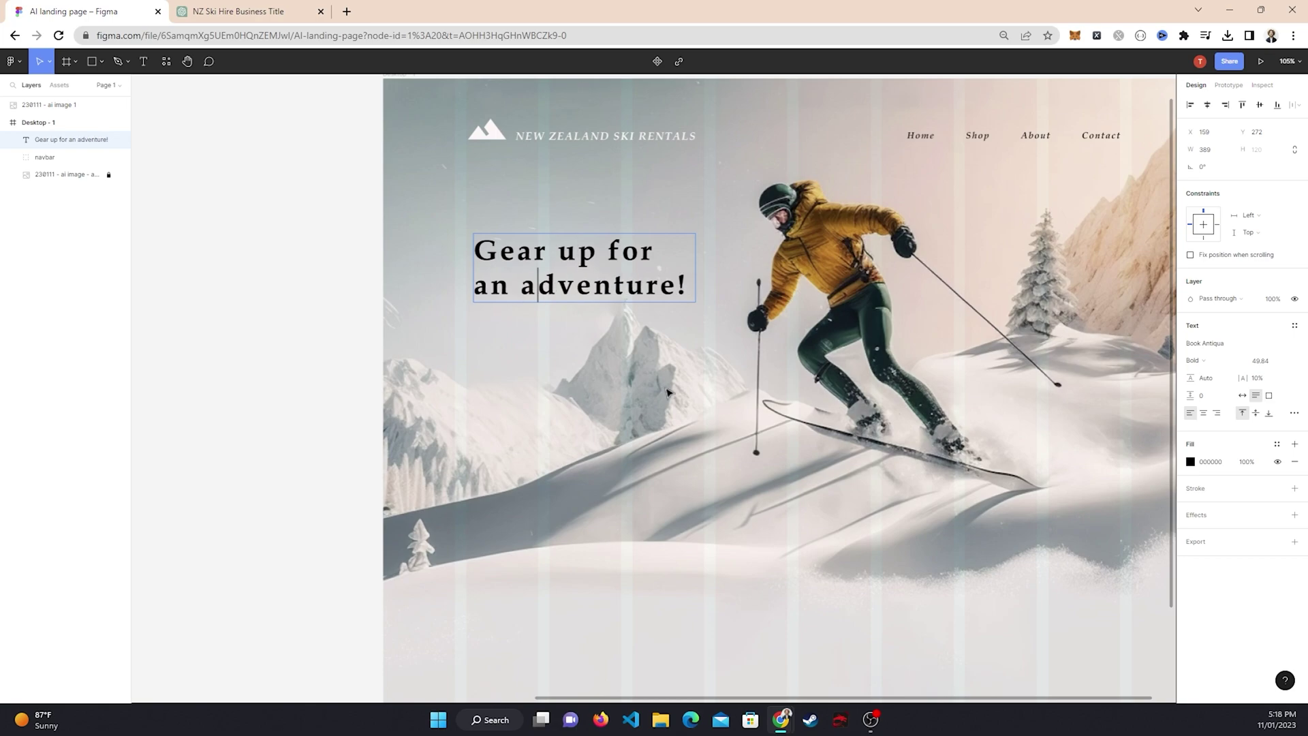
# Scale the "Gear up for an adventure!" heading down proportionally to about 321 × 100
pyautogui.press('Escape')
pyautogui.scroll(-3, 667, 391)
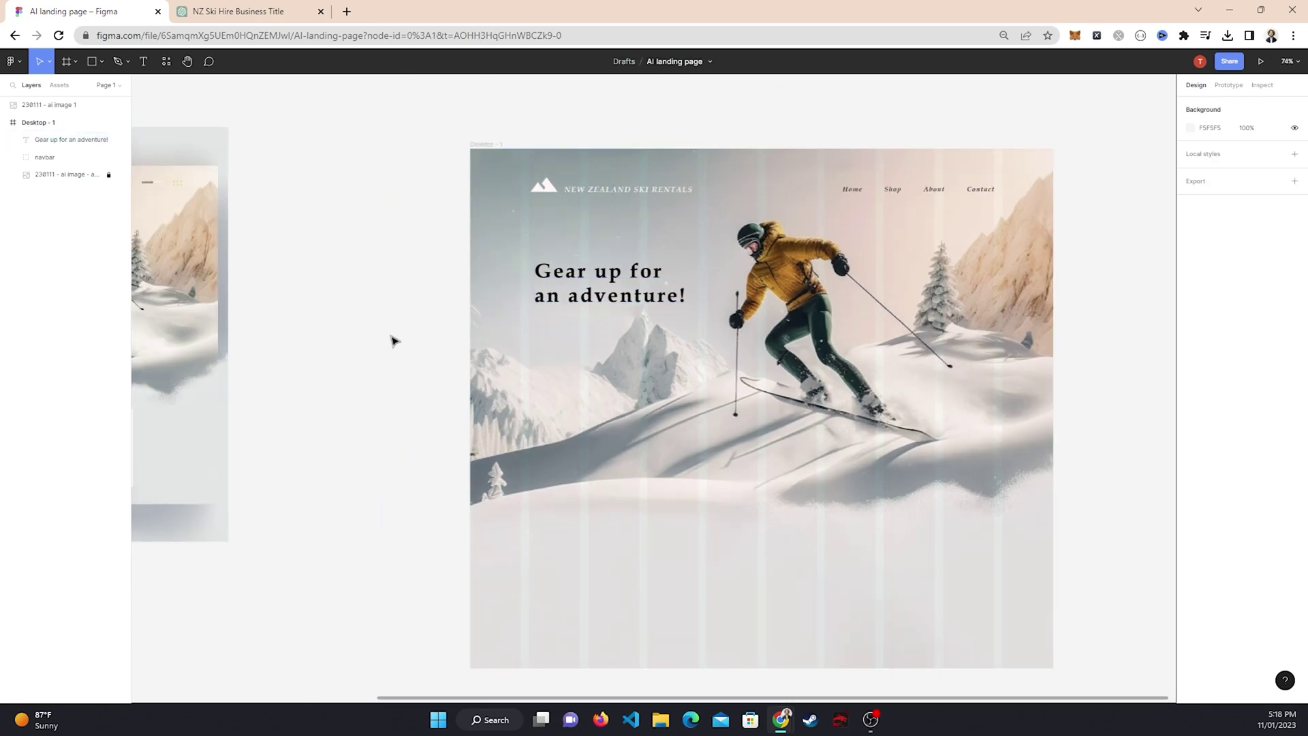
pyautogui.scroll(1, 640, 305)
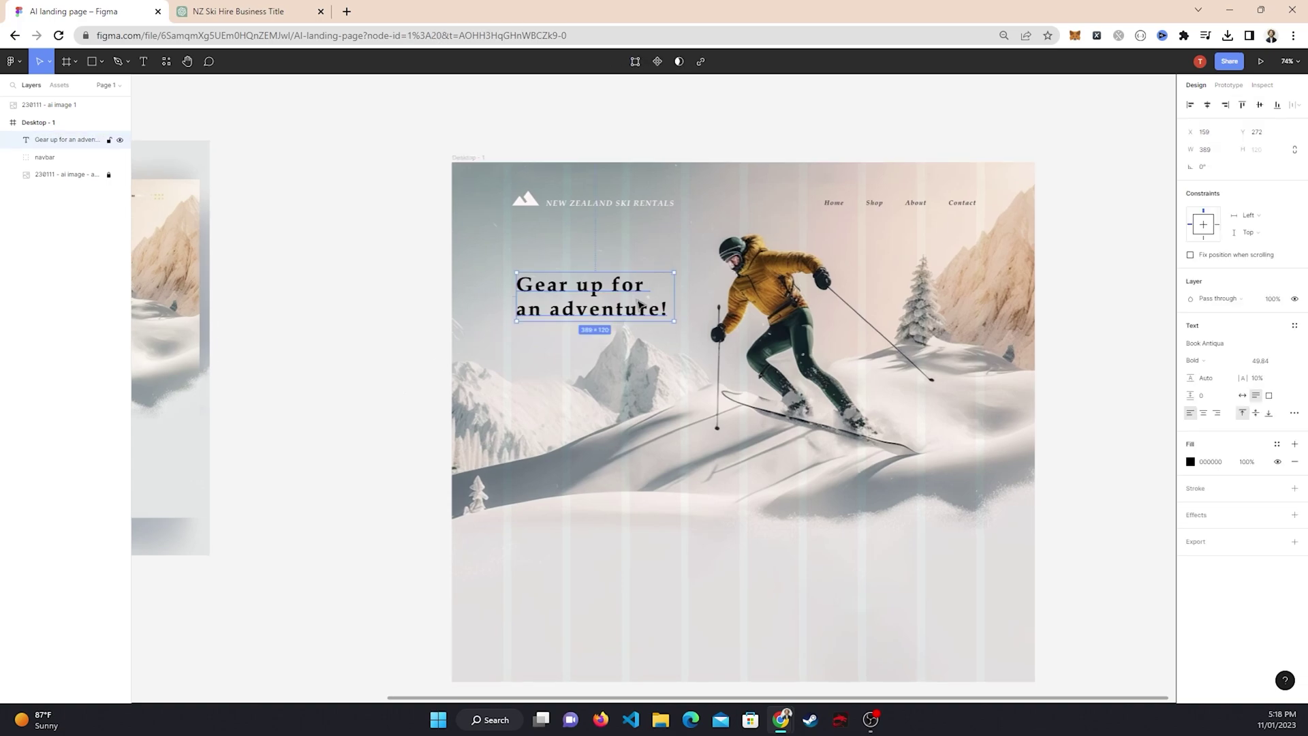
pyautogui.click(49, 62)
pyautogui.click(30, 102)
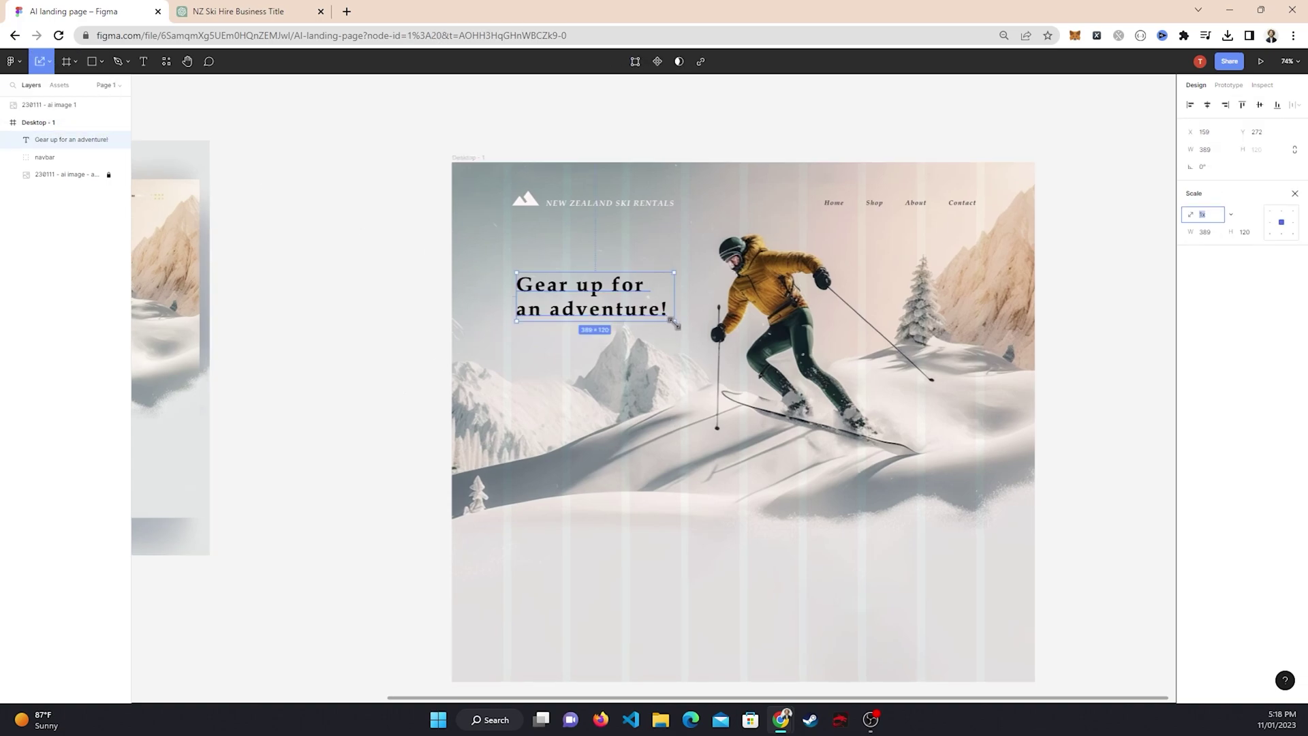
pyautogui.moveTo(674, 324); pyautogui.dragTo(647, 308)
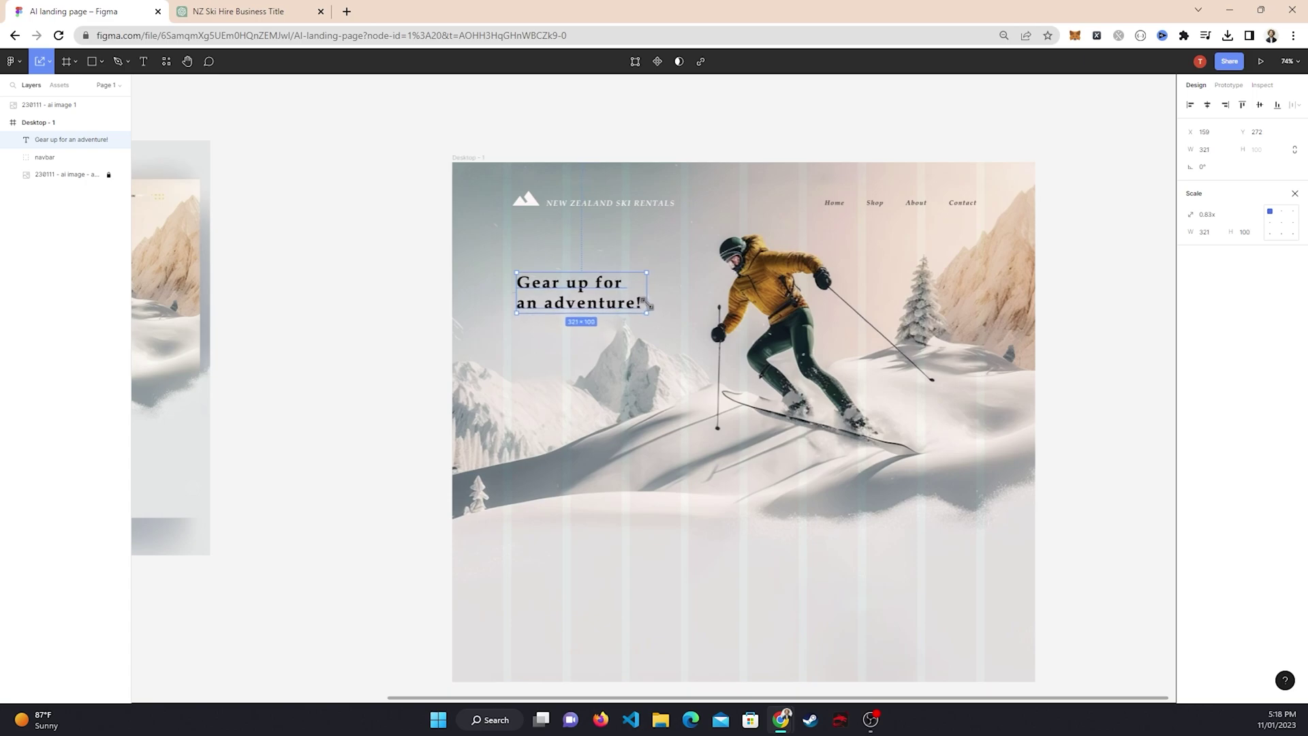
pyautogui.scroll(5, 564, 357)
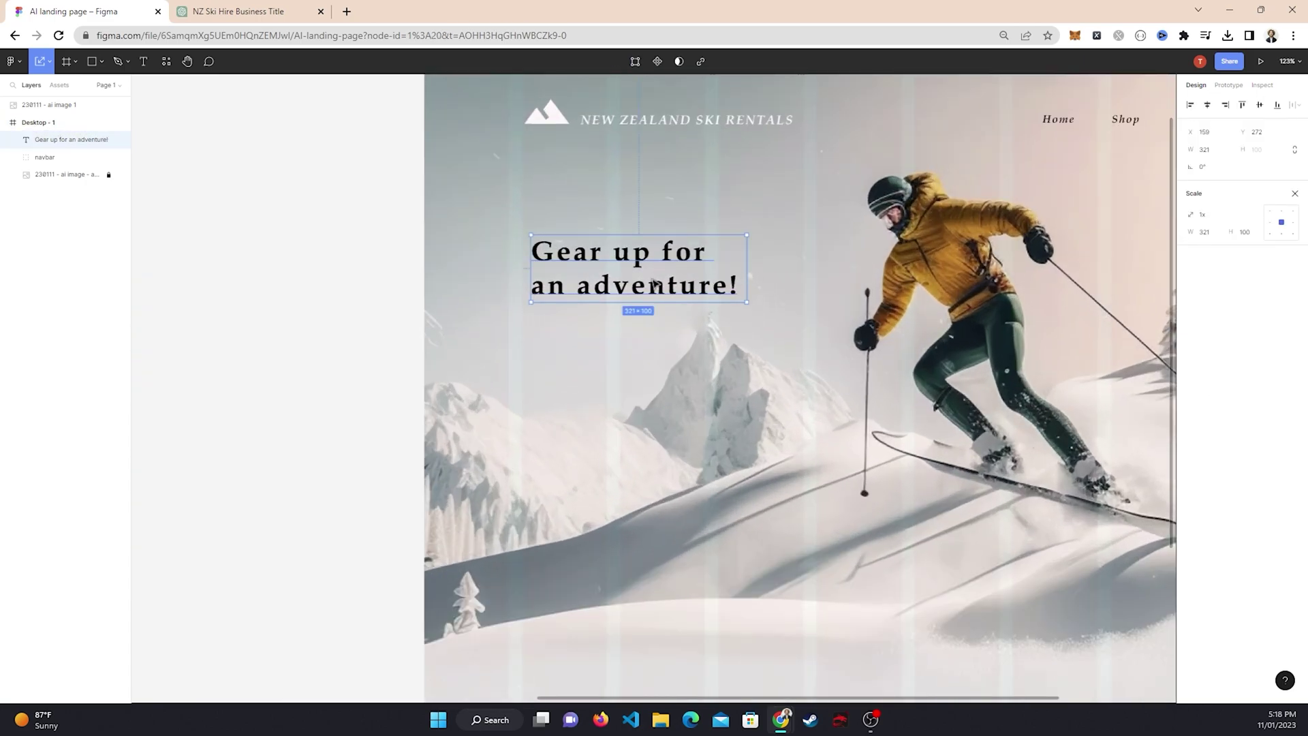
# Set the heading's letter spacing to 0% and scale the text to about 289 × 108, aligned with the logo's edge
pyautogui.doubleClick(654, 284)
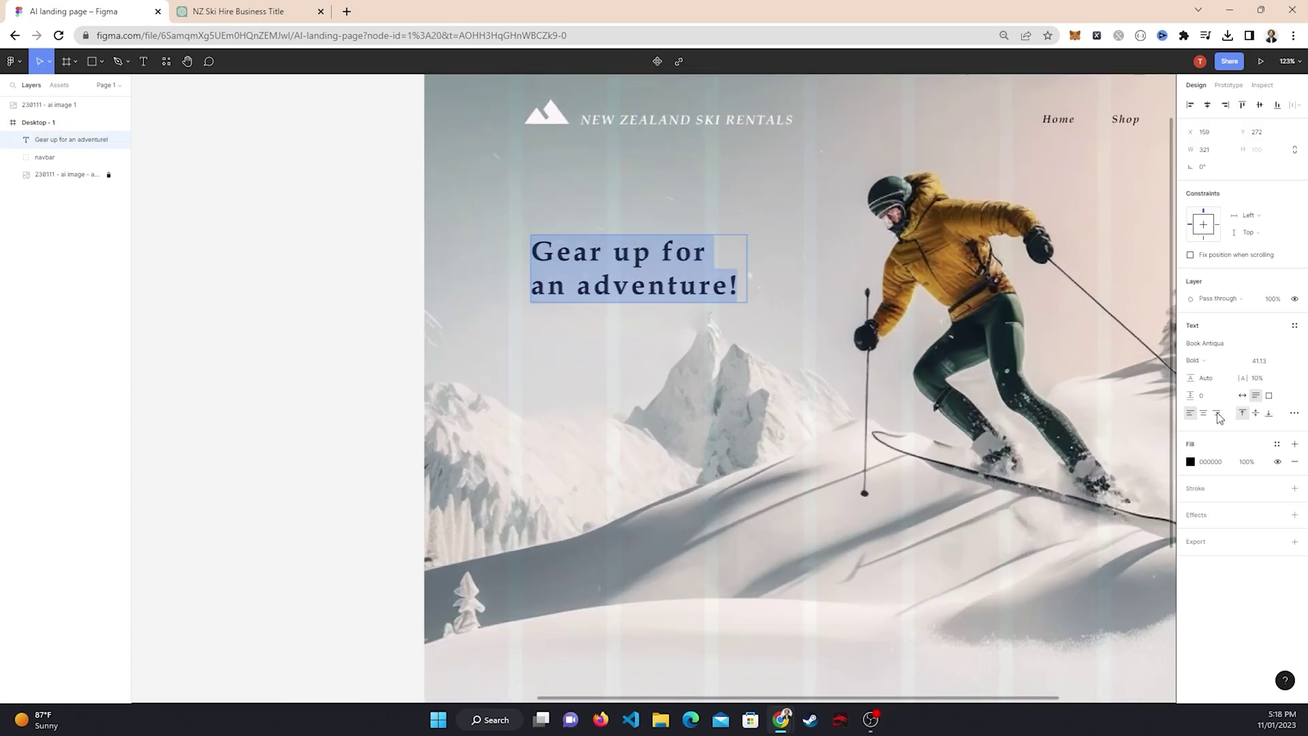
pyautogui.click(1263, 384)
pyautogui.write('0')
pyautogui.press('Return')
pyautogui.scroll(-3, 919, 436)
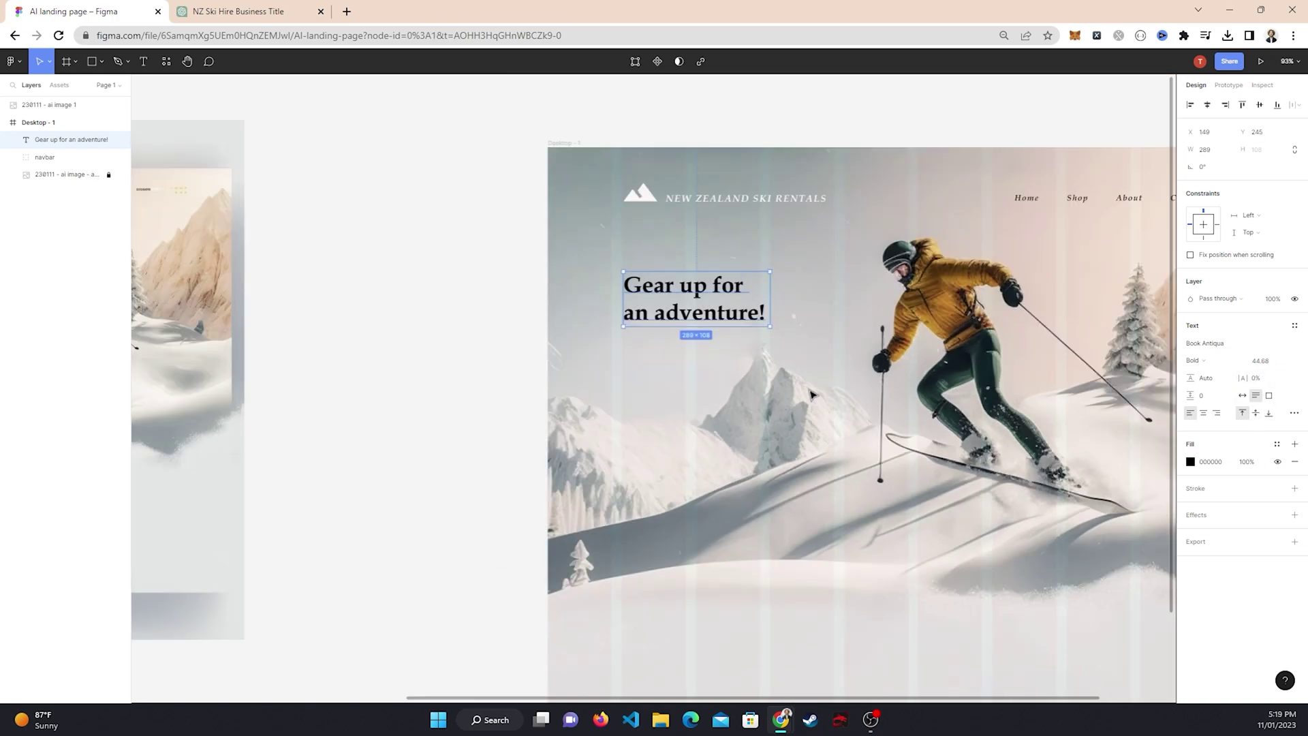
pyautogui.press('Escape')
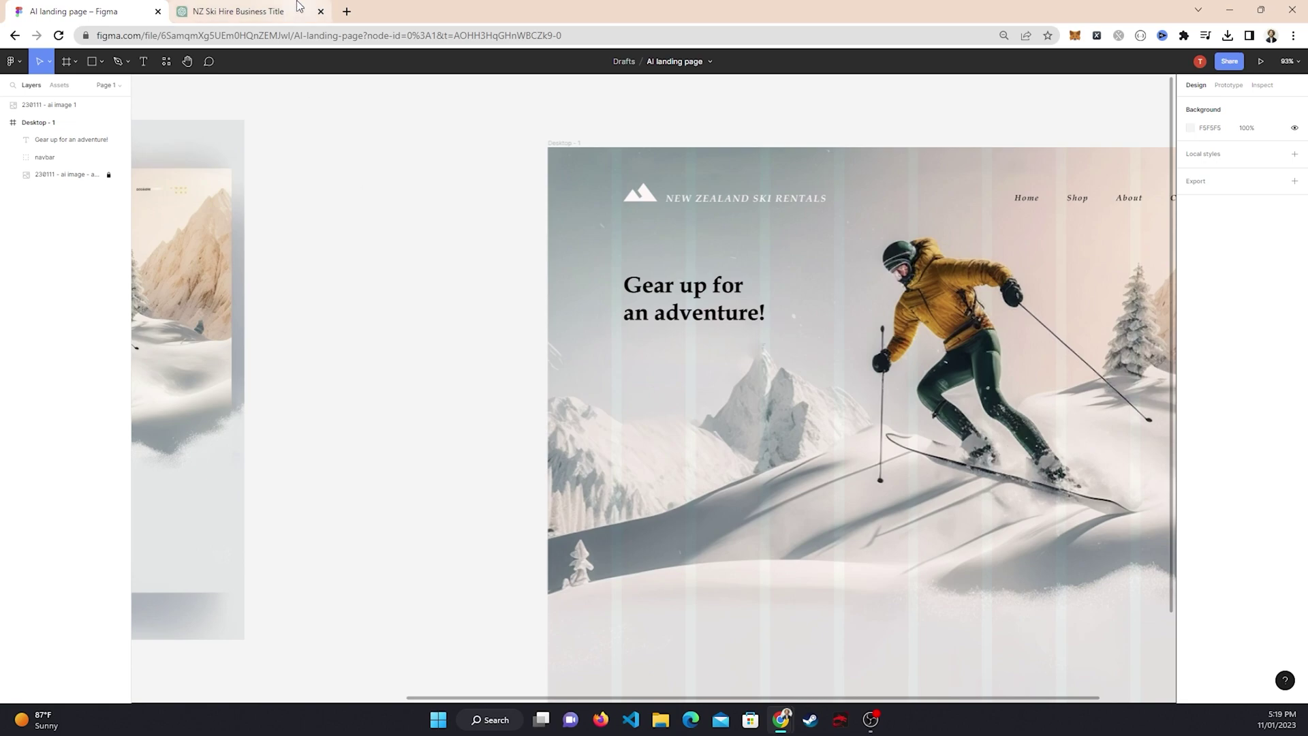
# Duplicate the navbar's "Home" text below the heading and move the copy out of the navbar group in the layer order
pyautogui.doubleClick(1032, 202)
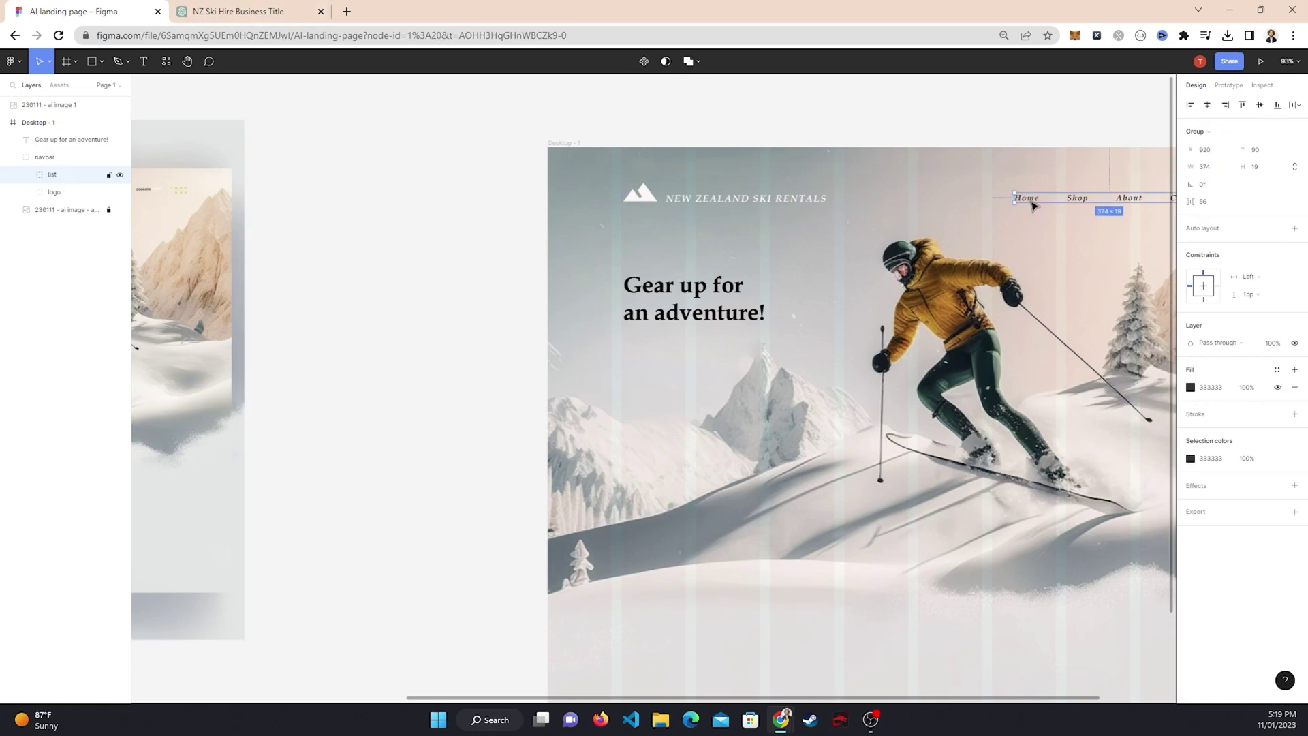
pyautogui.doubleClick(1029, 200)
pyautogui.moveTo(1030, 203); pyautogui.dragTo(638, 345)
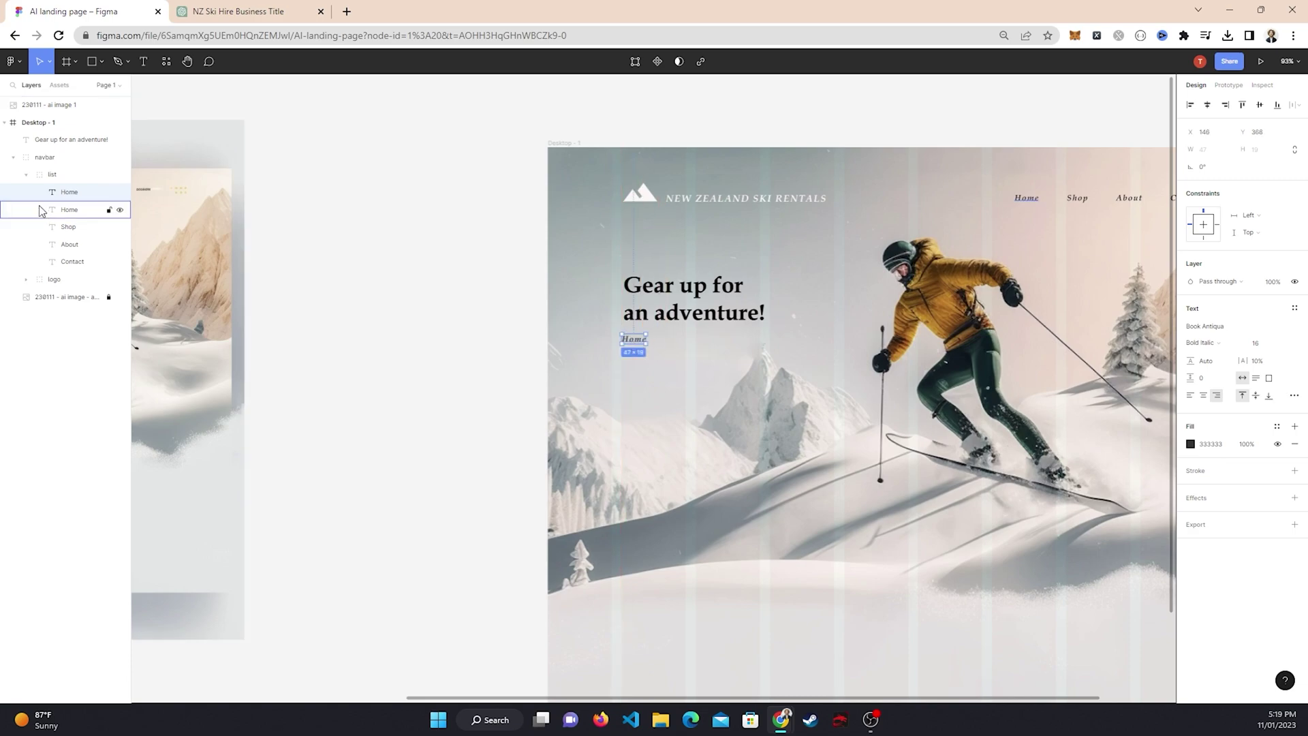
pyautogui.moveTo(43, 193); pyautogui.dragTo(34, 150)
pyautogui.click(13, 174)
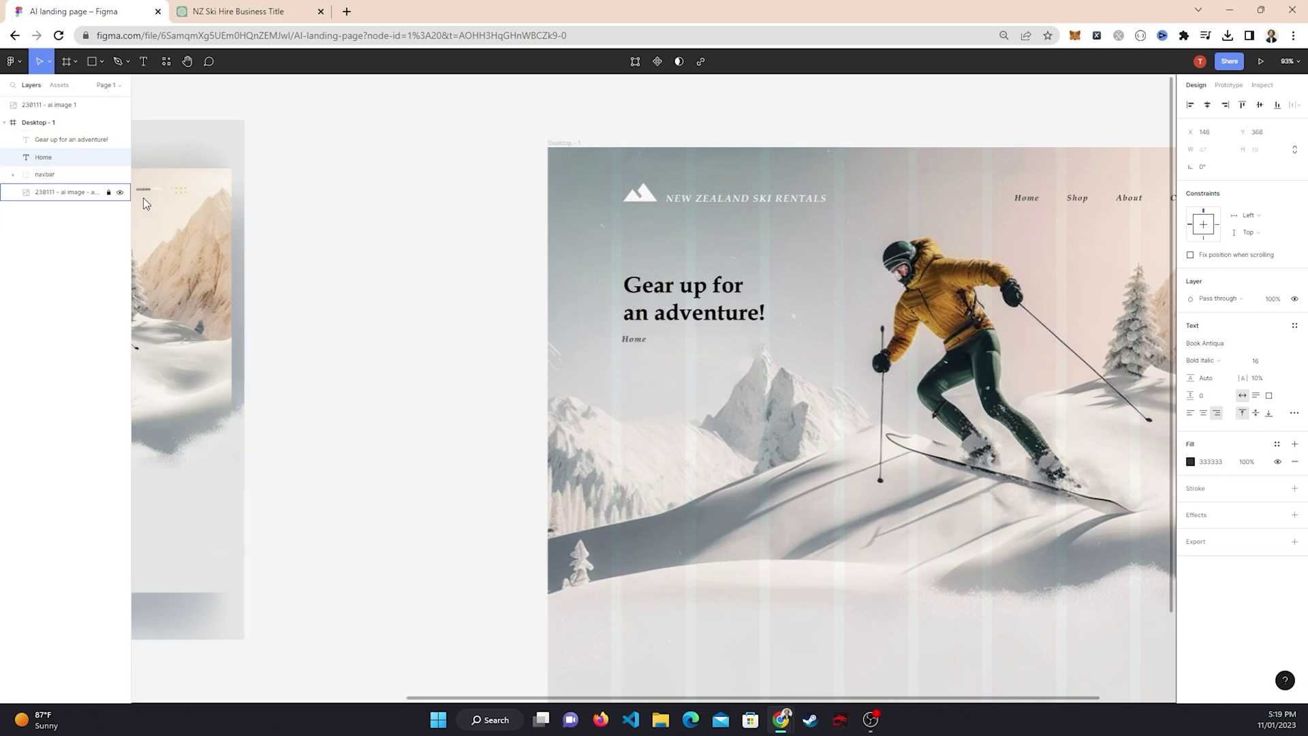
pyautogui.keyDown('ctrl'); pyautogui.scroll(3, 655, 351); pyautogui.keyUp('ctrl')
# Copy the "Get the most out of your New Zealand ski trip" paragraph from ChatGPT and paste it over the duplicated "Home" text in Figma
pyautogui.click(238, 10)
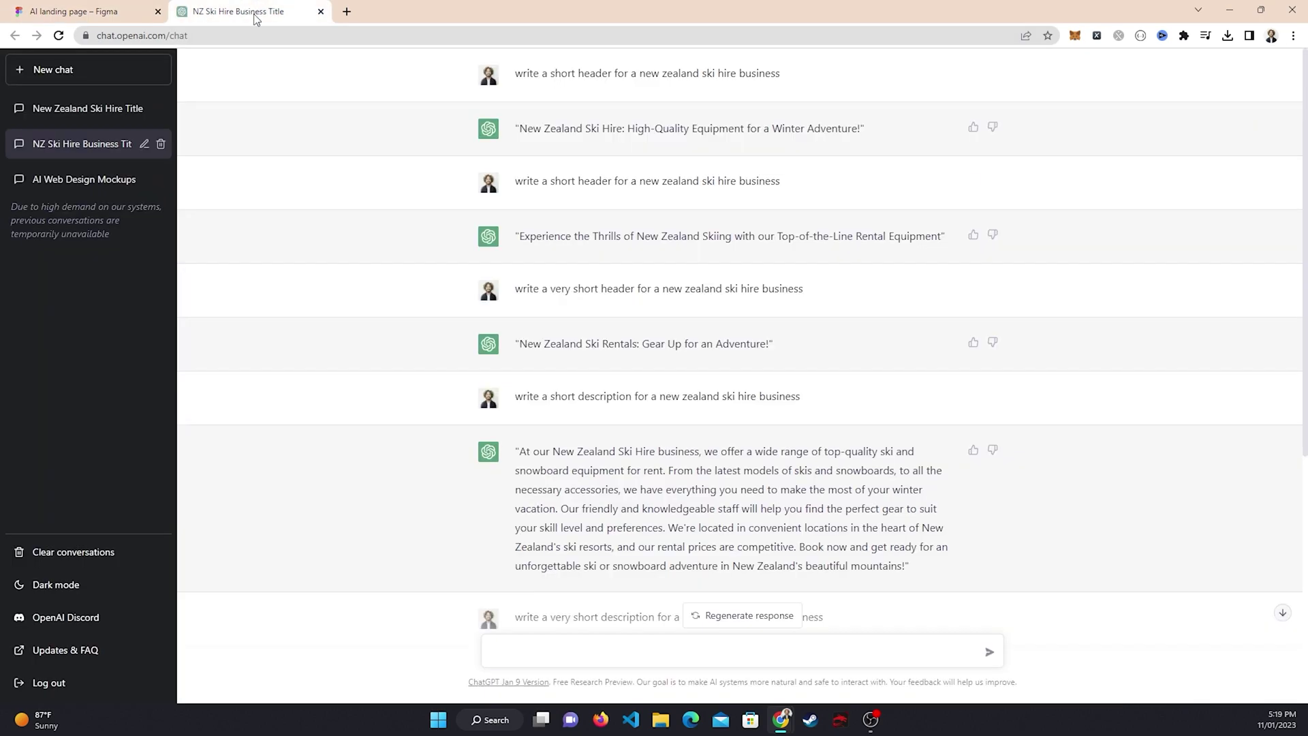
pyautogui.scroll(-6, 717, 461)
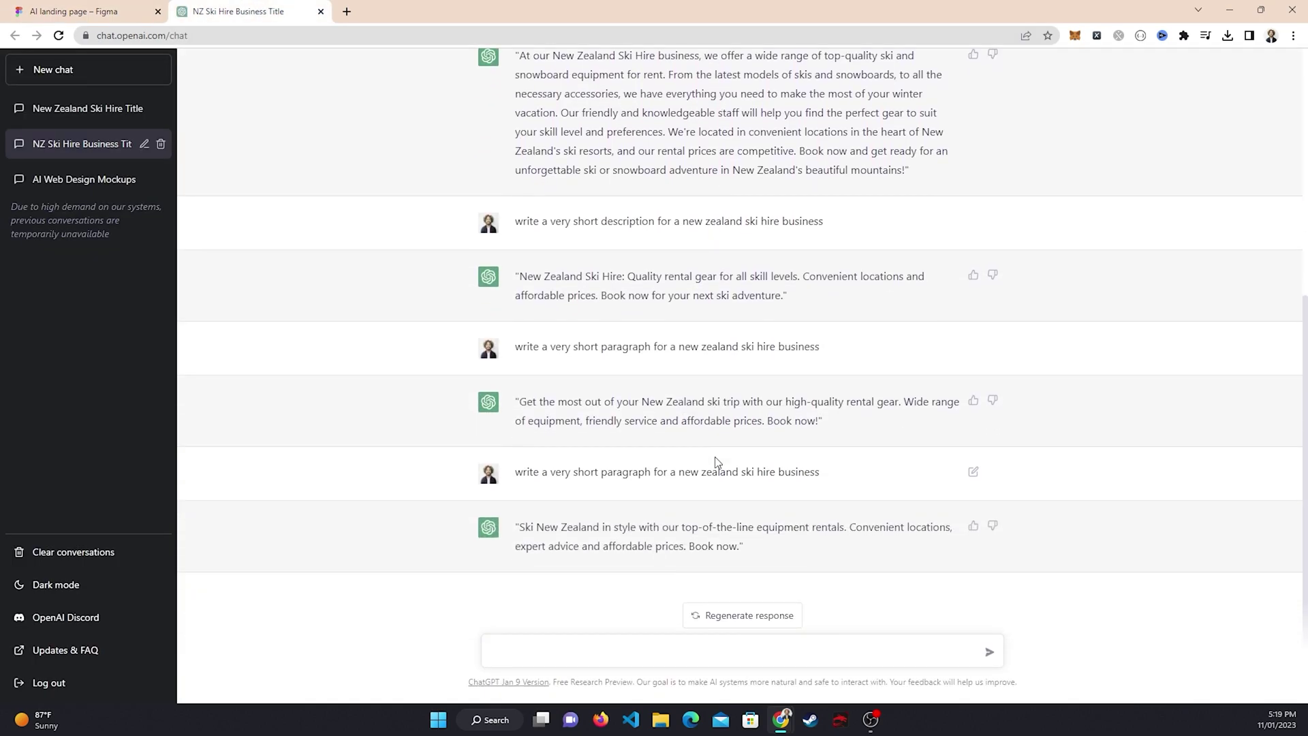
pyautogui.moveTo(518, 402); pyautogui.dragTo(823, 424)
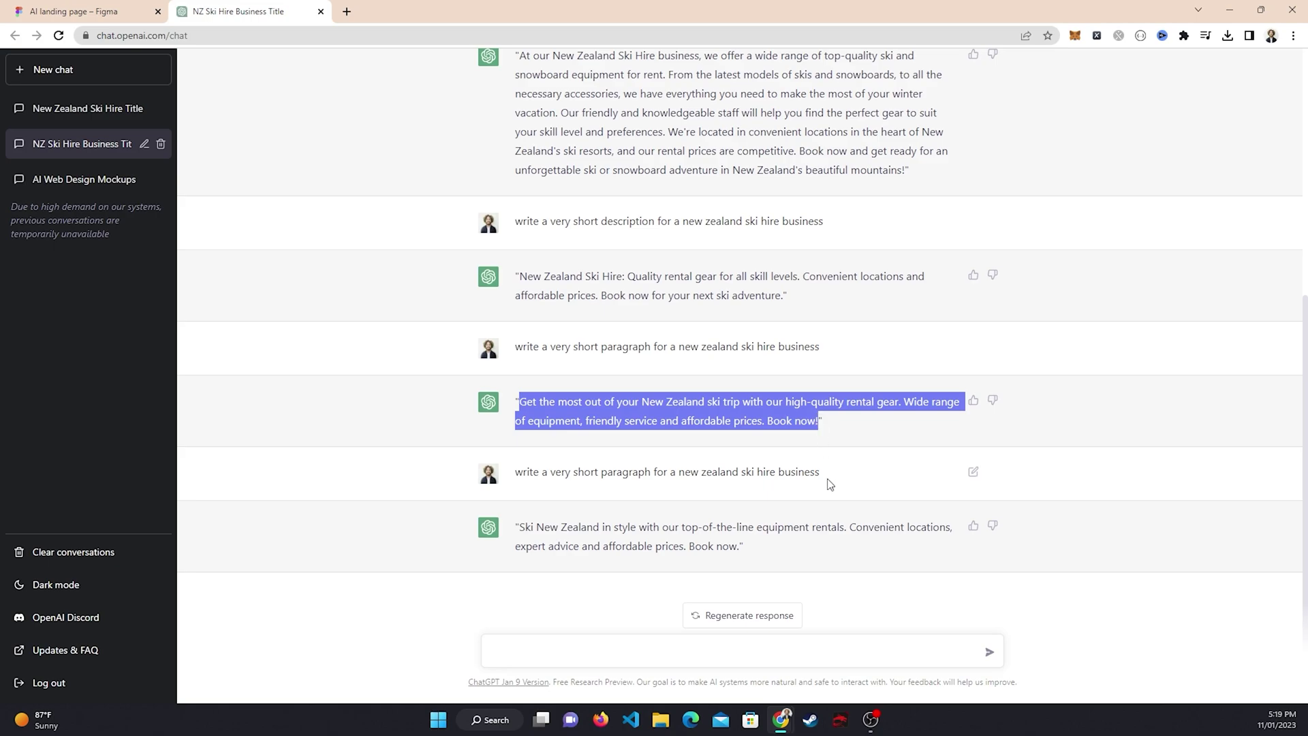
pyautogui.click(88, 11)
pyautogui.doubleClick(630, 338)
pyautogui.hotkey('ctrl', 'v')
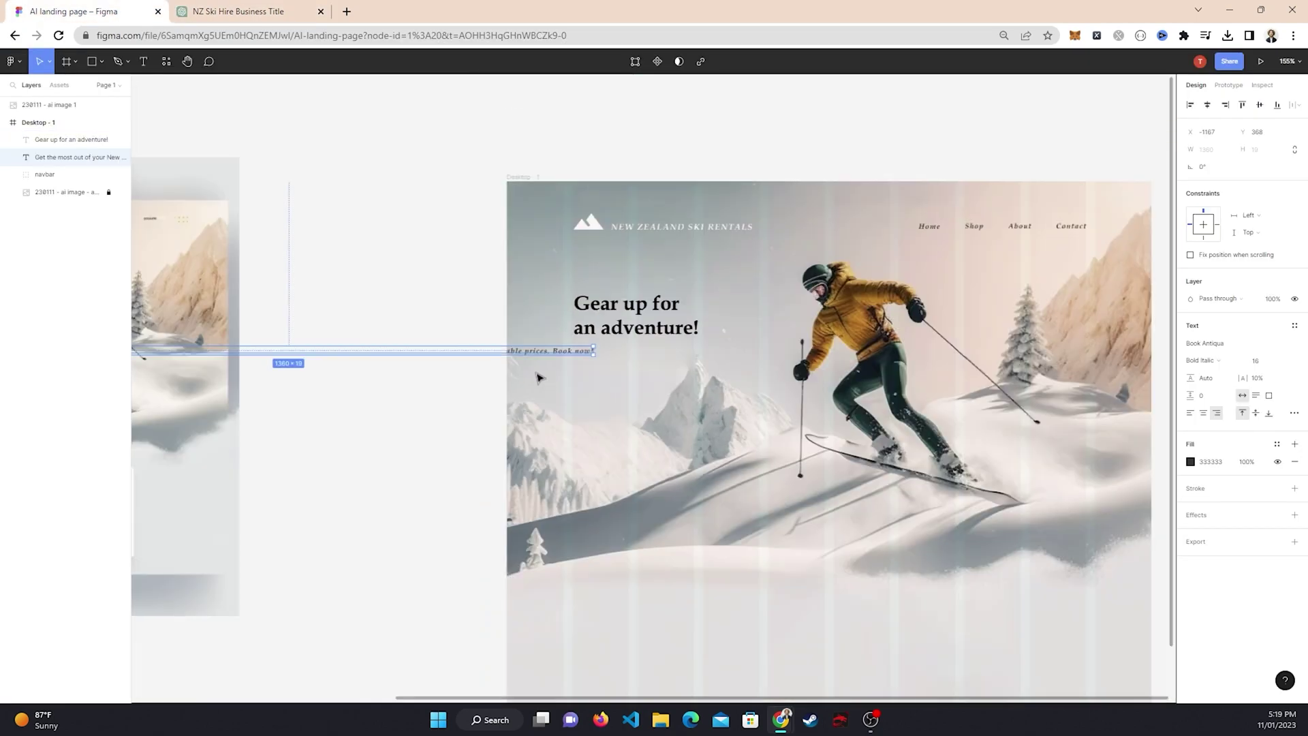
# Move the pasted paragraph under the heading at X 149, Y 377 and narrow its text box to about 289 wide
pyautogui.scroll(-5, 538, 375)
pyautogui.moveTo(602, 365); pyautogui.dragTo(1027, 368)
pyautogui.scroll(-3, 604, 371)
pyautogui.moveTo(627, 365); pyautogui.dragTo(683, 363)
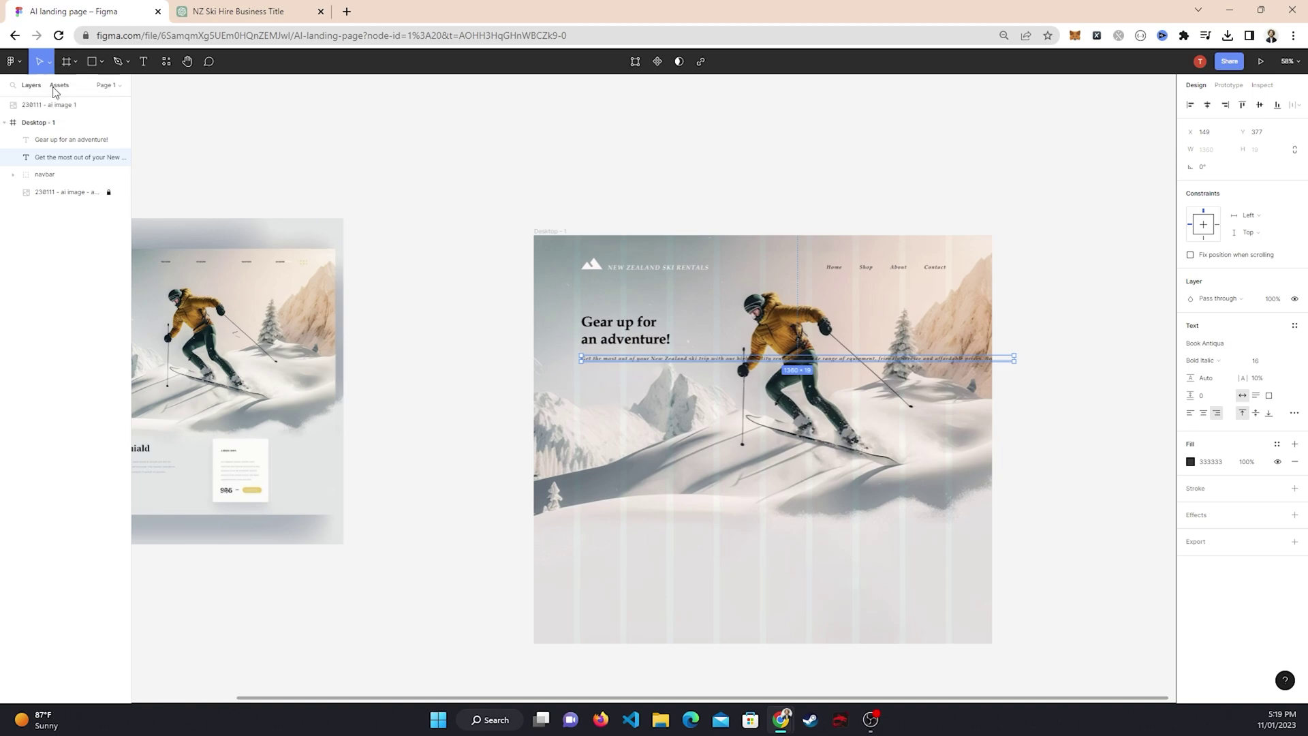
pyautogui.moveTo(1015, 357); pyautogui.dragTo(674, 370)
# Left-align the paragraph text and shift it slightly to X 146, Y 379
pyautogui.scroll(4, 674, 370)
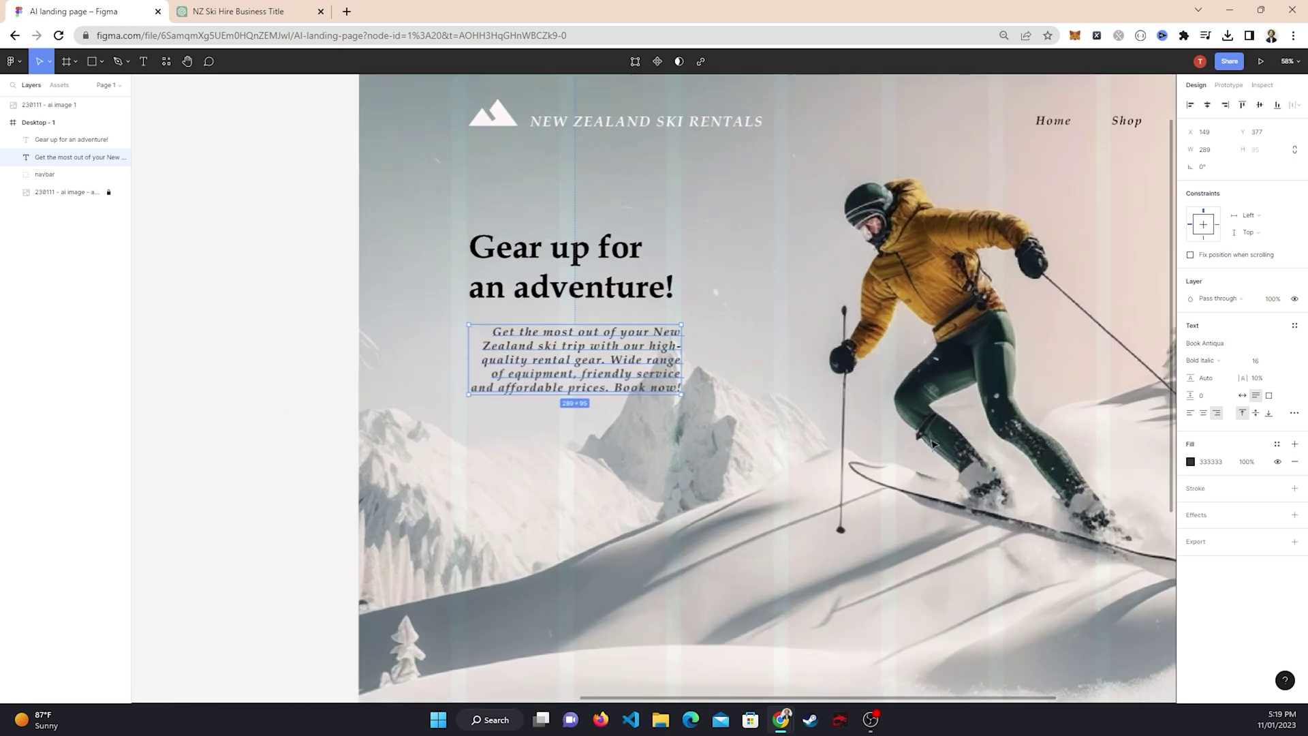
pyautogui.click(1191, 413)
pyautogui.scroll(-2, 700, 417)
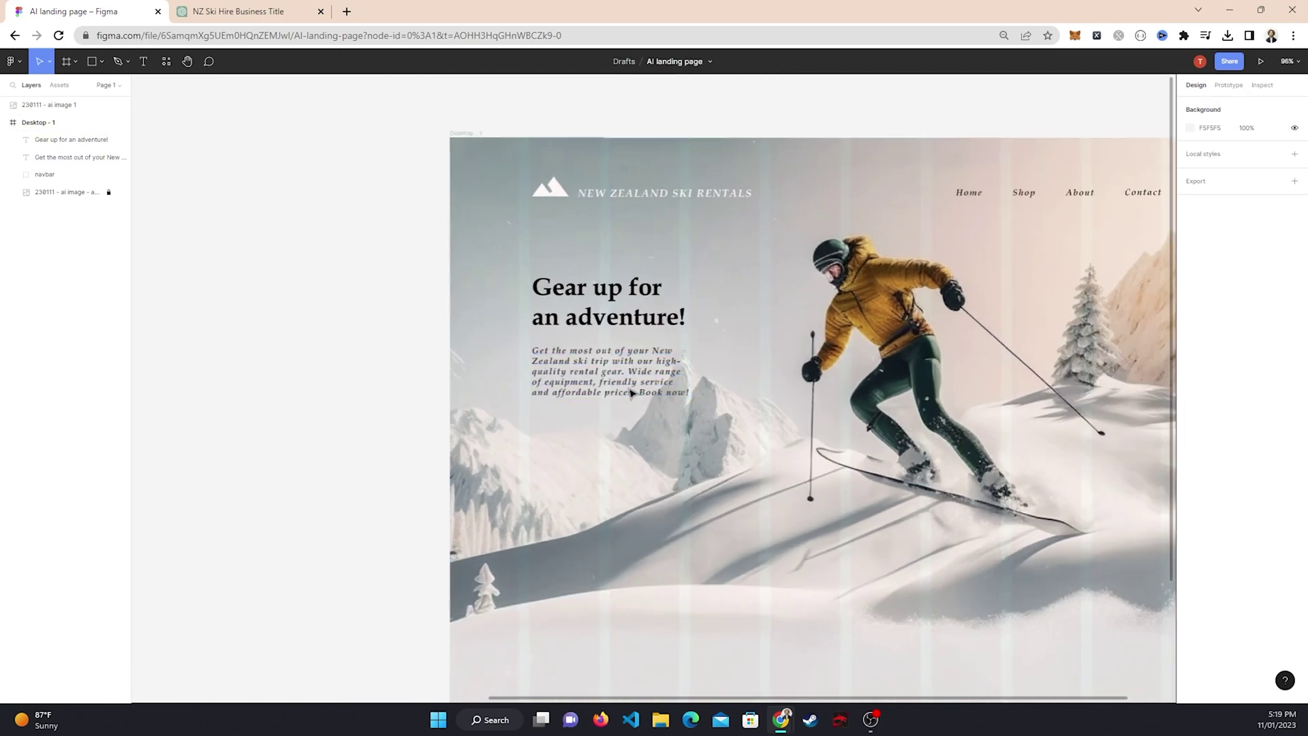
pyautogui.scroll(2, 627, 374)
pyautogui.moveTo(627, 374); pyautogui.dragTo(631, 383)
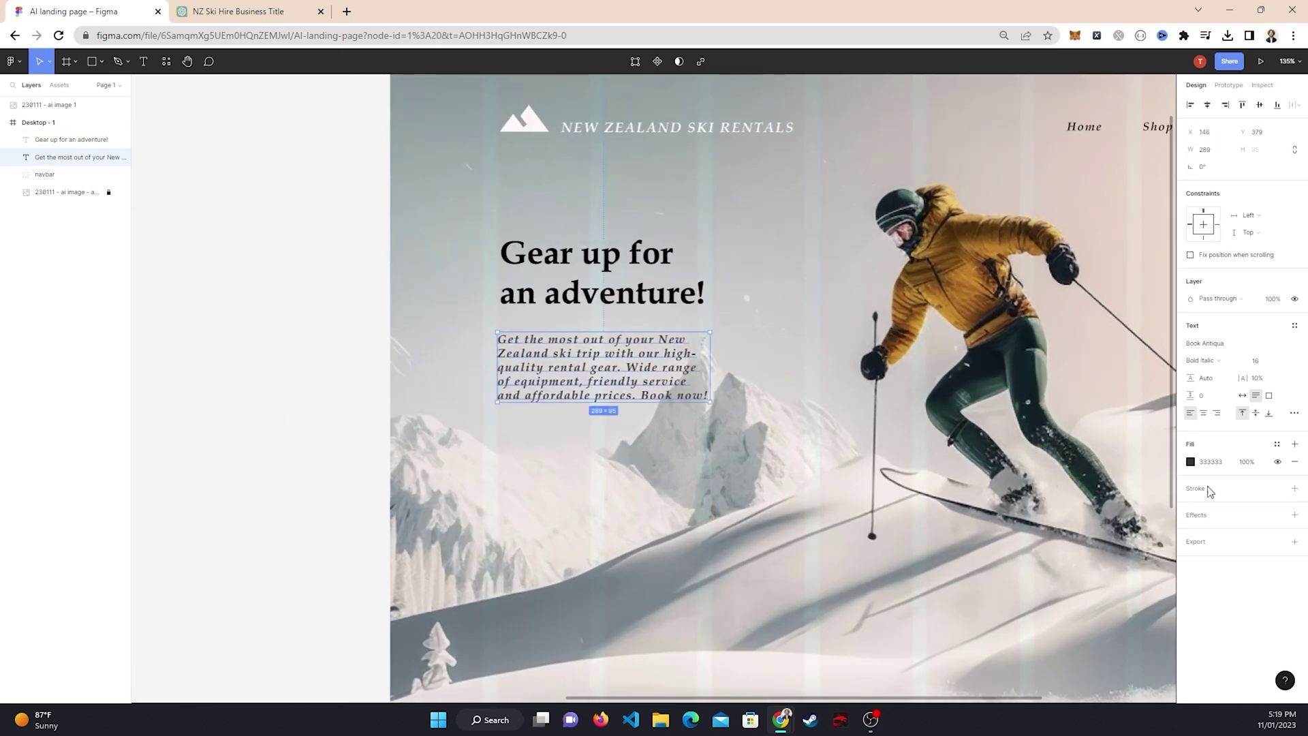
# Fill the paragraph with the Gray 3 colour, detach that colour style, and set the font style to Regular
pyautogui.click(1277, 444)
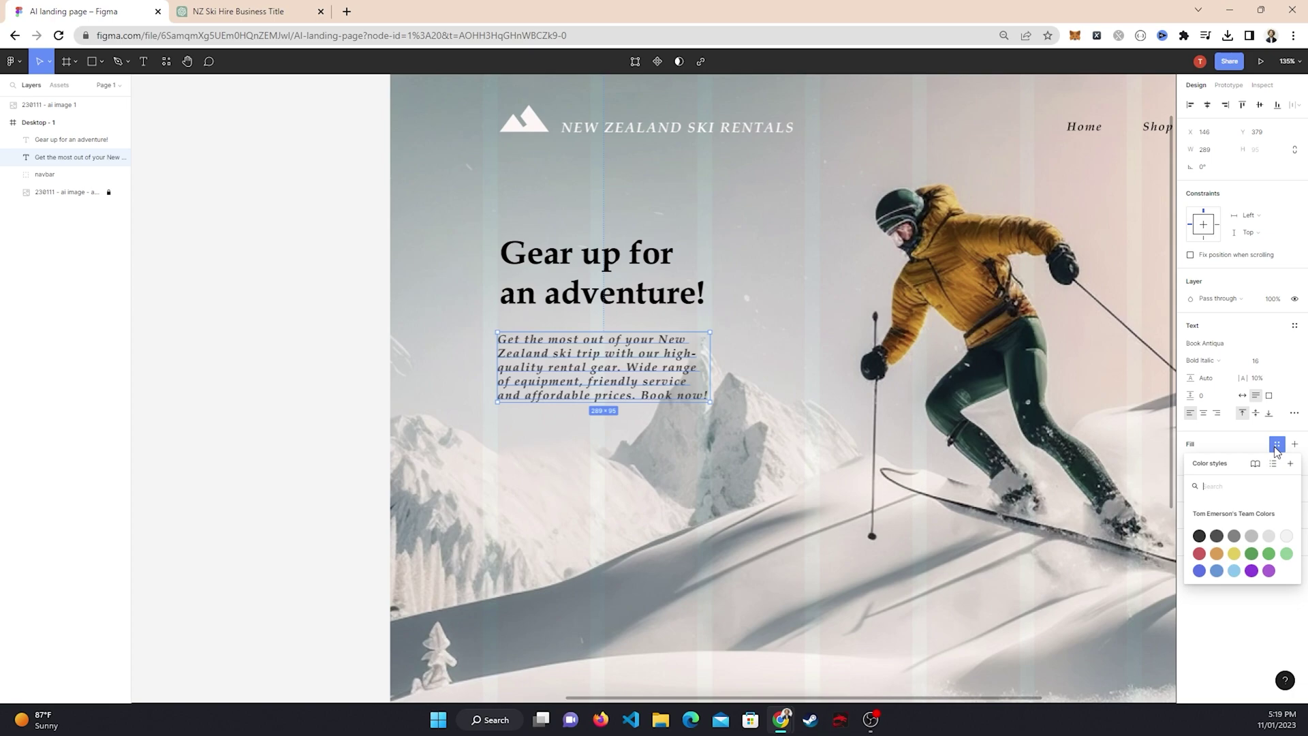
pyautogui.click(1234, 536)
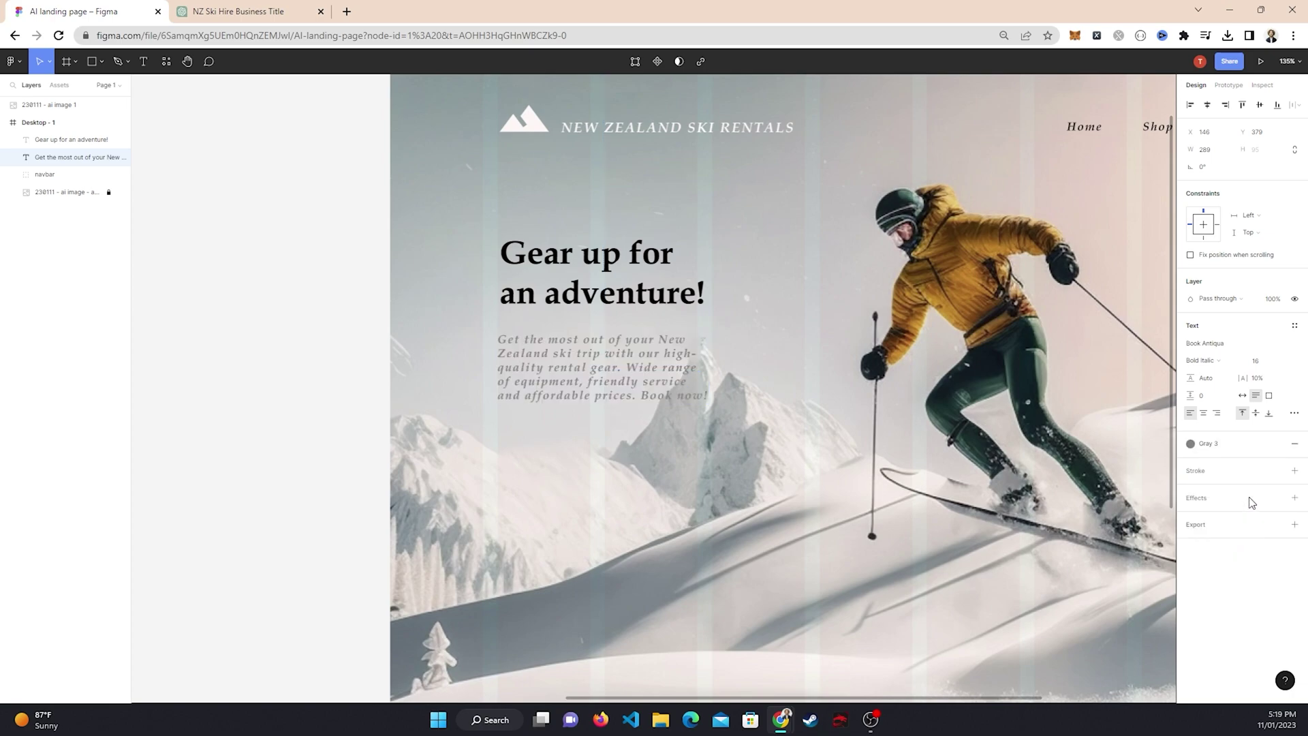
pyautogui.click(1277, 446)
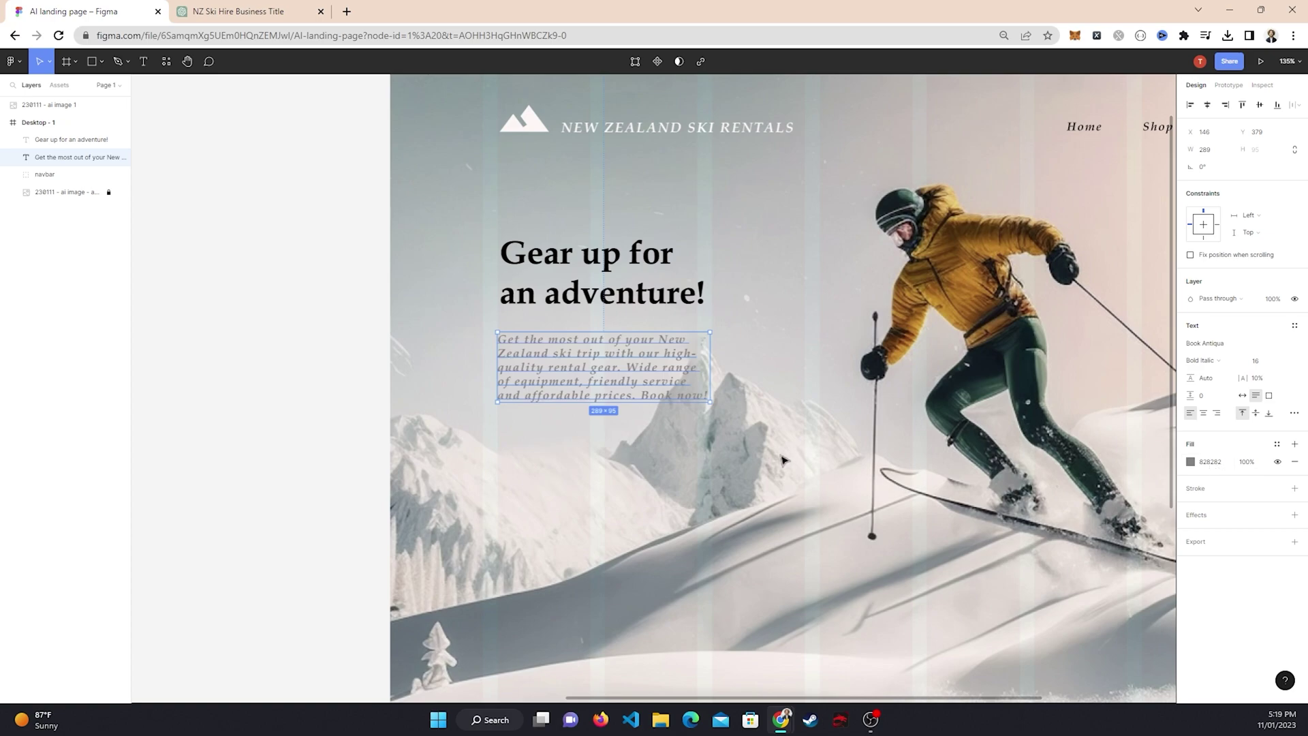
pyautogui.click(1229, 360)
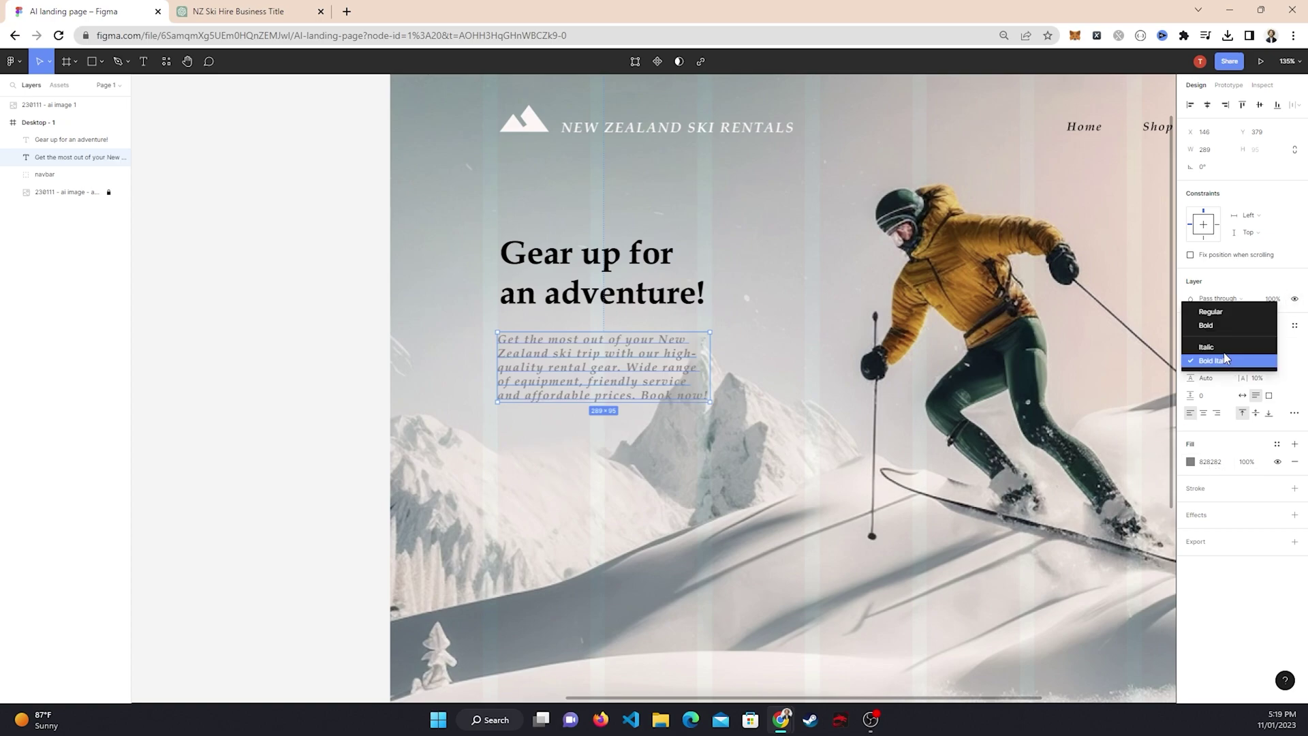
pyautogui.click(1219, 312)
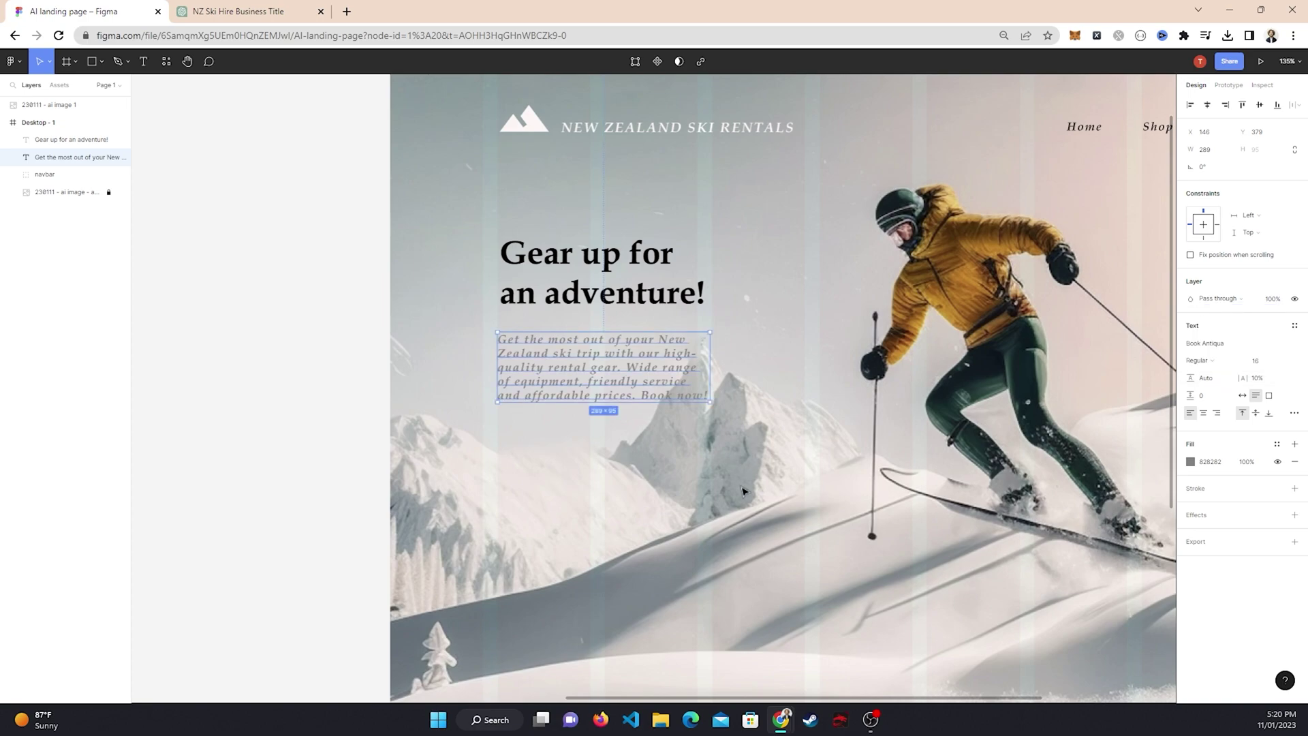
pyautogui.scroll(3, 764, 469)
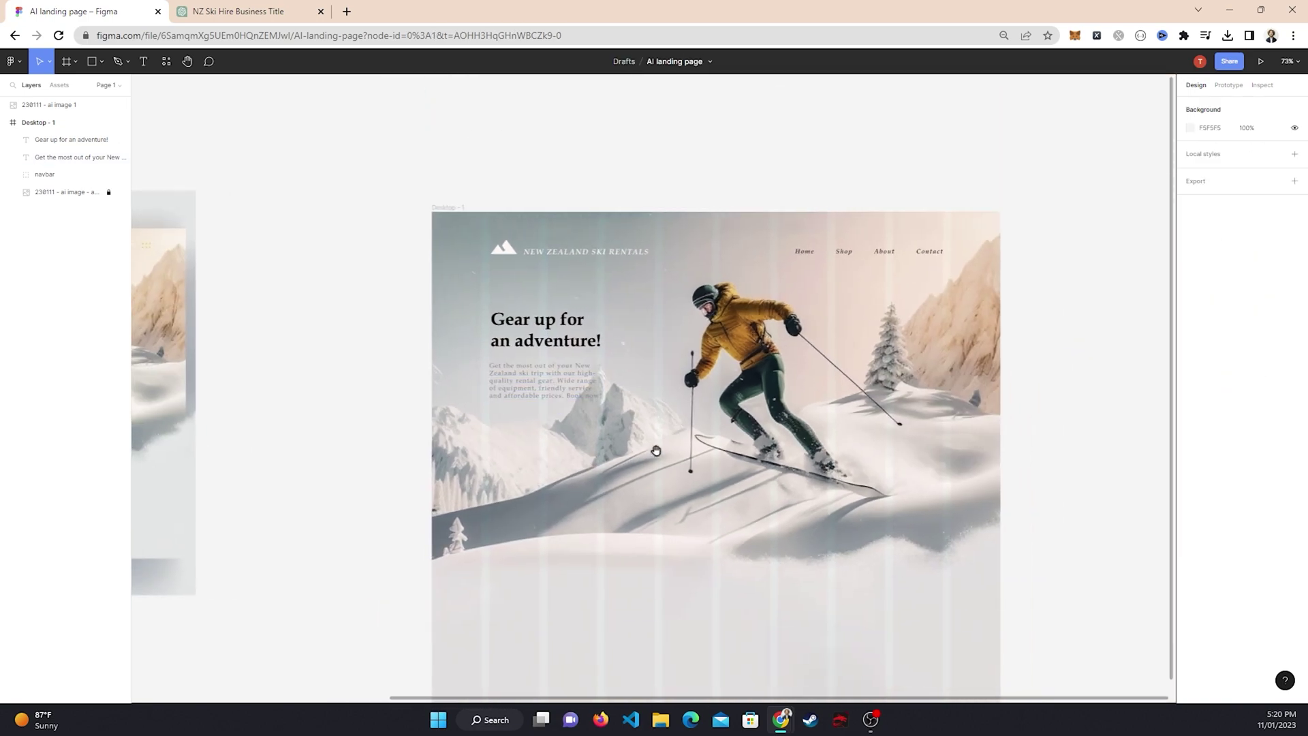
# Move the heading and paragraph together up by about 50 px, closer to the navbar
pyautogui.click(507, 354)
pyautogui.keyDown('shift'); pyautogui.click(528, 303); pyautogui.keyUp('shift')
pyautogui.moveTo(528, 303); pyautogui.dragTo(528, 284)
# Narrow the paragraph's text box to about 264 wide
pyautogui.click(497, 370)
pyautogui.click(539, 351)
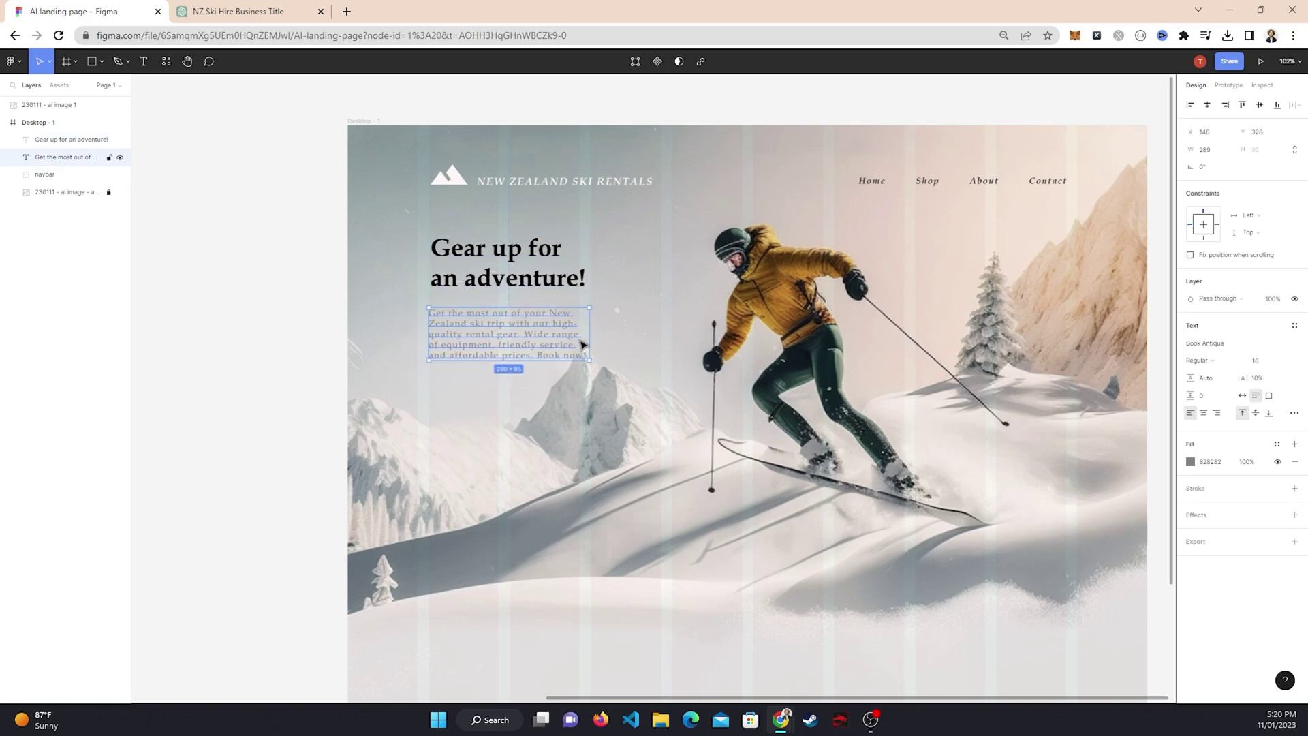
pyautogui.moveTo(586, 336); pyautogui.dragTo(578, 337)
pyautogui.click(668, 431)
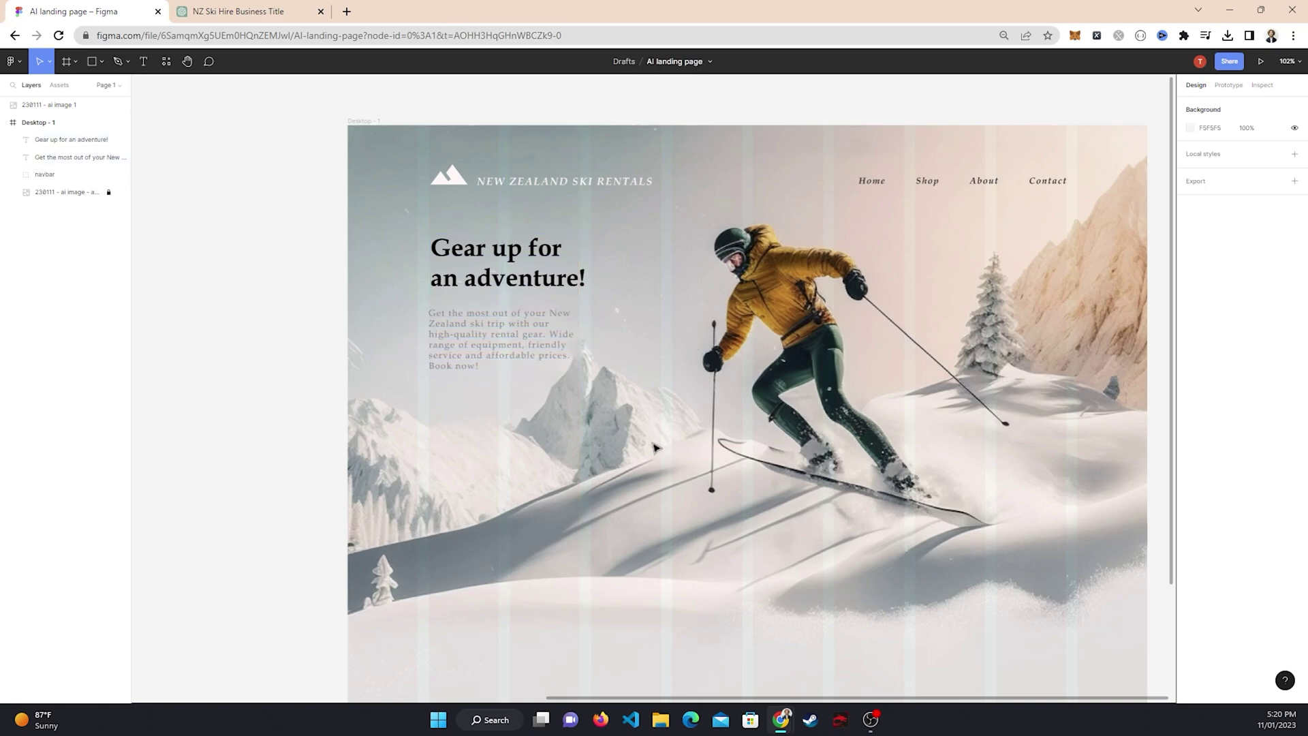
# Try a line height of 20 on the paragraph, and settle on 24
pyautogui.click(484, 358)
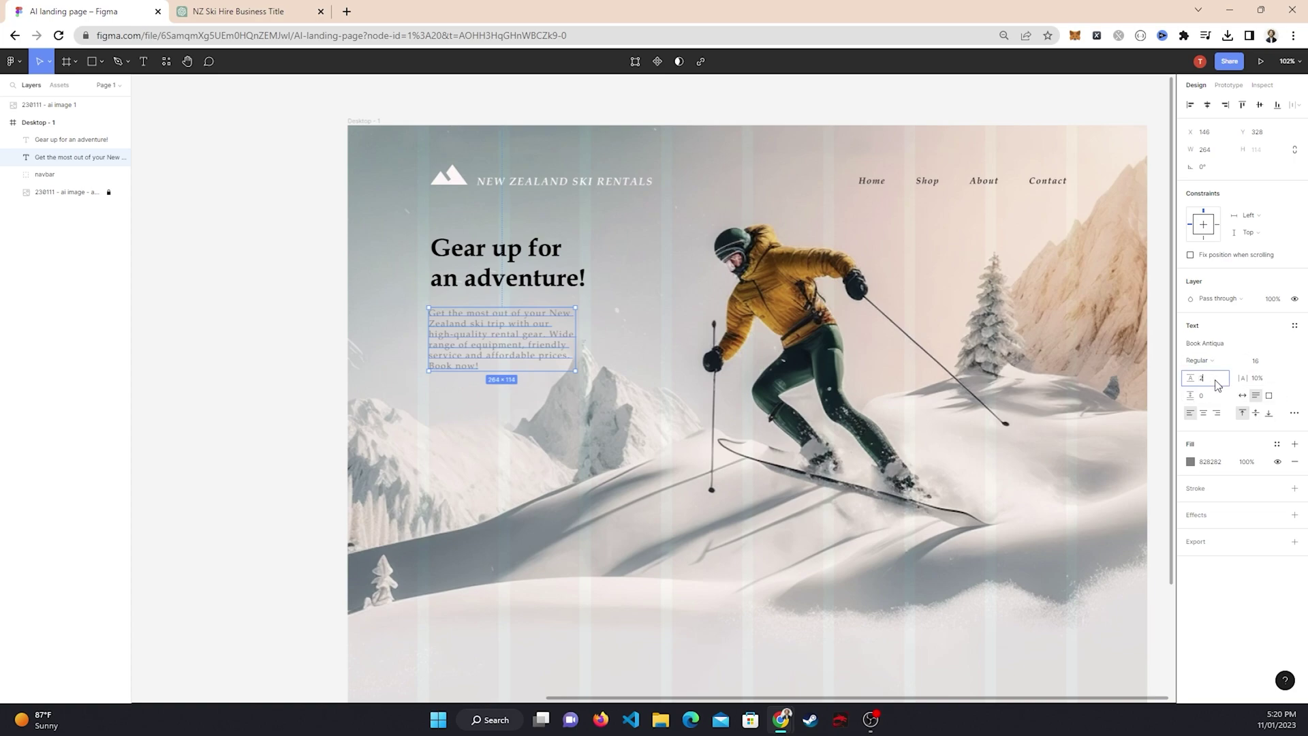
pyautogui.press('Return')
pyautogui.write('2')
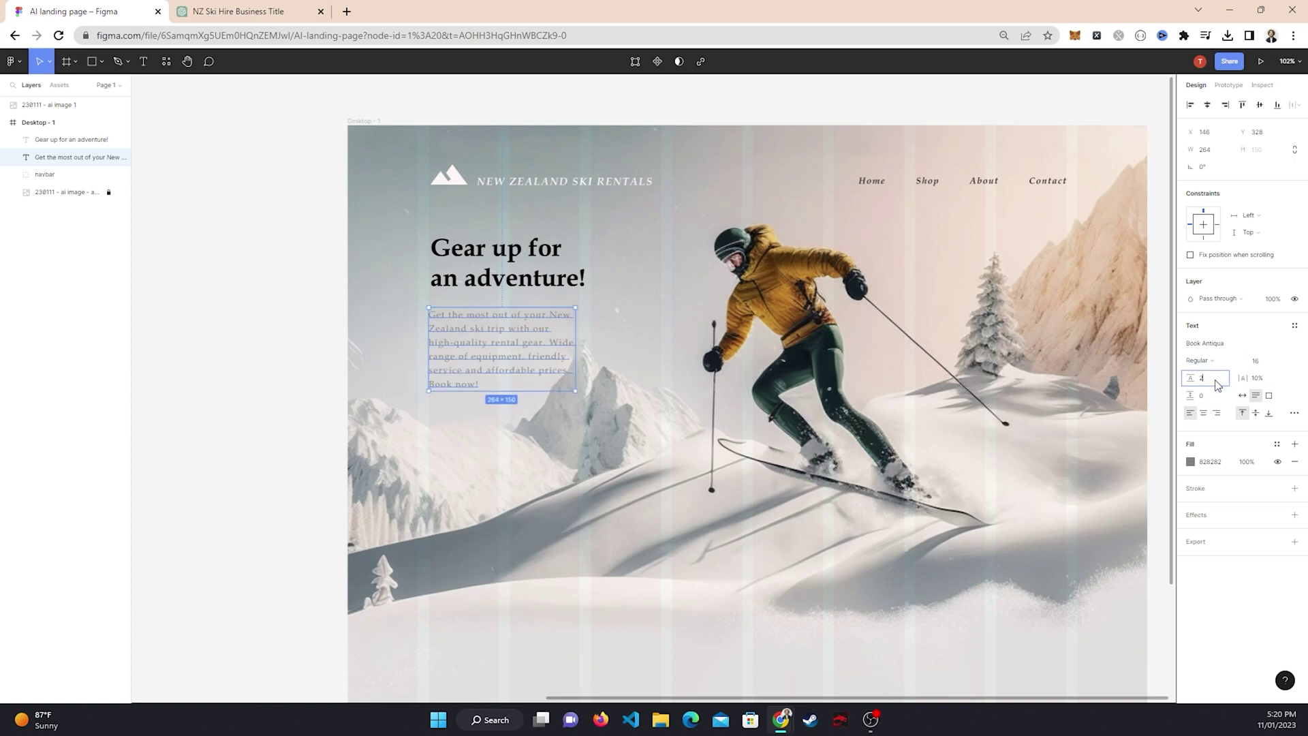
pyautogui.write('0')
pyautogui.press('Return')
pyautogui.write('24')
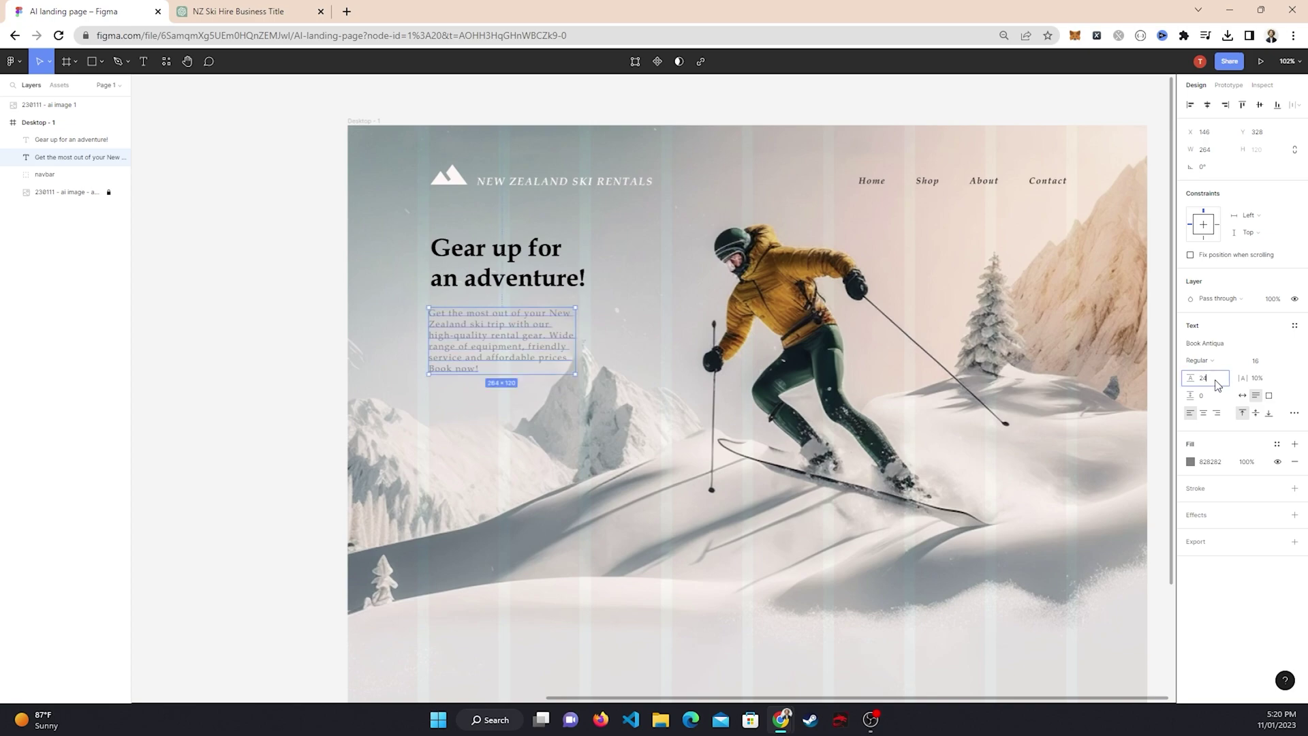
pyautogui.press('Return')
pyautogui.press('Escape')
# Unlock the background skiing image, enlarge it slightly beyond the frame's lower-right corner, and lock it again
pyautogui.scroll(-5, 743, 273)
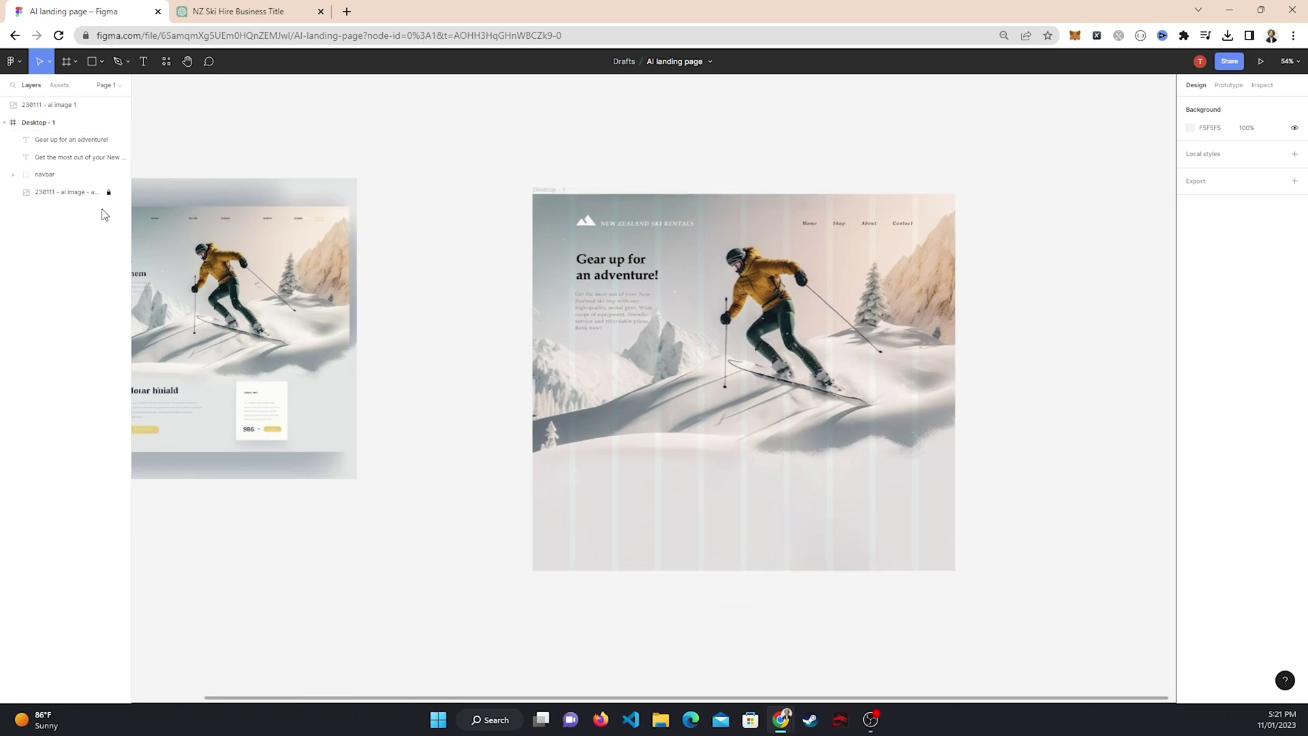
pyautogui.click(78, 193)
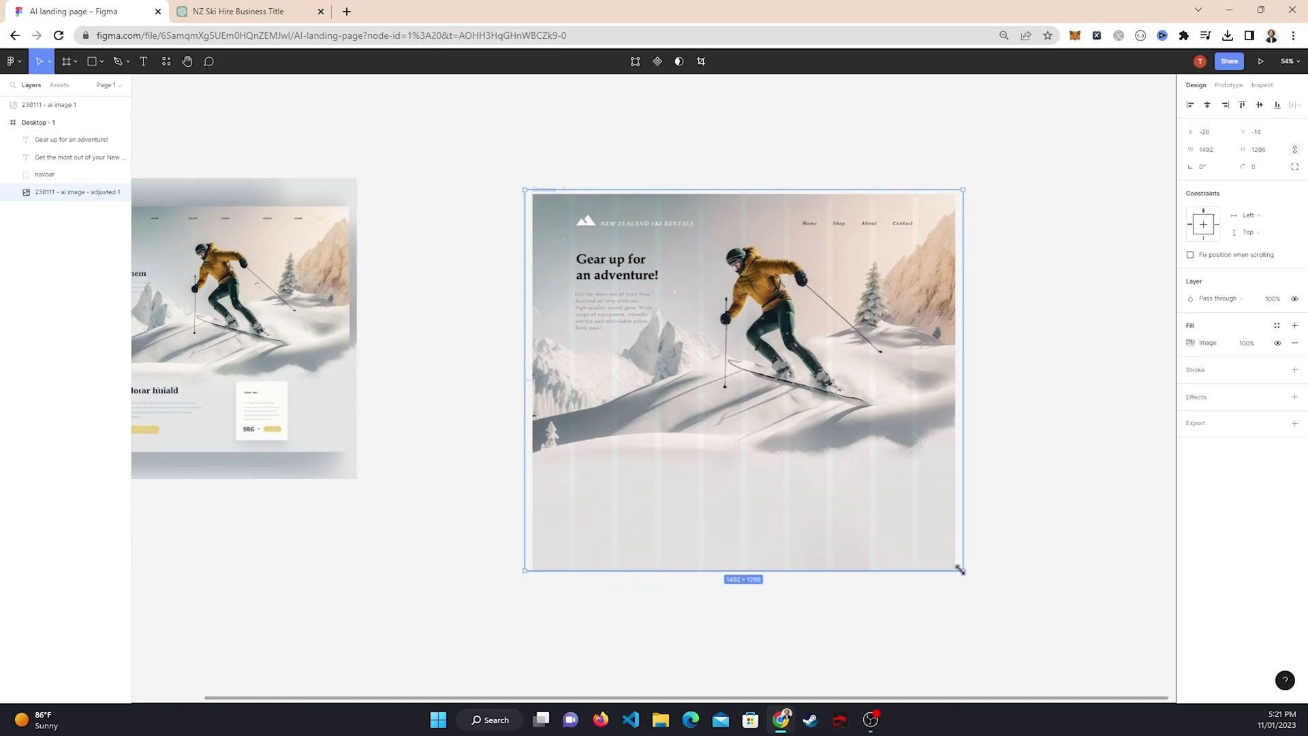
pyautogui.moveTo(959, 569); pyautogui.dragTo(984, 582)
pyautogui.click(1080, 552)
pyautogui.scroll(5, 792, 303)
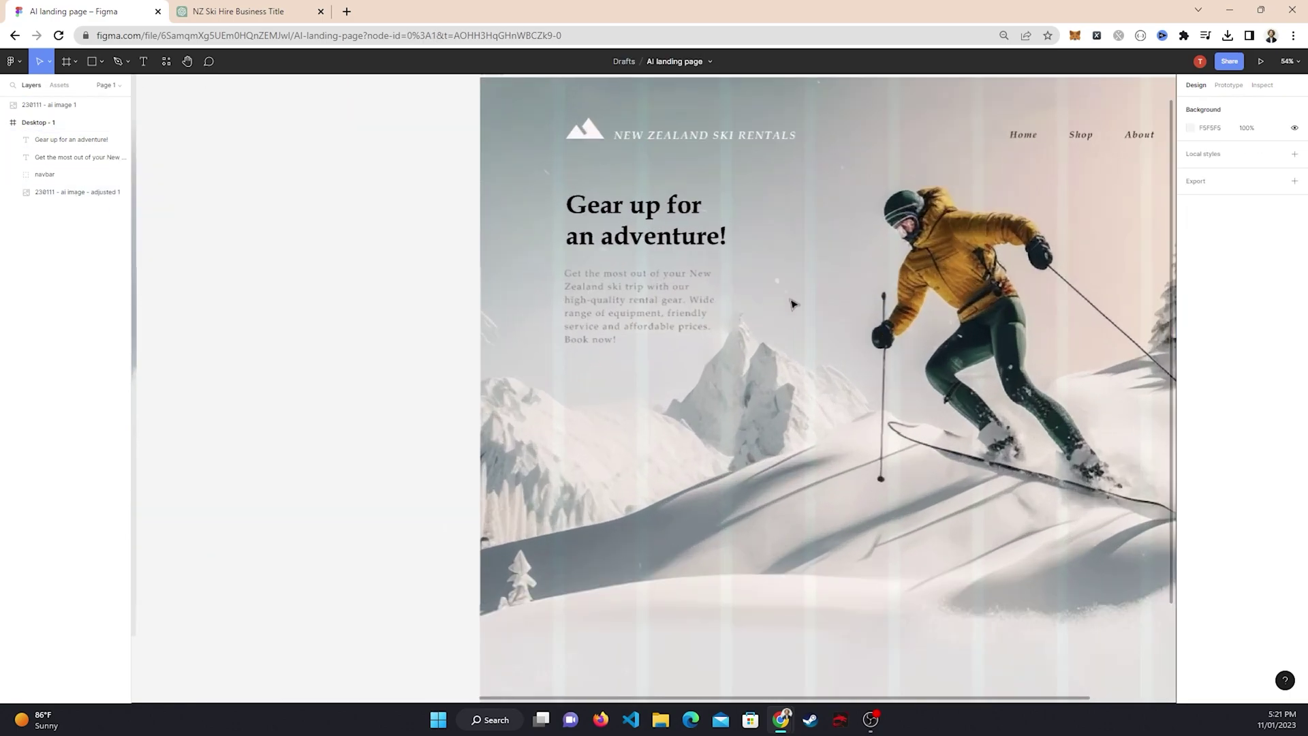
pyautogui.click(69, 192)
pyautogui.click(108, 192)
pyautogui.scroll(-3, 475, 418)
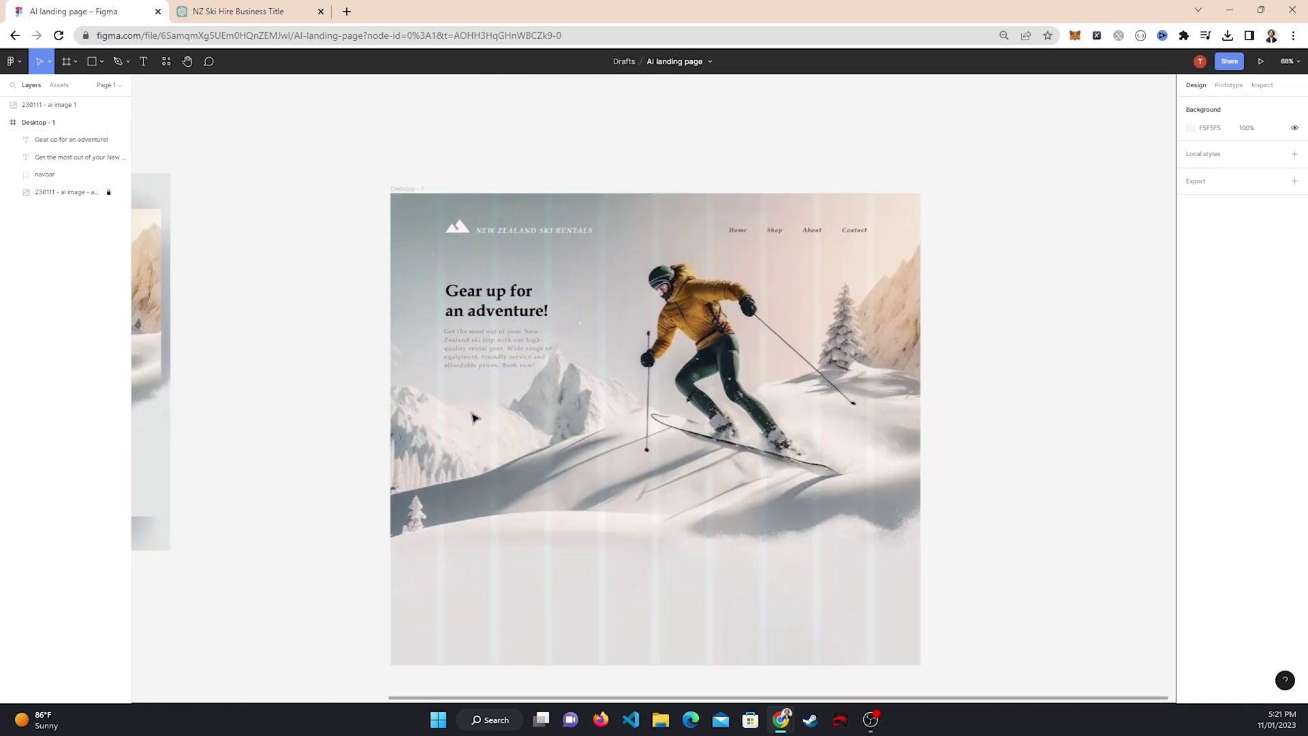
pyautogui.scroll(2, 475, 417)
pyautogui.hscroll(-1, 586, 429)
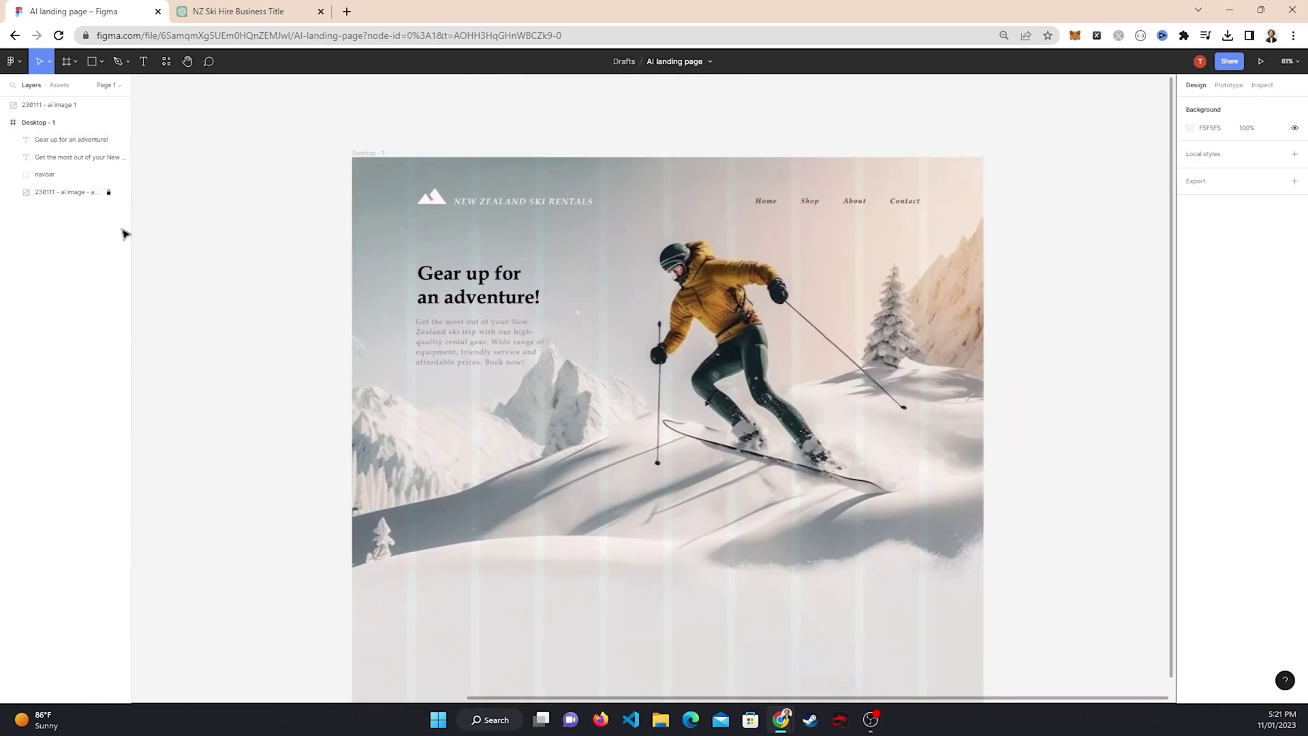
# Draw a rectangle about 223 × 63 below the paragraph, aligned with its left edge, and set its corner radius to 10
pyautogui.click(93, 62)
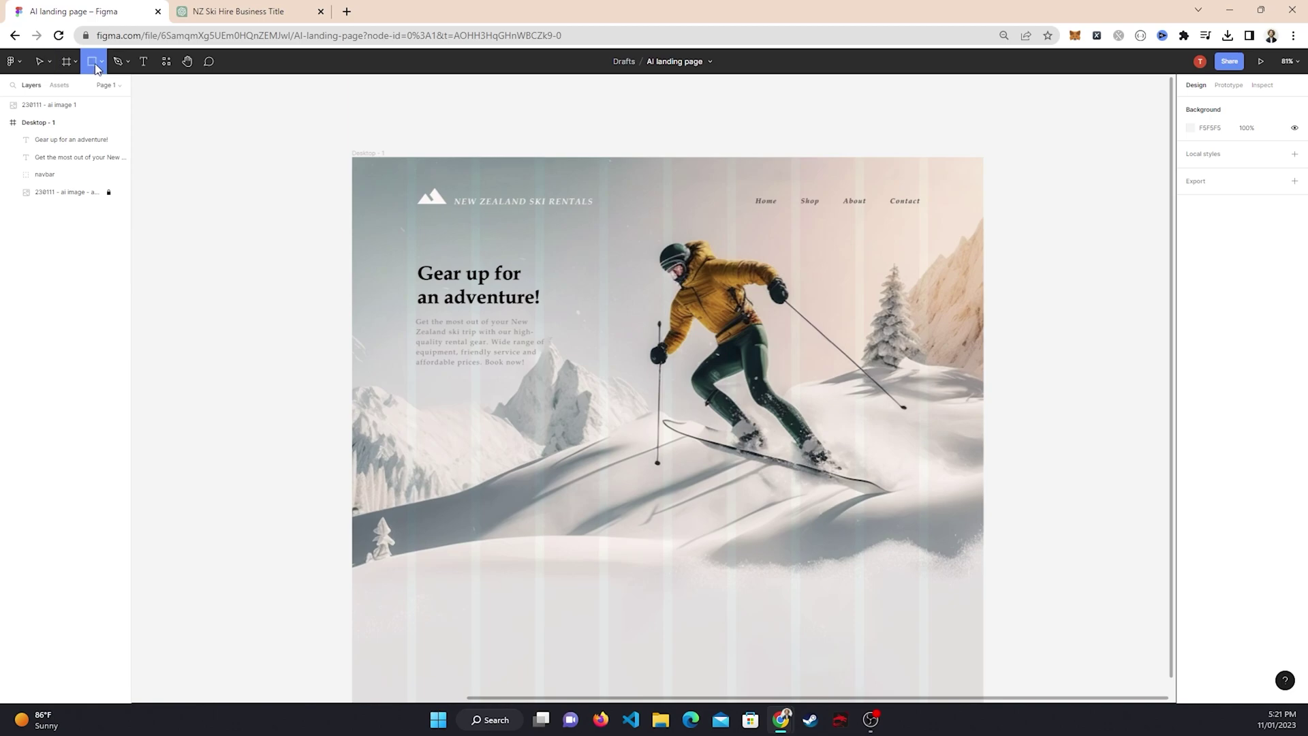
pyautogui.keyDown('ctrl'); pyautogui.scroll(3, 403, 372); pyautogui.keyUp('ctrl')
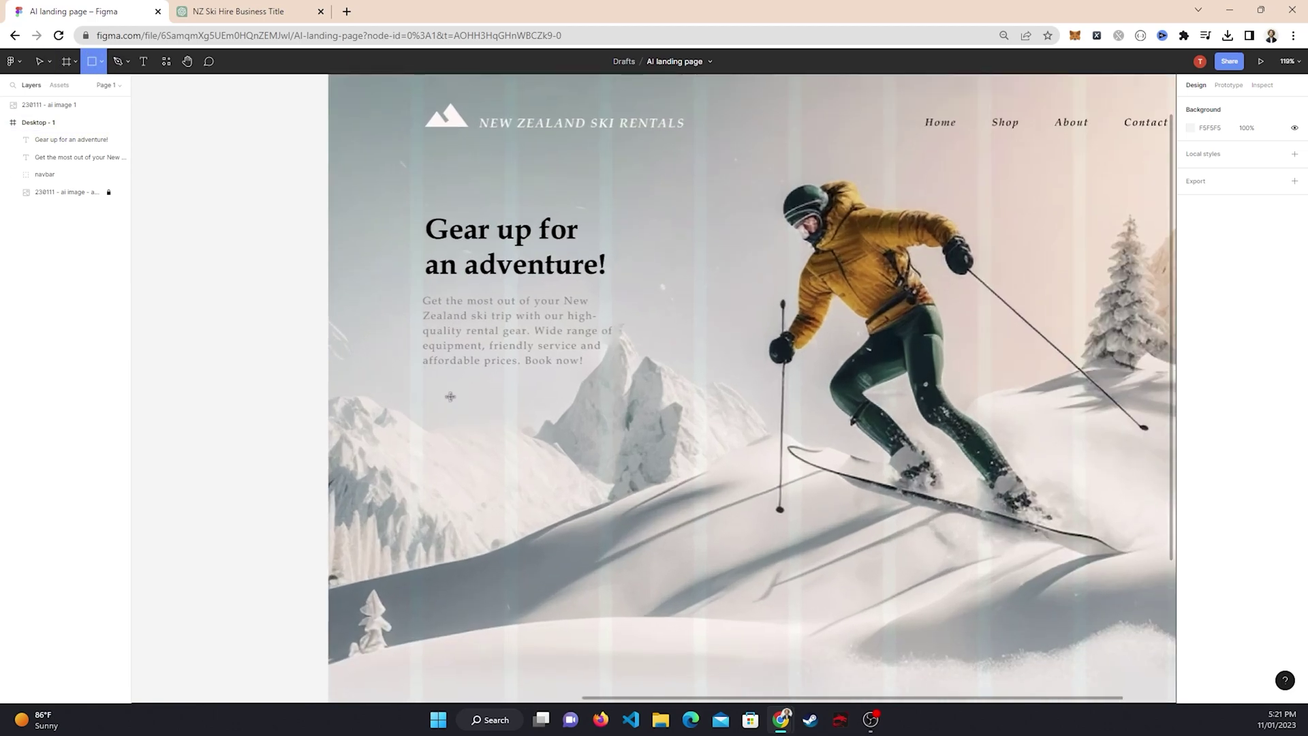
pyautogui.moveTo(425, 397)
pyautogui.mouseDown()
pyautogui.moveTo(587, 436)
pyautogui.moveTo(568, 436)
pyautogui.mouseUp()
pyautogui.keyDown('ctrl'); pyautogui.scroll(3, 517, 494); pyautogui.keyUp('ctrl')
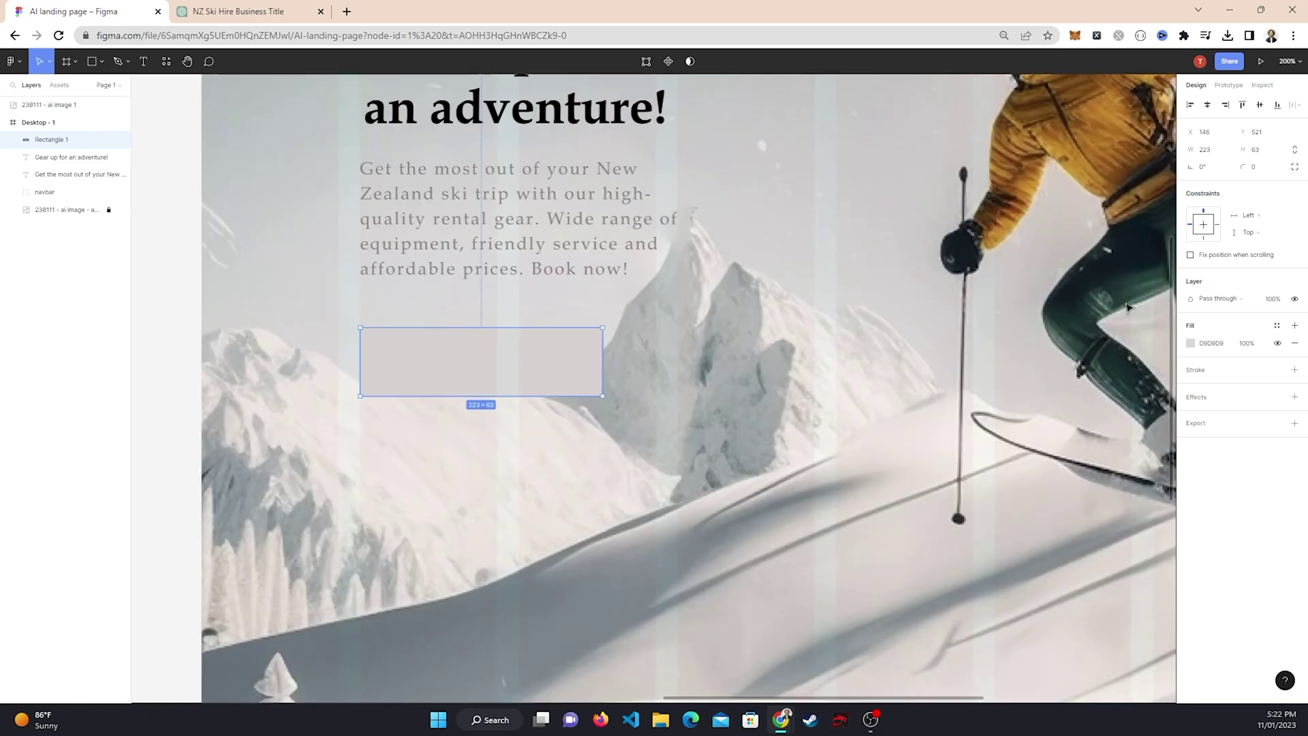
pyautogui.click(976, 262)
pyautogui.click(501, 363)
pyautogui.keyDown('ctrl'); pyautogui.scroll(-4, 607, 365); pyautogui.keyUp('ctrl')
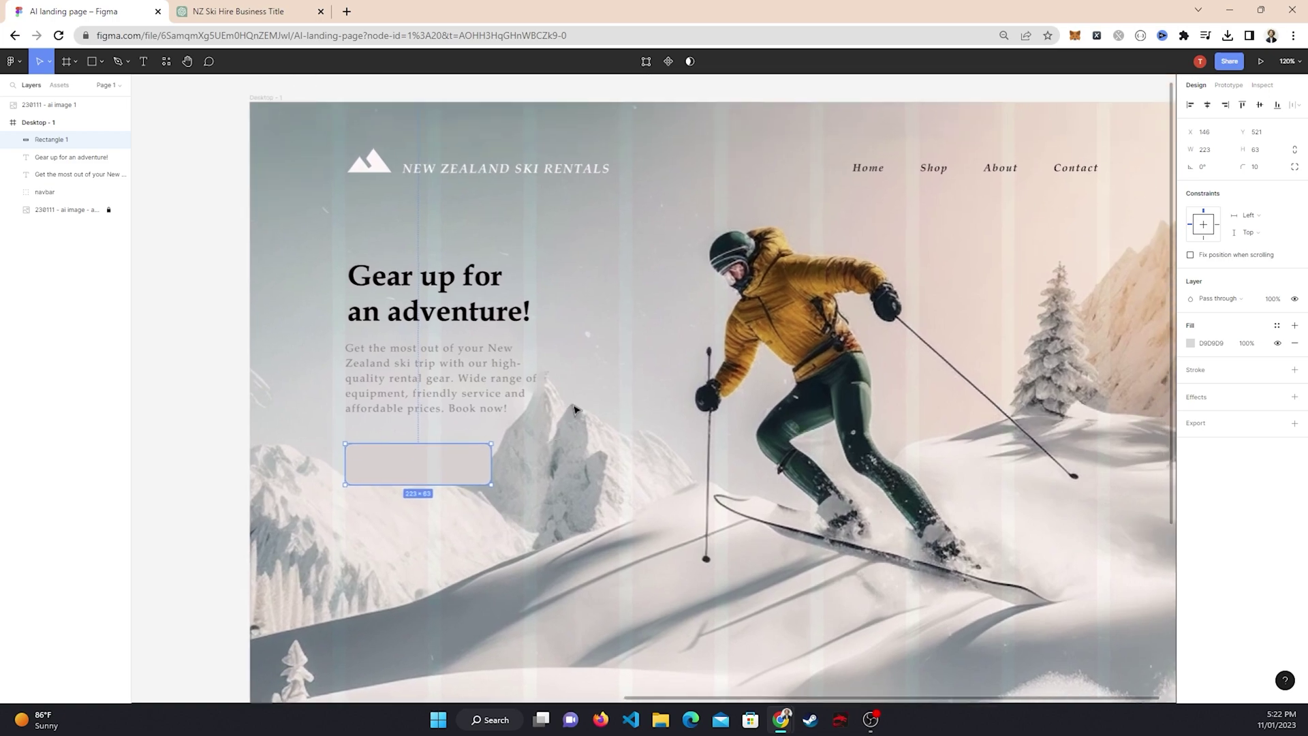
# Hide the 10-column layout grid on the Desktop - 1 frame
pyautogui.keyDown('ctrl'); pyautogui.scroll(-3, 575, 409); pyautogui.keyUp('ctrl')
pyautogui.press('Escape')
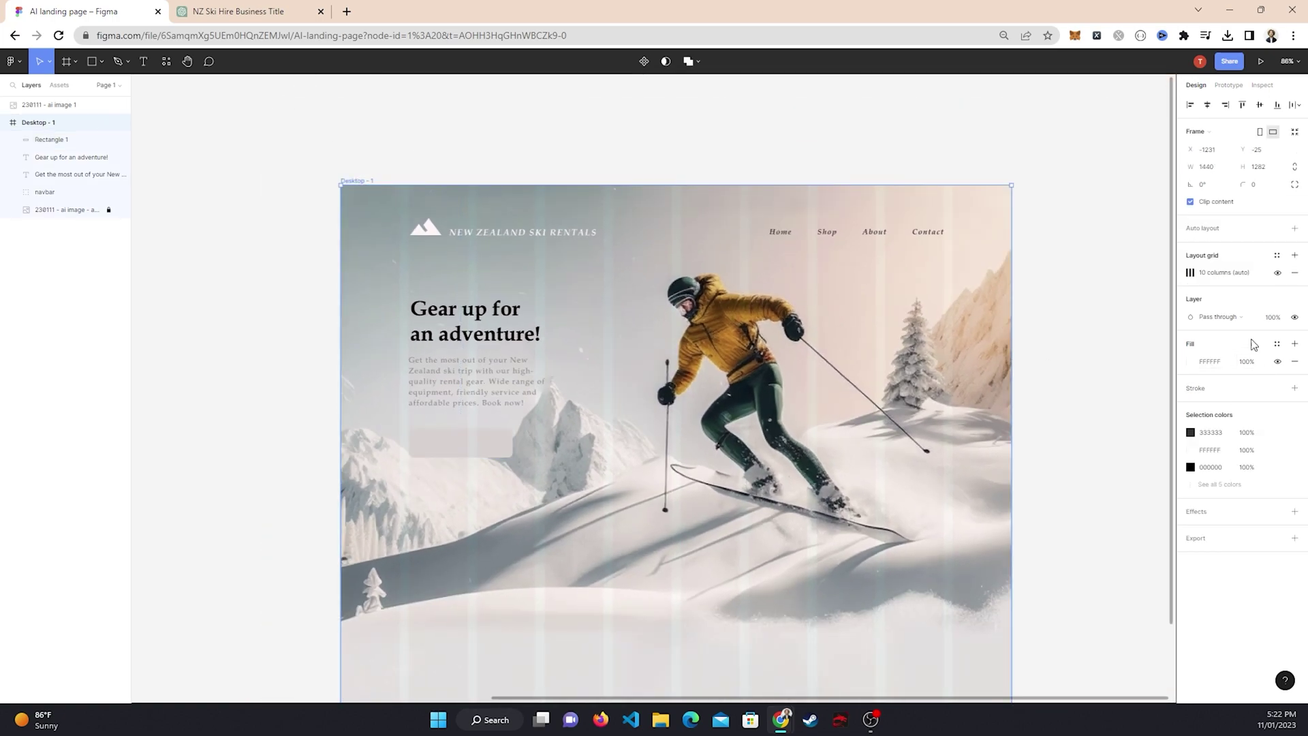
pyautogui.click(1278, 273)
pyautogui.press('Escape')
pyautogui.keyDown('ctrl'); pyautogui.scroll(5, 628, 380); pyautogui.keyUp('ctrl')
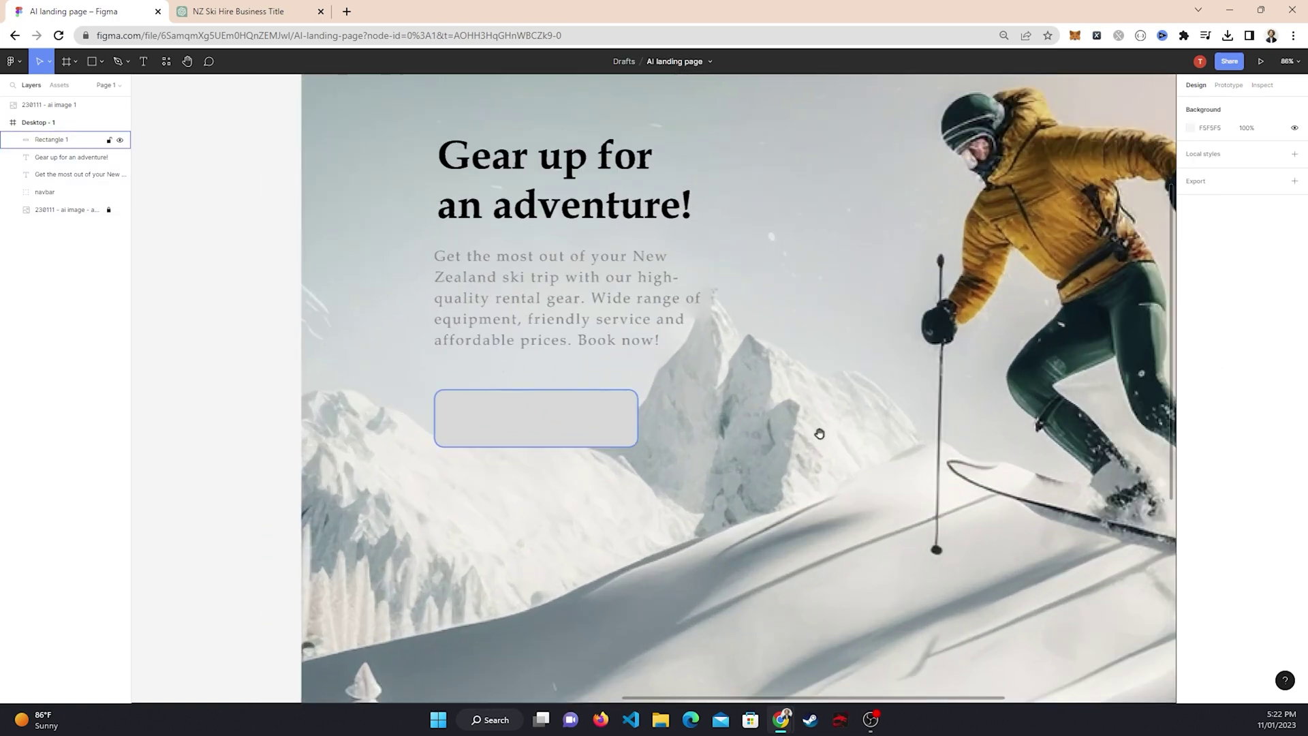
pyautogui.keyDown('ctrl'); pyautogui.scroll(-2, 628, 380); pyautogui.keyUp('ctrl')
pyautogui.click(549, 363)
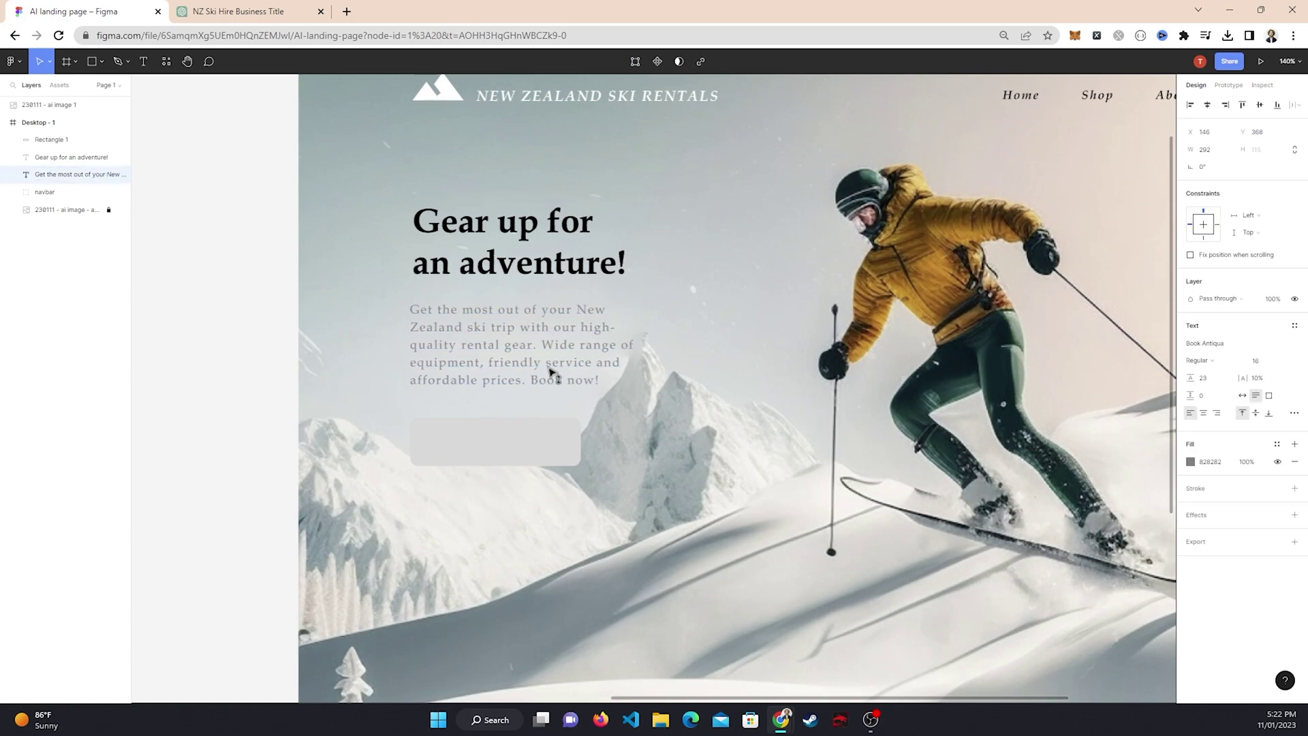
pyautogui.press('Escape')
pyautogui.keyDown('ctrl'); pyautogui.scroll(-2, 681, 389); pyautogui.keyUp('ctrl')
pyautogui.keyDown('ctrl'); pyautogui.scroll(4, 734, 399); pyautogui.keyUp('ctrl')
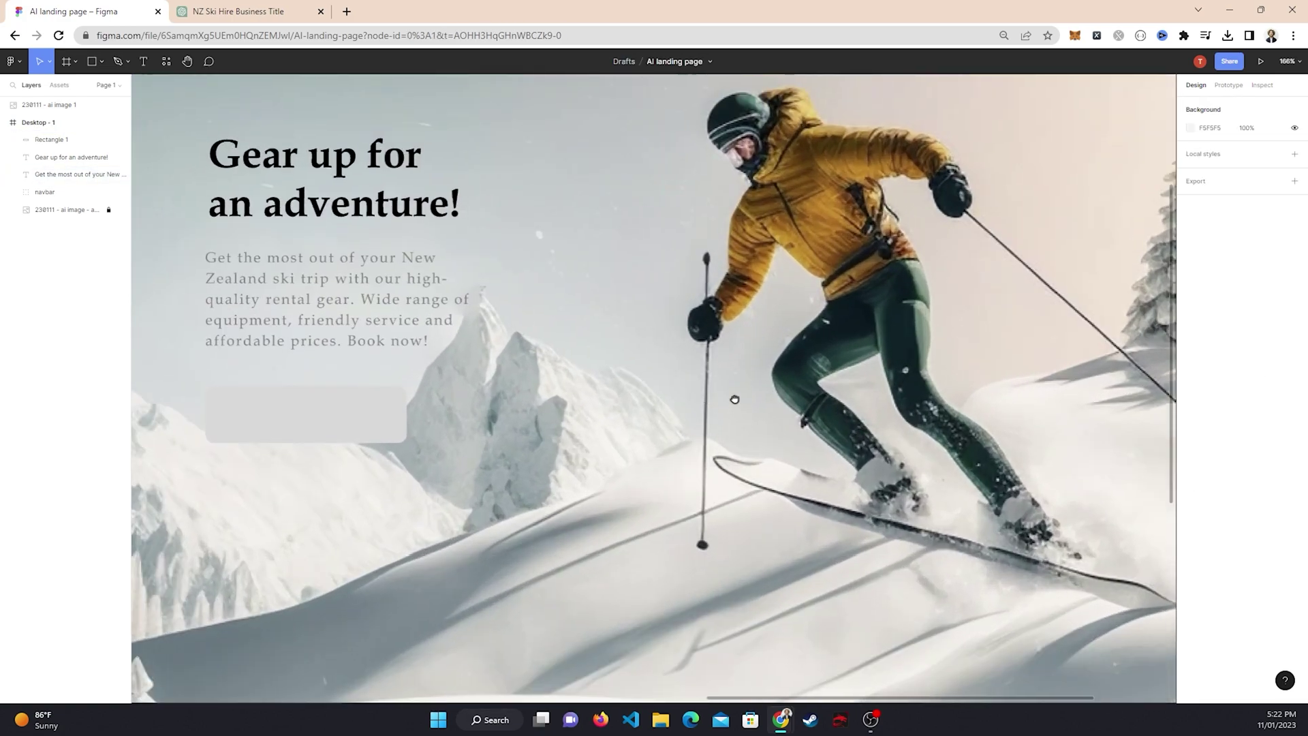
# Set the fill colour of the rectangle below the paragraph to FFB042
pyautogui.moveTo(734, 399); pyautogui.dragTo(799, 384)
pyautogui.click(353, 397)
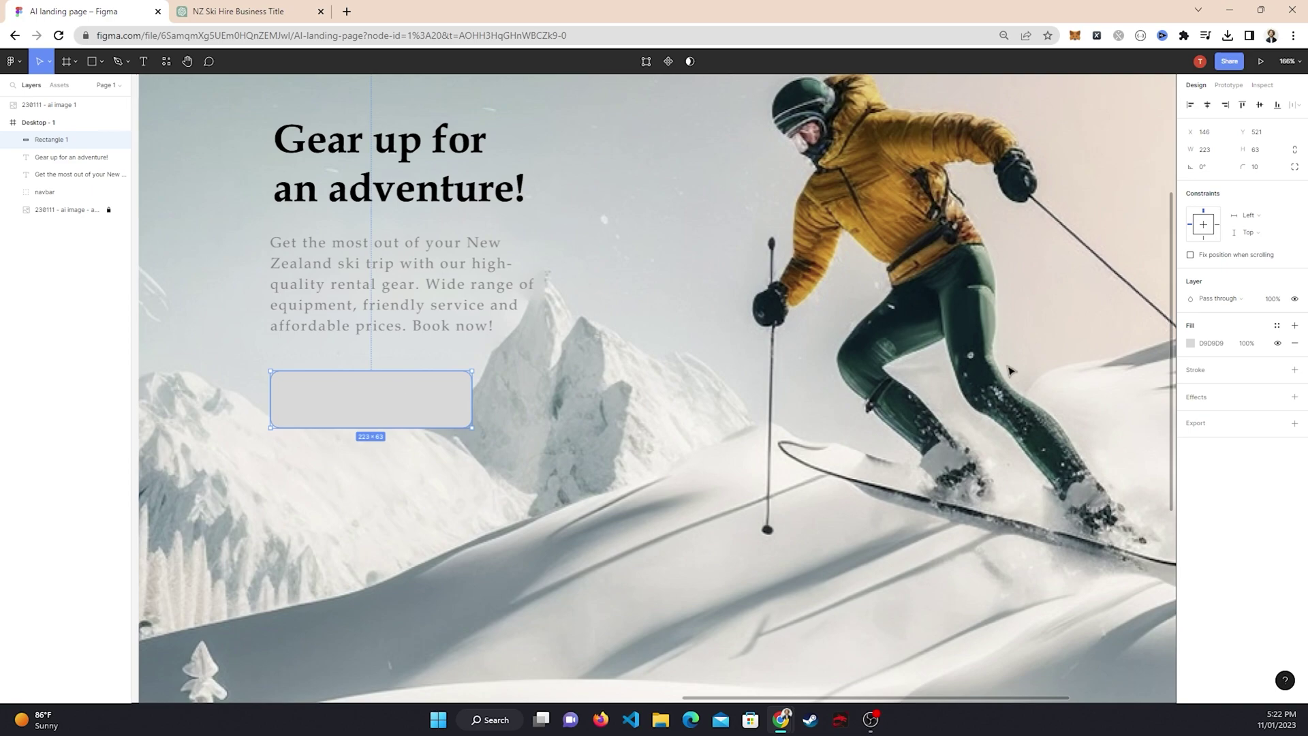
pyautogui.click(1224, 340)
pyautogui.write('FFB042')
pyautogui.press('Return')
pyautogui.press('Escape')
pyautogui.keyDown('ctrl'); pyautogui.scroll(-4, 594, 381); pyautogui.keyUp('ctrl')
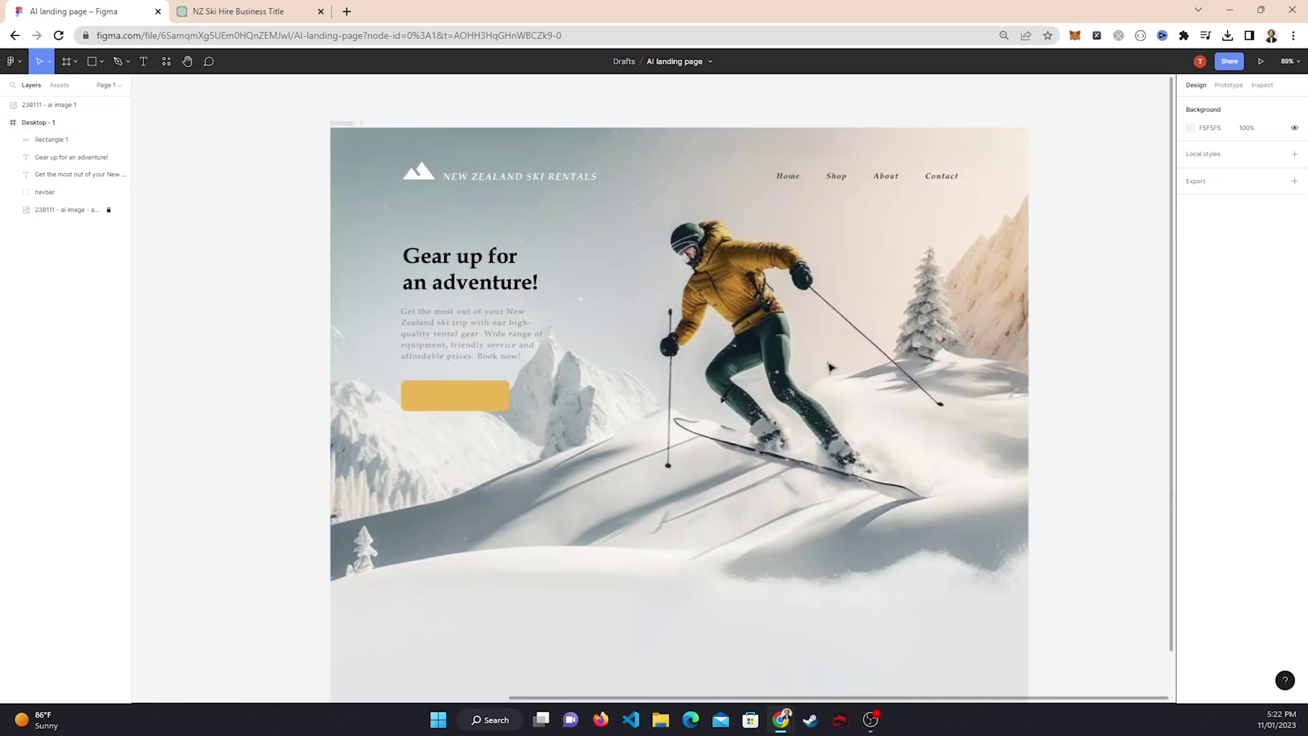
# Duplicate the hero paragraph, move the copy down over the yellow rectangle's lower edge, and bring it to the front
pyautogui.keyDown('ctrl'); pyautogui.scroll(5, 829, 368); pyautogui.keyUp('ctrl')
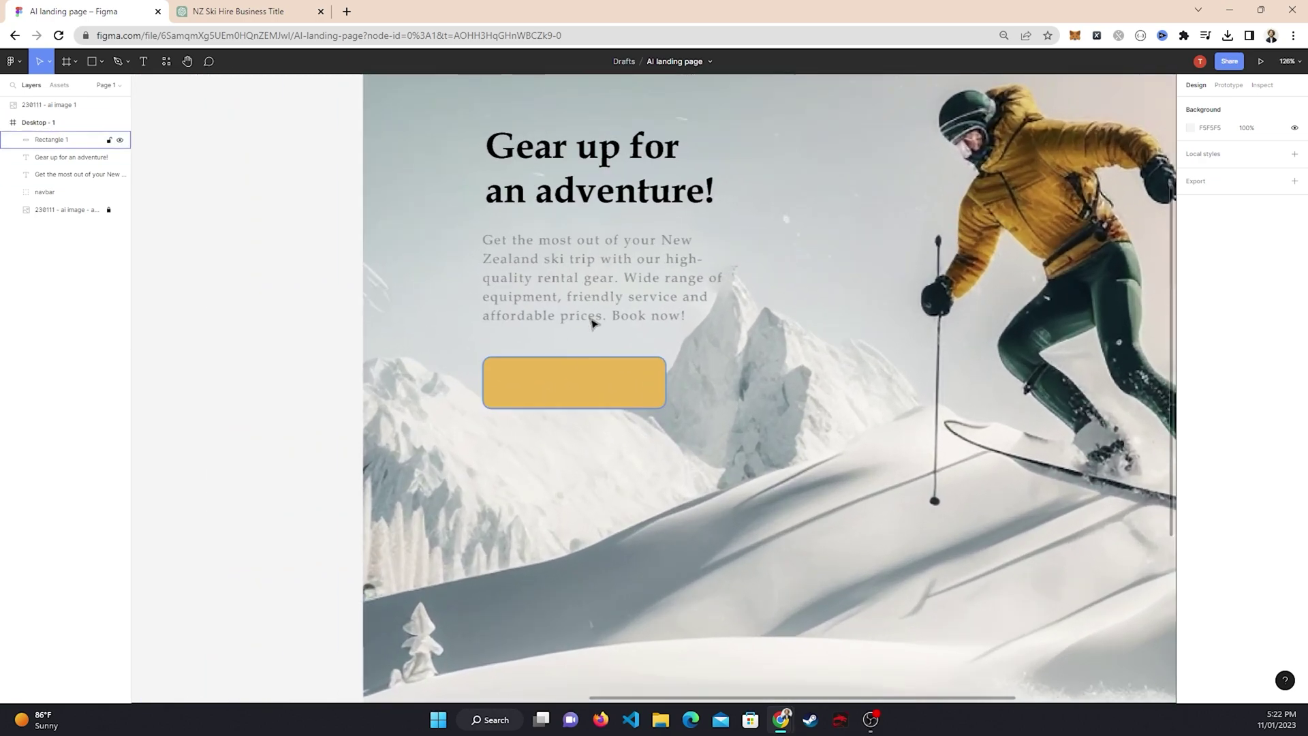
pyautogui.click(681, 315)
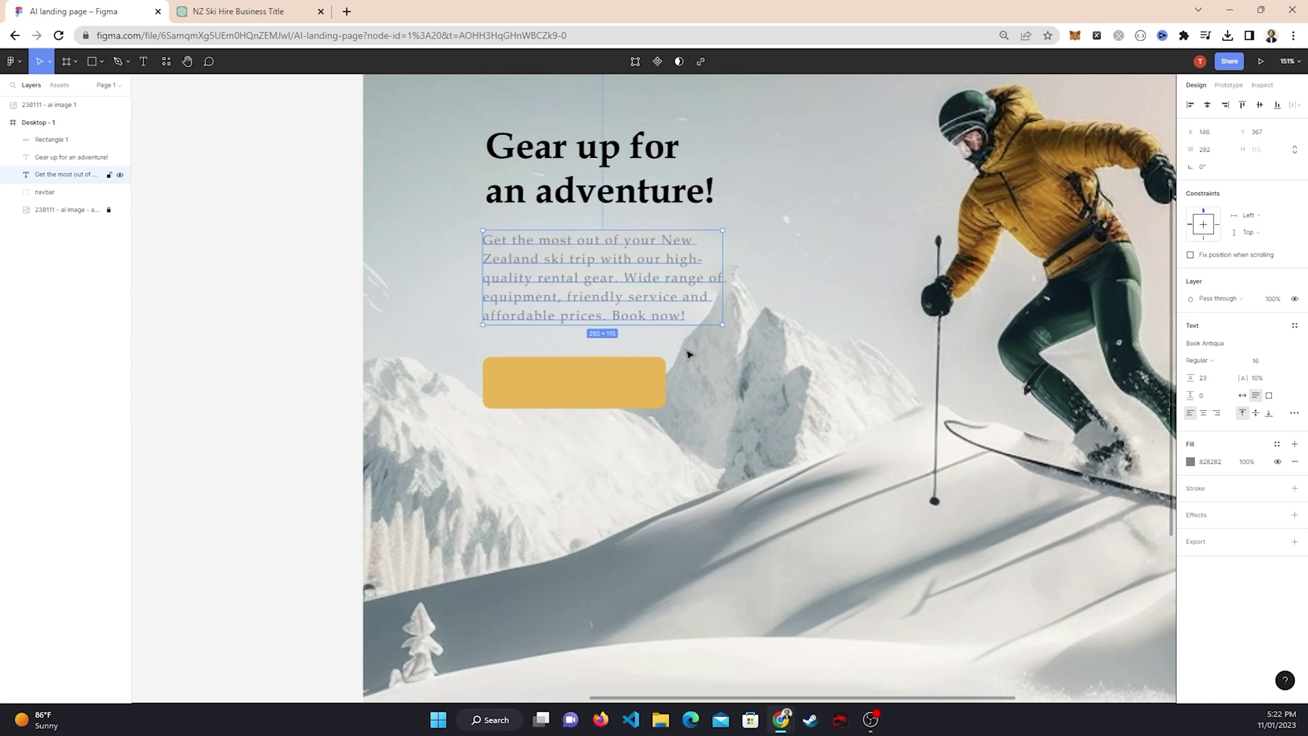
pyautogui.hotkey('ctrl', 'd')
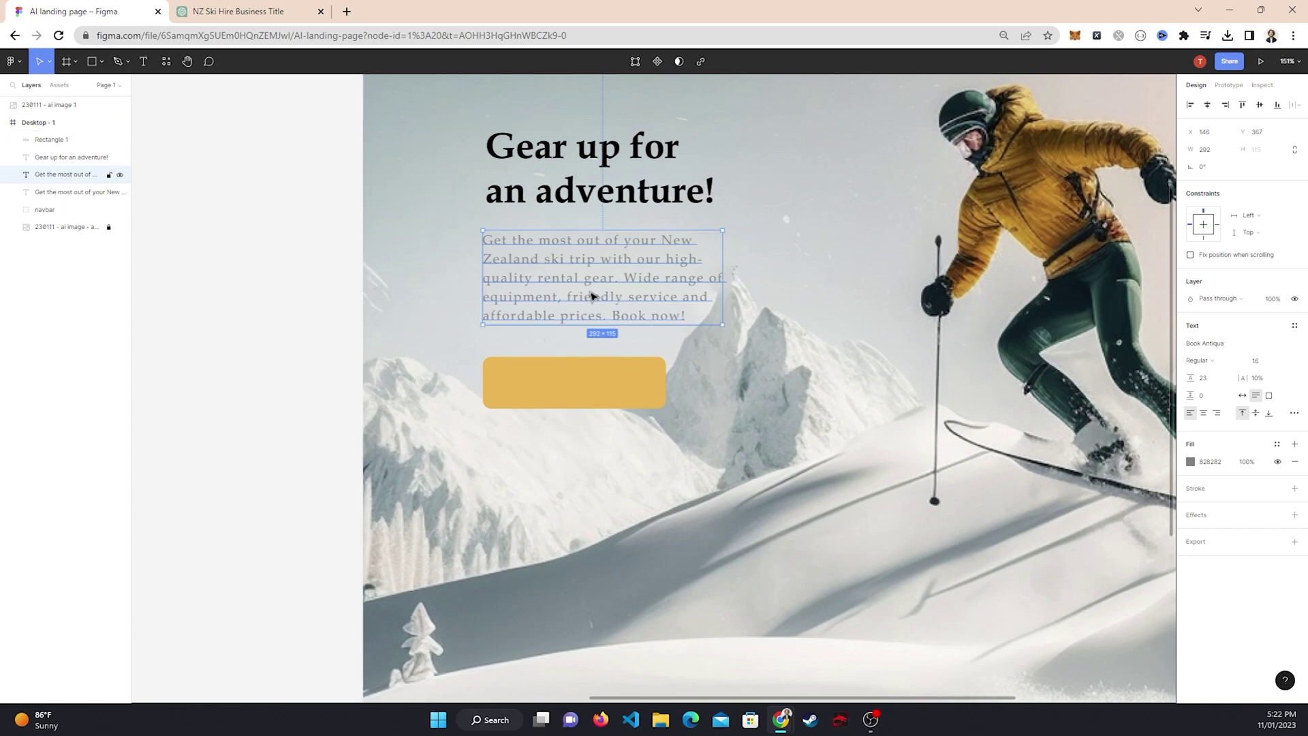
pyautogui.moveTo(593, 297); pyautogui.dragTo(594, 459)
pyautogui.rightClick(594, 452)
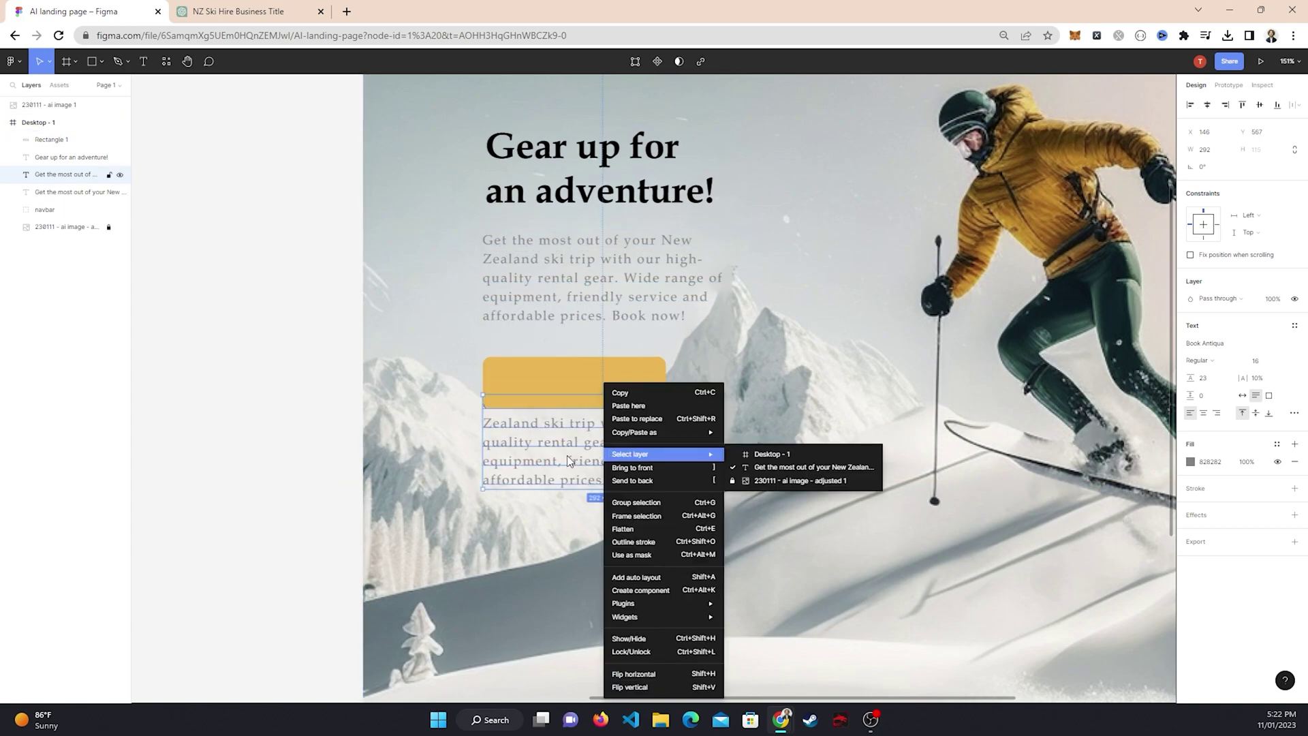
pyautogui.click(631, 467)
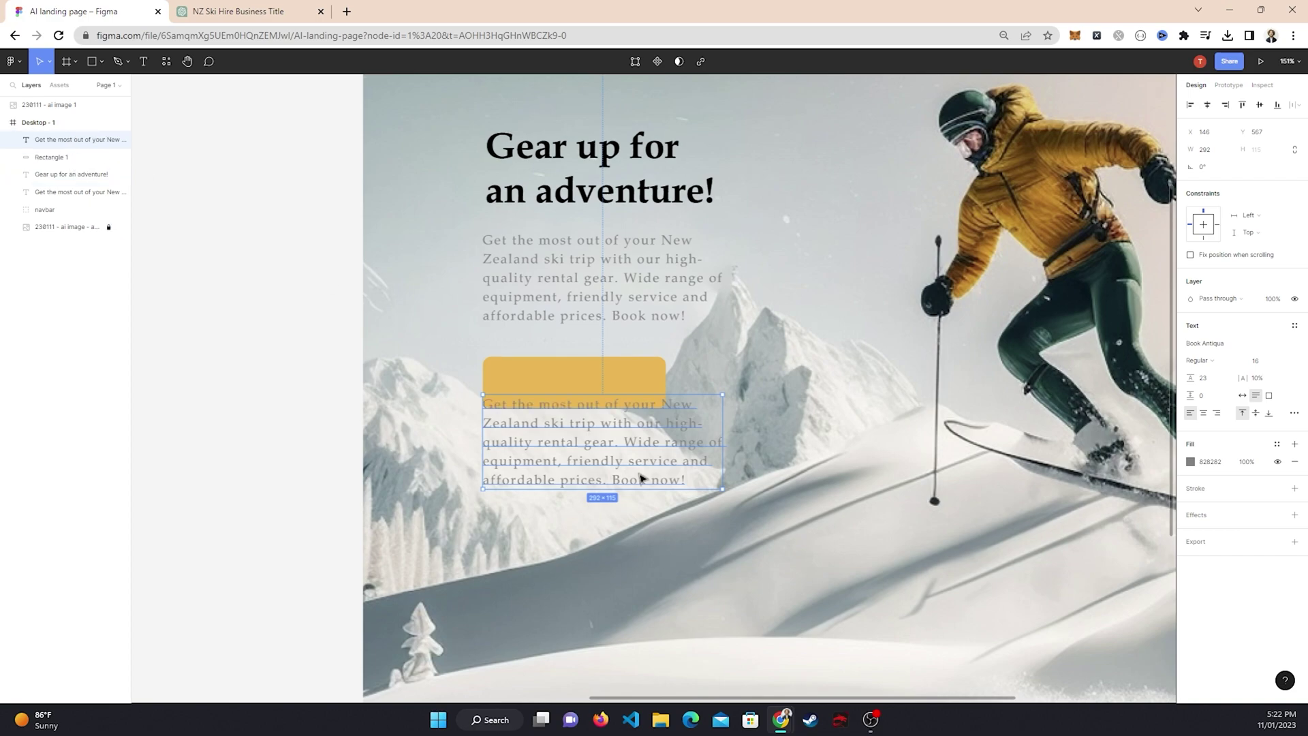
# Change the duplicated text to "Book now for hire!" and centre it on the yellow rectangle in a text box about 180 wide
pyautogui.doubleClick(619, 465)
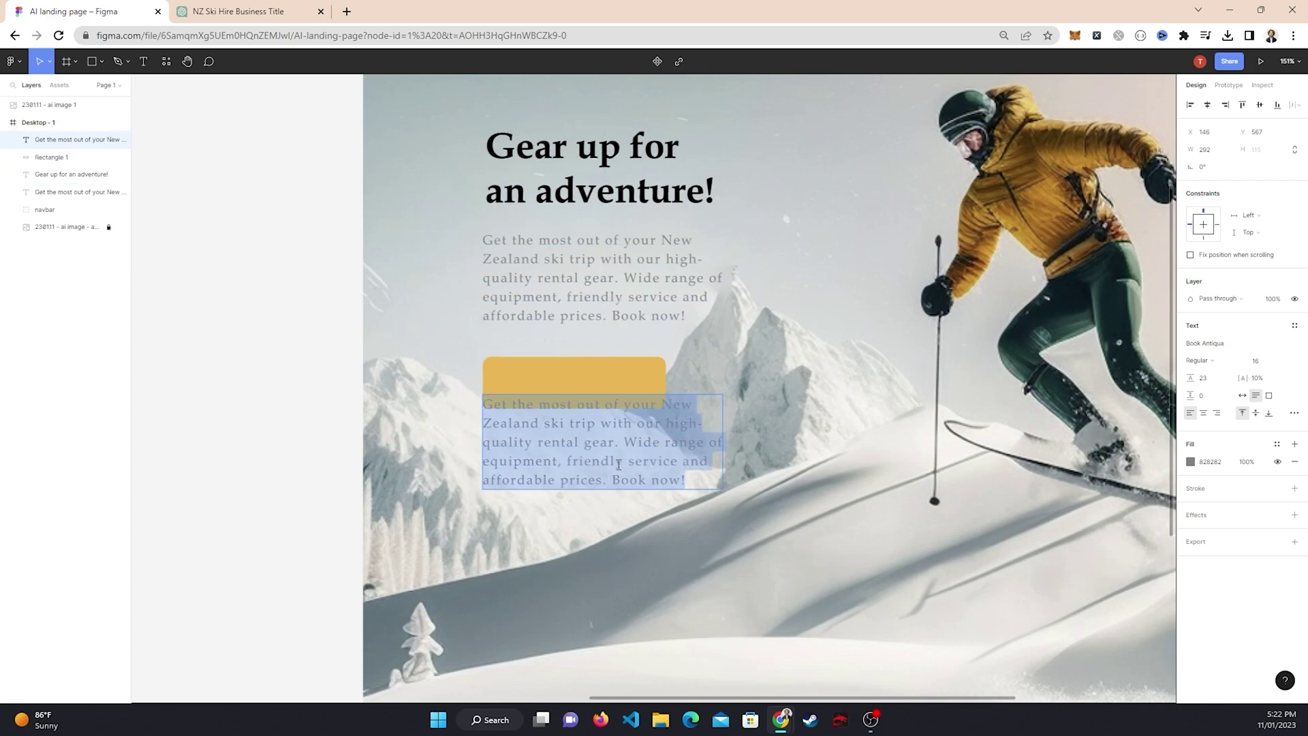
pyautogui.write('H')
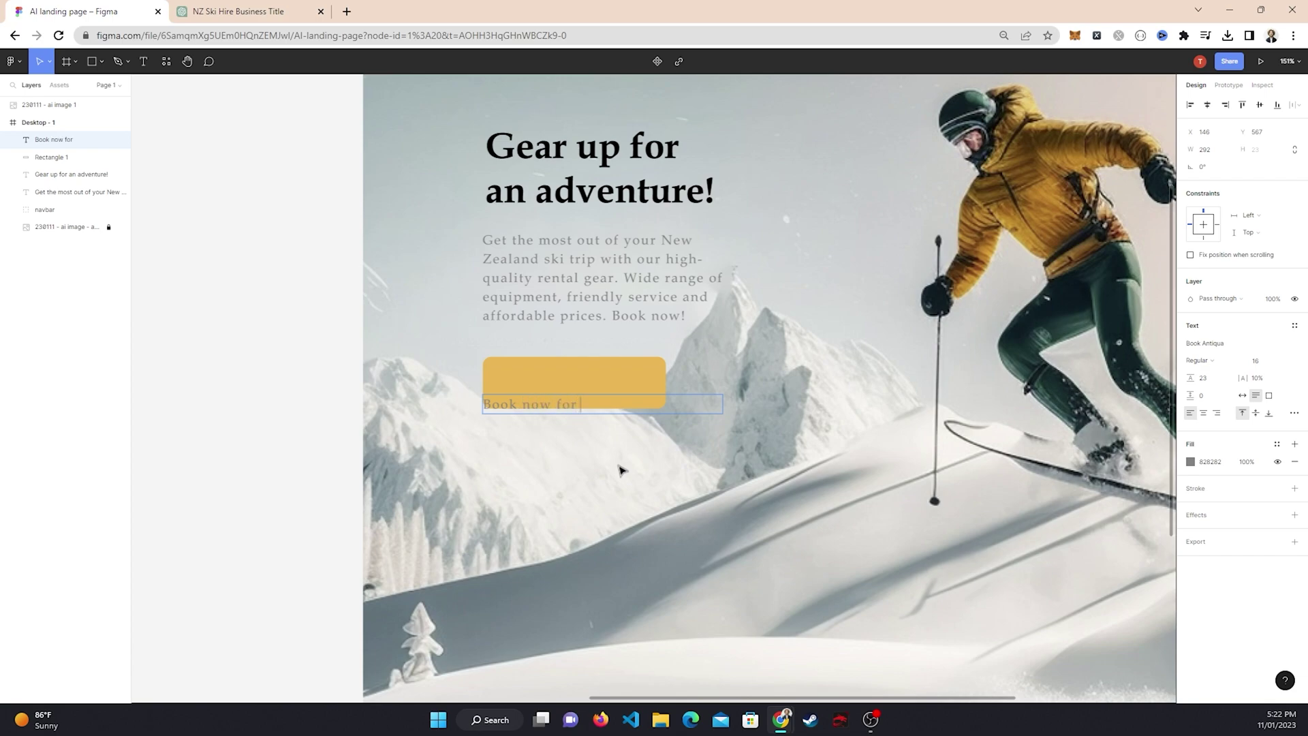
pyautogui.press('Escape')
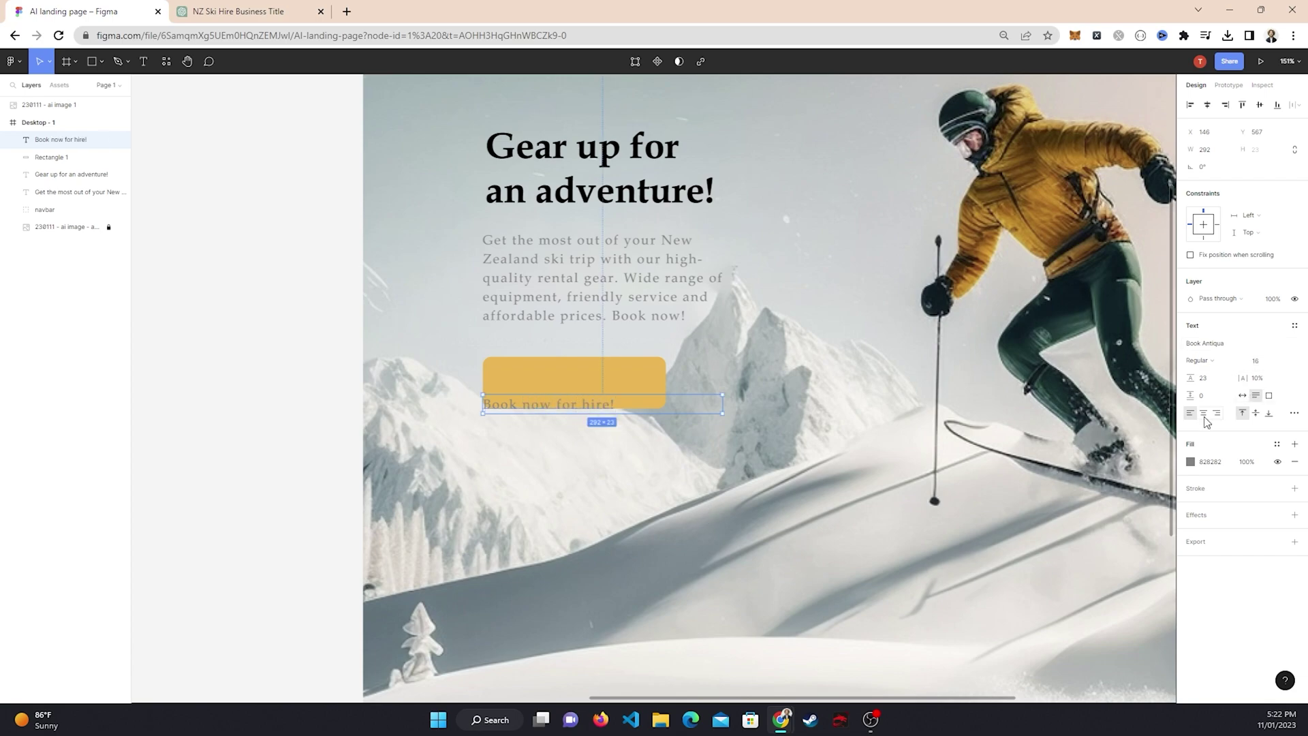
pyautogui.hotkey('ctrl', 'alt', 't')
pyautogui.moveTo(724, 413); pyautogui.dragTo(612, 388)
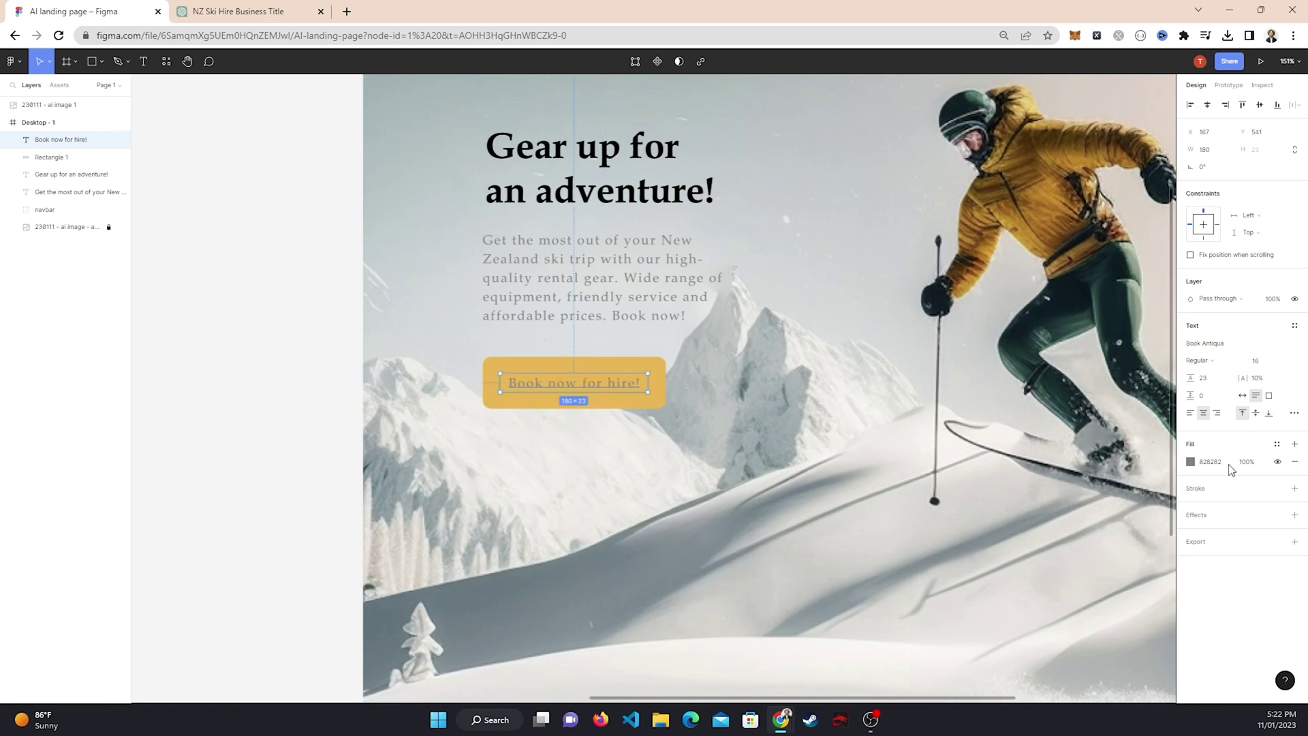
# Make the button label white (FFFFFF) and set its font weight to Bold
pyautogui.click(1210, 461)
pyautogui.write('ffffff')
pyautogui.press('Return')
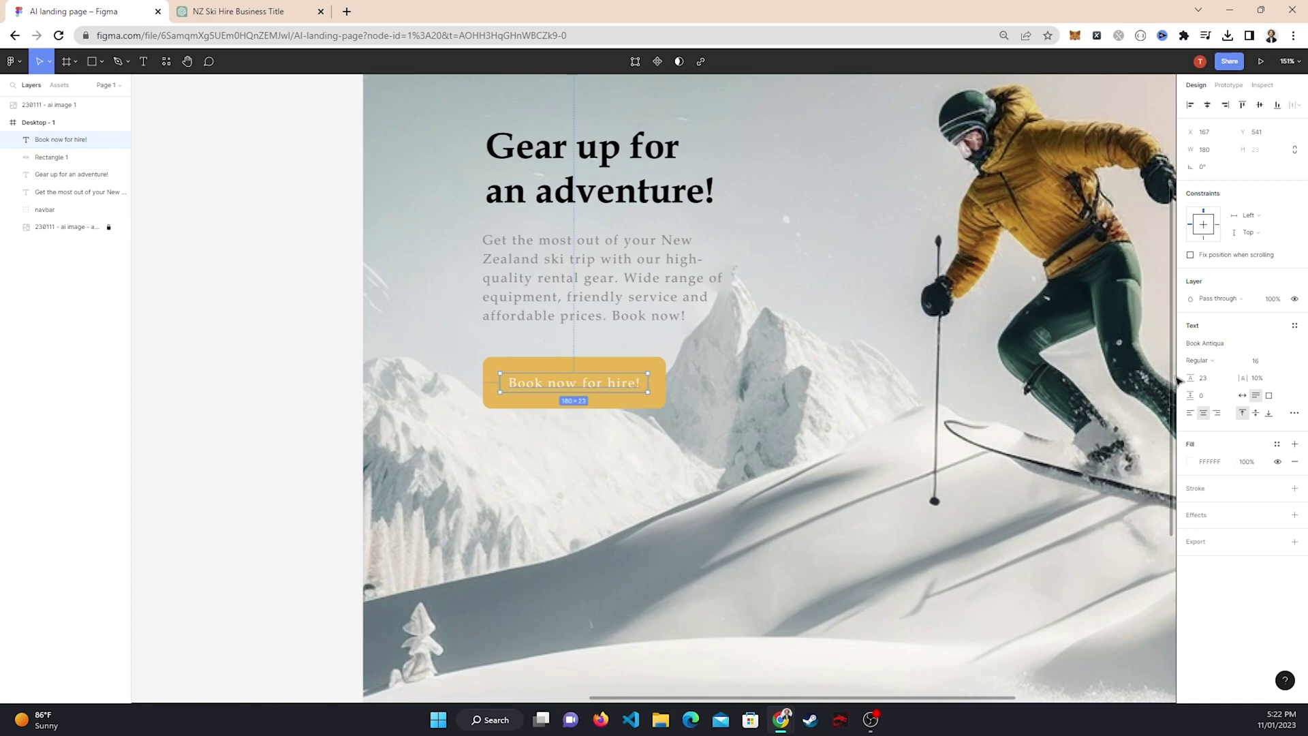
pyautogui.click(1213, 369)
pyautogui.click(1217, 376)
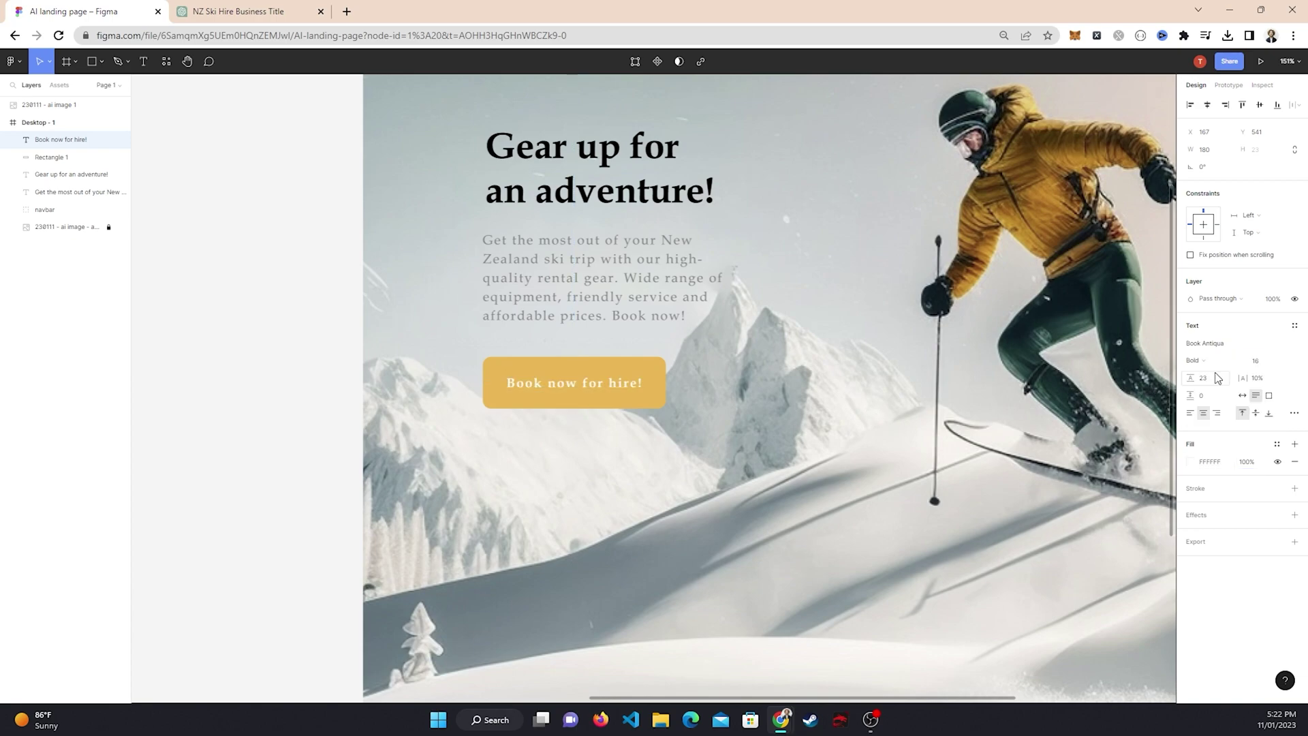
pyautogui.press('Escape')
# Reduce the yellow button rectangle's height to about 59, evenly around its centre
pyautogui.scroll(-3, 595, 422)
pyautogui.scroll(3, 594, 422)
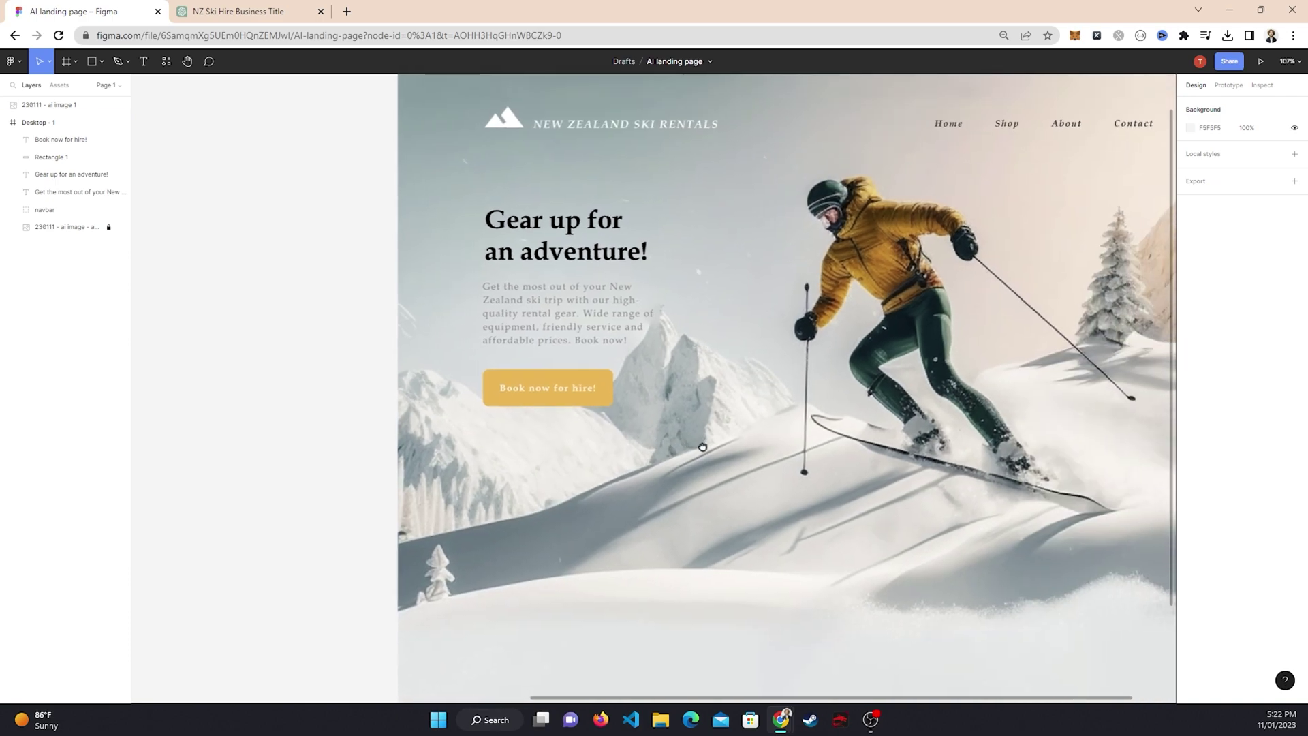
pyautogui.scroll(2, 594, 422)
pyautogui.scroll(-5, 534, 361)
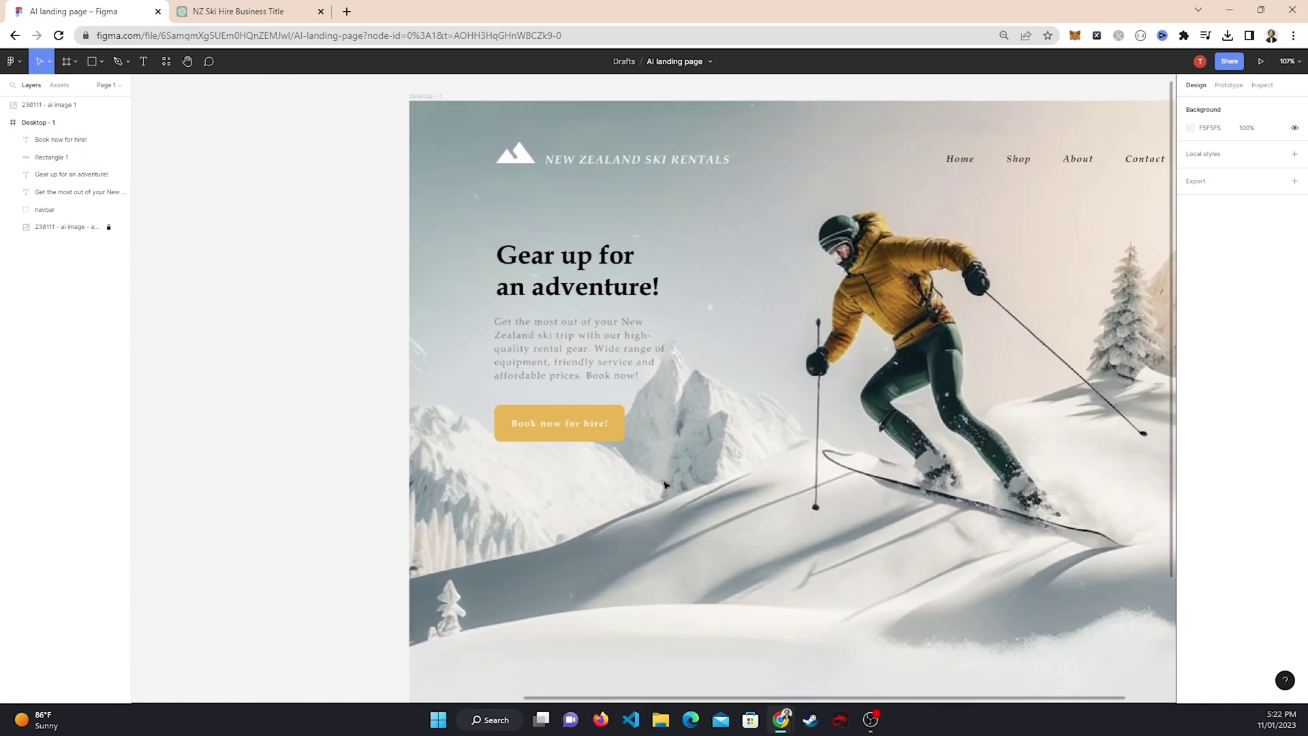
pyautogui.scroll(5, 599, 408)
pyautogui.click(568, 412)
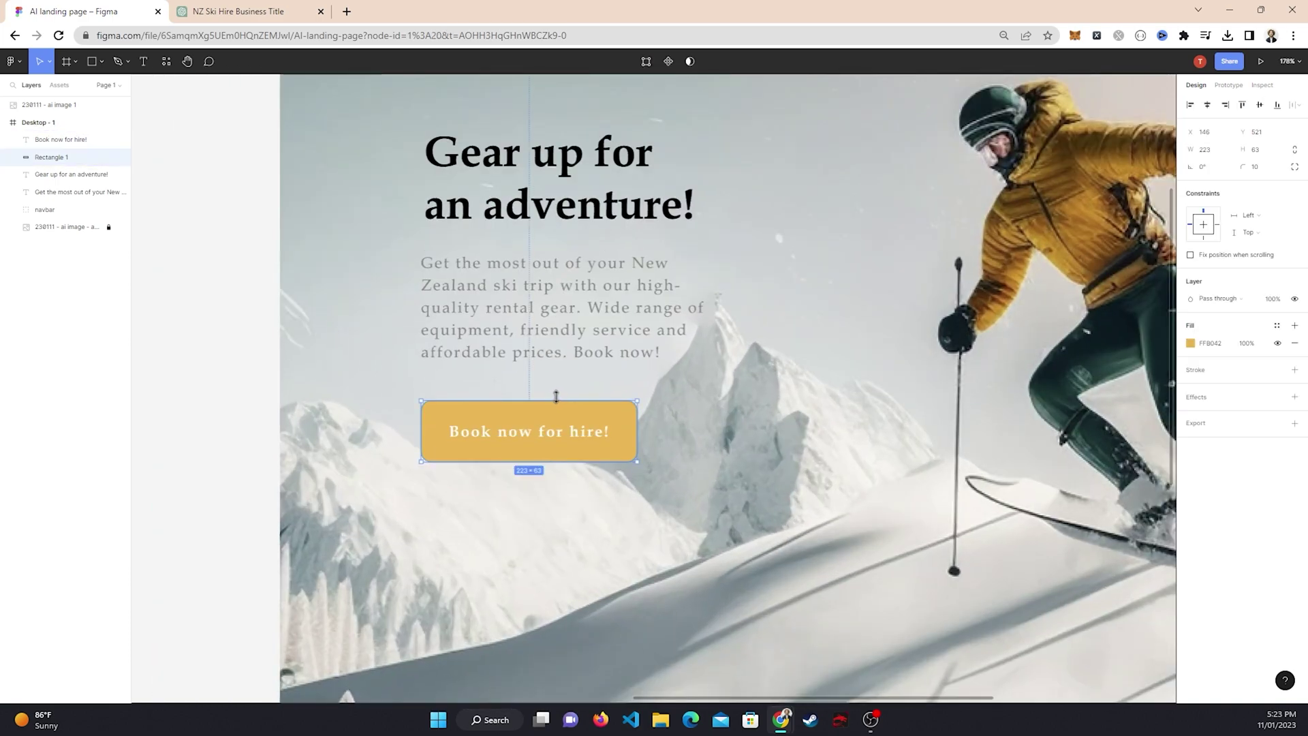
pyautogui.moveTo(557, 404); pyautogui.dragTo(557, 402)
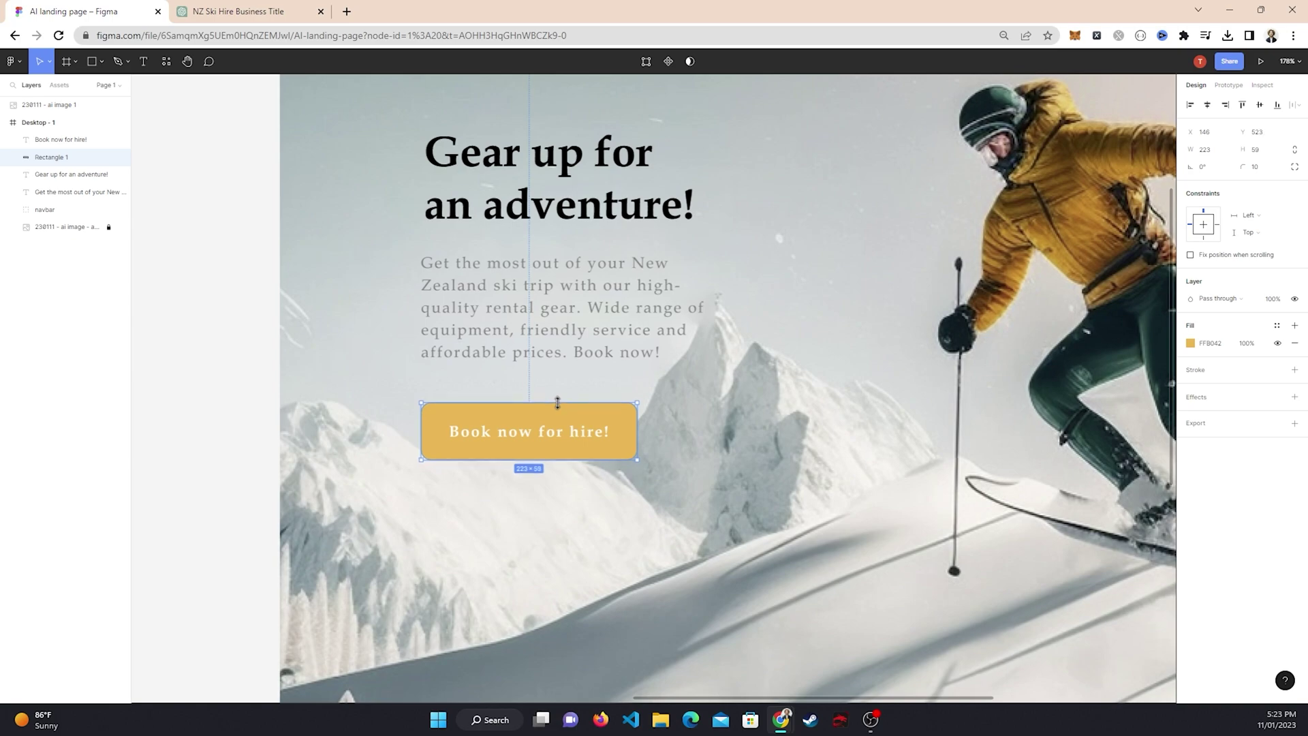
pyautogui.click(977, 433)
# Group the button label with its yellow rectangle and name the group "btn"
pyautogui.scroll(-5, 642, 429)
pyautogui.hscroll(-3, 782, 423)
pyautogui.scroll(8, 563, 350)
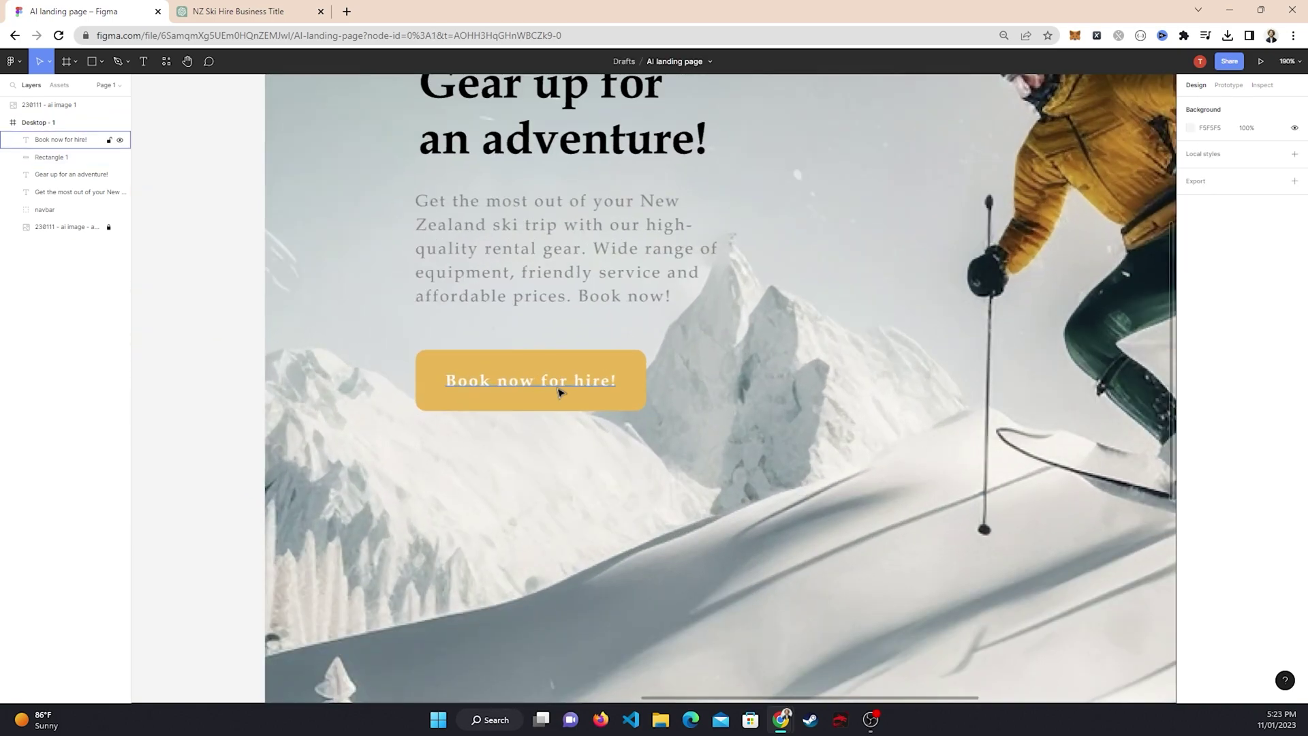
pyautogui.click(558, 391)
pyautogui.keyDown('shift'); pyautogui.click(545, 403); pyautogui.keyUp('shift')
pyautogui.hotkey('ctrl', 'g')
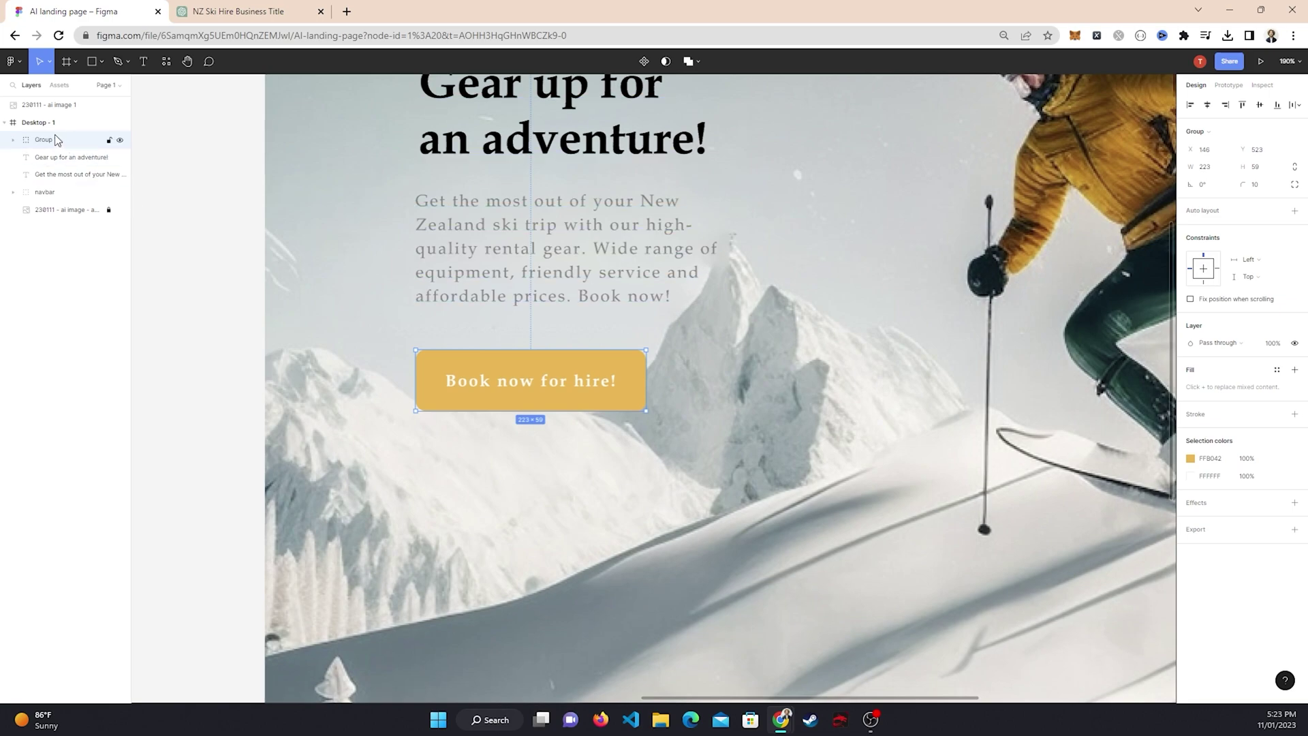
pyautogui.doubleClick(56, 139)
pyautogui.write('btn')
pyautogui.press('Return')
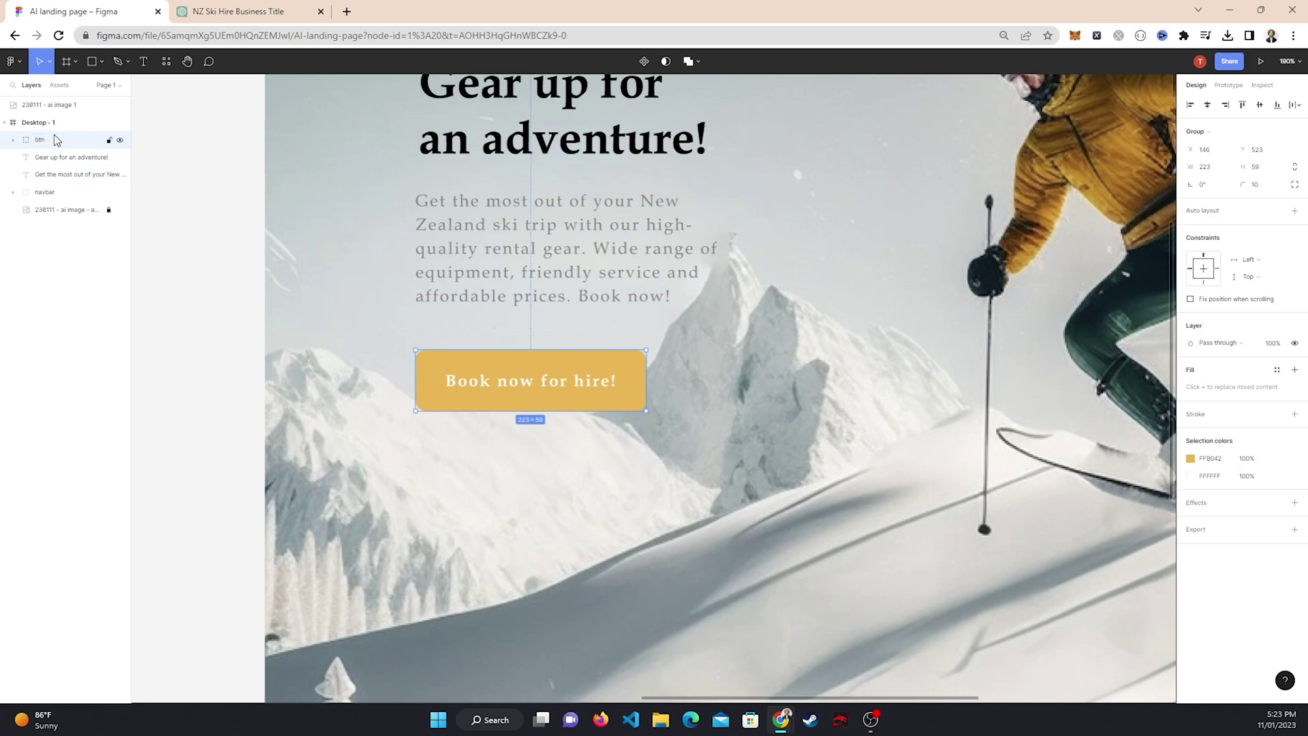
# Group the hero heading and paragraph and name the group "contents"
pyautogui.click(529, 226)
pyautogui.scroll(3, 852, 271)
pyautogui.hscroll(-1, 852, 271)
pyautogui.keyDown('shift'); pyautogui.click(579, 204); pyautogui.keyUp('shift')
pyautogui.hotkey('ctrl', 'g')
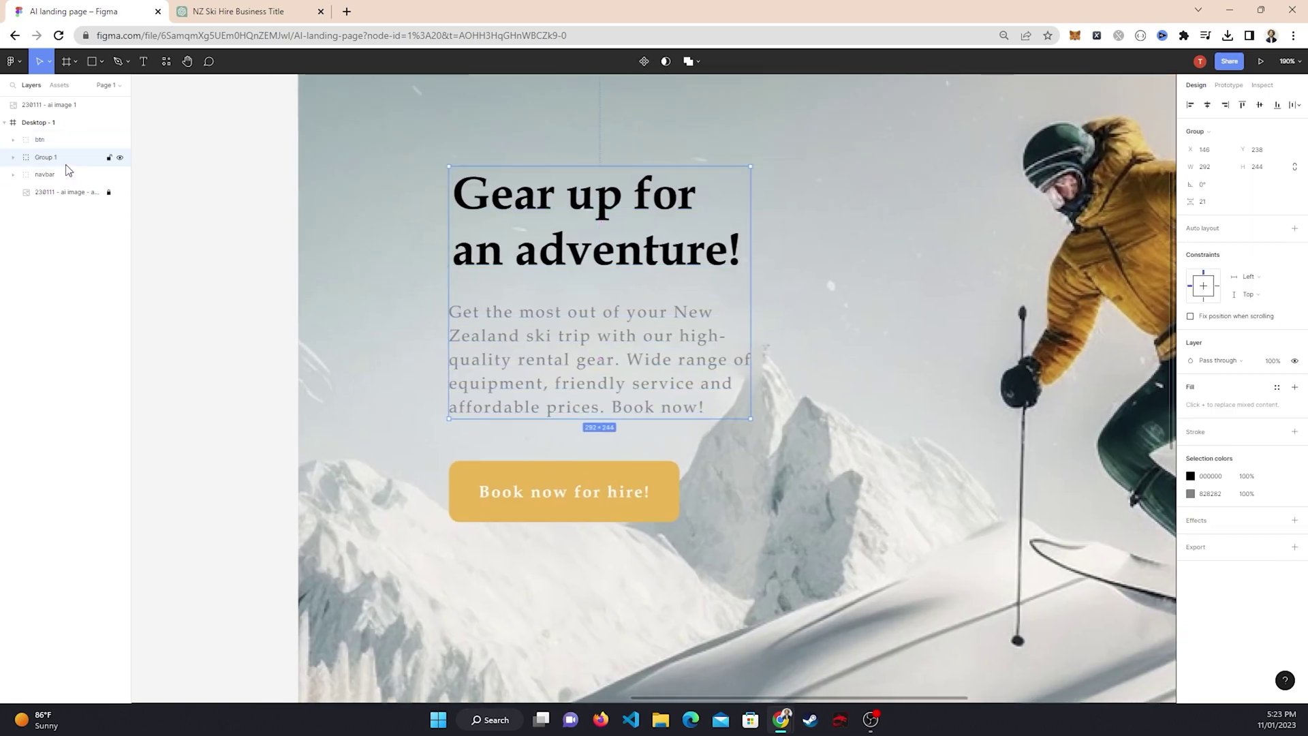
pyautogui.doubleClick(39, 160)
pyautogui.write('c')
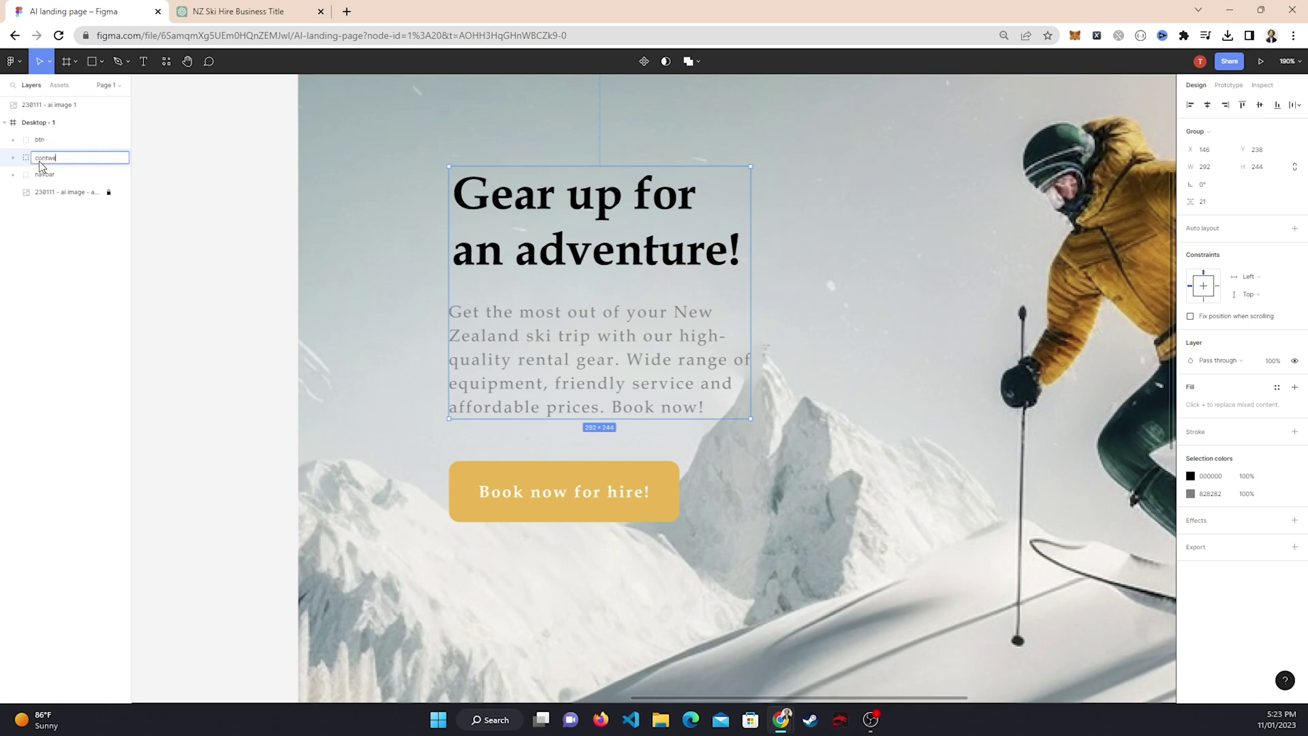
pyautogui.write('ontents')
pyautogui.press('Return')
pyautogui.press('Escape')
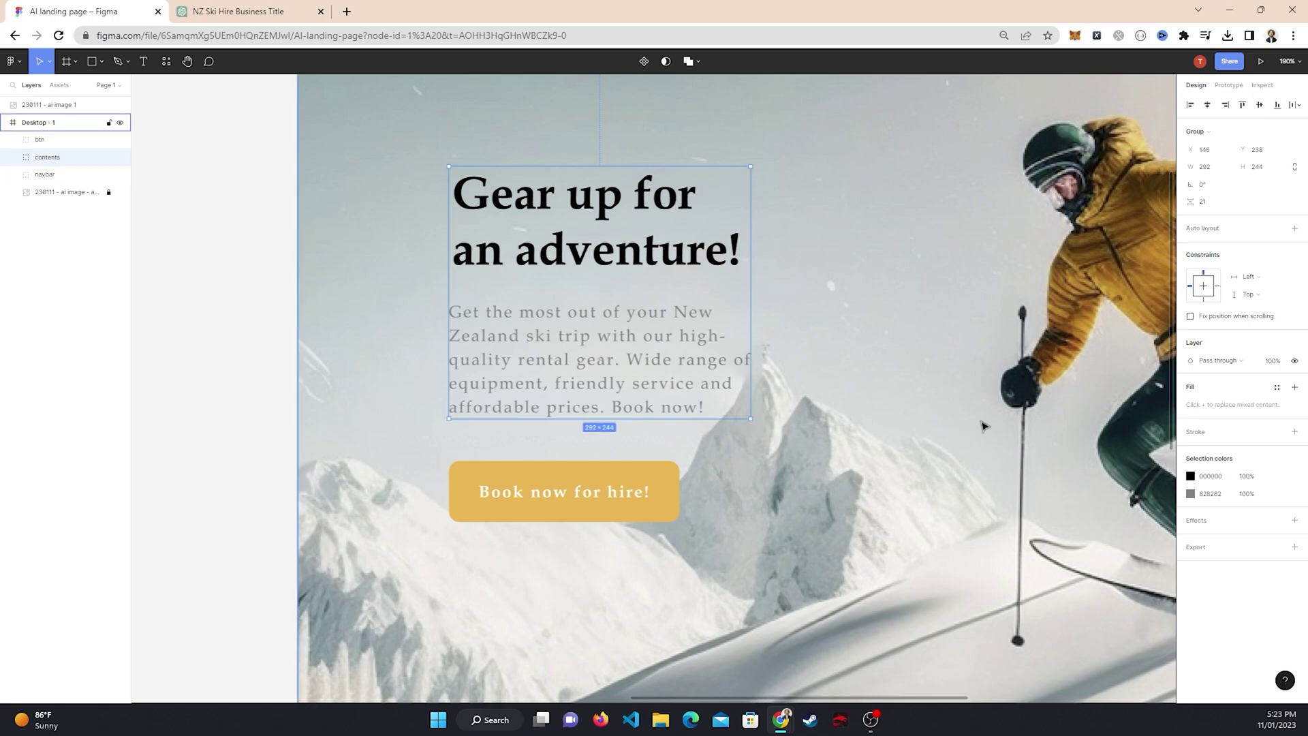
# Move the contents and btn groups together slightly upward
pyautogui.scroll(-2, 656, 363)
pyautogui.hscroll(1, 656, 363)
pyautogui.click(656, 363)
pyautogui.keyDown('shift'); pyautogui.click(675, 429); pyautogui.keyUp('shift')
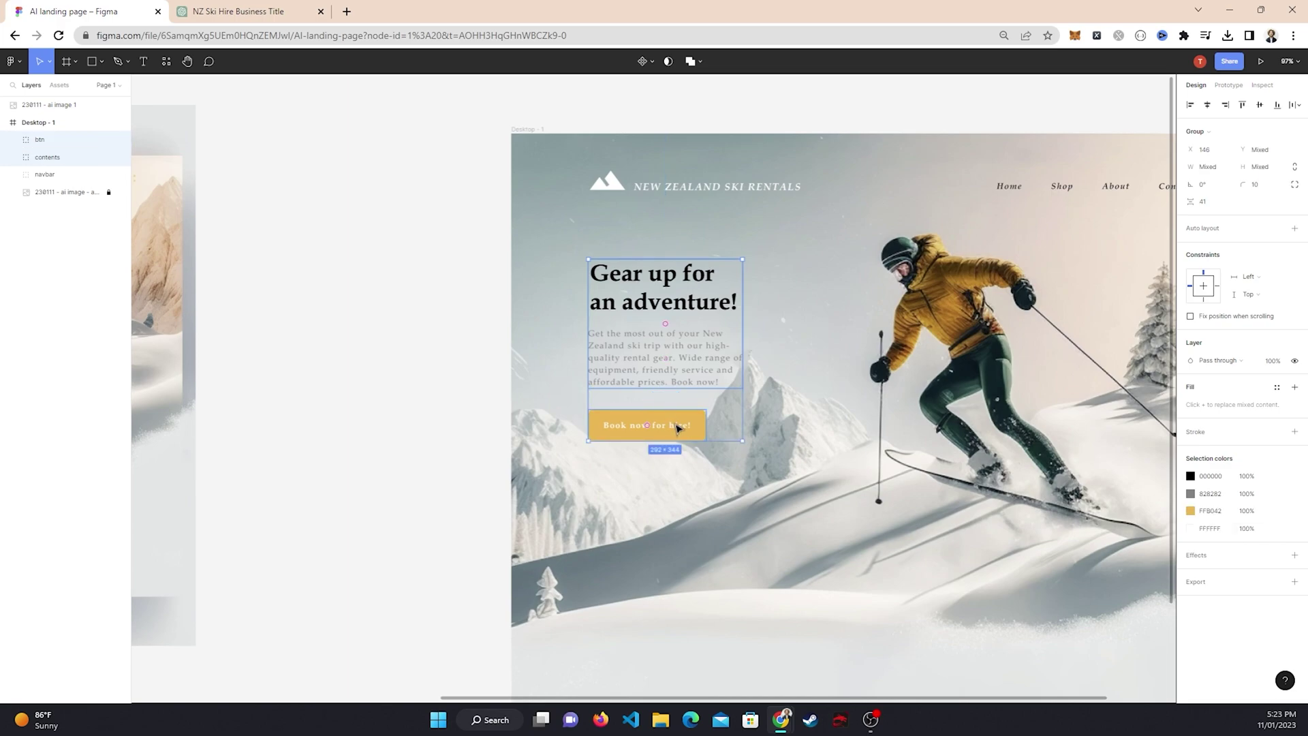
pyautogui.moveTo(676, 430); pyautogui.dragTo(677, 423)
pyautogui.press('Escape')
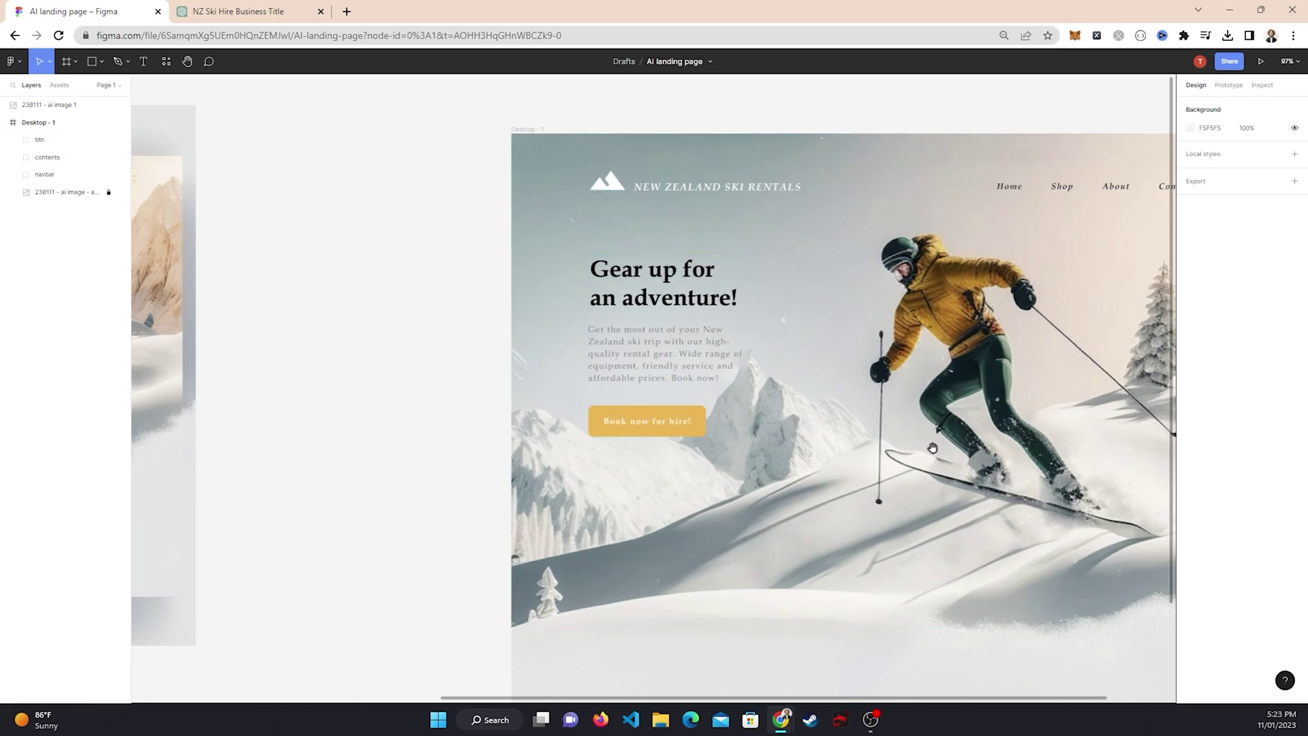
# Examine the lower section of the original AI reference image, with its second heading, button and pricing card
pyautogui.scroll(-2, 1083, 410)
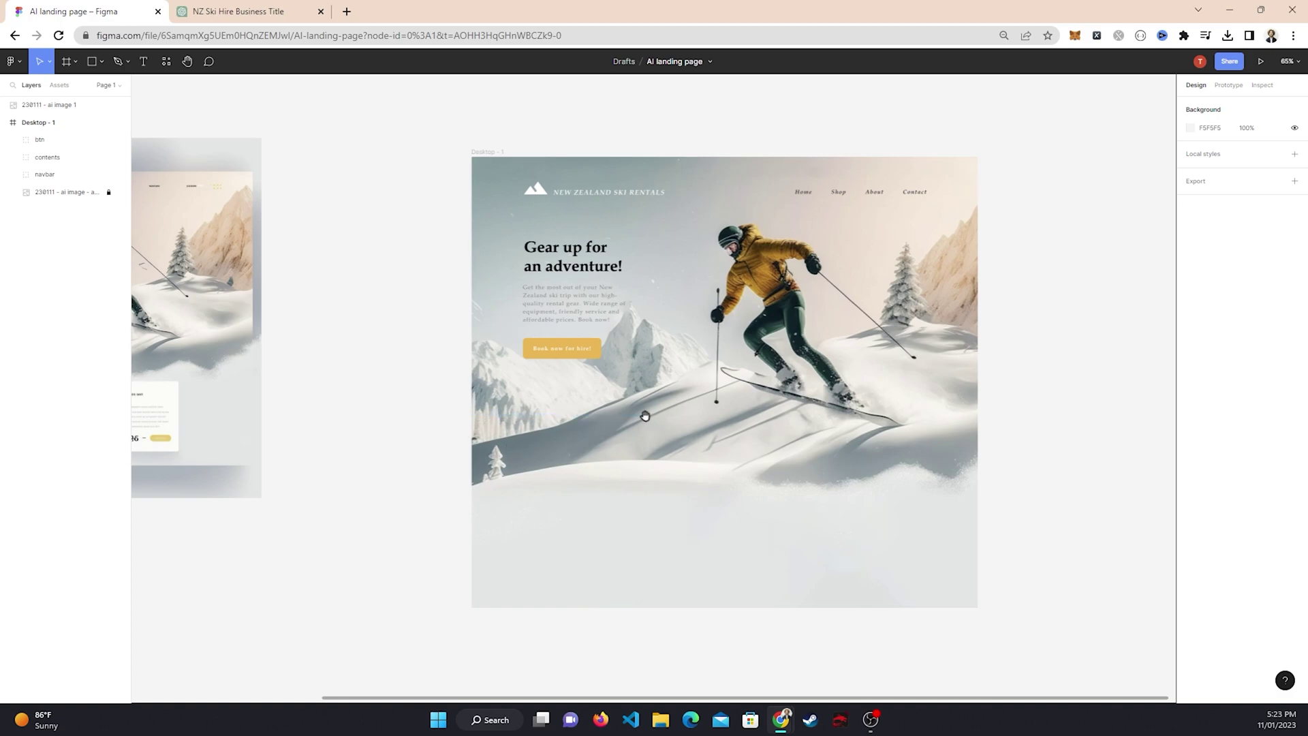
pyautogui.hscroll(-6, 392, 416)
pyautogui.scroll(3, 468, 469)
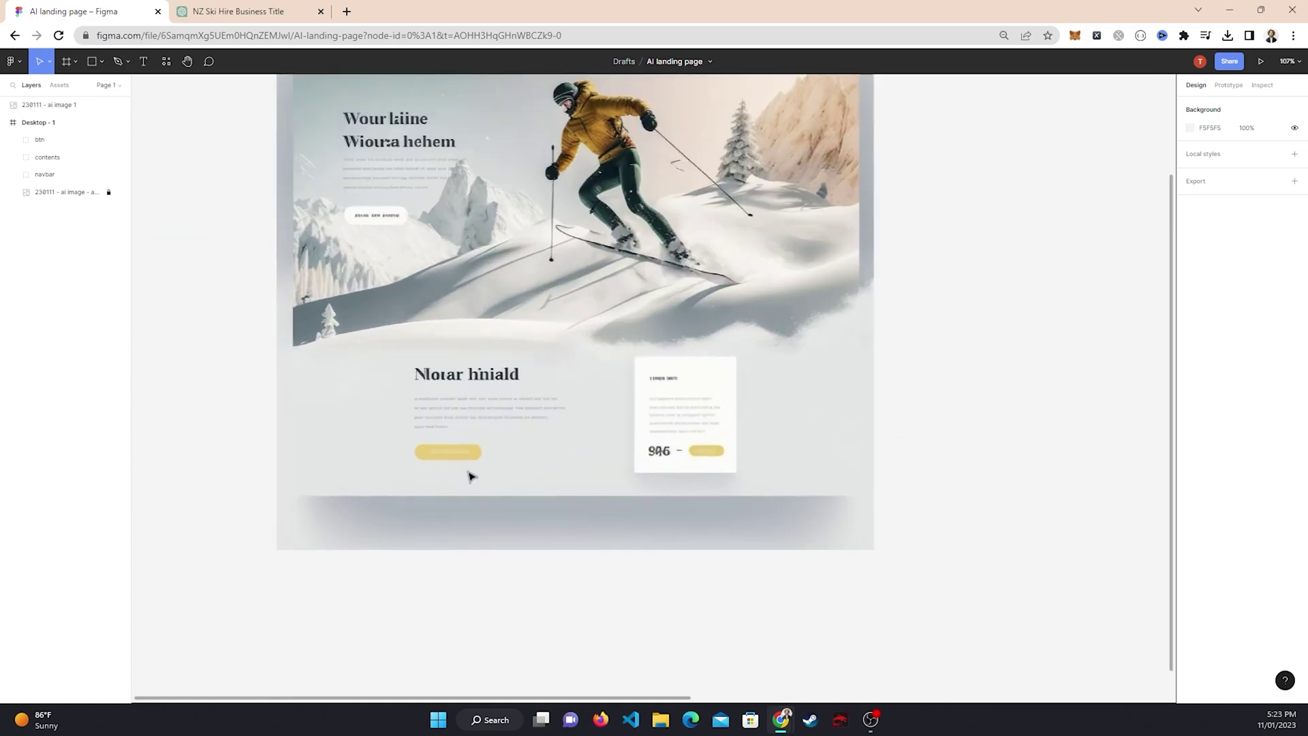
# Copy the navbar's Home link and paste it into the snowy lower-left area of the Desktop - 1 frame
pyautogui.scroll(-3, 404, 463)
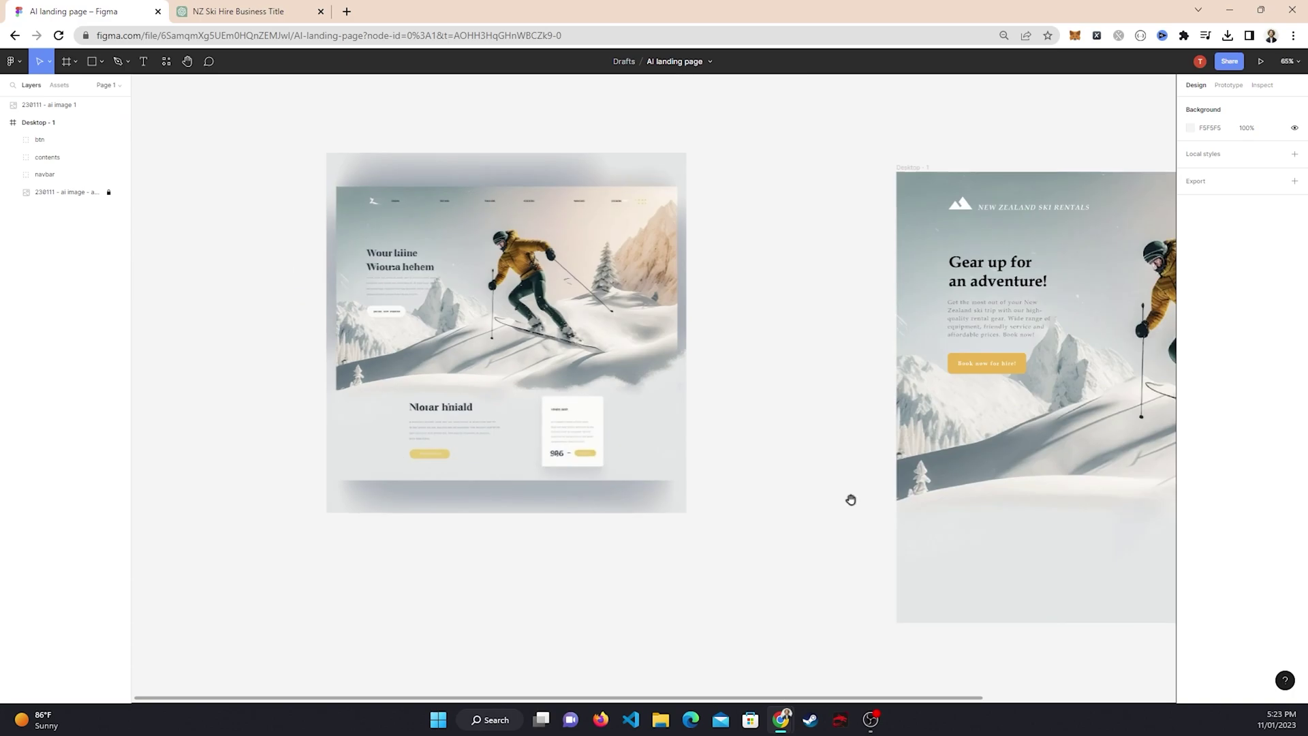
pyautogui.hscroll(6, 850, 499)
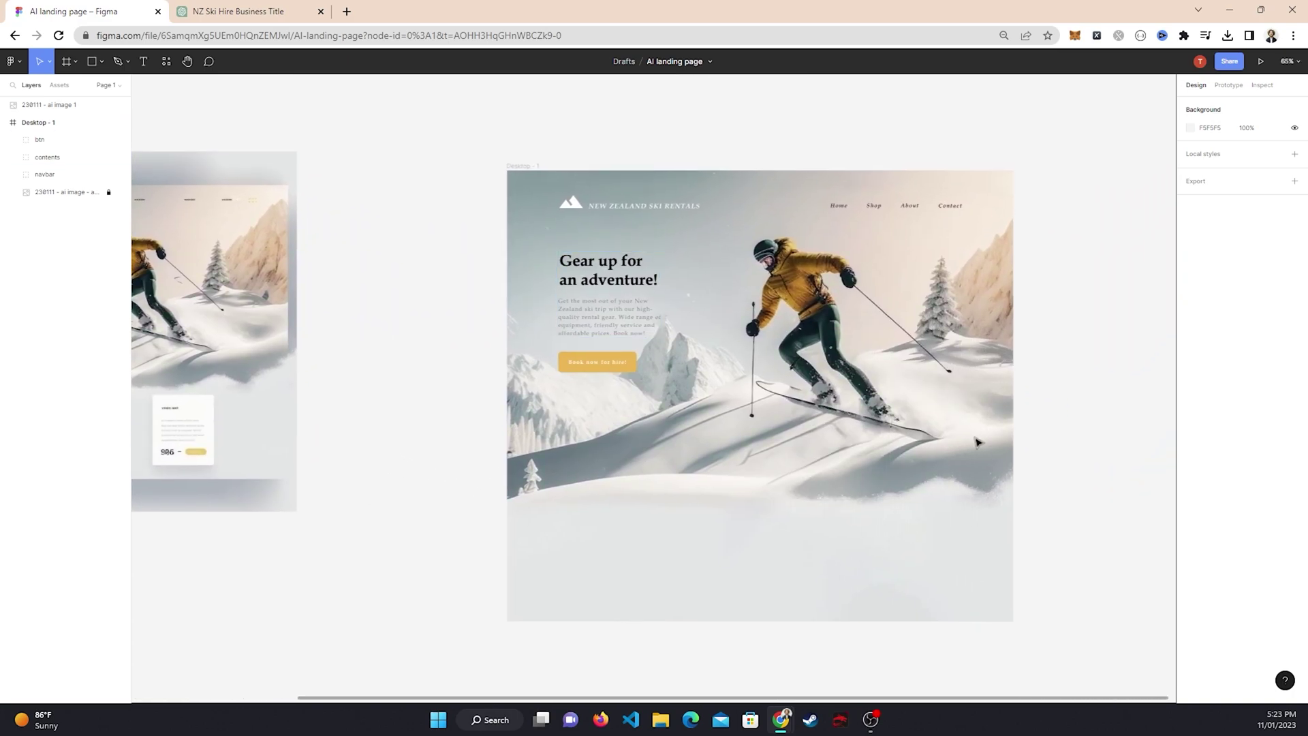
pyautogui.hscroll(-5, 677, 528)
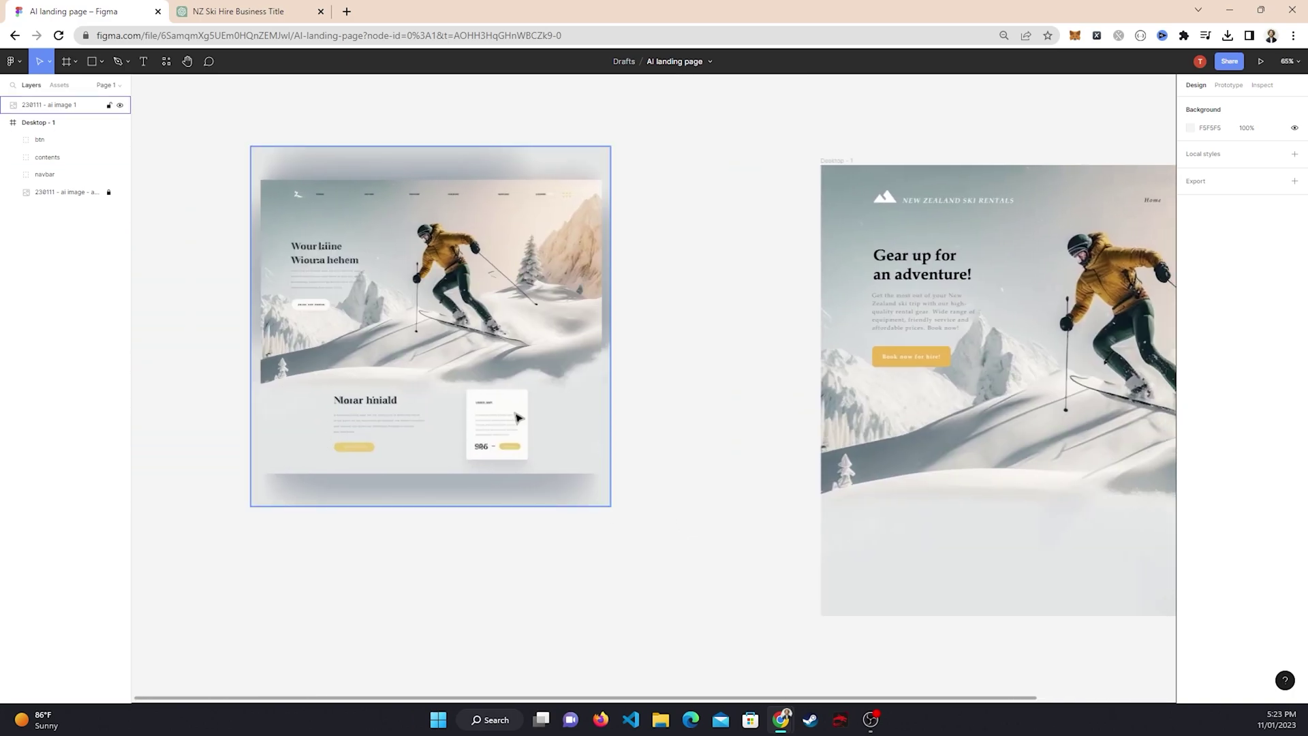
pyautogui.moveTo(931, 538); pyautogui.dragTo(516, 484)
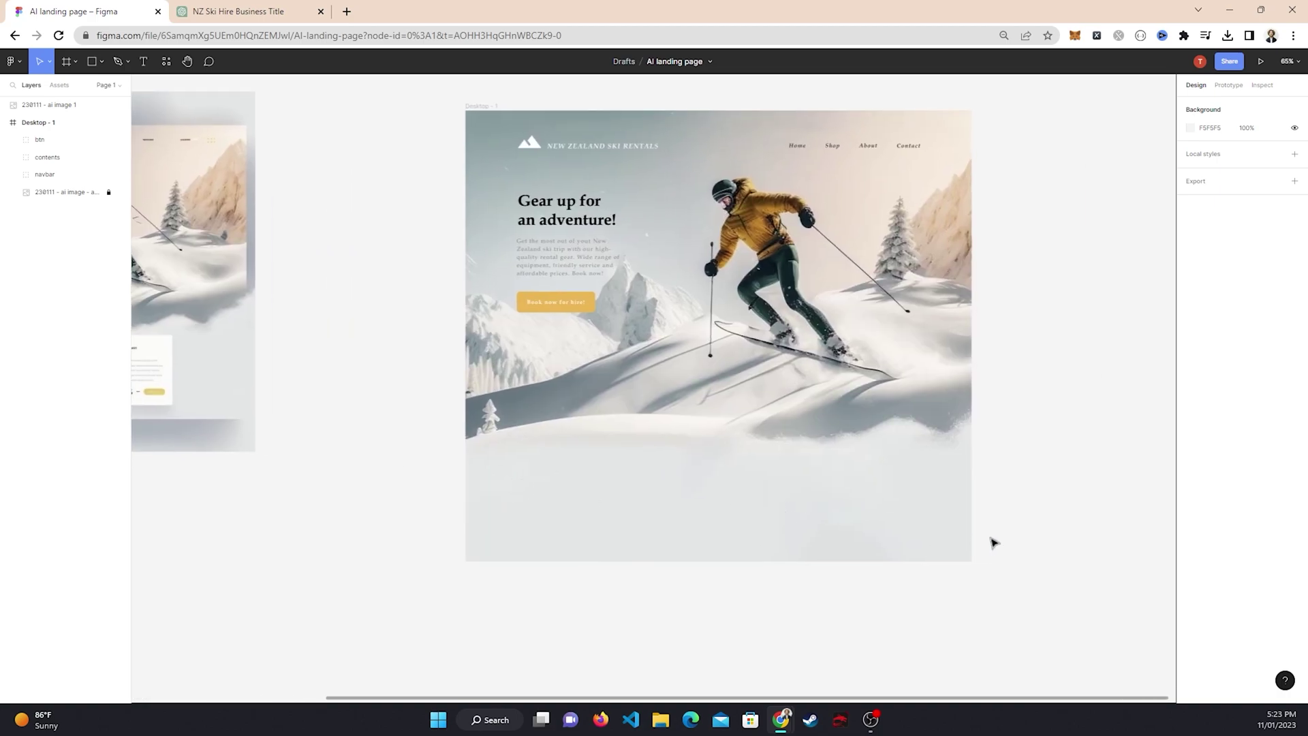
pyautogui.scroll(1, 800, 184)
pyautogui.scroll(3, 807, 194)
pyautogui.doubleClick(808, 196)
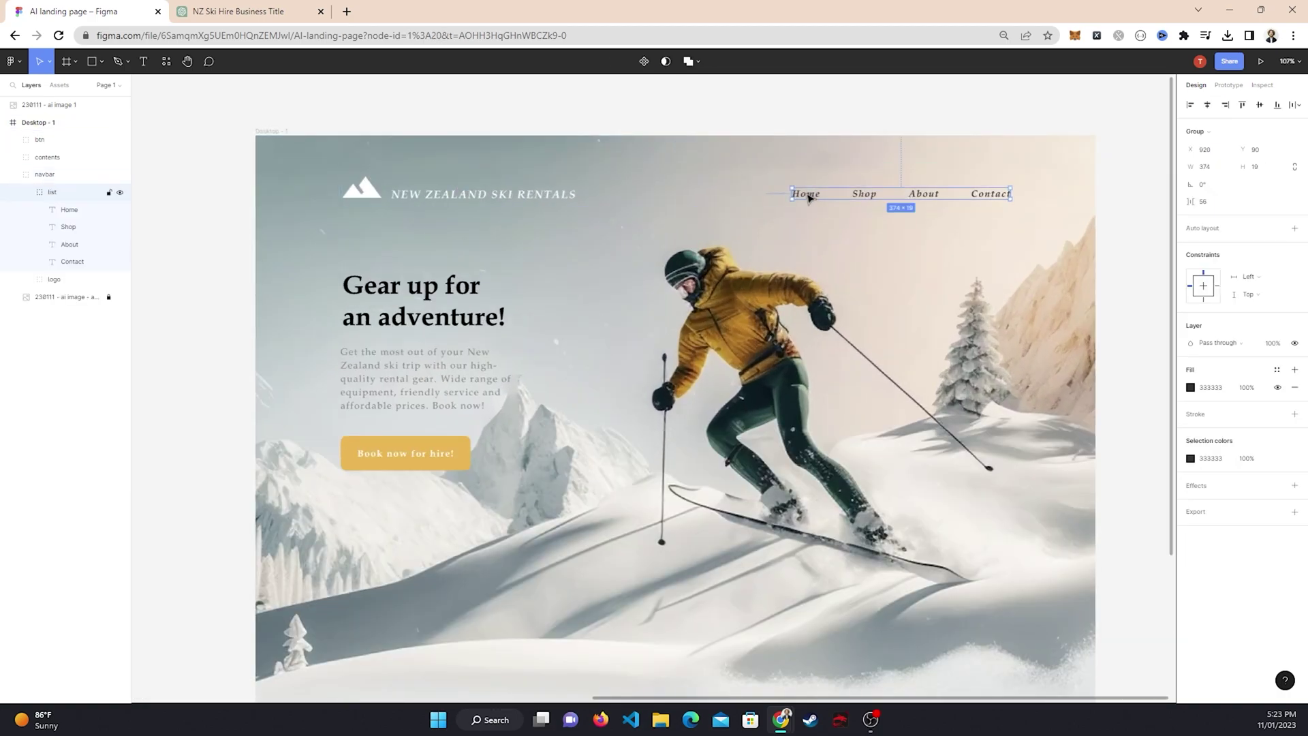
pyautogui.click(272, 131)
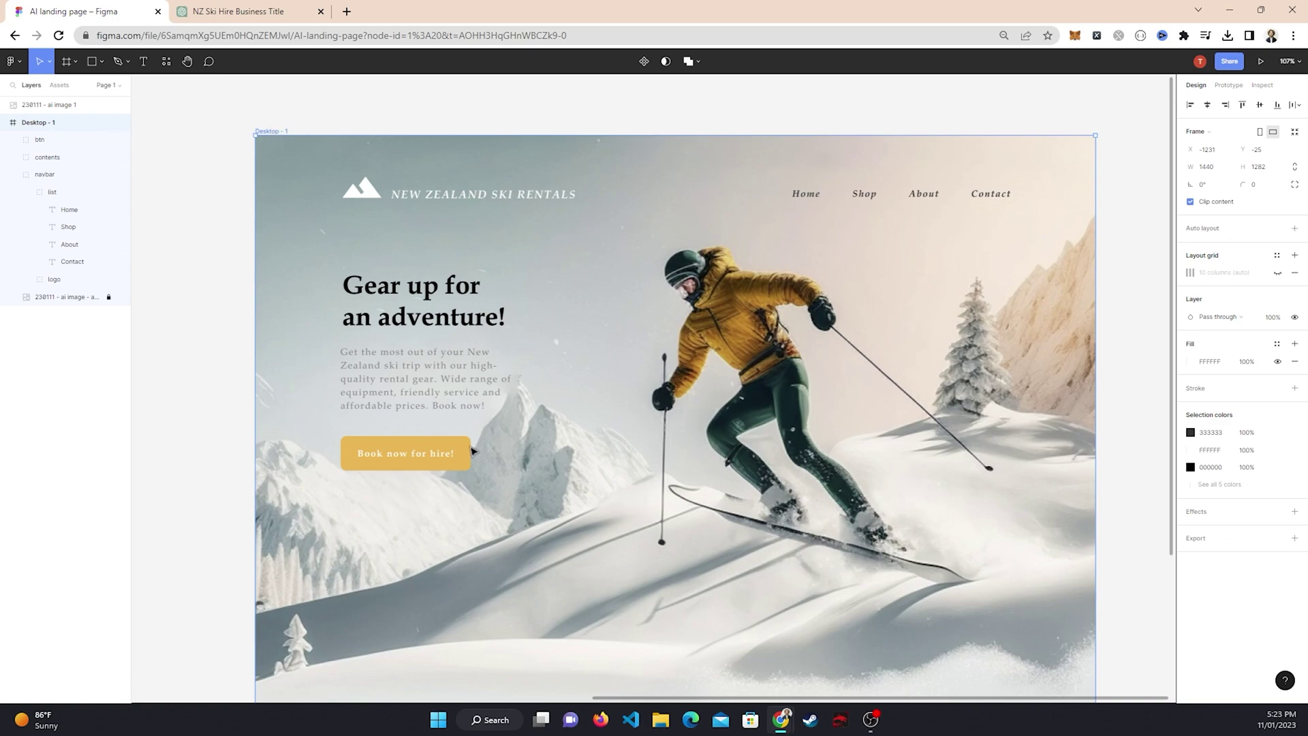
pyautogui.moveTo(577, 481); pyautogui.dragTo(605, 173)
pyautogui.scroll(-2, 470, 438)
pyautogui.scroll(3, 504, 415)
pyautogui.hotkey('ctrl', 'v')
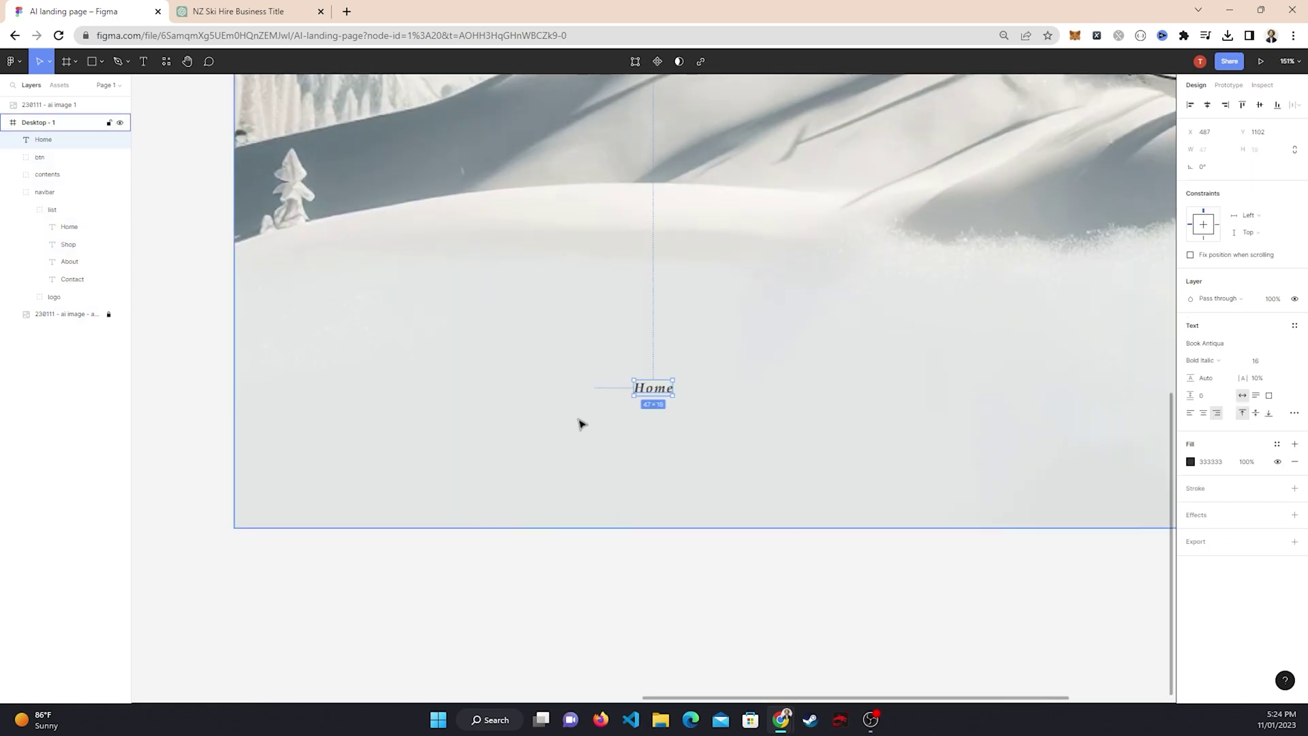
pyautogui.moveTo(643, 395); pyautogui.dragTo(385, 414)
pyautogui.hotkey('shift', '1')
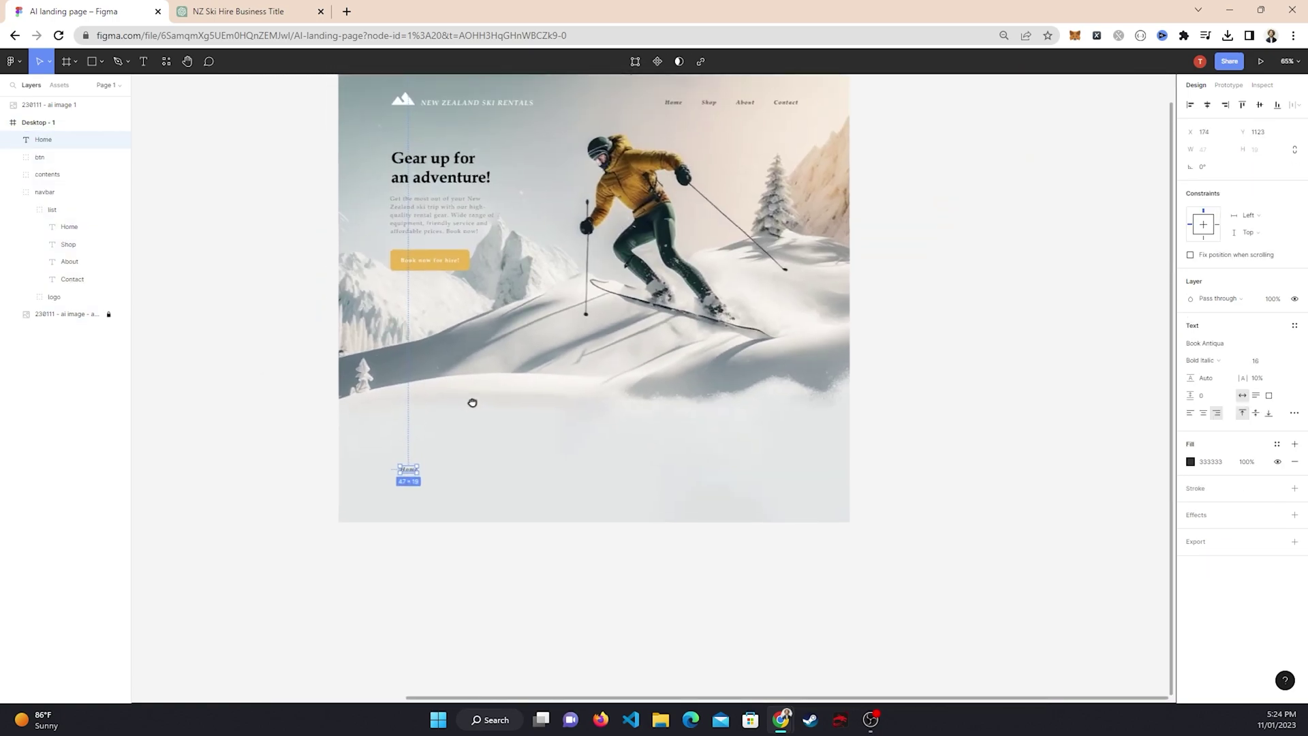
# Show the Desktop - 1 frame's layout grid and align the pasted Home text with the second column's edge at X 146
pyautogui.click(350, 96)
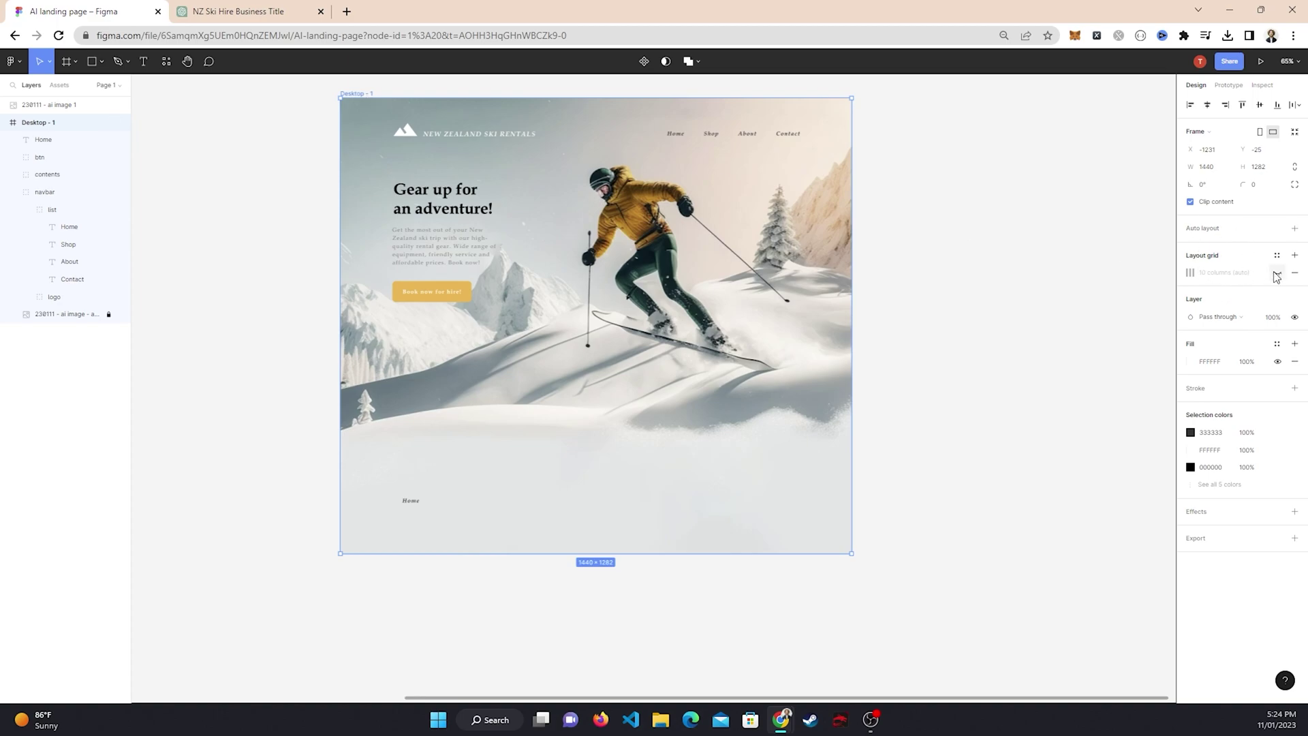
pyautogui.click(1276, 273)
pyautogui.scroll(5, 361, 528)
pyautogui.scroll(-1, 487, 455)
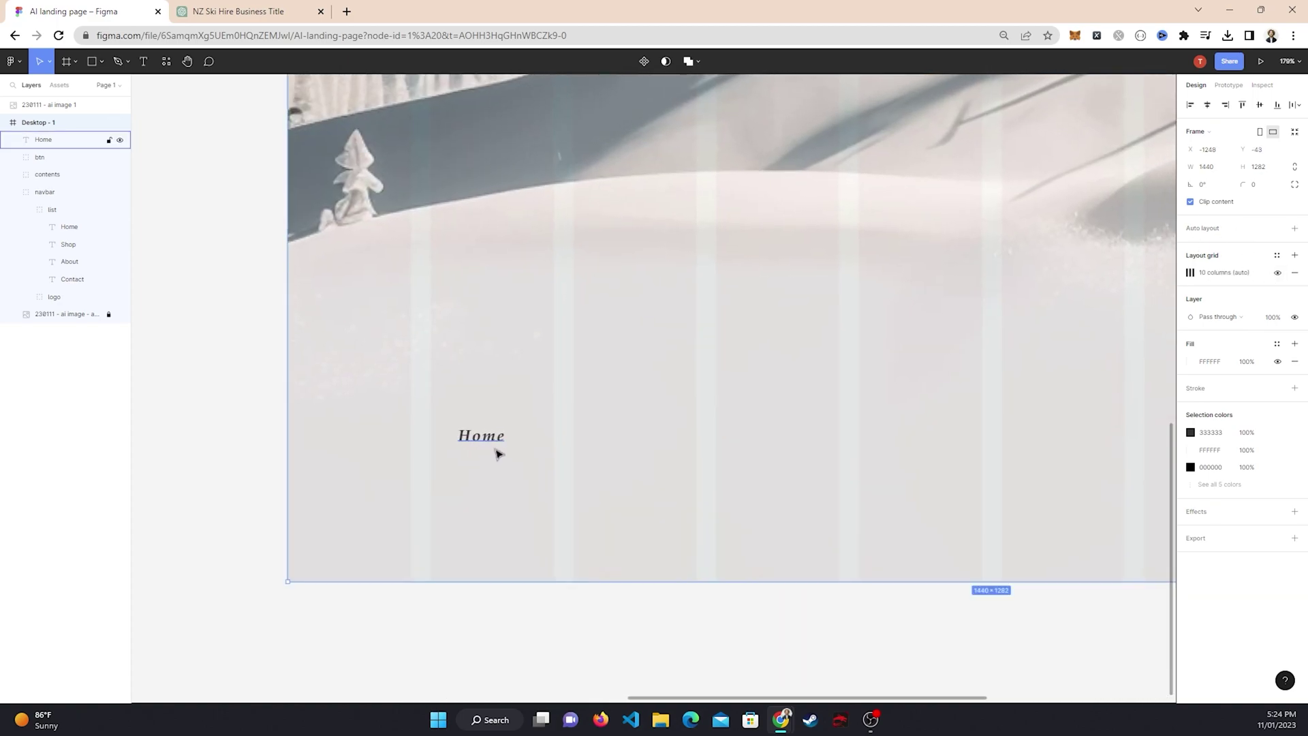
pyautogui.scroll(1, 497, 454)
pyautogui.moveTo(495, 456); pyautogui.dragTo(467, 429)
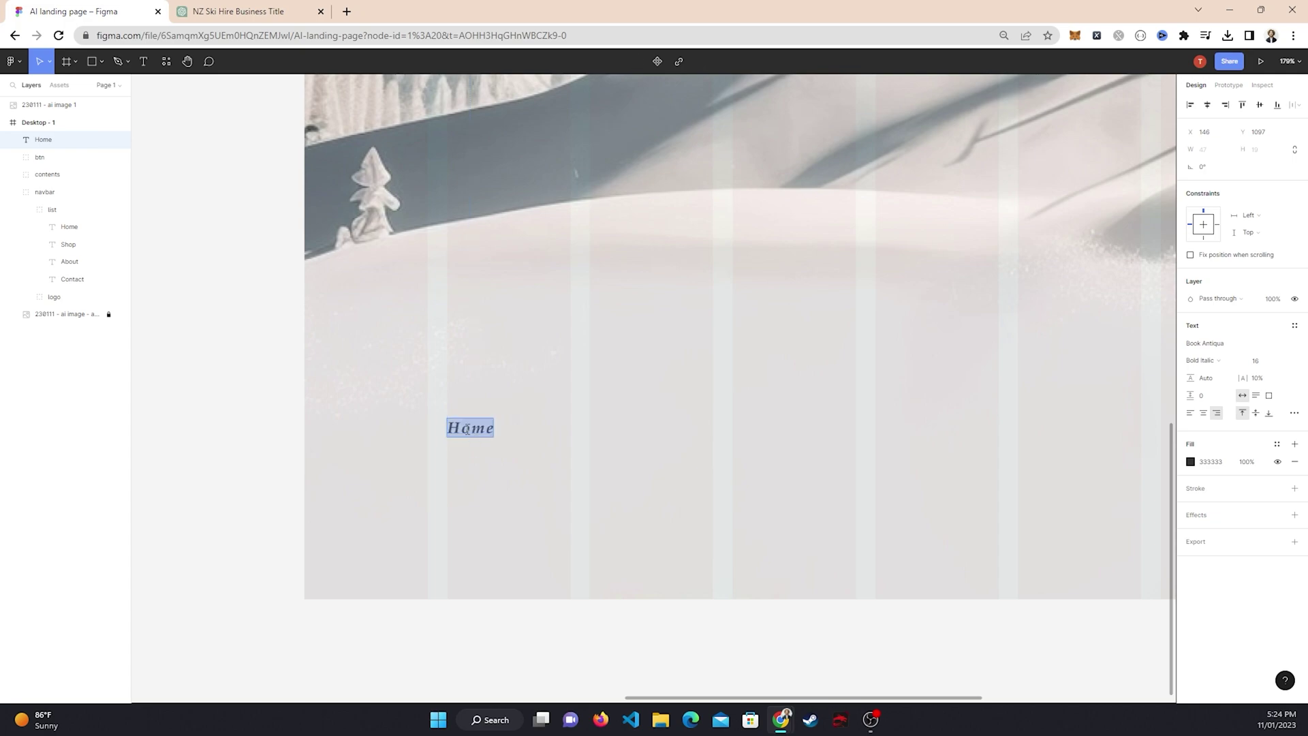
# Set the pasted text's style to Bold and change its wording to "Location (Address)"
pyautogui.click(1219, 363)
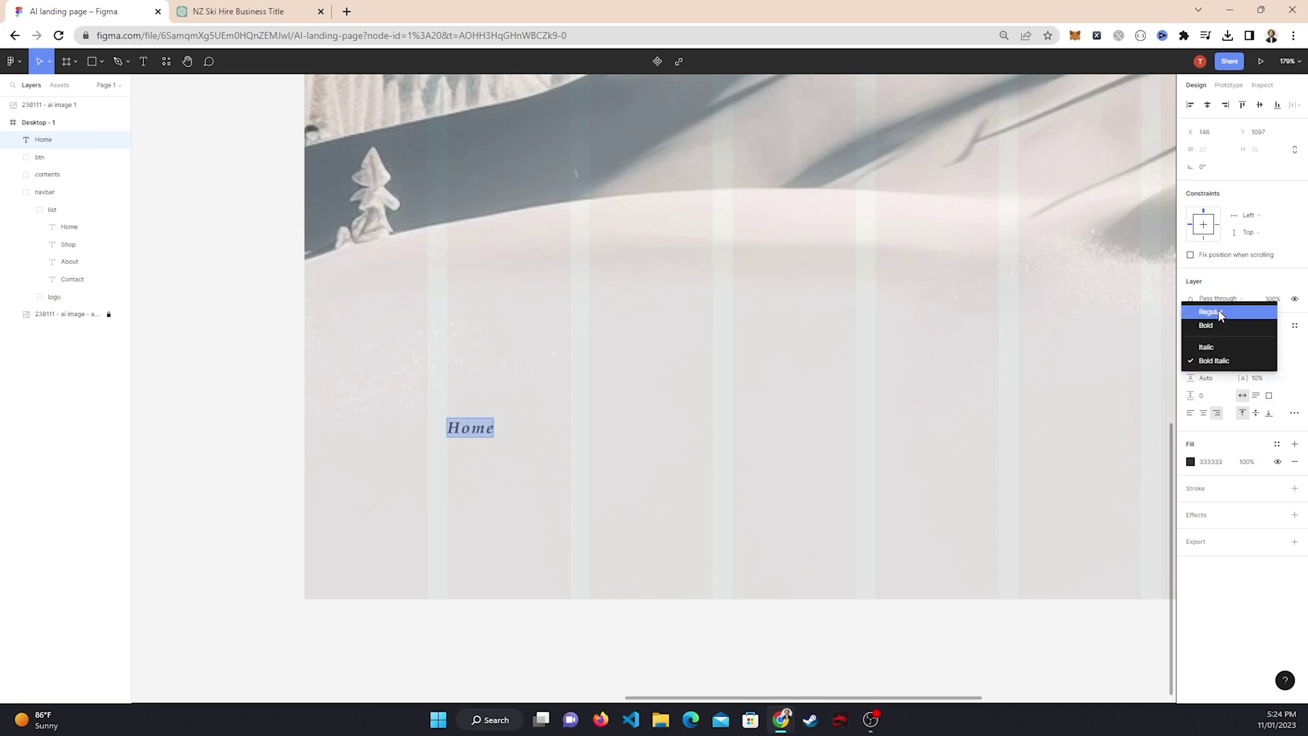
pyautogui.click(1218, 325)
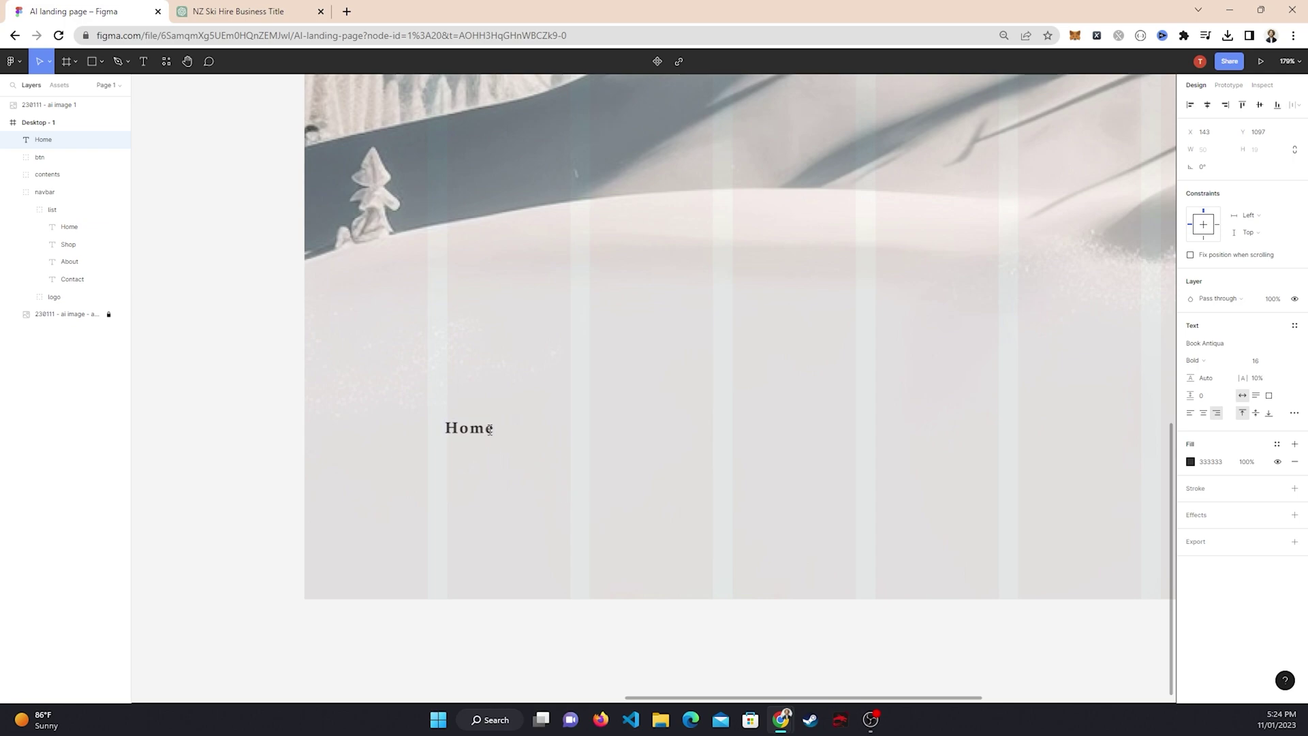
pyautogui.moveTo(490, 429); pyautogui.dragTo(431, 428)
pyautogui.press('BackSpace')
pyautogui.write('Locati')
pyautogui.press('BackSpace')
pyautogui.press('BackSpace')
pyautogui.write('tion (*')
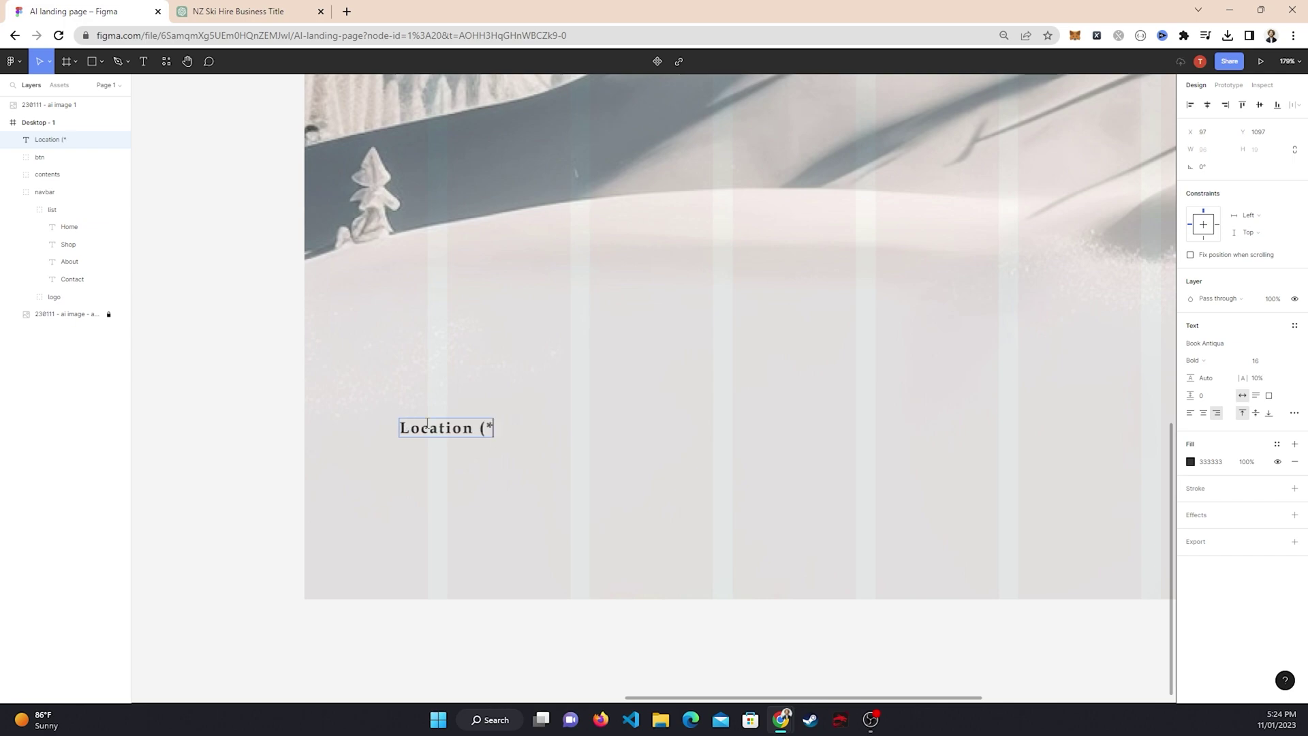
pyautogui.press('BackSpace')
pyautogui.write('Address)')
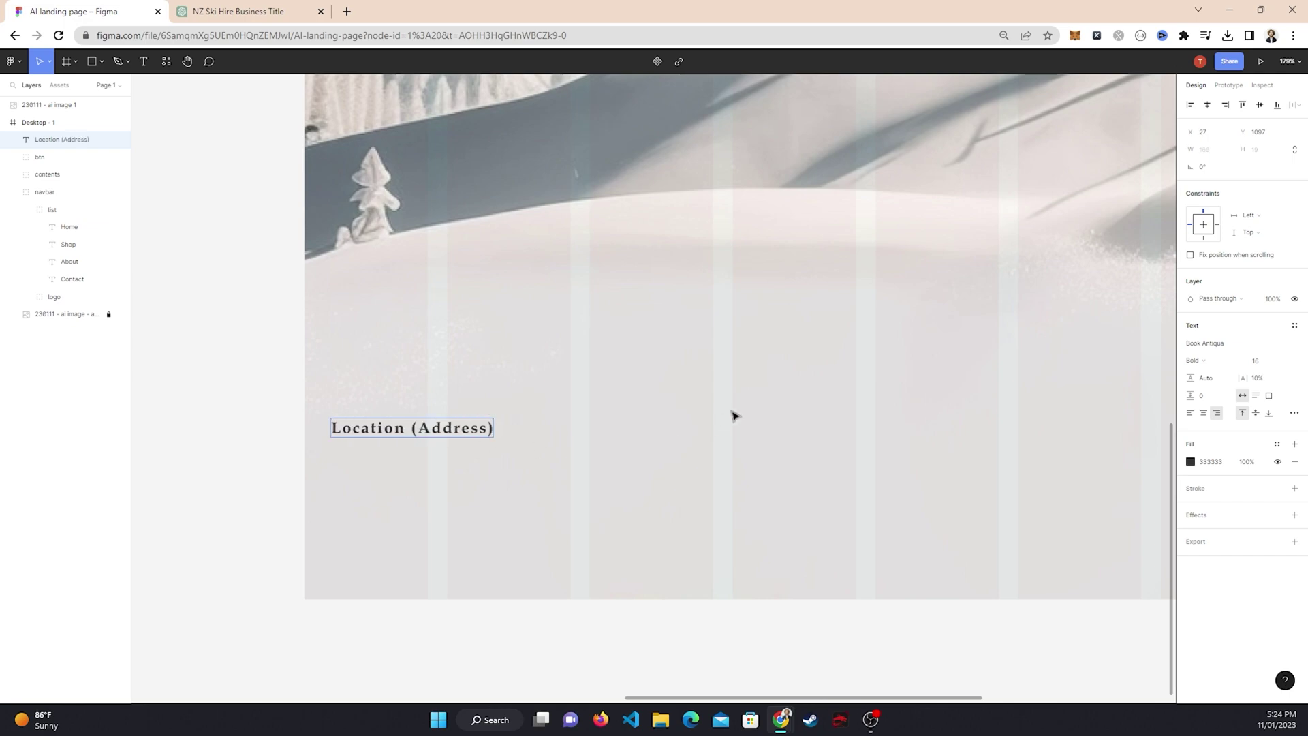
pyautogui.press('Escape')
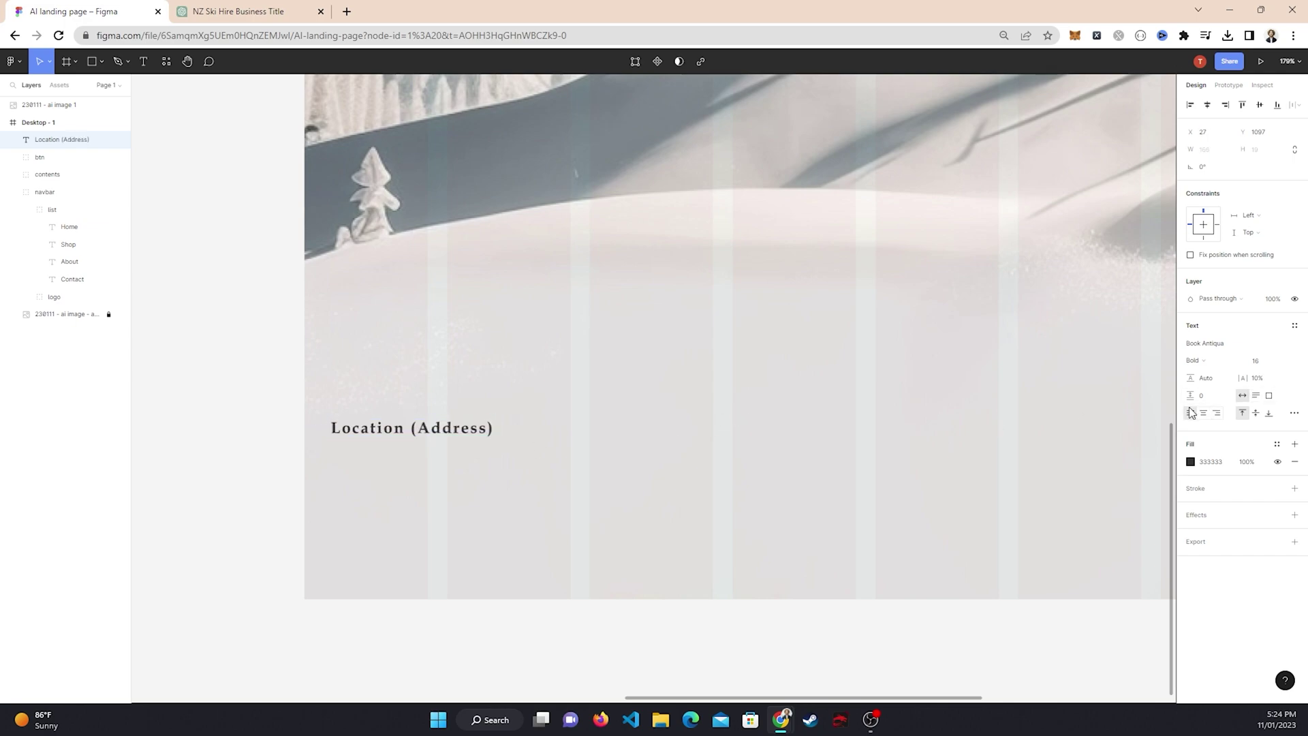
# Left-align the location heading at X 146, duplicate it below, and make the copy the ski area's address in Regular, colour 828282
pyautogui.moveTo(525, 427); pyautogui.dragTo(574, 461)
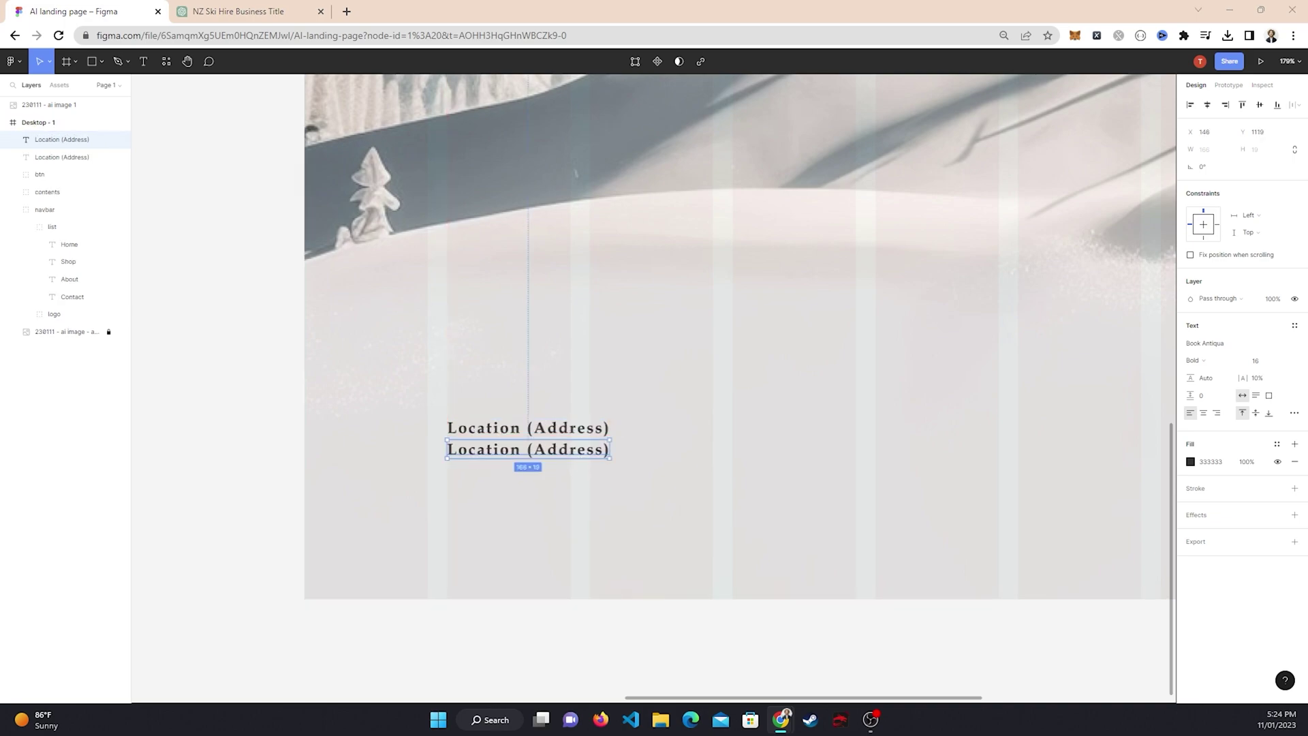
pyautogui.doubleClick(589, 455)
pyautogui.write('Coronet Peak Ski Area, Queenstown 9371, New Zealand')
pyautogui.press('Escape')
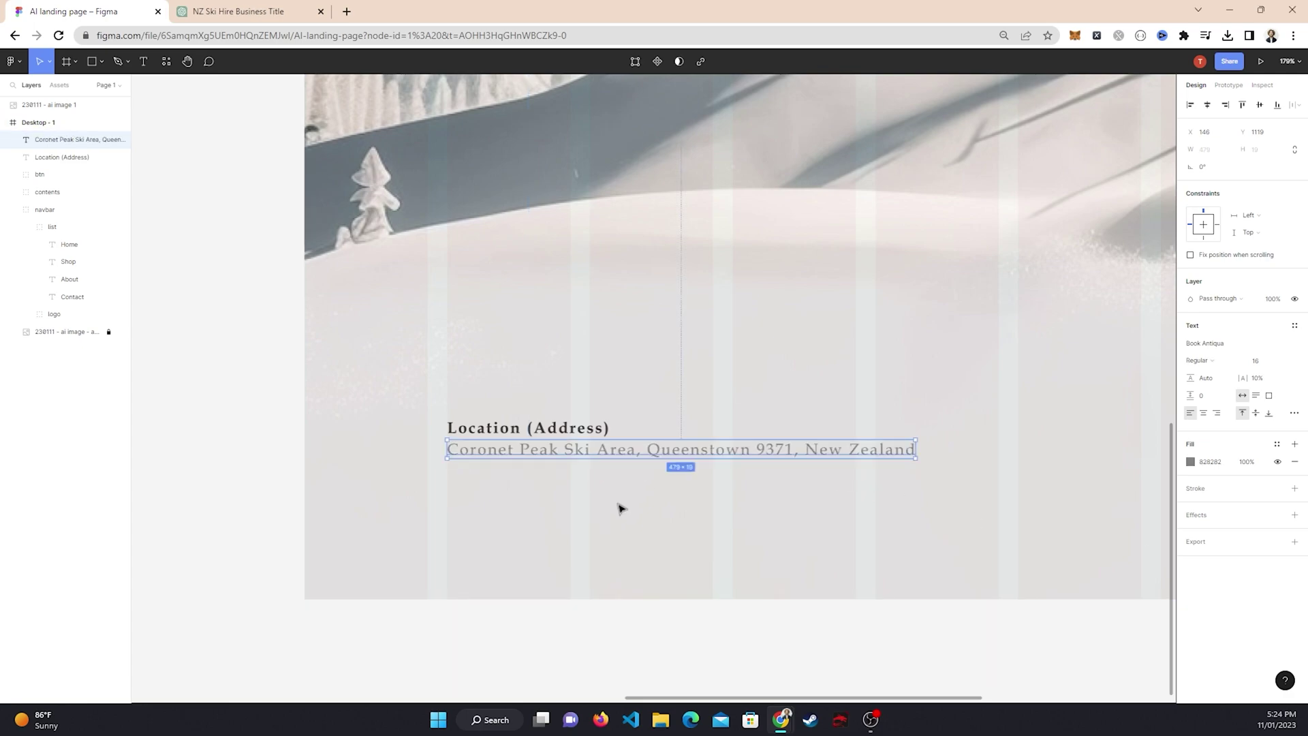
# Move the address line slightly down to Y 1125 to widen the gap below the location heading
pyautogui.scroll(-3, 484, 493)
pyautogui.scroll(3, 498, 502)
pyautogui.moveTo(469, 466); pyautogui.dragTo(471, 475)
pyautogui.click(497, 513)
pyautogui.scroll(-5, 464, 502)
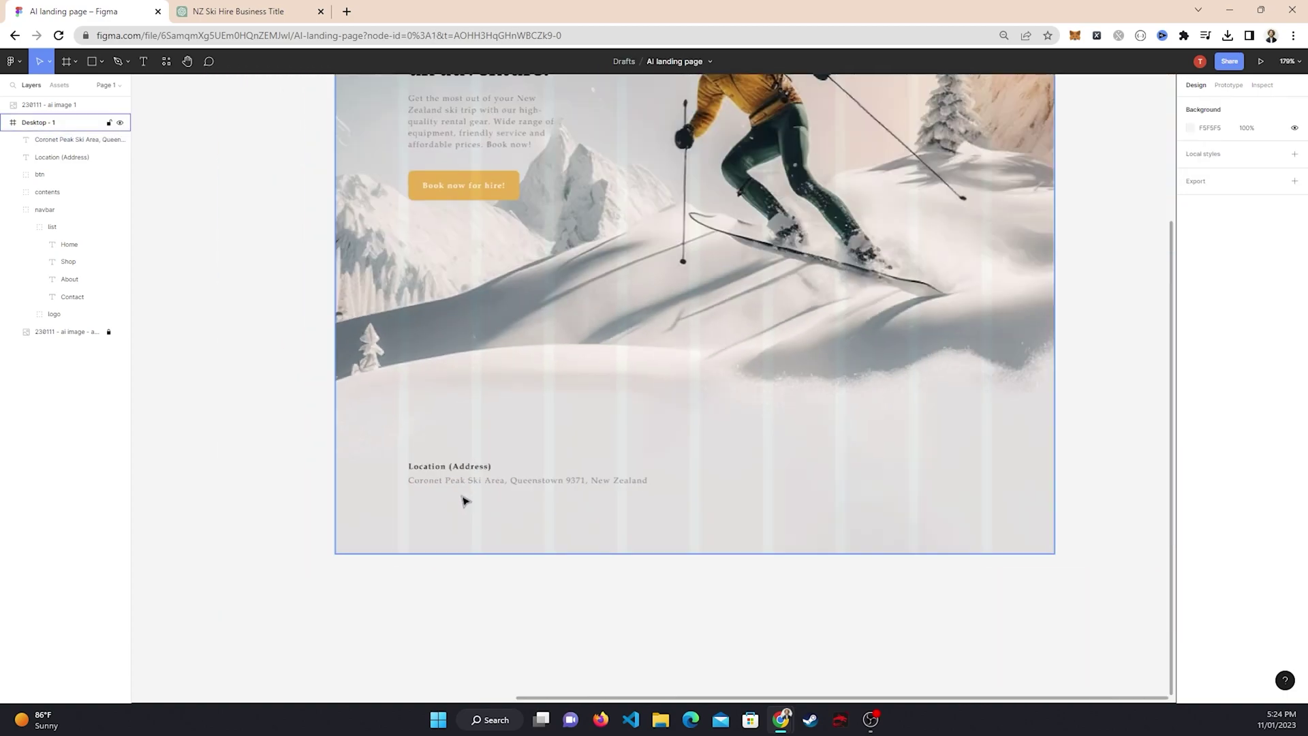
pyautogui.scroll(2, 502, 514)
pyautogui.scroll(3, 474, 495)
pyautogui.click(483, 471)
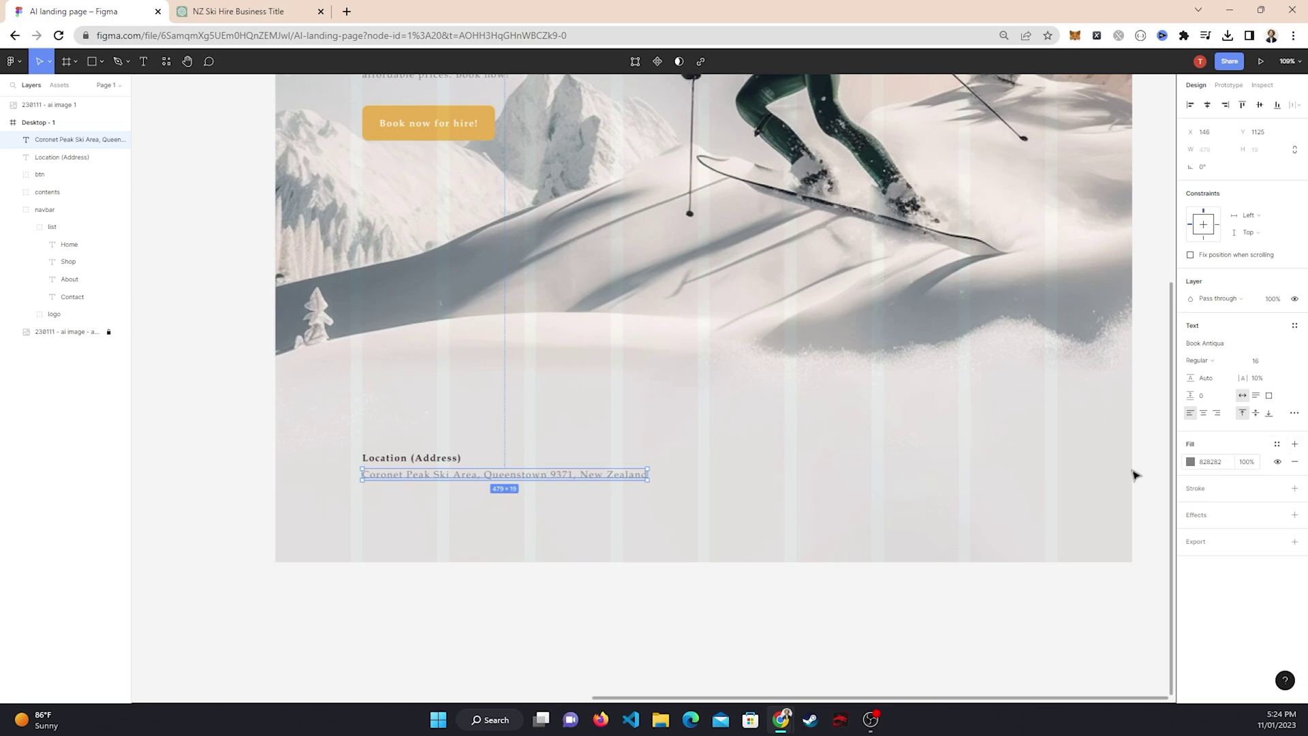
pyautogui.scroll(-3, 783, 490)
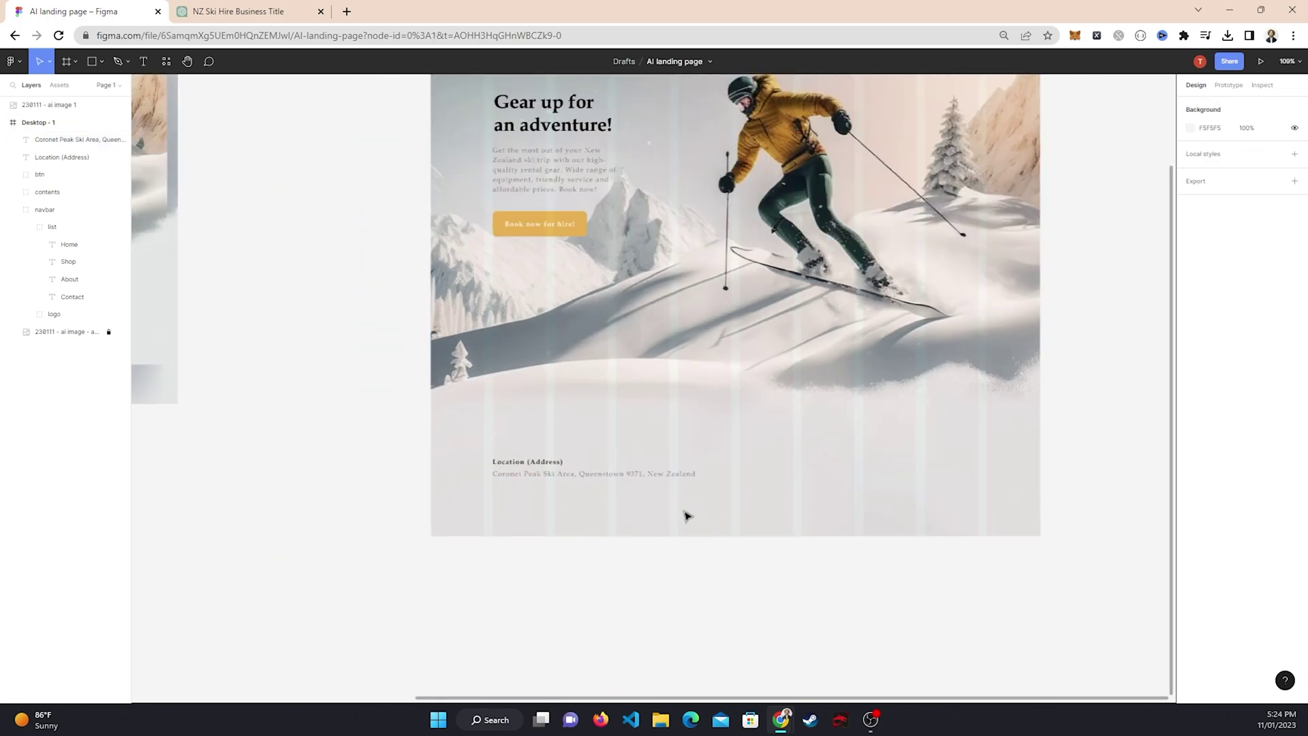
# Duplicate the location heading and address line together and place the copies to their right at X 730
pyautogui.click(516, 478)
pyautogui.moveTo(506, 519); pyautogui.dragTo(612, 520)
pyautogui.hotkey('ctrl', 'd')
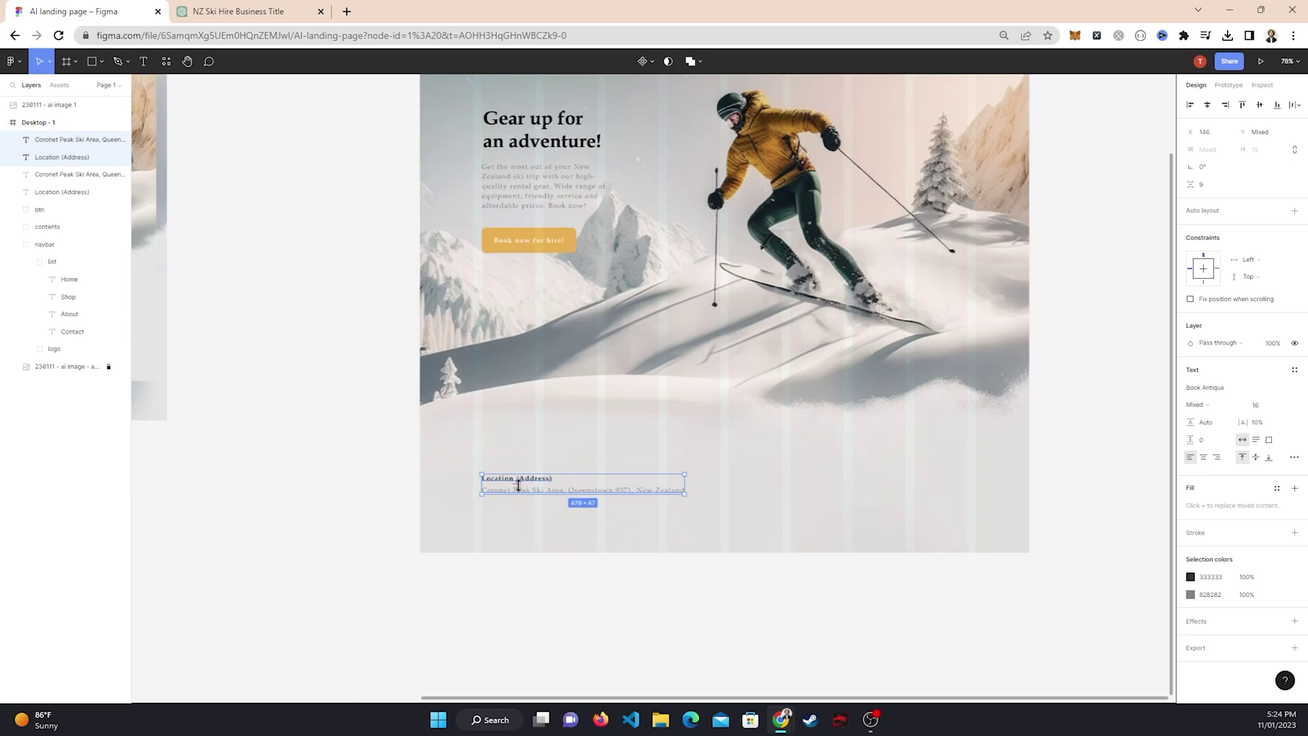
pyautogui.moveTo(529, 493); pyautogui.dragTo(777, 497)
# Change the duplicated heading to "Phone" and replace the line below it with the business phone number
pyautogui.doubleClick(754, 479)
pyautogui.write('Phone')
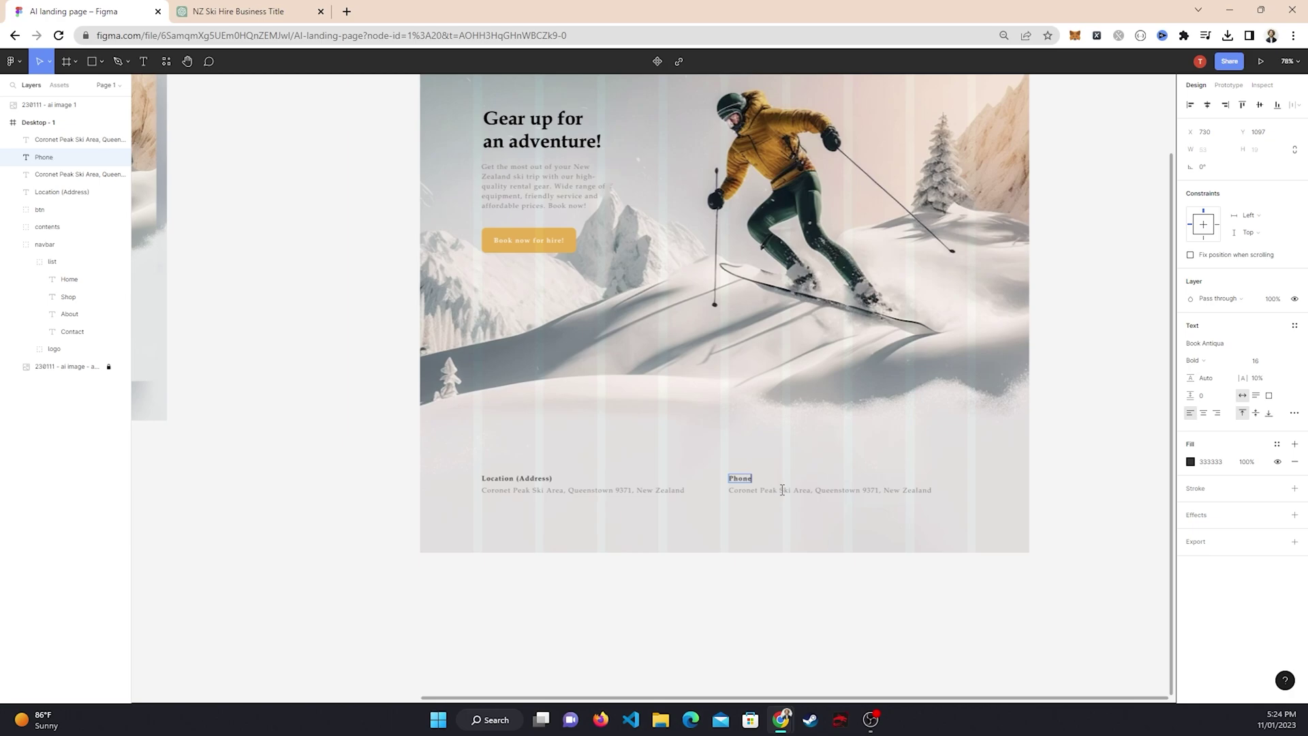
pyautogui.press('Escape')
pyautogui.click(799, 520)
pyautogui.keyDown('ctrl'); pyautogui.scroll(5, 791, 519); pyautogui.keyUp('ctrl')
pyautogui.click(823, 461)
pyautogui.doubleClick(824, 470)
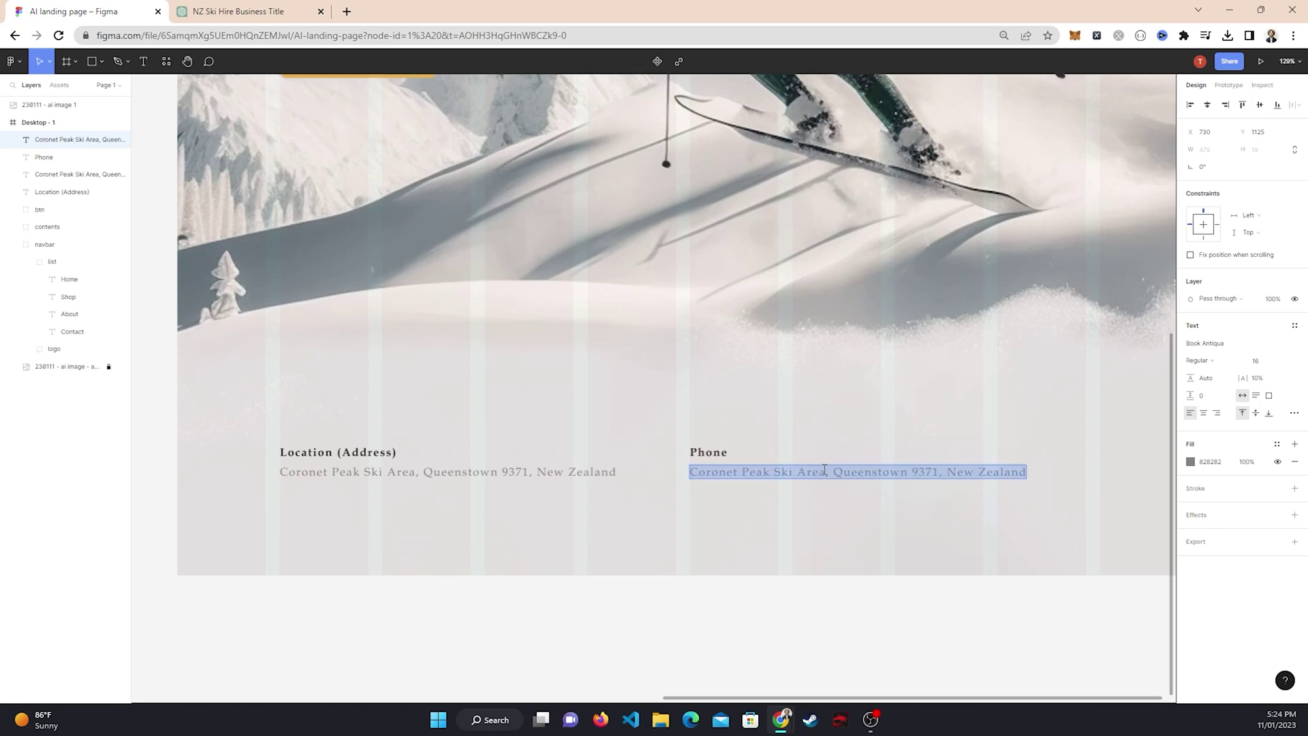
pyautogui.hotkey('ctrl', 'v')
pyautogui.click(770, 514)
# Group the Phone heading with its number, and group the location heading with its address line
pyautogui.keyDown('ctrl'); pyautogui.scroll(-5, 747, 550); pyautogui.keyUp('ctrl')
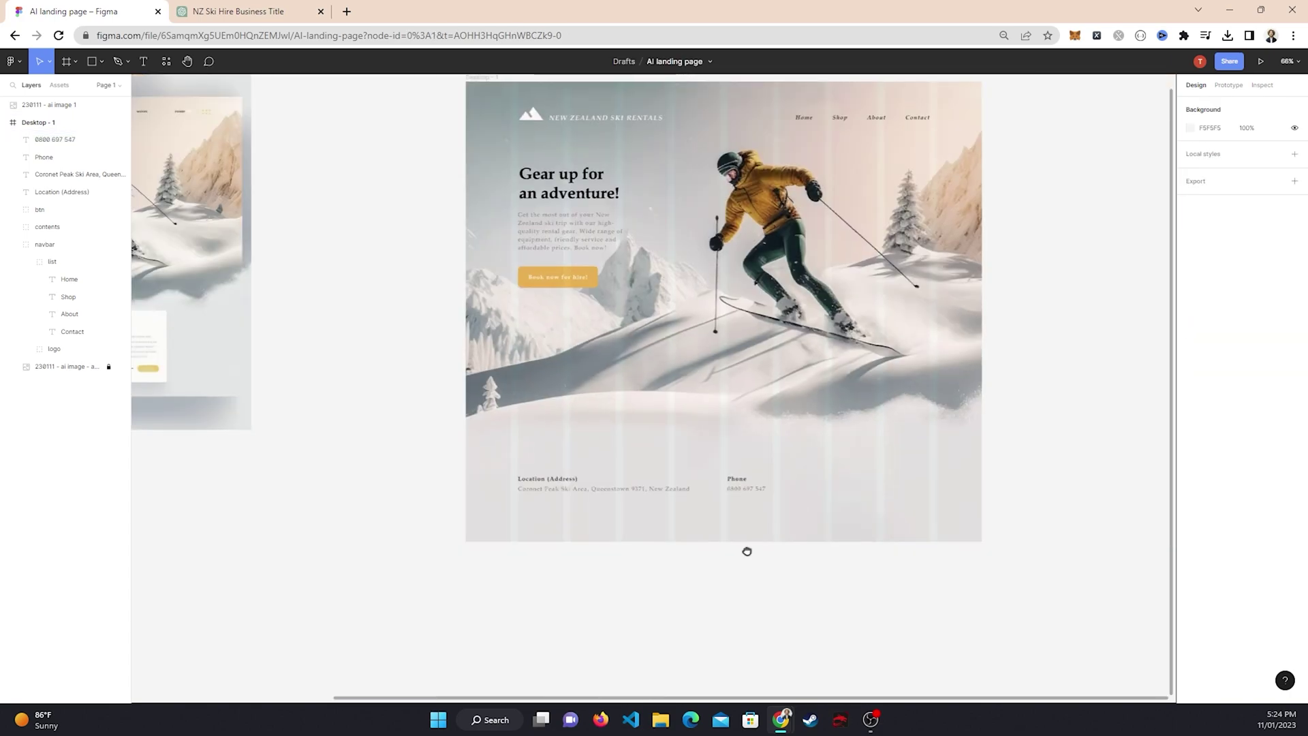
pyautogui.scroll(4, 749, 558)
pyautogui.scroll(-2, 722, 551)
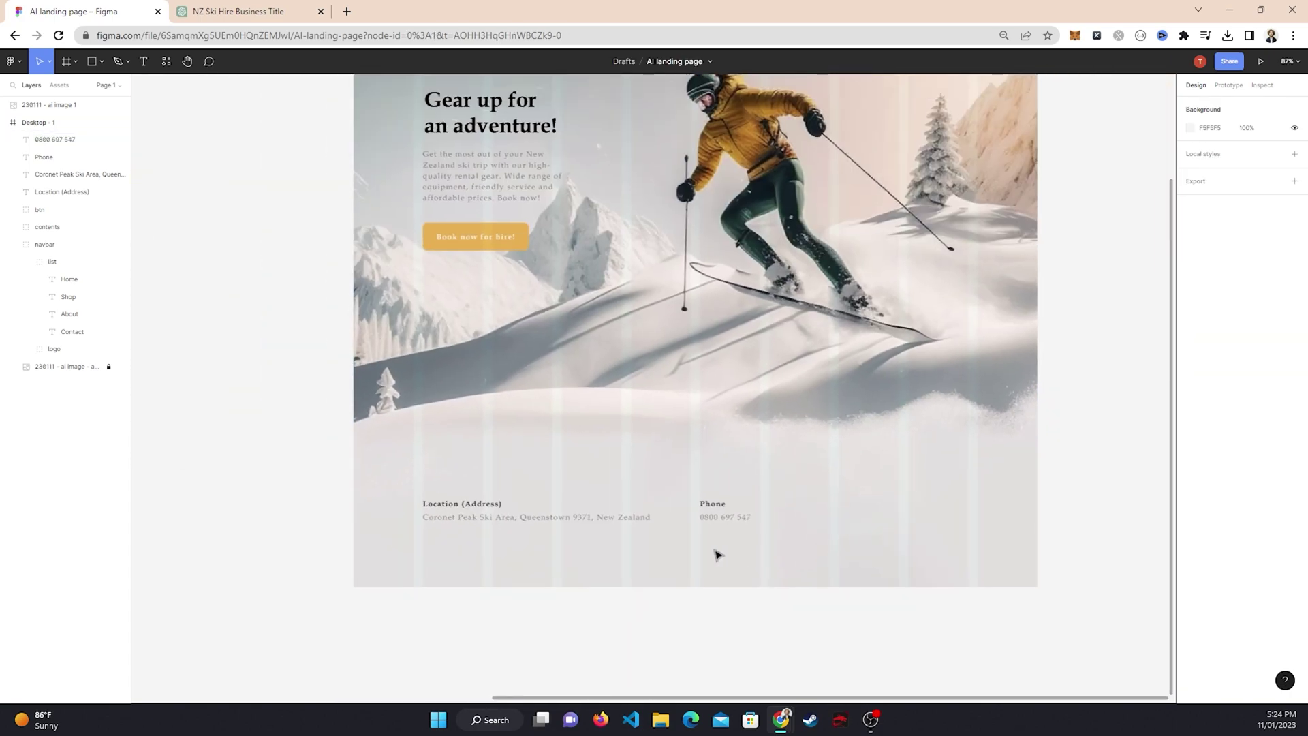
pyautogui.keyDown('ctrl'); pyautogui.scroll(3, 718, 556); pyautogui.keyUp('ctrl')
pyautogui.moveTo(750, 481); pyautogui.dragTo(713, 563)
pyautogui.hotkey('ctrl', 'g')
pyautogui.moveTo(466, 434); pyautogui.dragTo(368, 562)
pyautogui.hotkey('ctrl', 'g')
pyautogui.keyDown('ctrl'); pyautogui.scroll(-5, 496, 569); pyautogui.keyUp('ctrl')
pyautogui.click(856, 590)
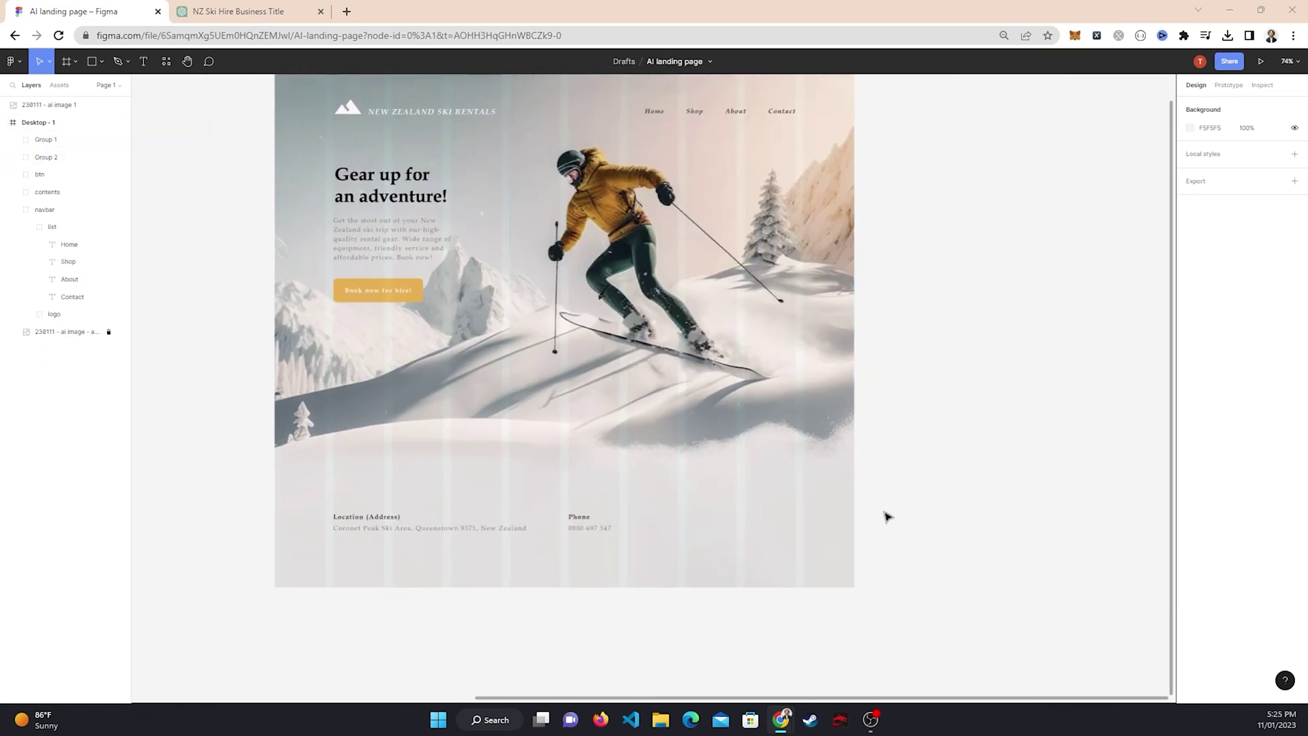
# Search the Iconify plugin for Instagram icons and close the plugin
pyautogui.moveTo(664, 458); pyautogui.dragTo(793, 484)
pyautogui.keyDown('ctrl'); pyautogui.scroll(3, 797, 504); pyautogui.keyUp('ctrl')
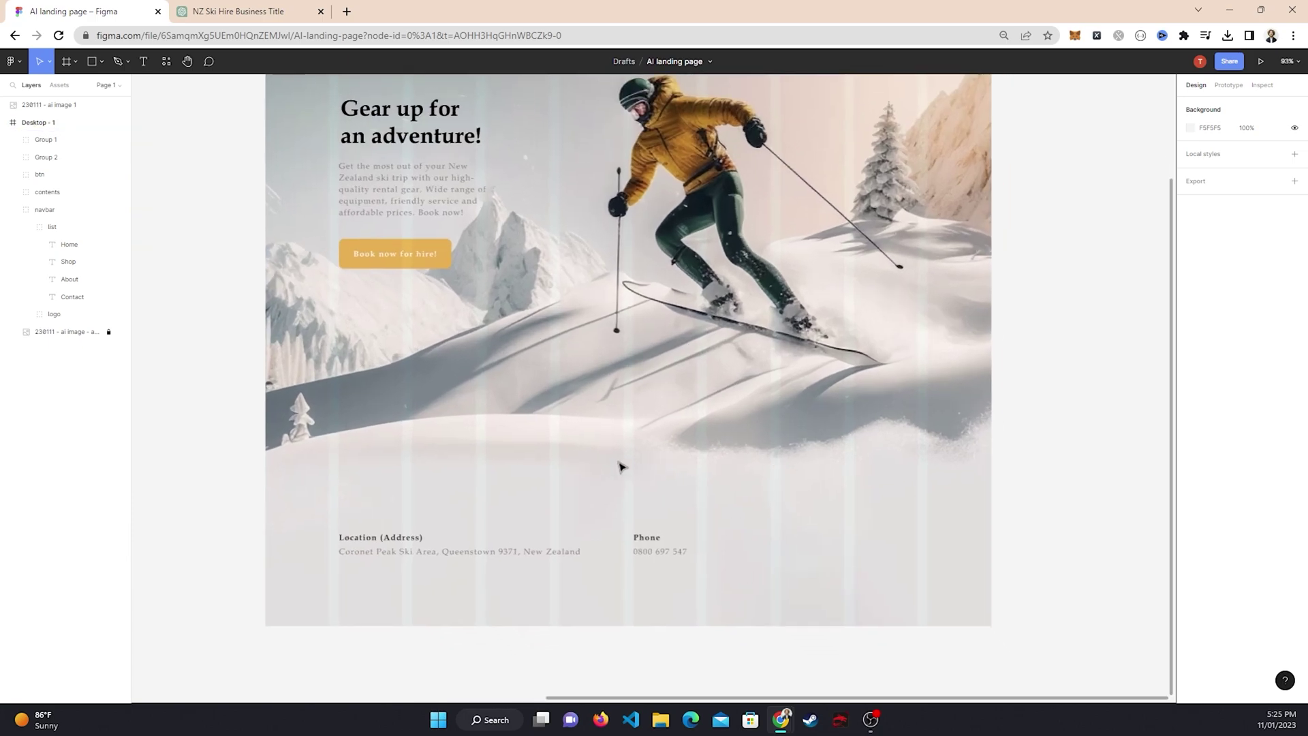
pyautogui.rightClick(659, 457)
pyautogui.moveTo(709, 418)
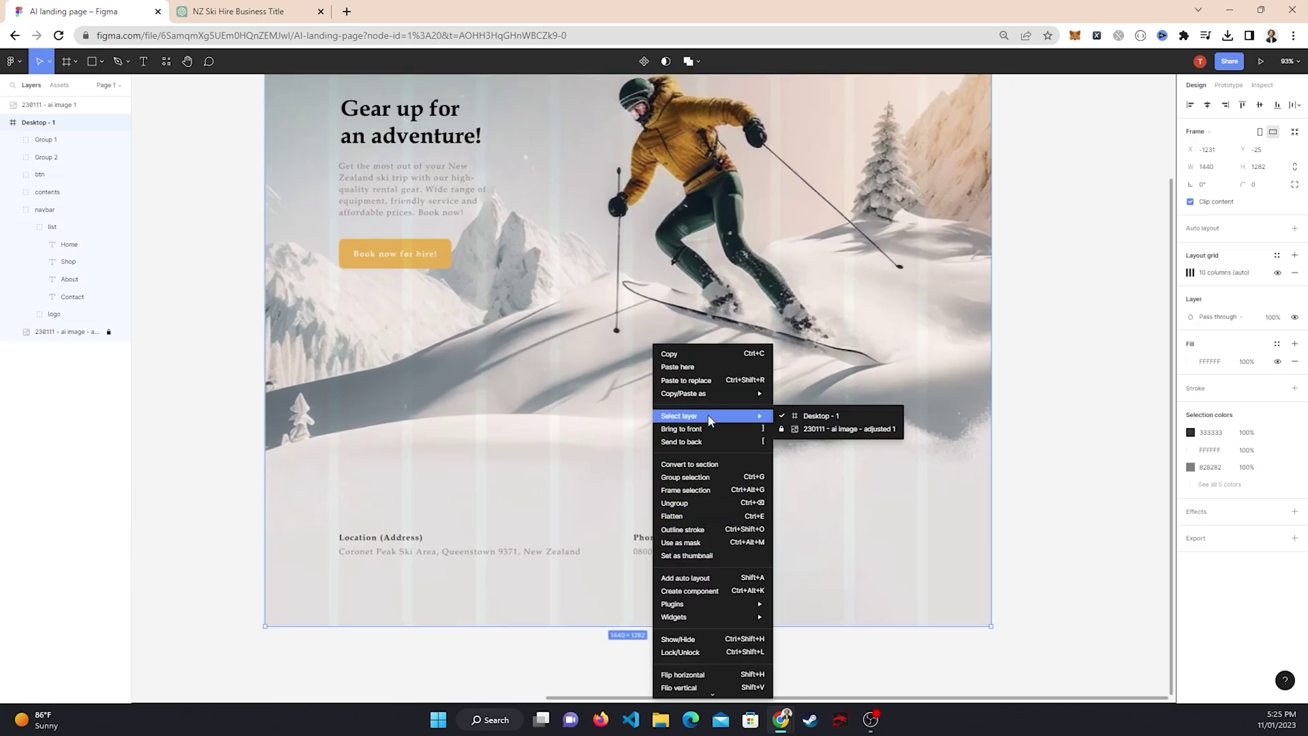
pyautogui.moveTo(711, 603)
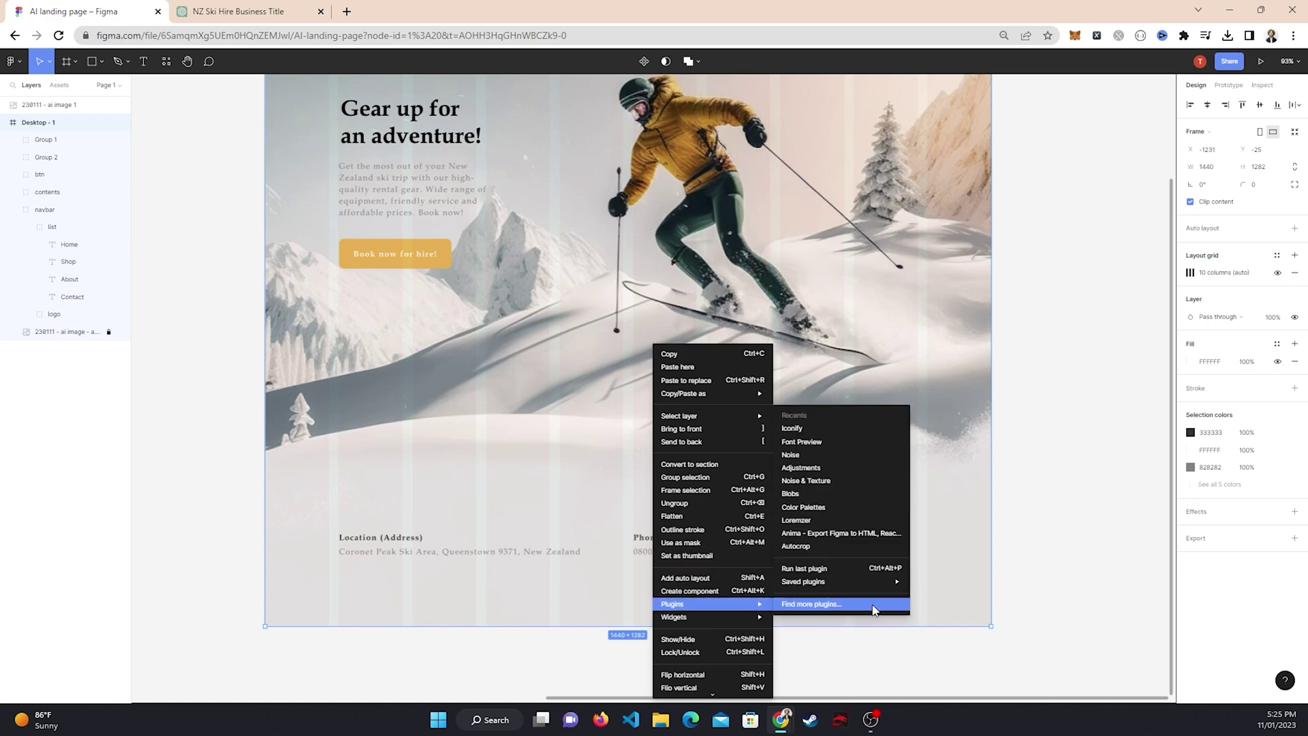
pyautogui.click(816, 429)
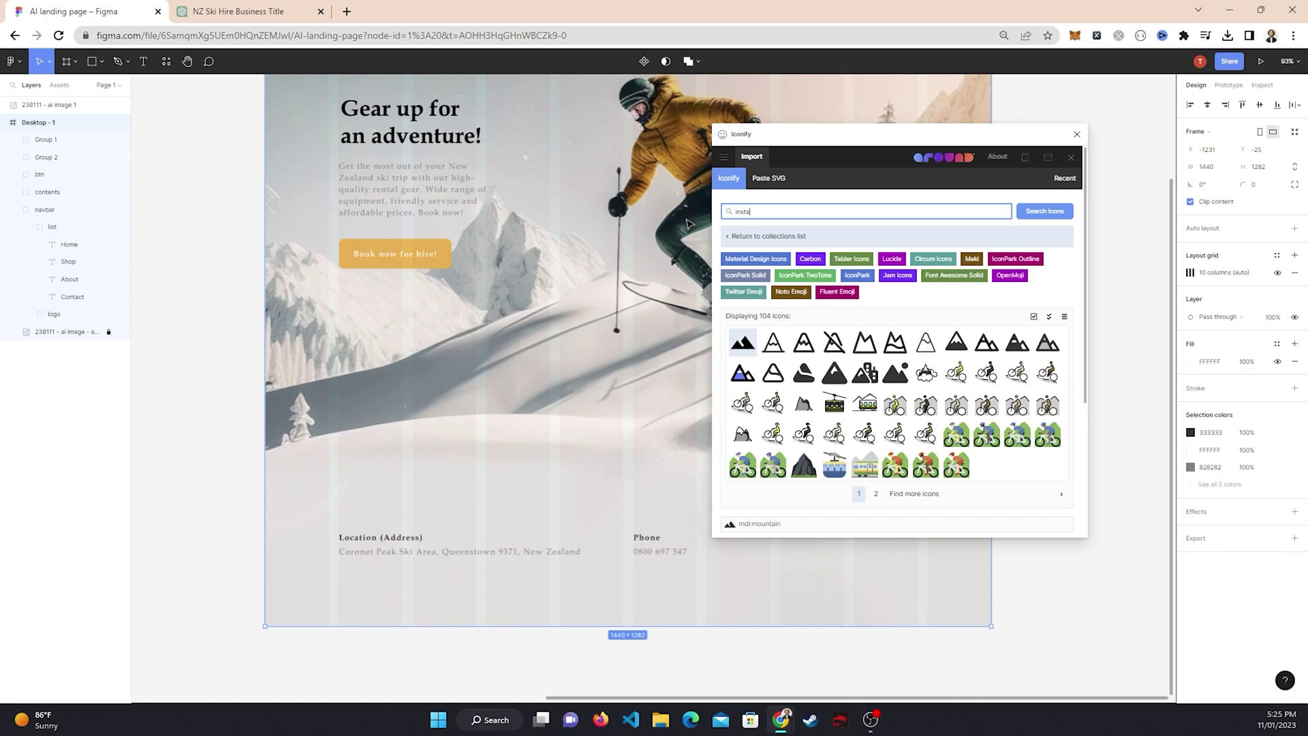
pyautogui.press('Return')
pyautogui.scroll(-1, 1011, 309)
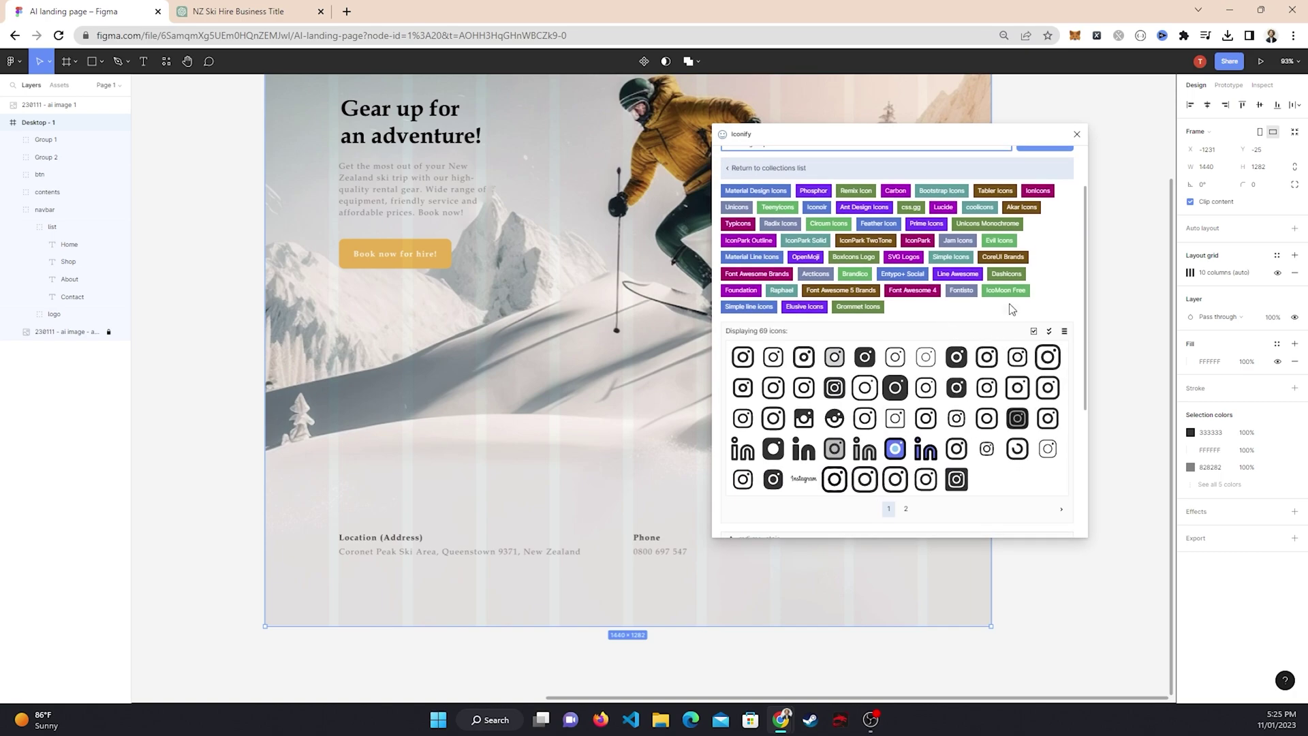
pyautogui.click(1076, 136)
pyautogui.press('Escape')
# Paste the group of Facebook, Instagram, TikTok and YouTube icons into the Desktop - 1 frame, to the right of the phone details
pyautogui.scroll(-5, 665, 256)
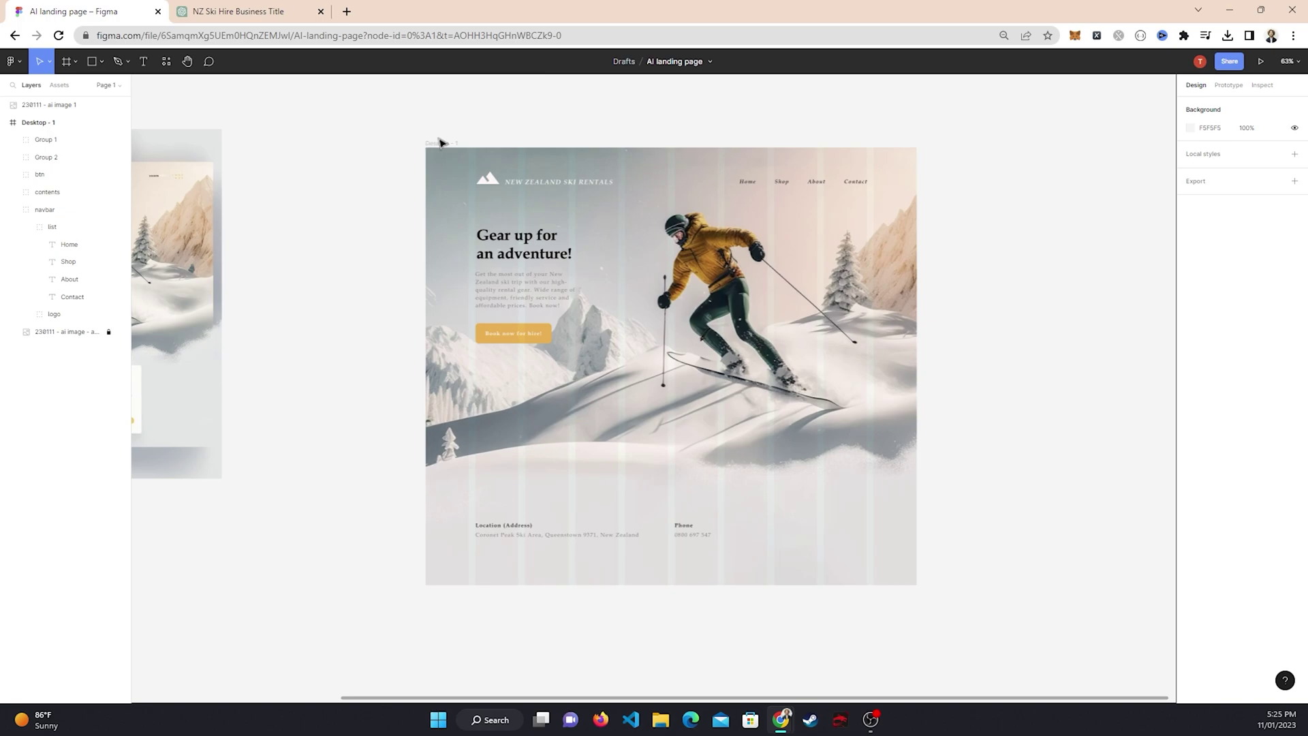
pyautogui.click(439, 142)
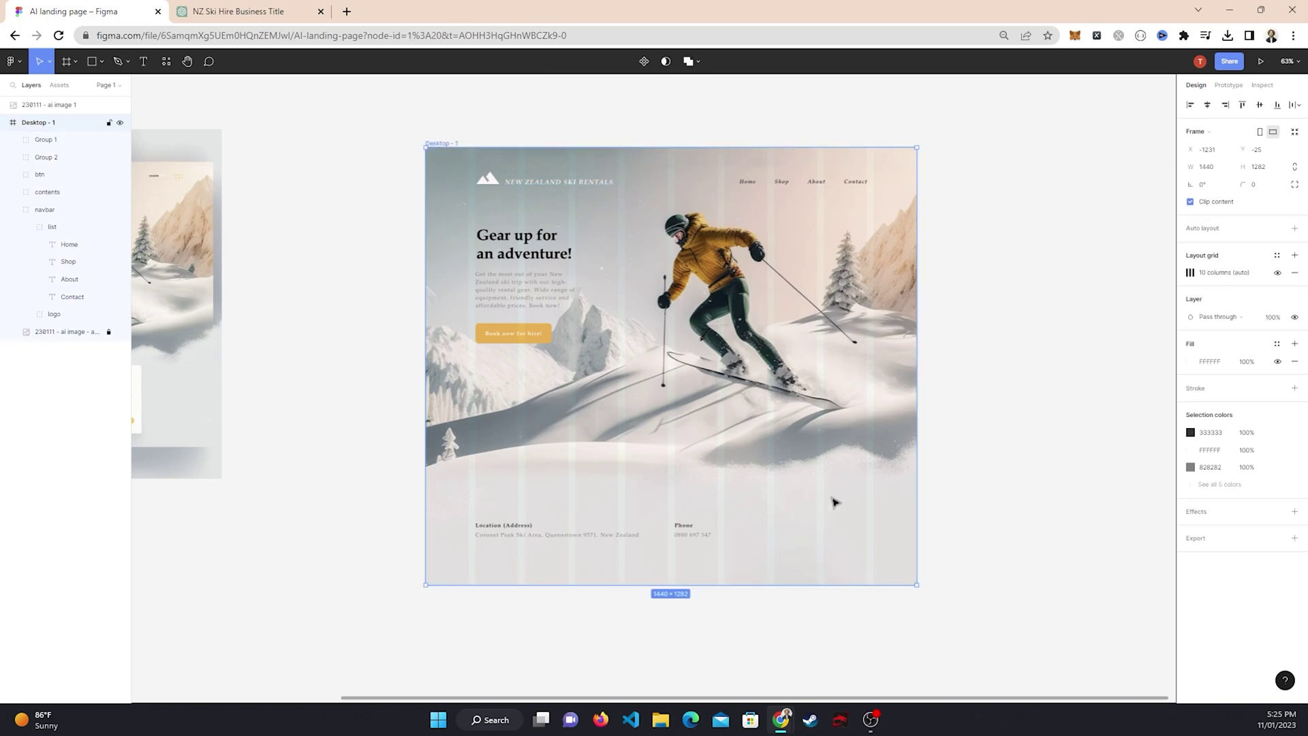
pyautogui.hotkey('ctrl', 'v')
pyautogui.scroll(5, 852, 491)
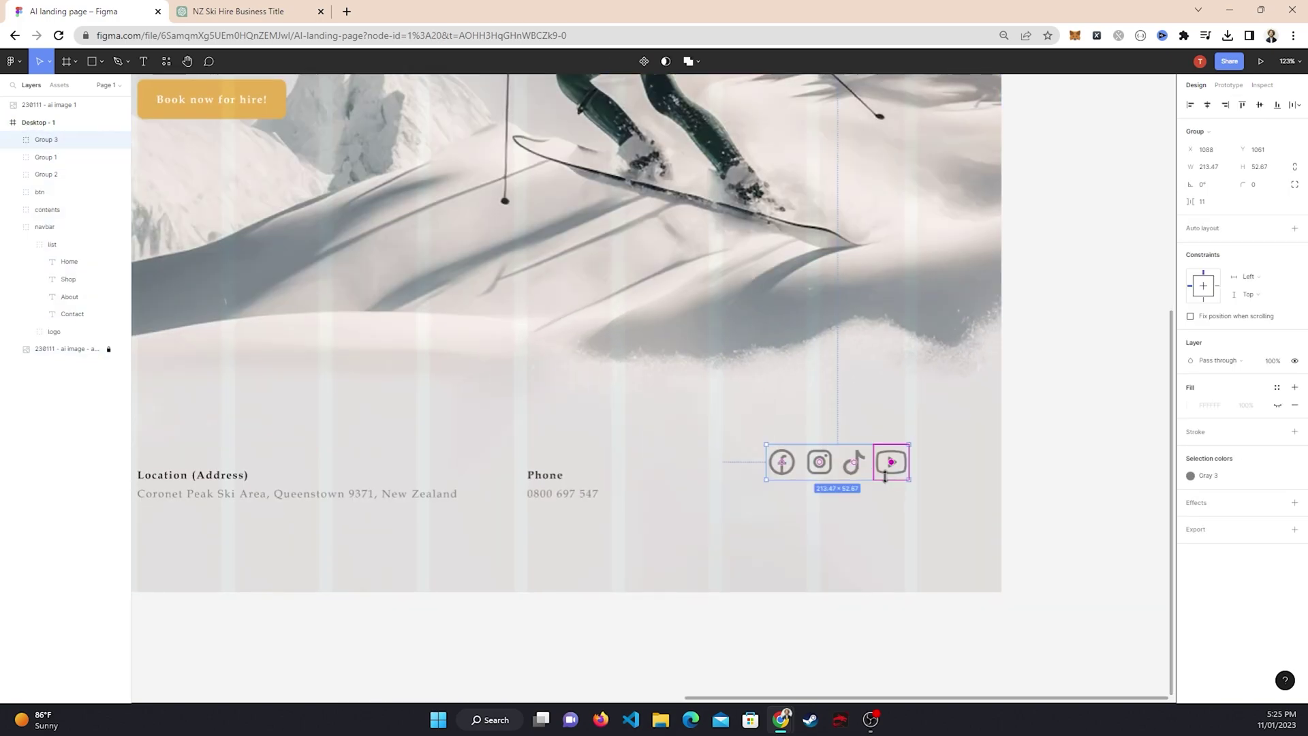
# Move the social icons level with the phone details and detach the Gray 3 colour style from the Facebook icon
pyautogui.moveTo(856, 479); pyautogui.dragTo(852, 498)
pyautogui.doubleClick(789, 494)
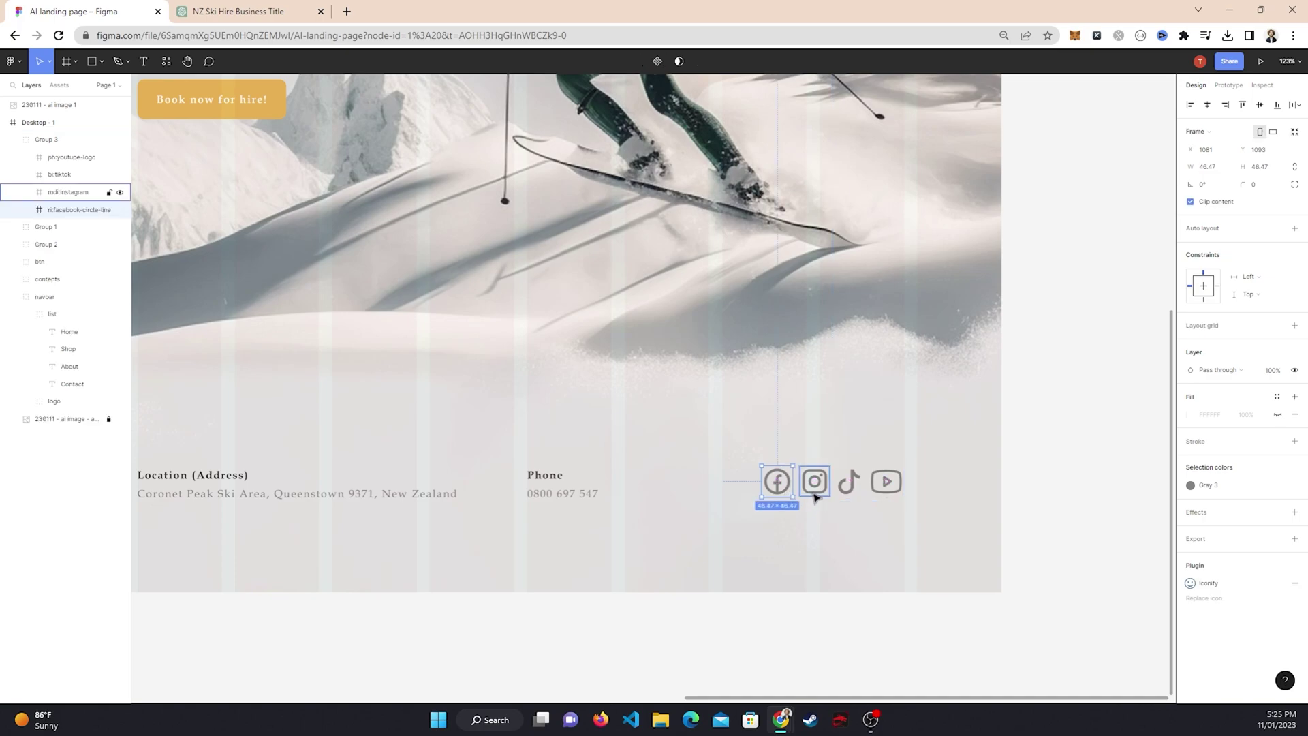
pyautogui.click(1277, 485)
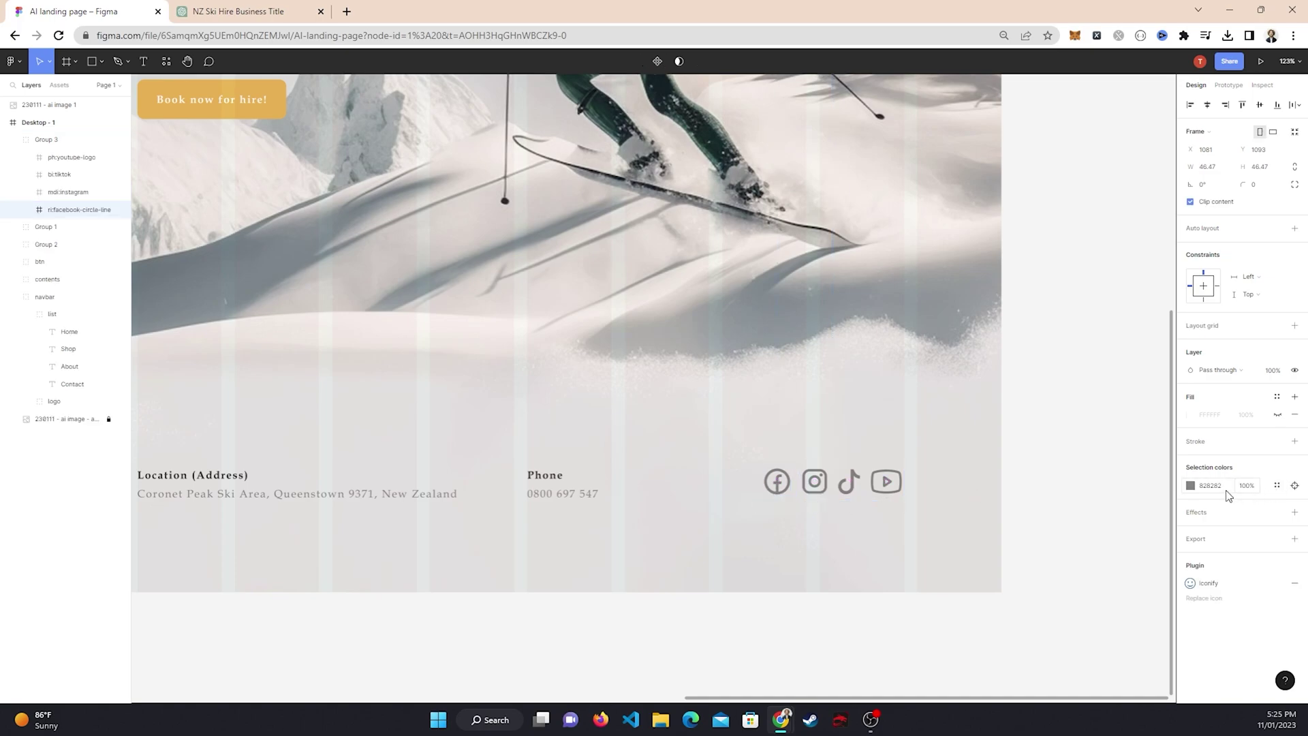
pyautogui.click(1090, 506)
# Regroup the four social icons in the footer area of the Desktop - 1 frame
pyautogui.scroll(-5, 1066, 518)
pyautogui.scroll(3, 1008, 518)
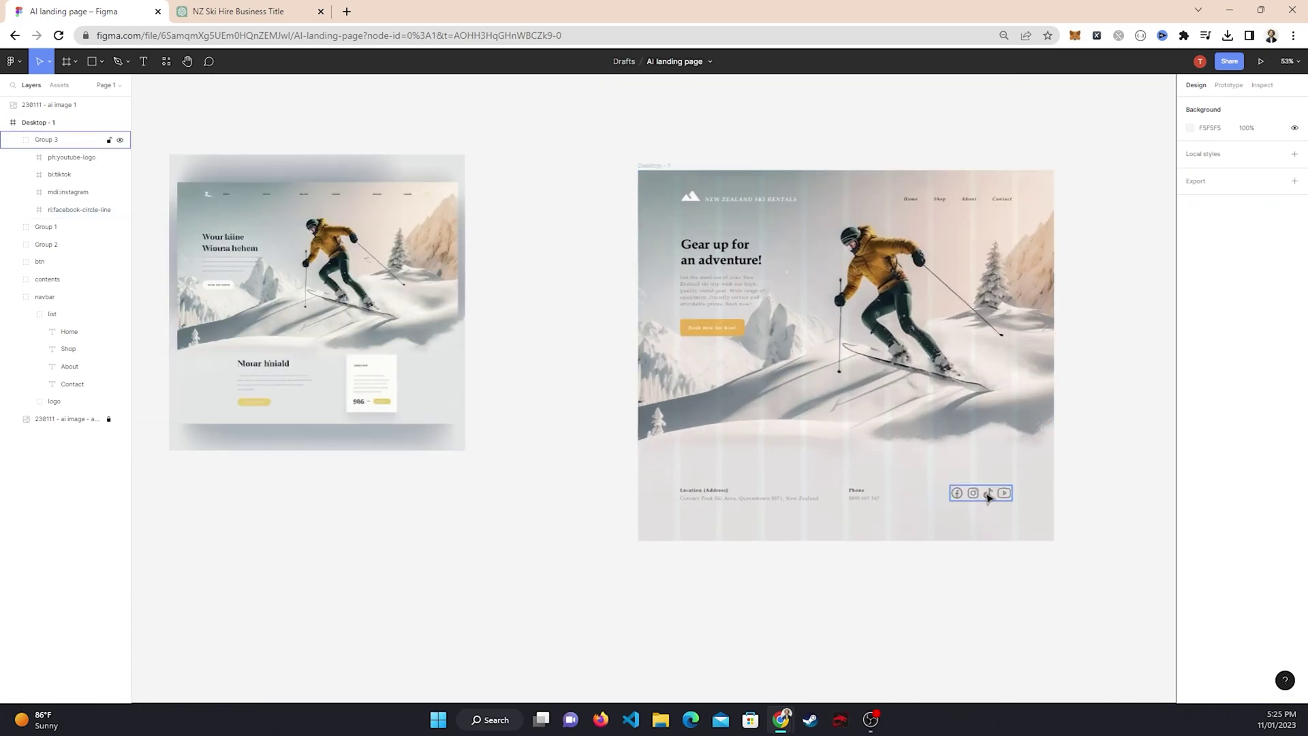
pyautogui.click(989, 497)
pyautogui.scroll(5, 1008, 507)
pyautogui.hotkey('ctrl', 'g')
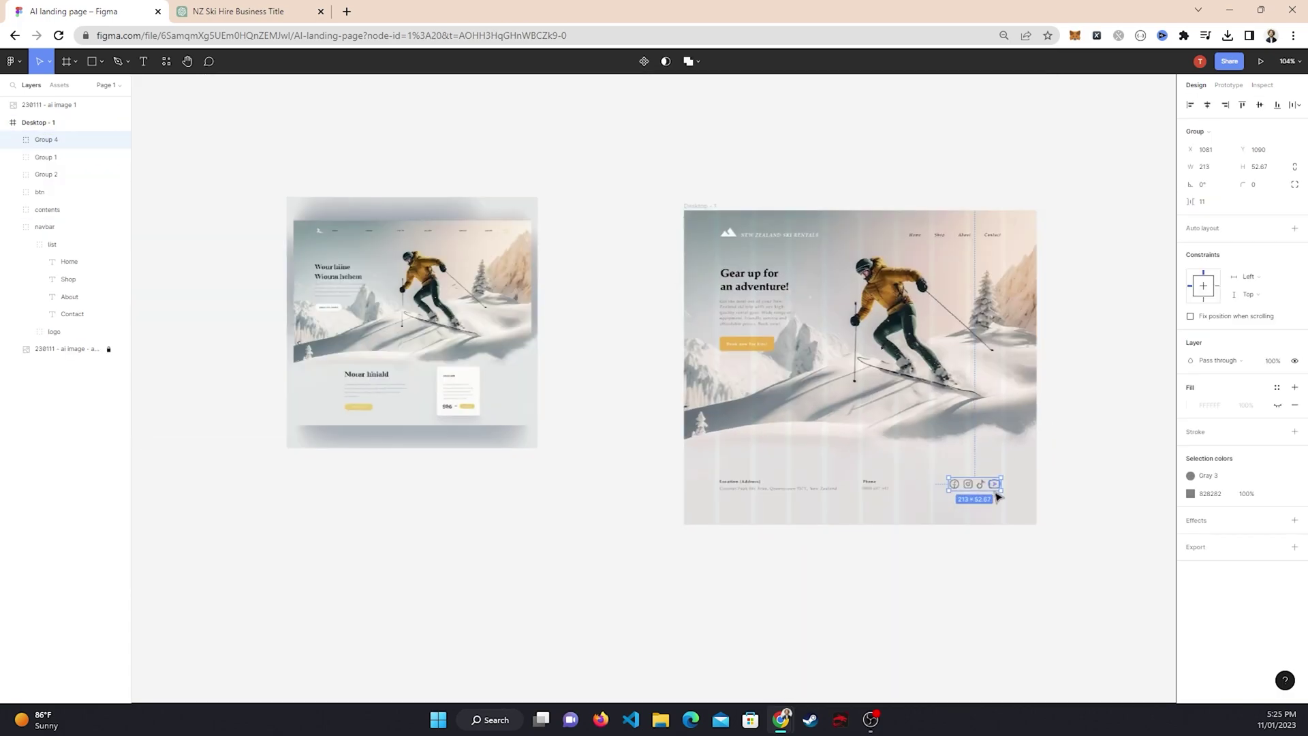
# Hide the 10-column layout grid of the Desktop - 1 frame
pyautogui.click(696, 204)
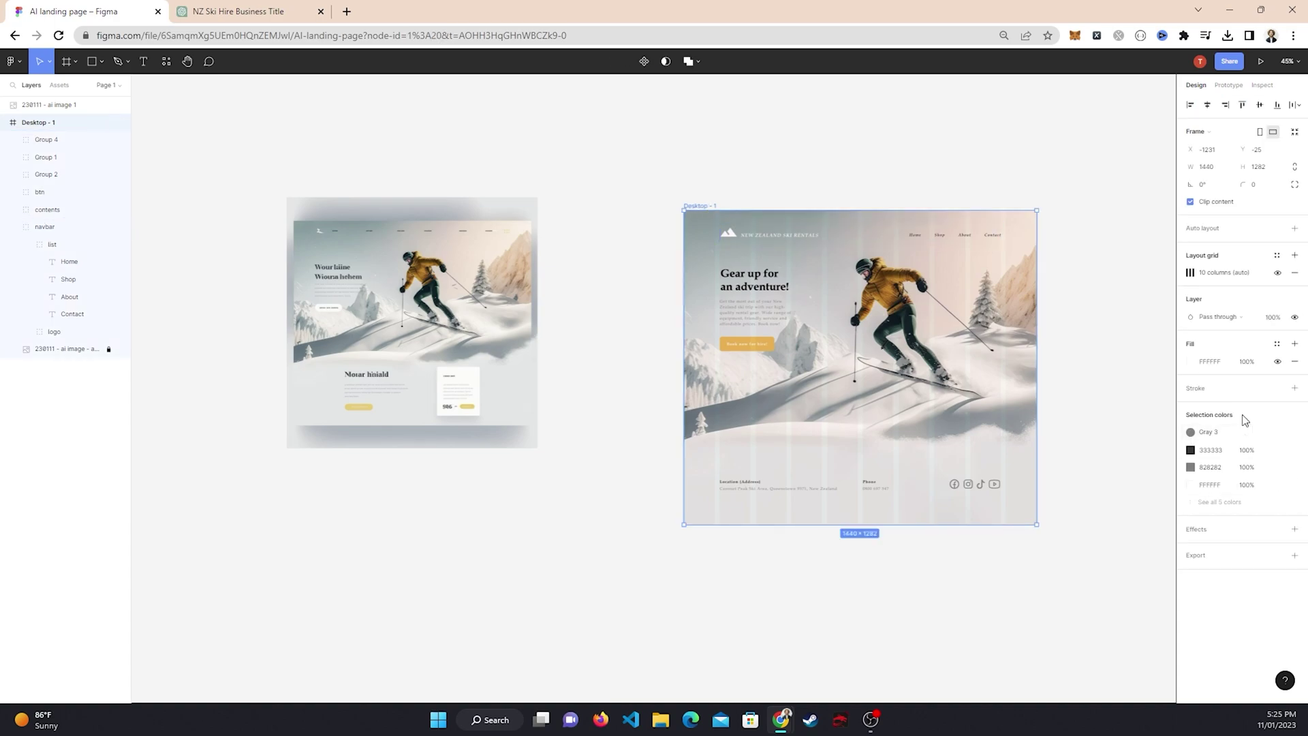
pyautogui.click(1065, 399)
pyautogui.scroll(3, 1063, 405)
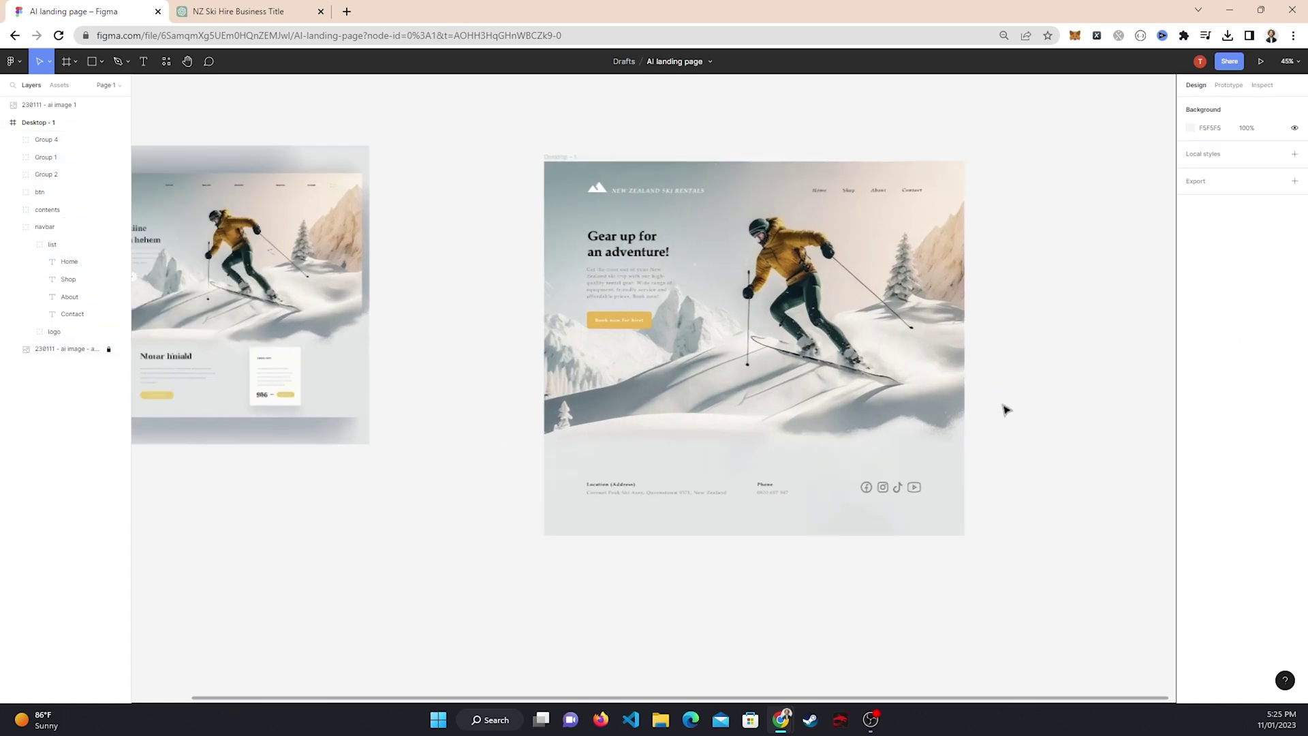
pyautogui.scroll(3, 1071, 480)
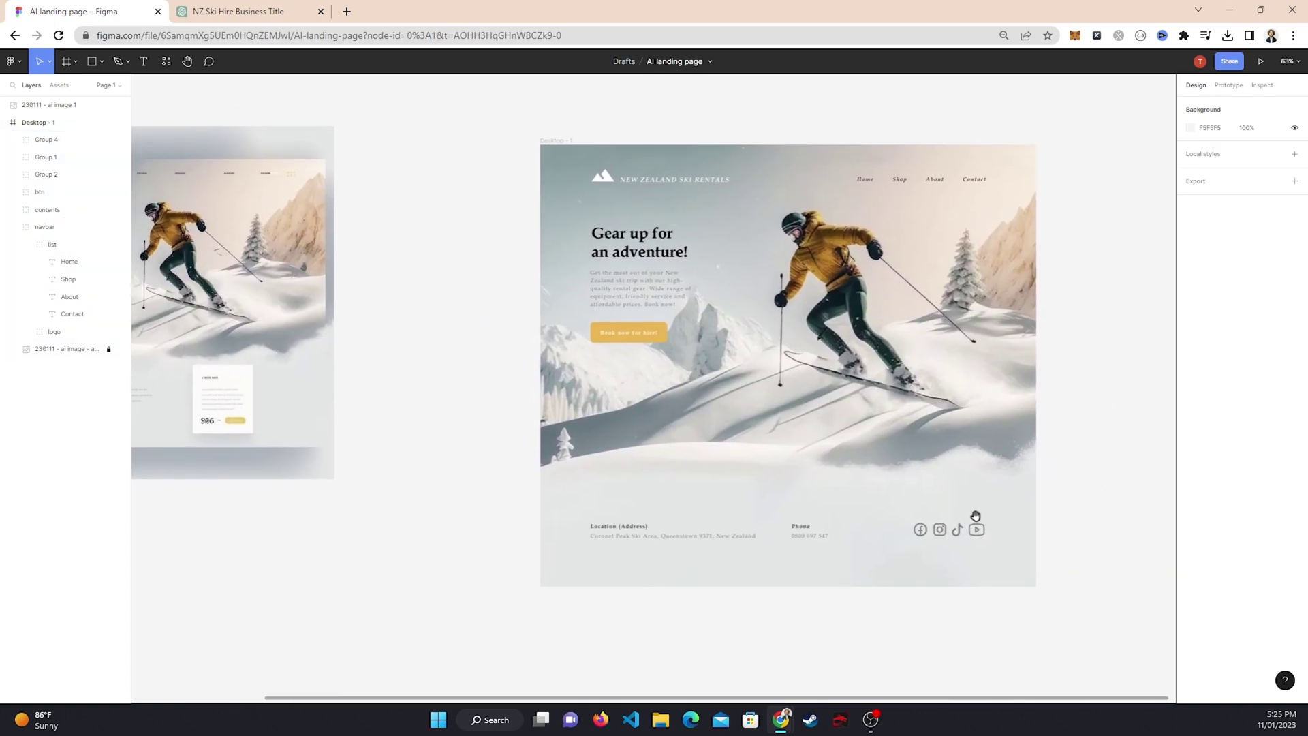
# Align the location, phone and social icon groups below the hero on their vertical centres
pyautogui.click(967, 523)
pyautogui.keyDown('shift'); pyautogui.click(713, 526); pyautogui.keyUp('shift')
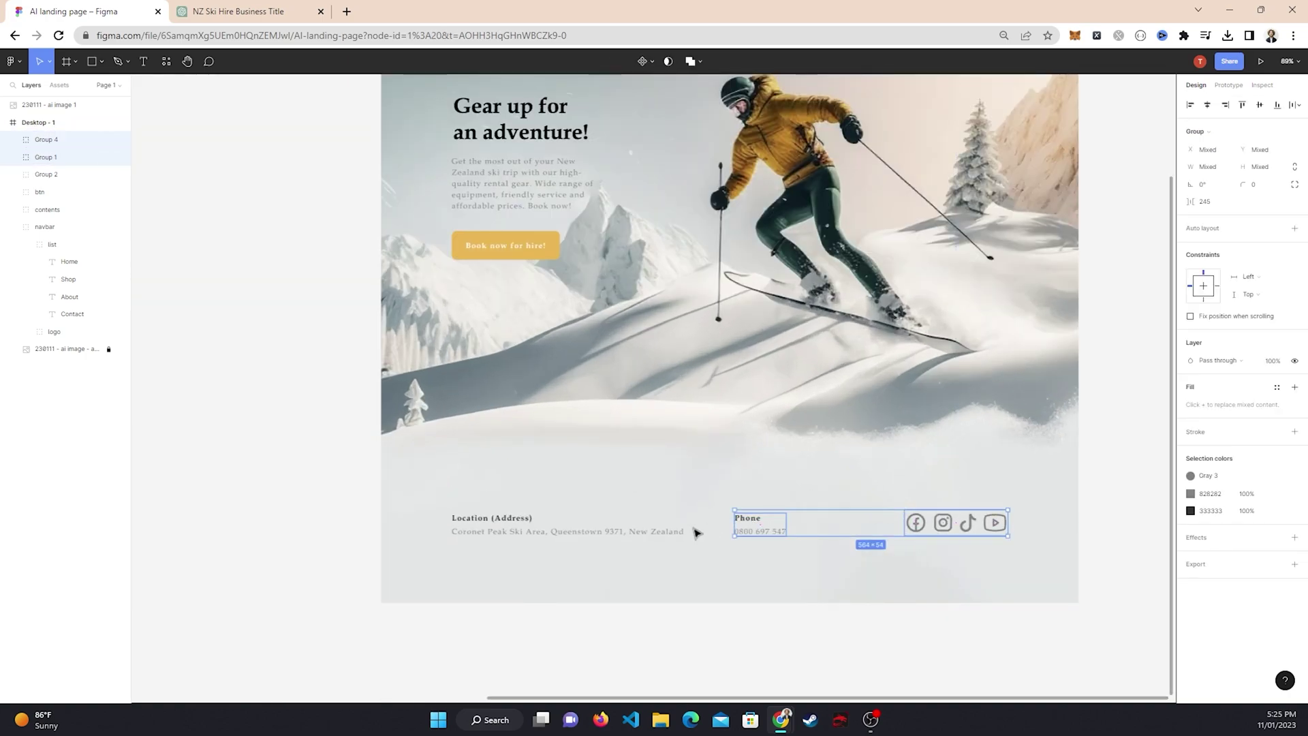
pyautogui.keyDown('shift'); pyautogui.click(639, 531); pyautogui.keyUp('shift')
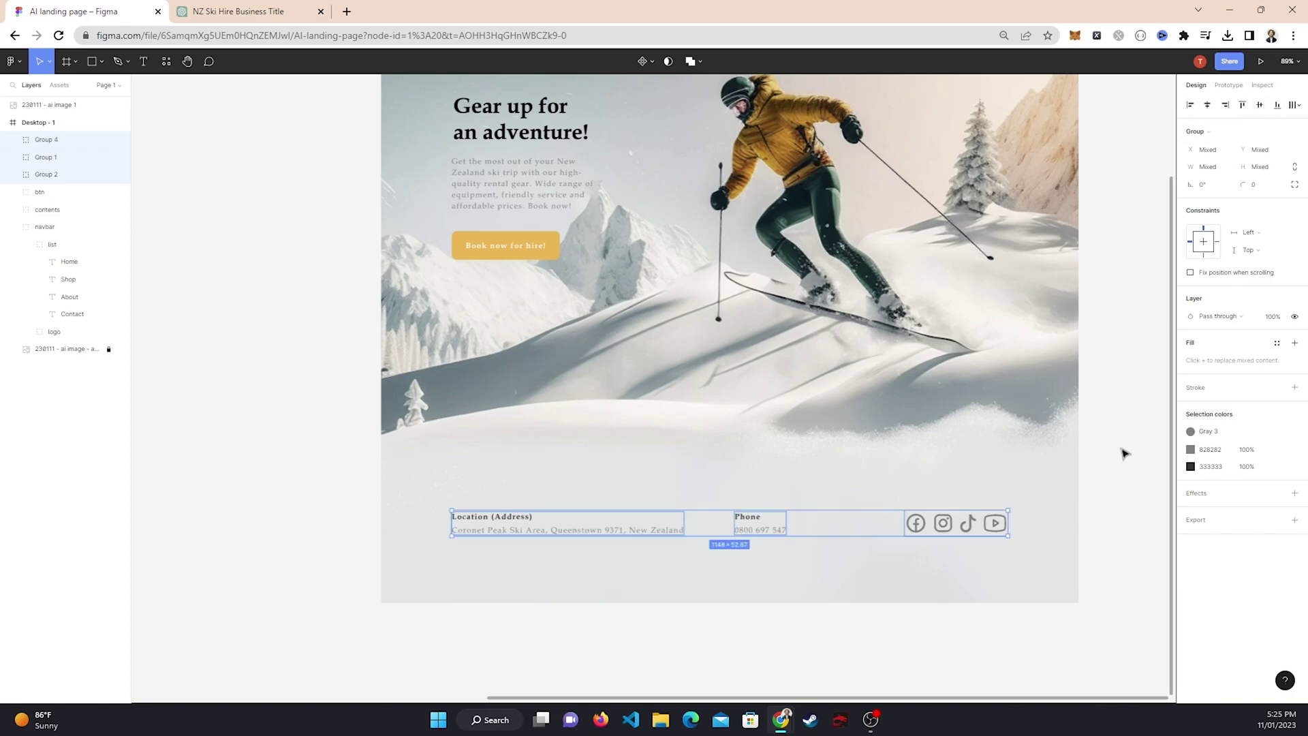
pyautogui.click(1094, 472)
pyautogui.scroll(-2, 1063, 534)
pyautogui.scroll(-3, 1021, 532)
pyautogui.click(983, 526)
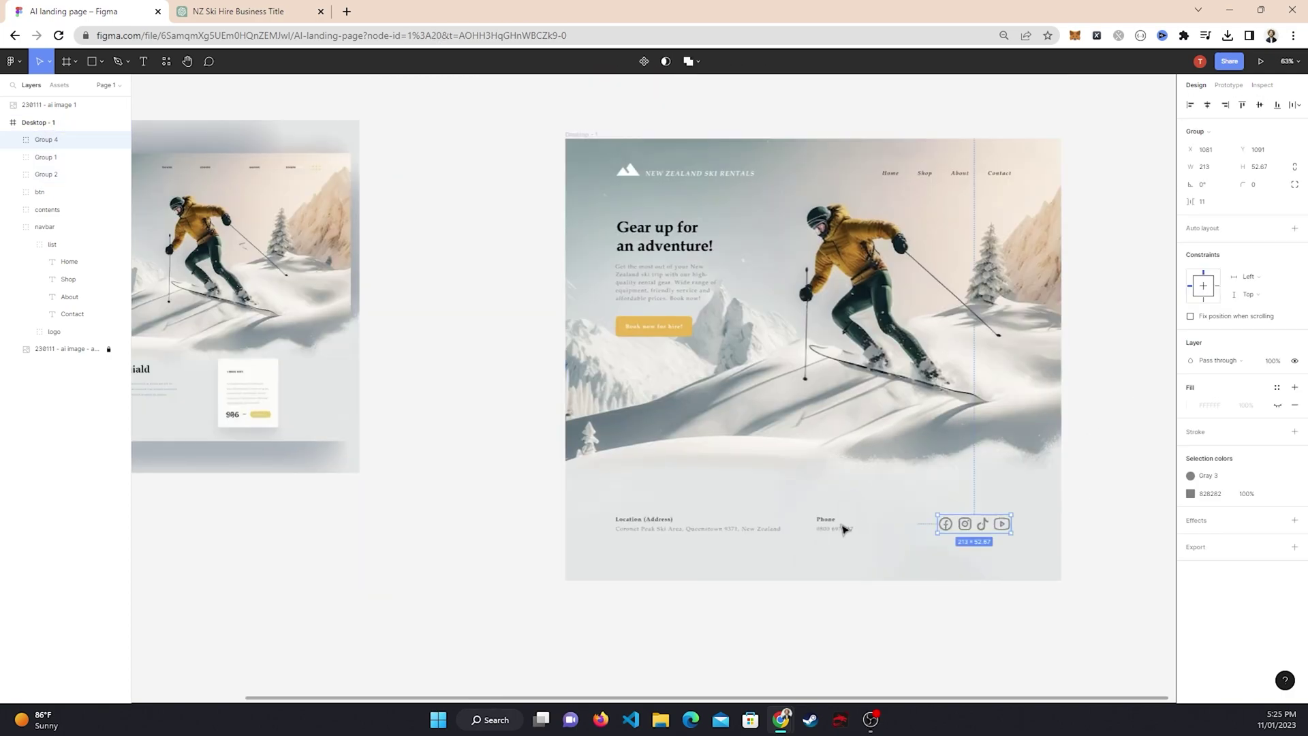
pyautogui.keyDown('shift'); pyautogui.click(827, 524); pyautogui.keyUp('shift')
pyautogui.keyDown('shift'); pyautogui.click(646, 528); pyautogui.keyUp('shift')
pyautogui.moveTo(643, 529); pyautogui.dragTo(645, 531)
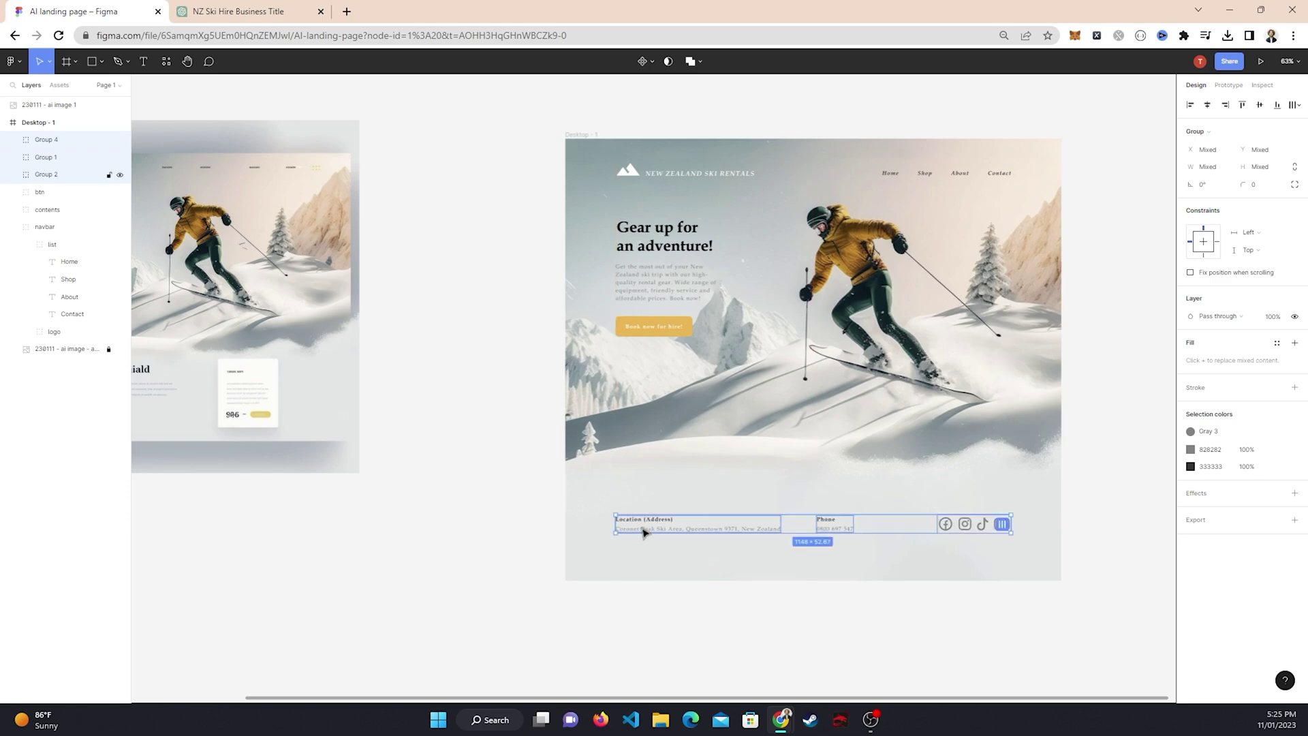
# Examine the size and placement of the "Book now for hire!" button in the hero
pyautogui.click(879, 627)
pyautogui.scroll(5, 827, 494)
pyautogui.scroll(8, 545, 416)
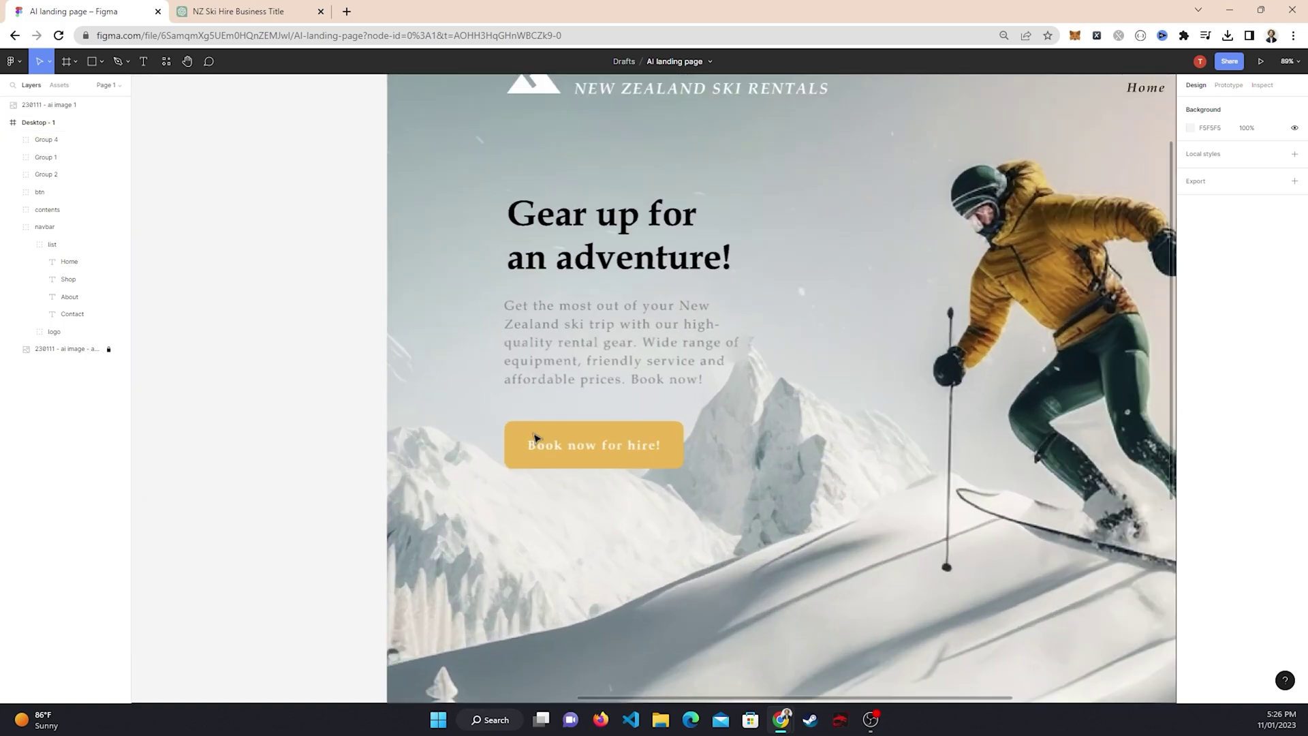
pyautogui.click(608, 443)
pyautogui.moveTo(720, 449); pyautogui.dragTo(716, 449)
pyautogui.scroll(-2, 713, 455)
pyautogui.scroll(-3, 625, 438)
pyautogui.moveTo(701, 371); pyautogui.dragTo(690, 371)
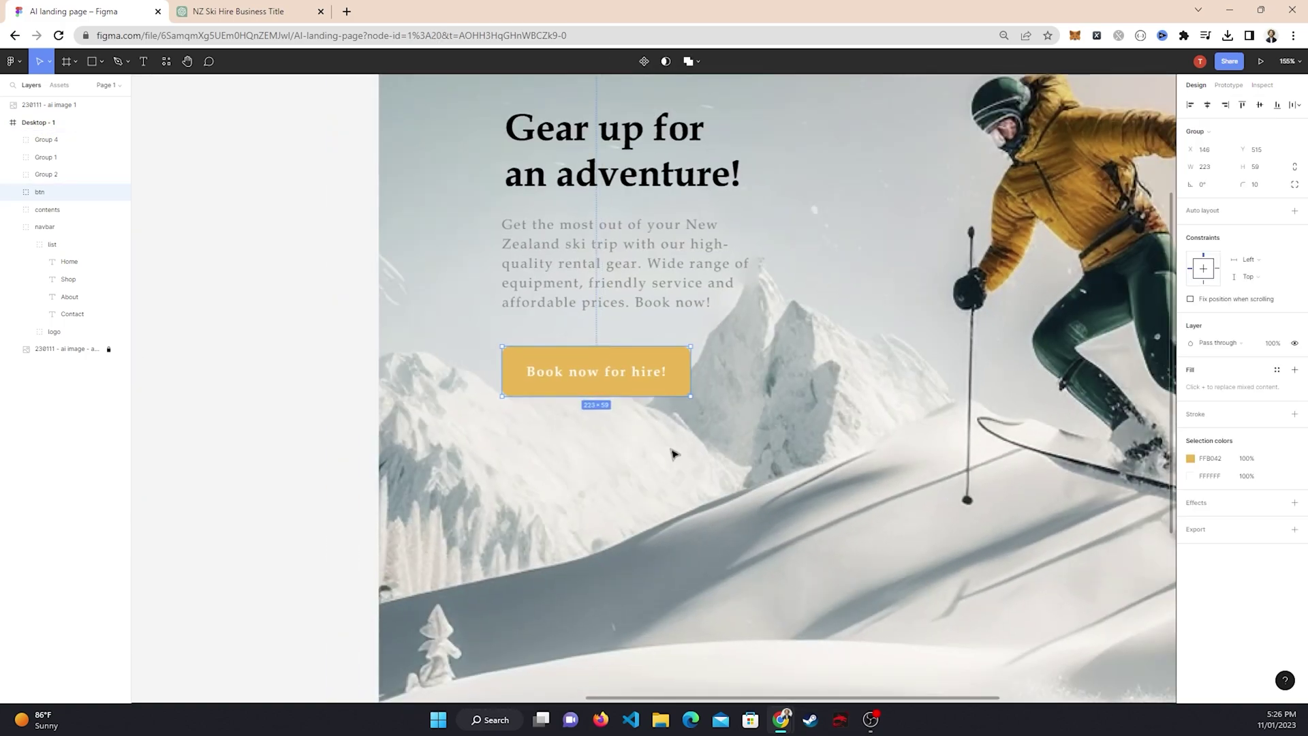
pyautogui.scroll(-3, 698, 448)
pyautogui.click(436, 497)
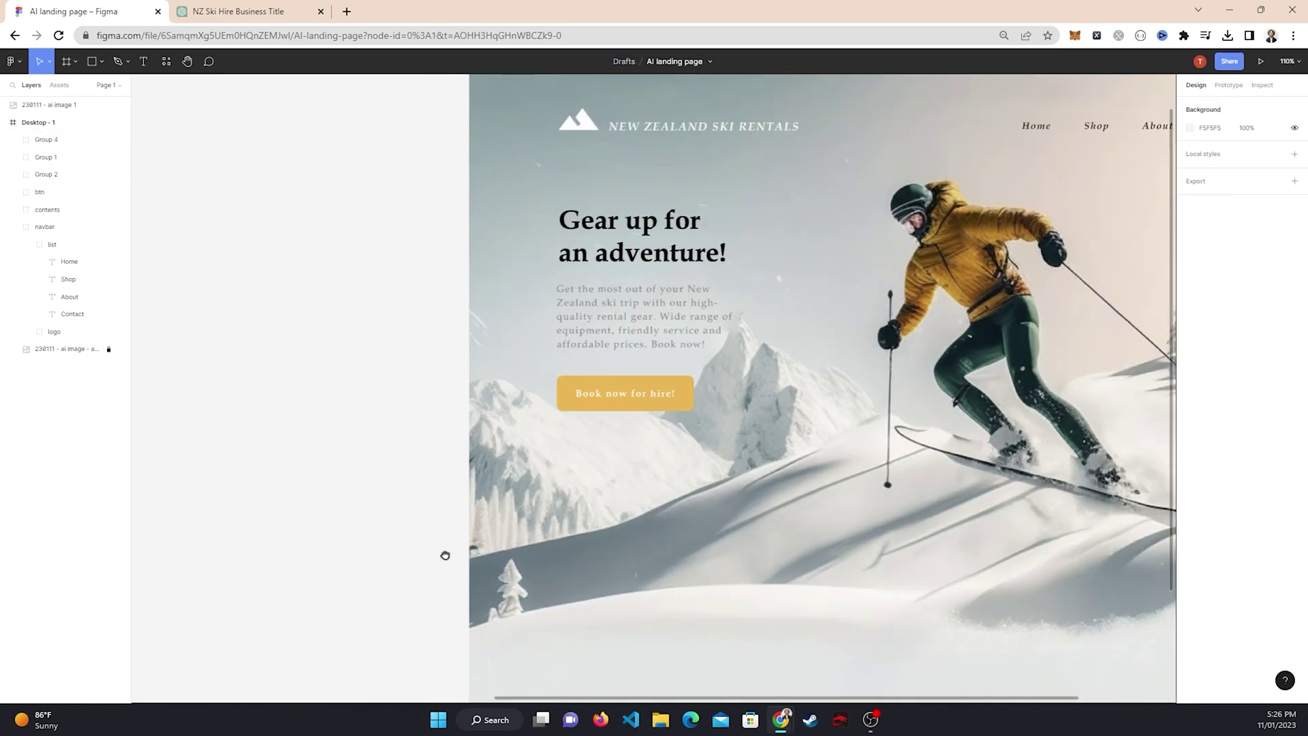
# Check the left alignment of the hero text group against the booking button beneath it
pyautogui.scroll(2, 1031, 457)
pyautogui.hscroll(2, 1031, 458)
pyautogui.hscroll(3, 1031, 458)
pyautogui.scroll(1, 1031, 457)
pyautogui.click(491, 436)
pyautogui.keyDown('shift'); pyautogui.click(497, 492); pyautogui.keyUp('shift')
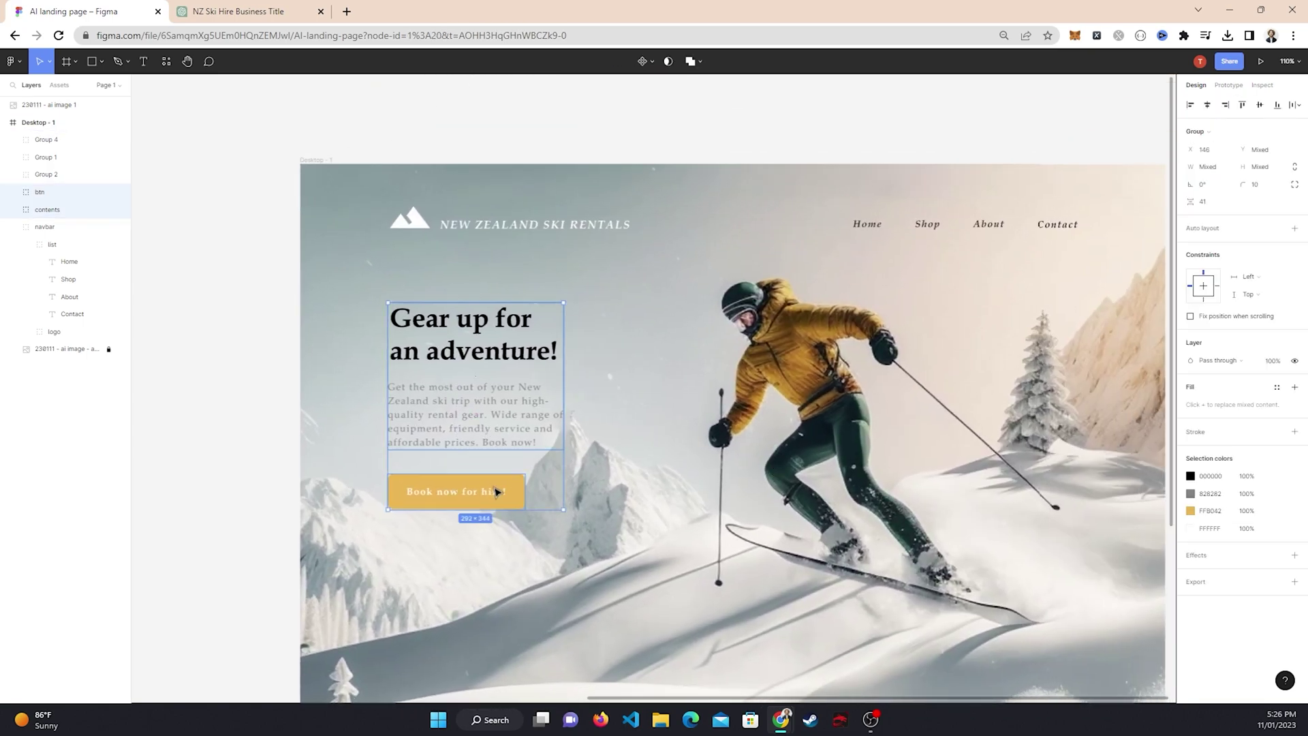
pyautogui.click(703, 451)
pyautogui.scroll(-1, 704, 451)
pyautogui.scroll(-2, 719, 335)
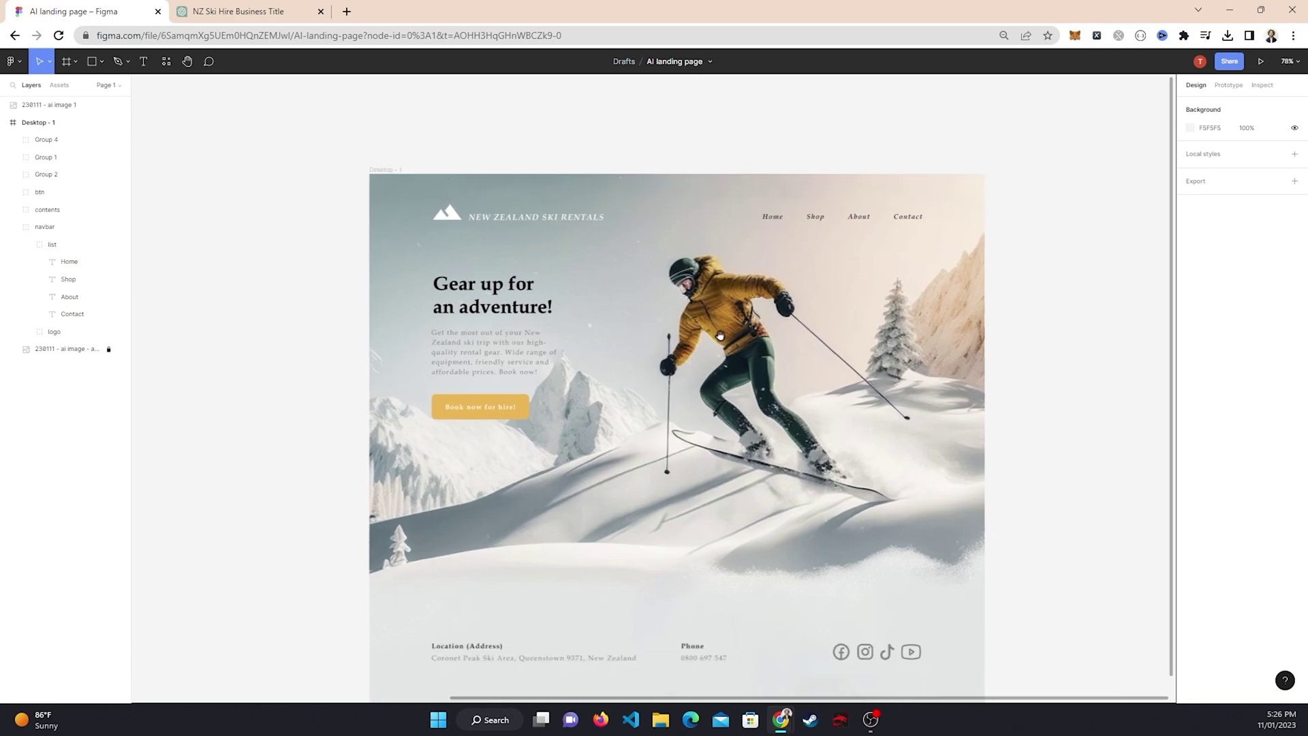
# Line the logo's text up with the baseline of the navigation links at Y 50, keeping the logo above the hero heading
pyautogui.scroll(2, 794, 204)
pyautogui.doubleClick(726, 275)
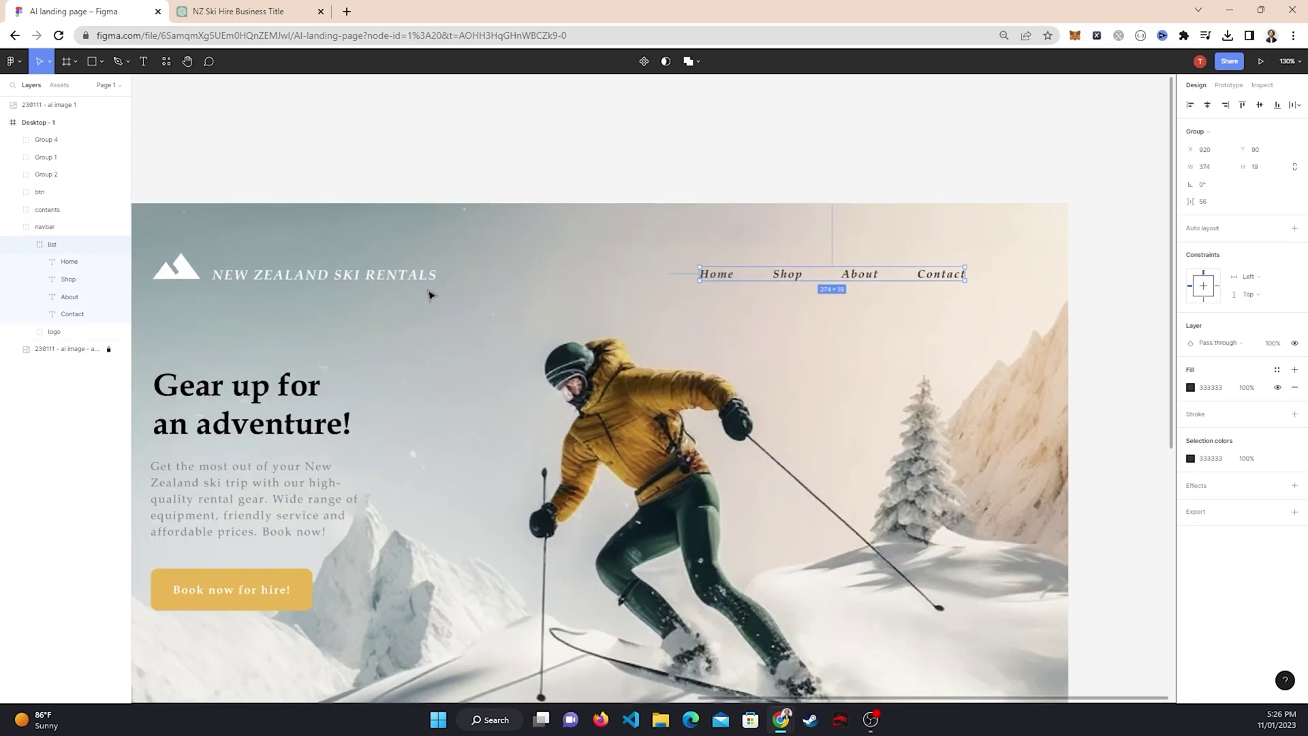
pyautogui.keyDown('shift'); pyautogui.click(341, 277); pyautogui.keyUp('shift')
pyautogui.hscroll(-1, 583, 374)
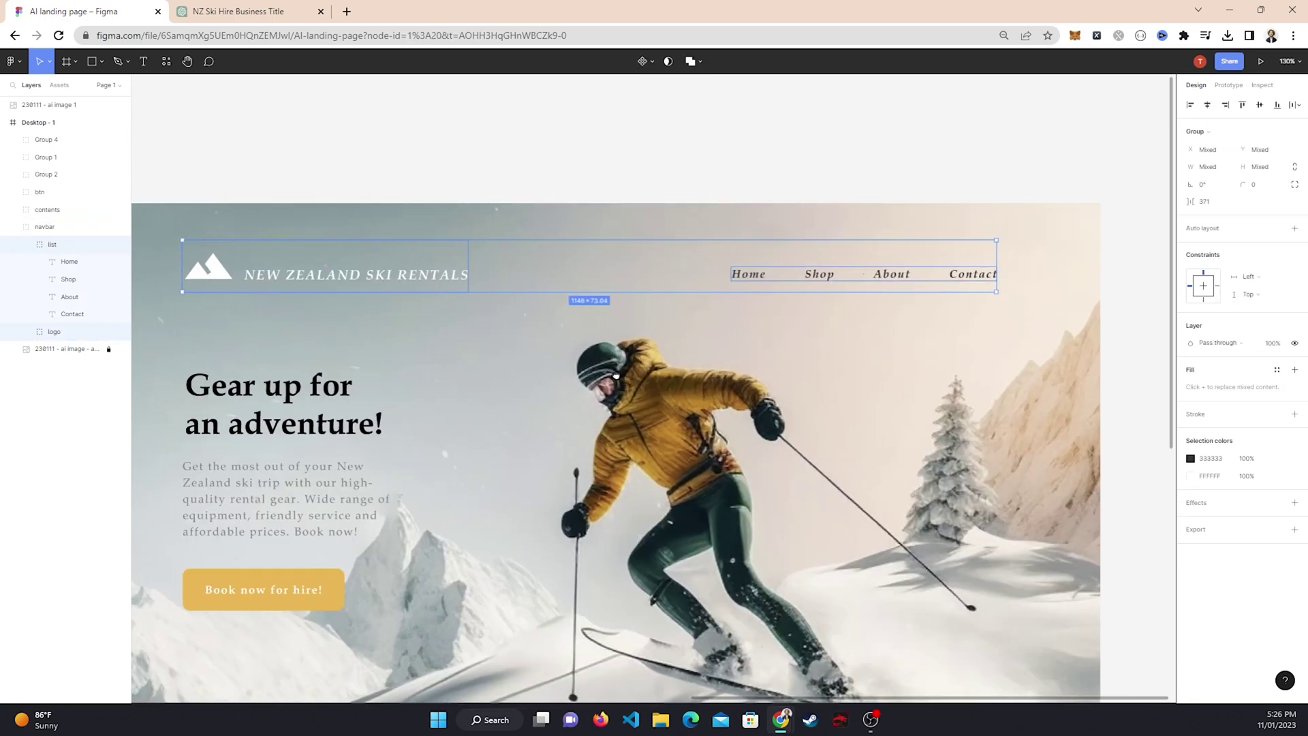
pyautogui.click(443, 280)
pyautogui.moveTo(442, 280); pyautogui.dragTo(692, 274)
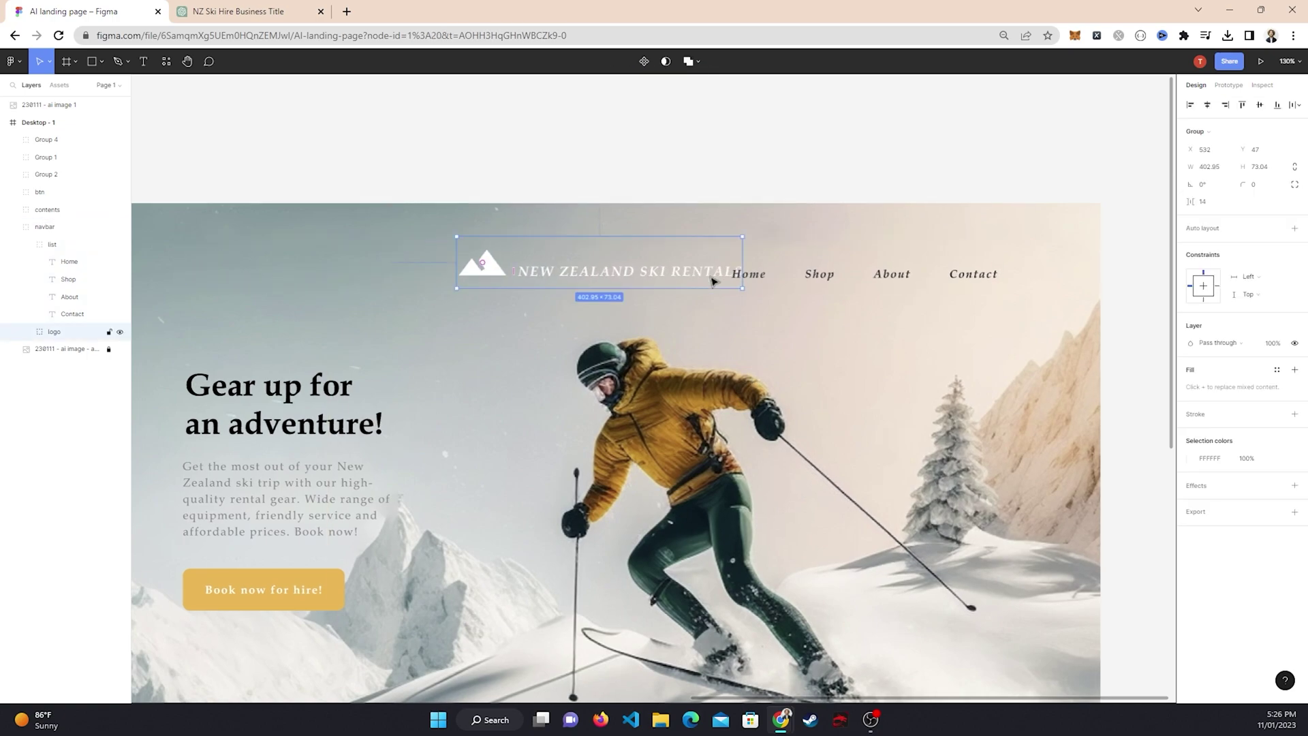
pyautogui.scroll(5, 692, 274)
pyautogui.scroll(-5, 730, 281)
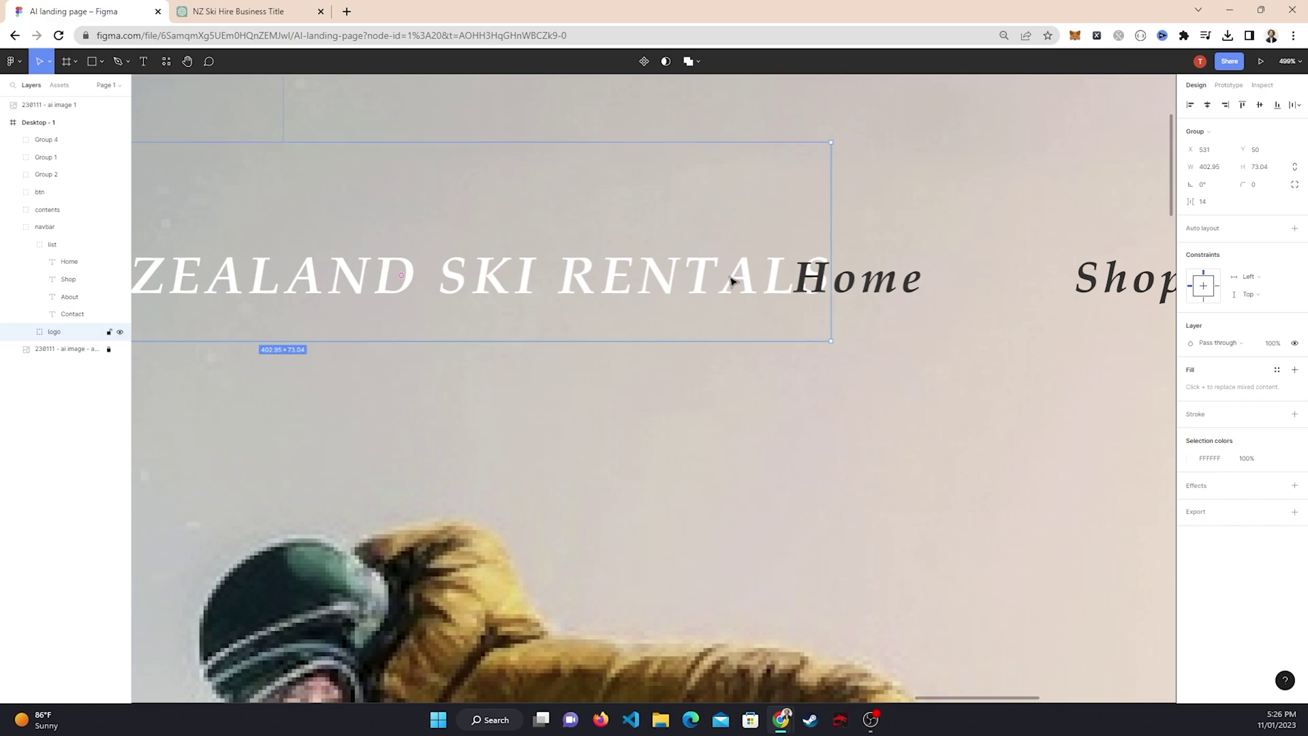
pyautogui.moveTo(681, 281); pyautogui.dragTo(409, 292)
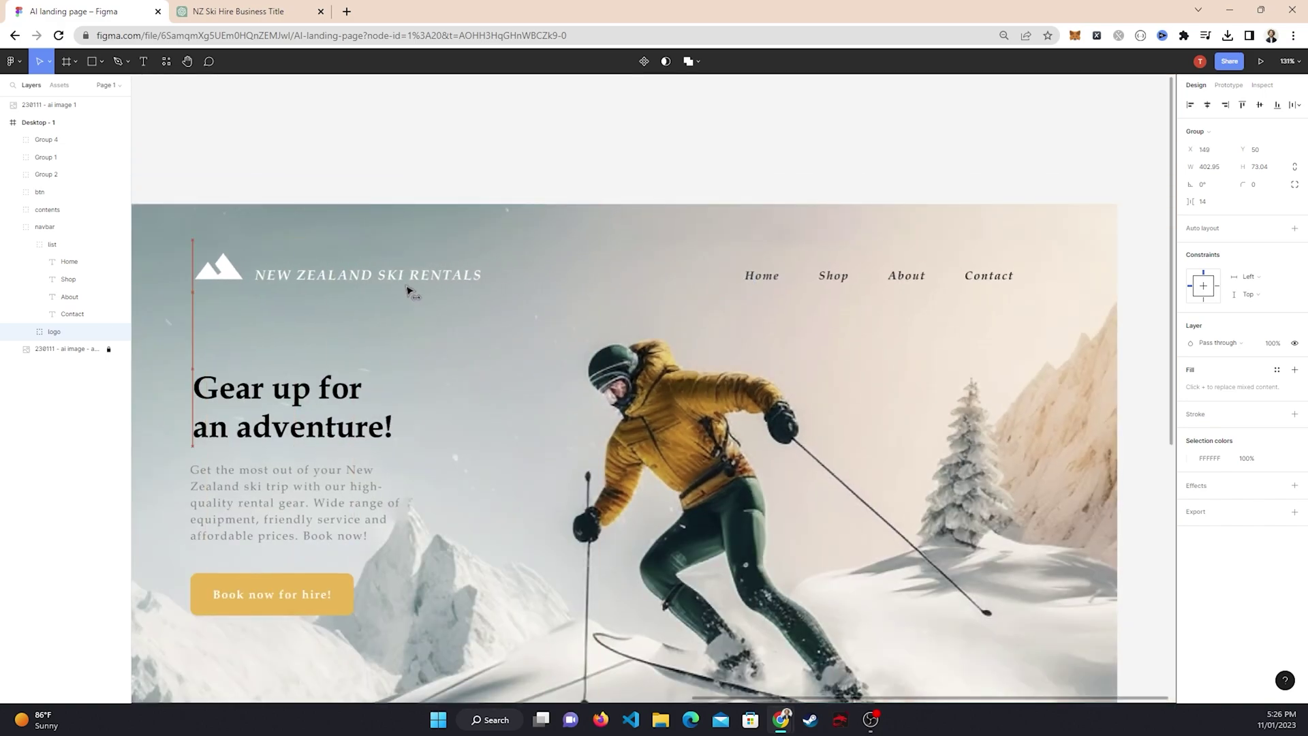
# Review the whole landing page and compare it with the Midjourney reference image
pyautogui.click(689, 395)
pyautogui.scroll(-2, 690, 395)
pyautogui.scroll(-3, 689, 395)
pyautogui.scroll(-1, 793, 285)
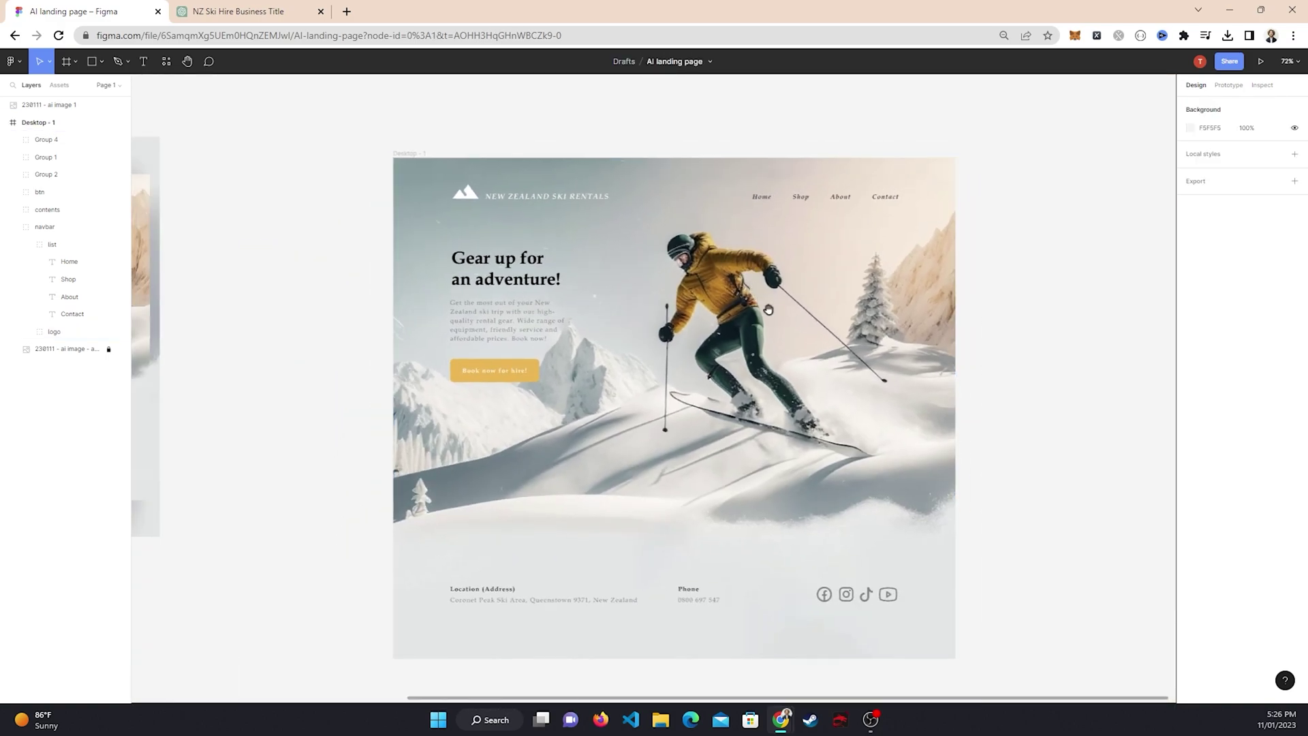
pyautogui.scroll(1, 796, 288)
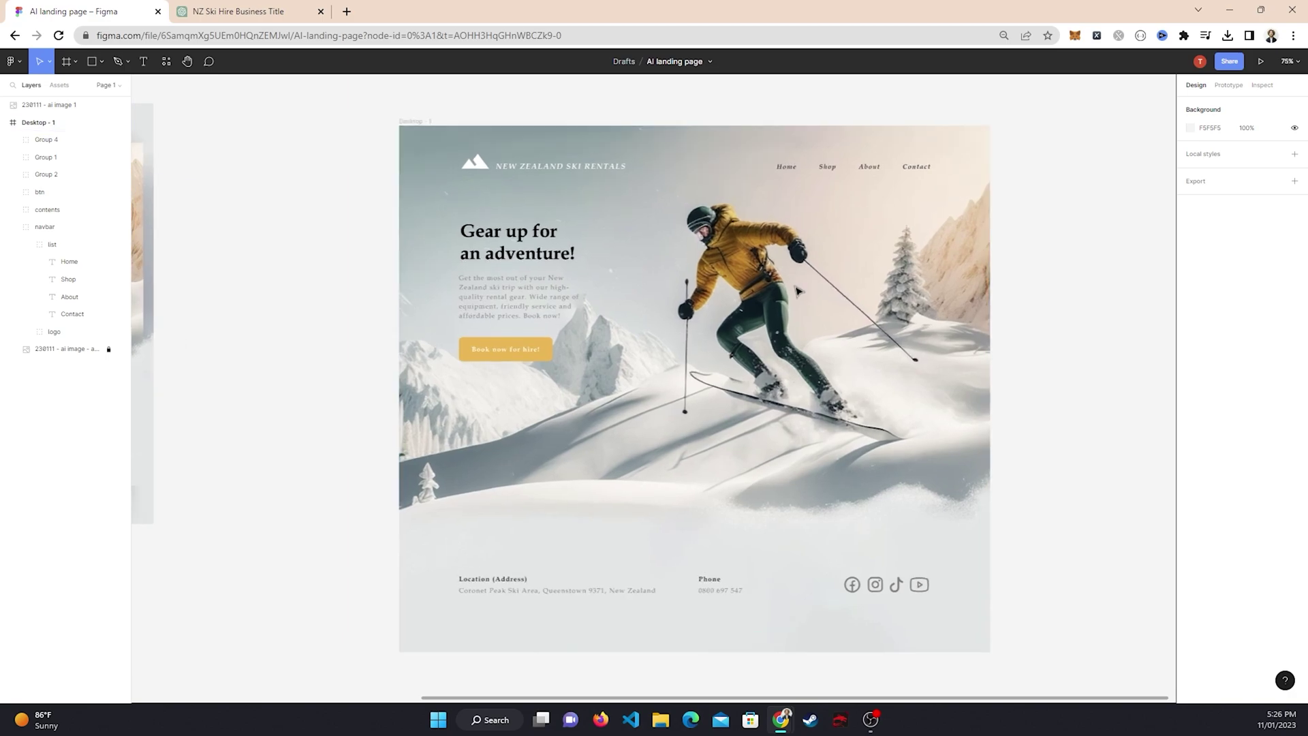
pyautogui.scroll(-2, 945, 353)
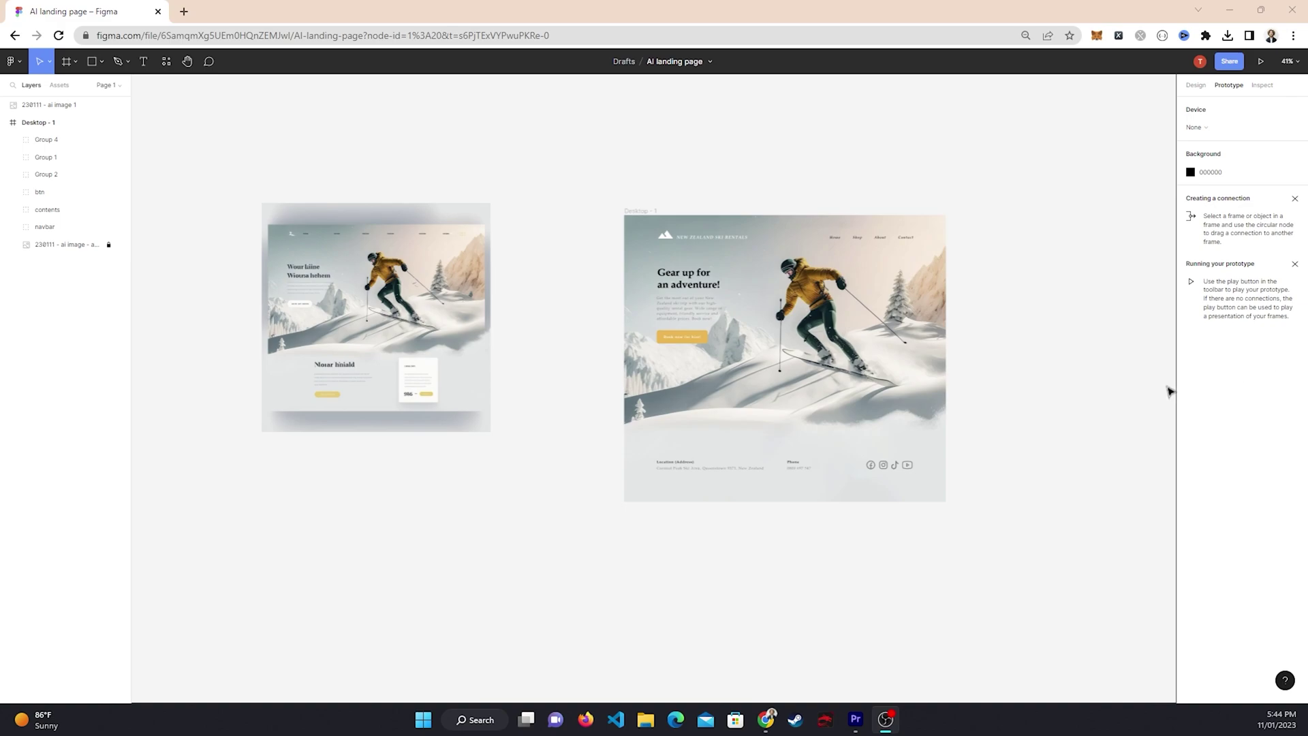
pyautogui.click(376, 316)
pyautogui.click(604, 333)
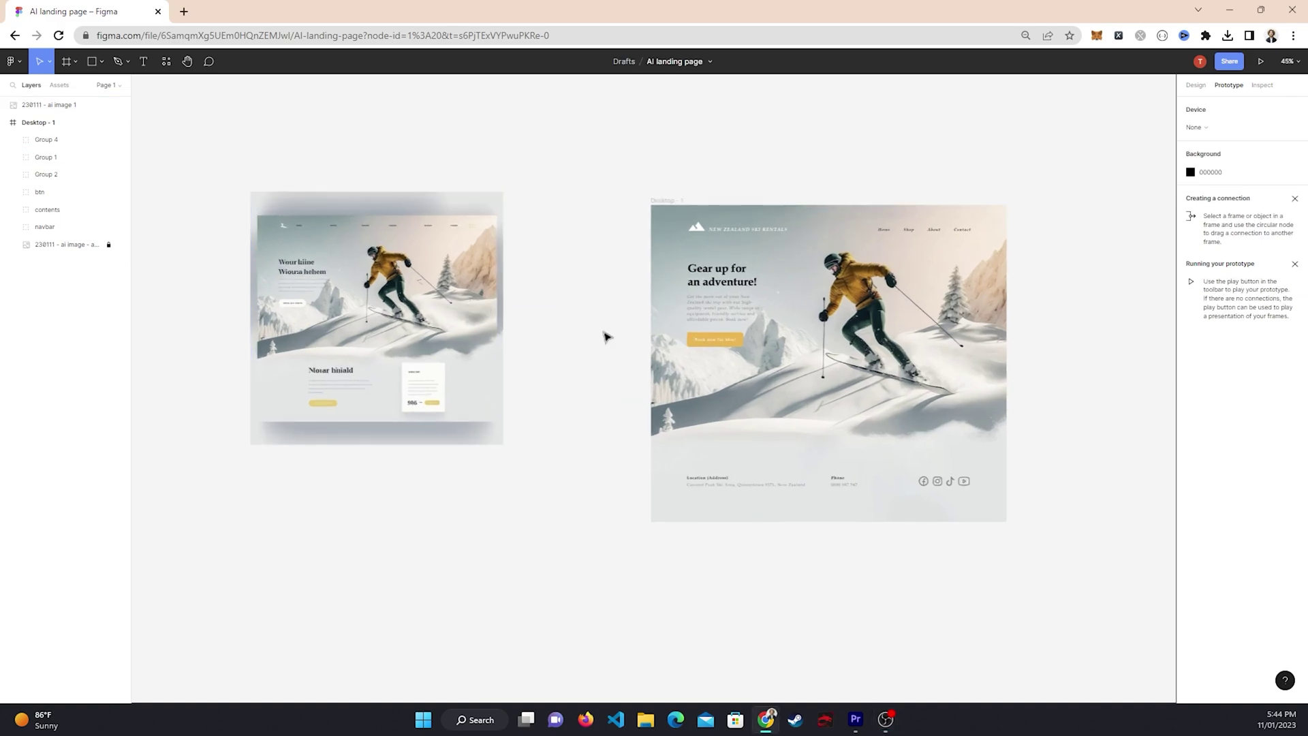
pyautogui.scroll(5, 941, 345)
pyautogui.hscroll(3, 864, 380)
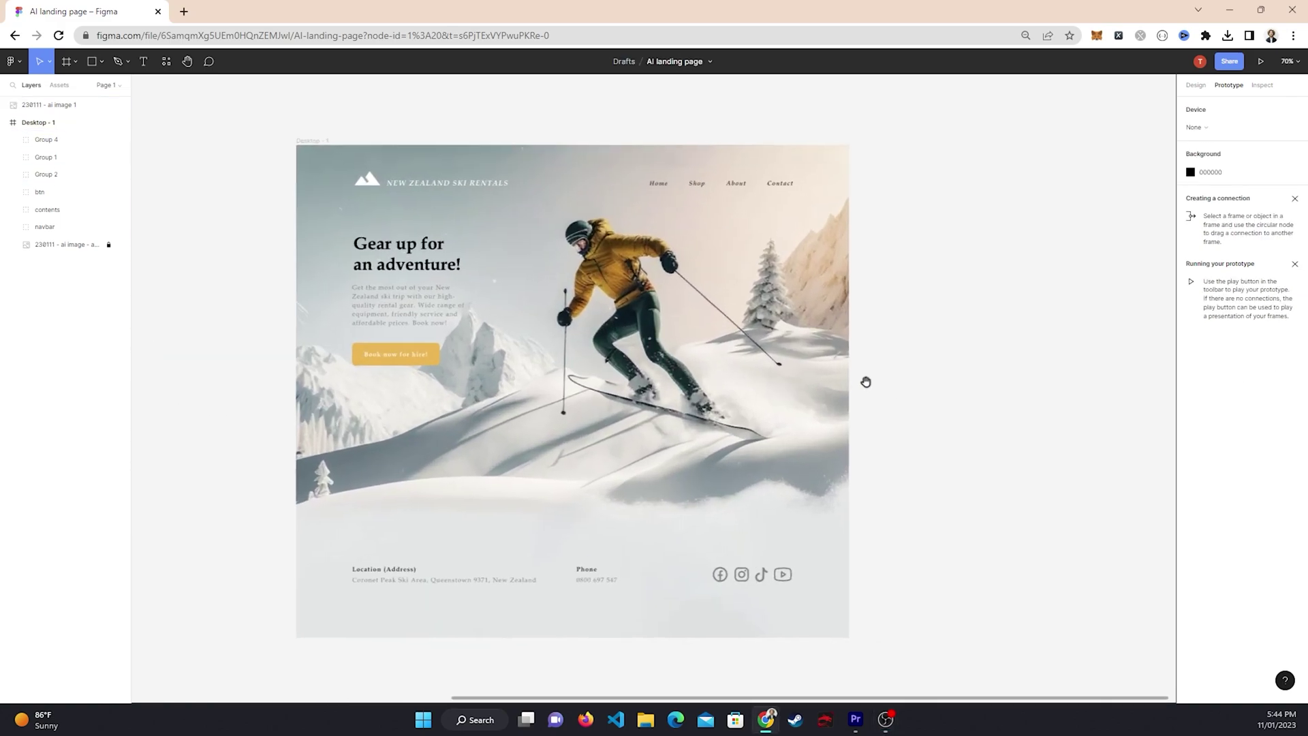
pyautogui.scroll(-1, 607, 225)
# Duplicate the Desktop - 1 frame and move the copy further right to leave a gap between the two frames
pyautogui.click(536, 233)
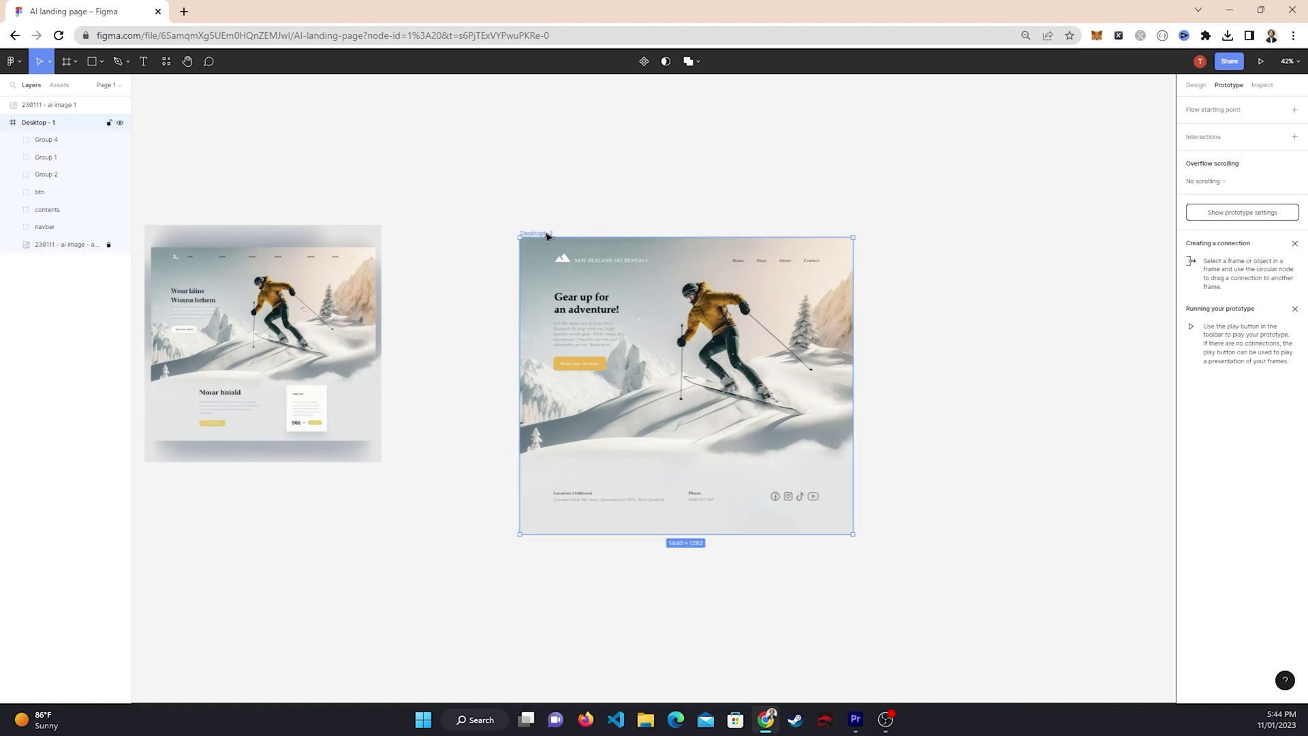
pyautogui.hotkey('ctrl', 'd')
pyautogui.hscroll(5, 995, 183)
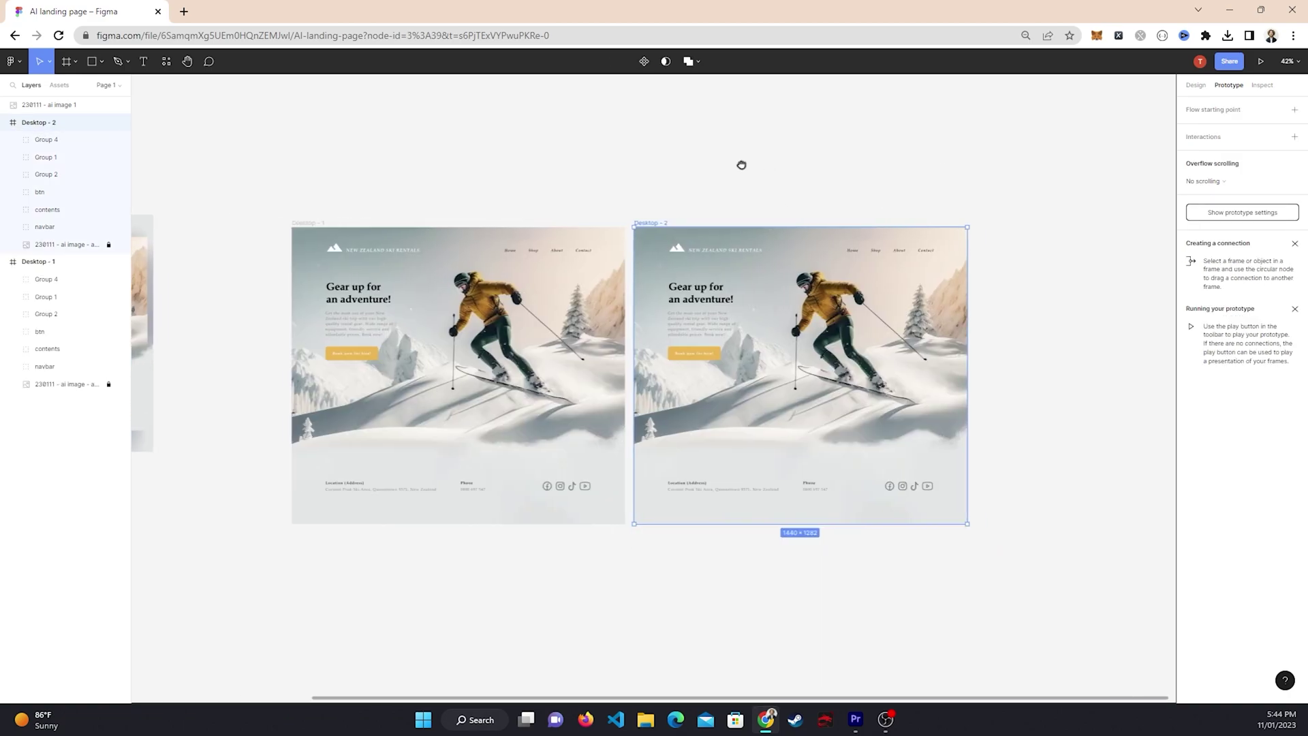
pyautogui.moveTo(561, 230); pyautogui.dragTo(598, 228)
pyautogui.click(529, 207)
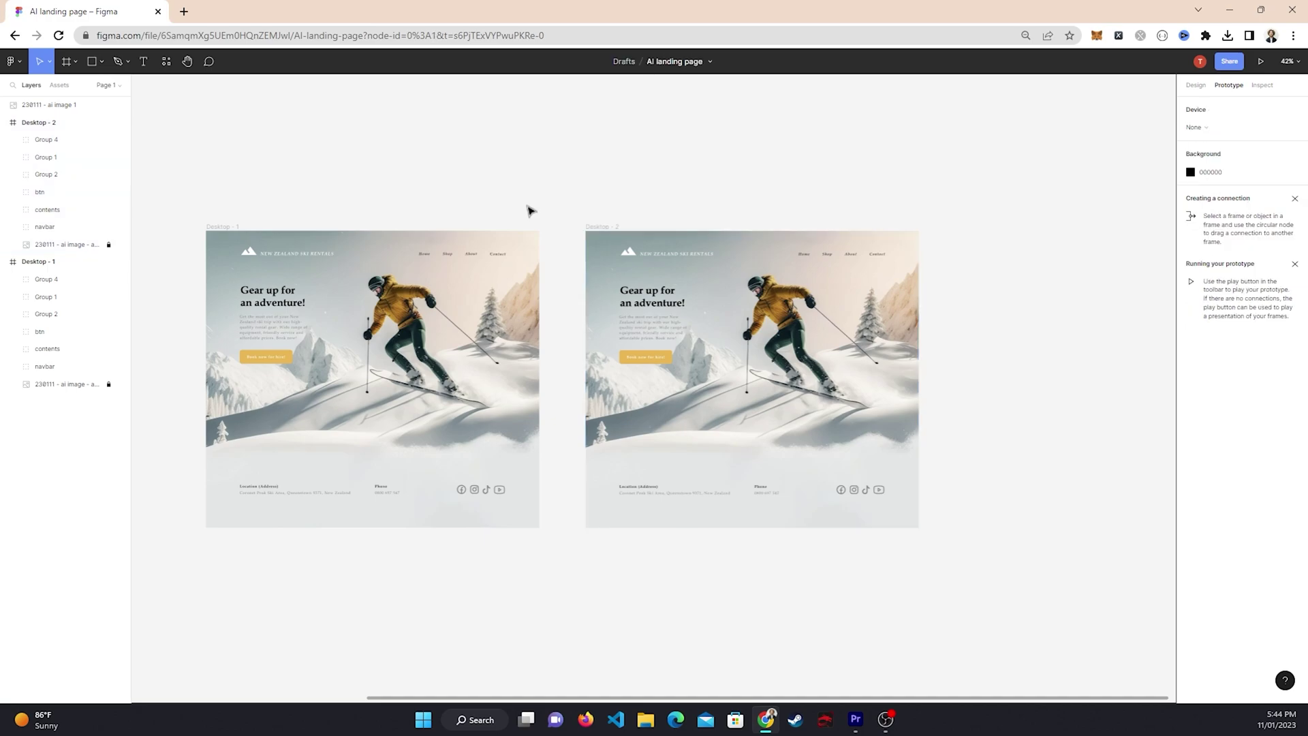
# Select all navigation, text, button and icon groups on Desktop - 1 and shift them slightly down
pyautogui.hscroll(-3, 528, 207)
pyautogui.scroll(1, 468, 248)
pyautogui.moveTo(470, 246); pyautogui.dragTo(430, 359)
pyautogui.moveTo(430, 509); pyautogui.dragTo(417, 501)
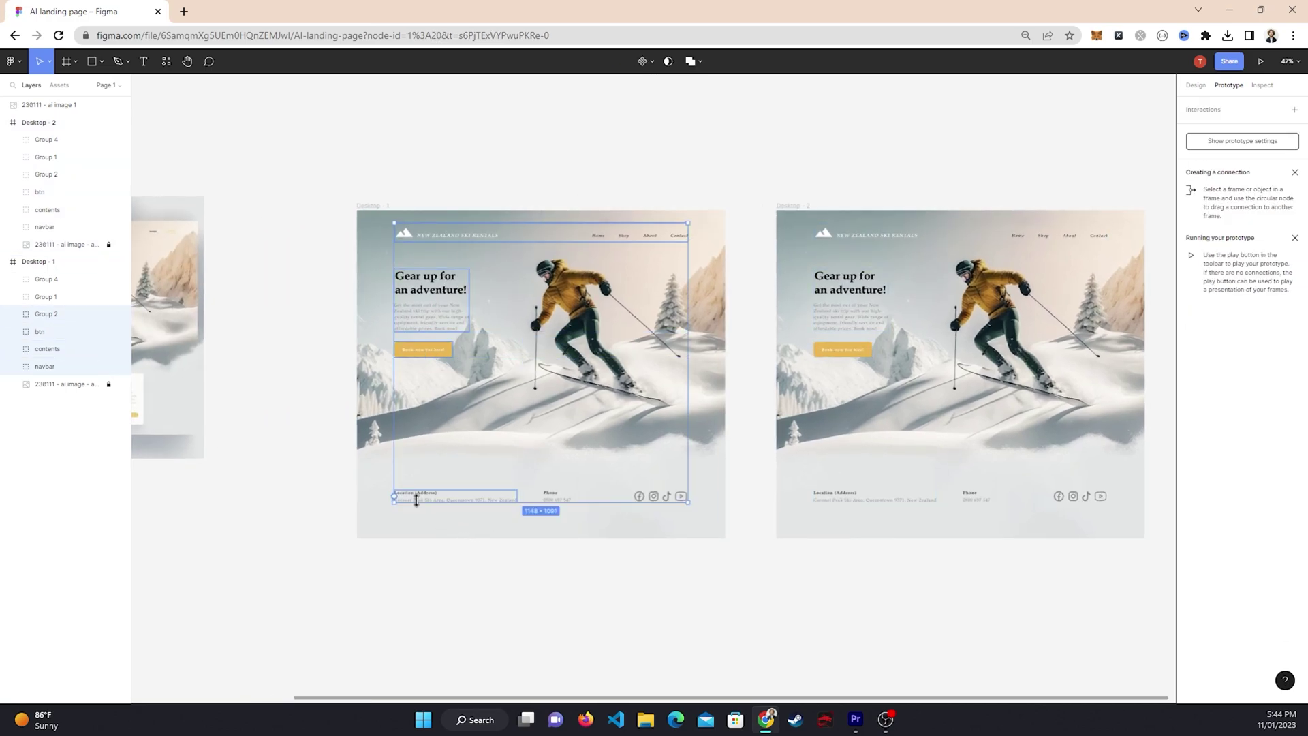
pyautogui.moveTo(568, 504); pyautogui.dragTo(658, 518)
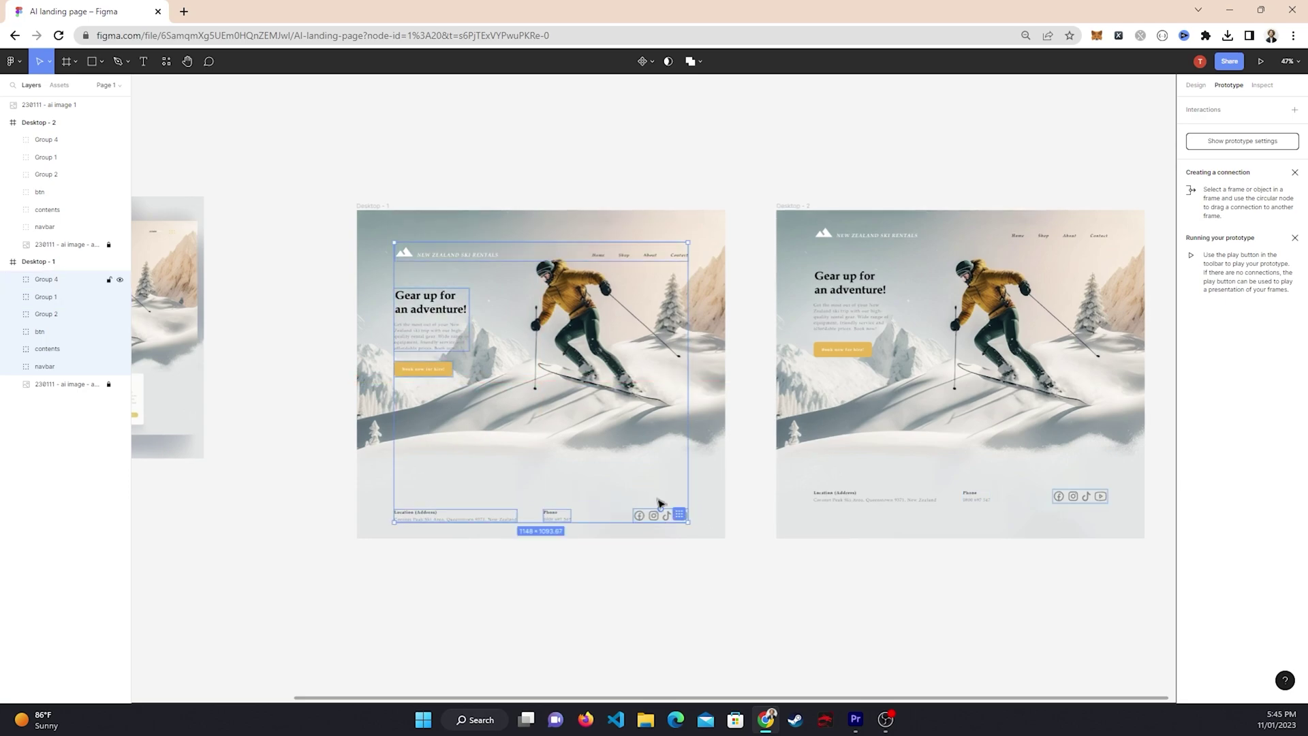
# Set the layer opacity of the selected Desktop - 1 content groups to 0%
pyautogui.click(1196, 86)
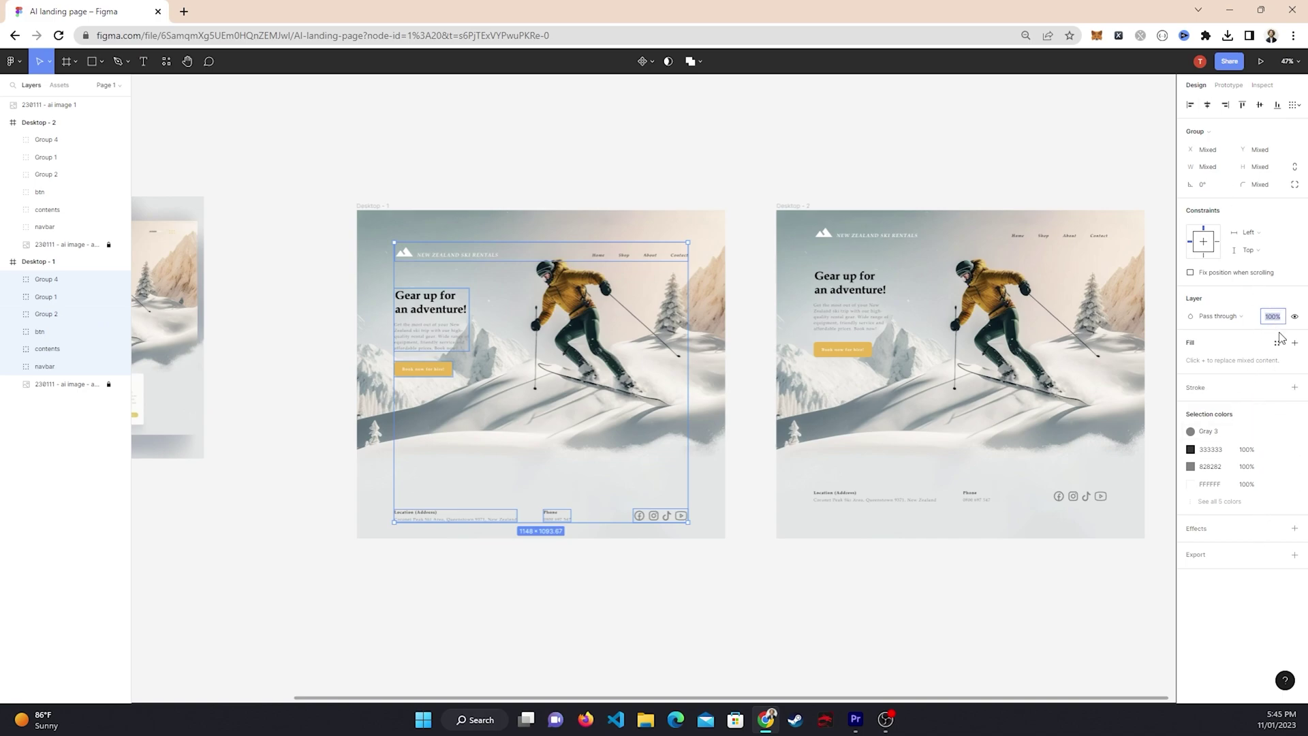
pyautogui.press('Return')
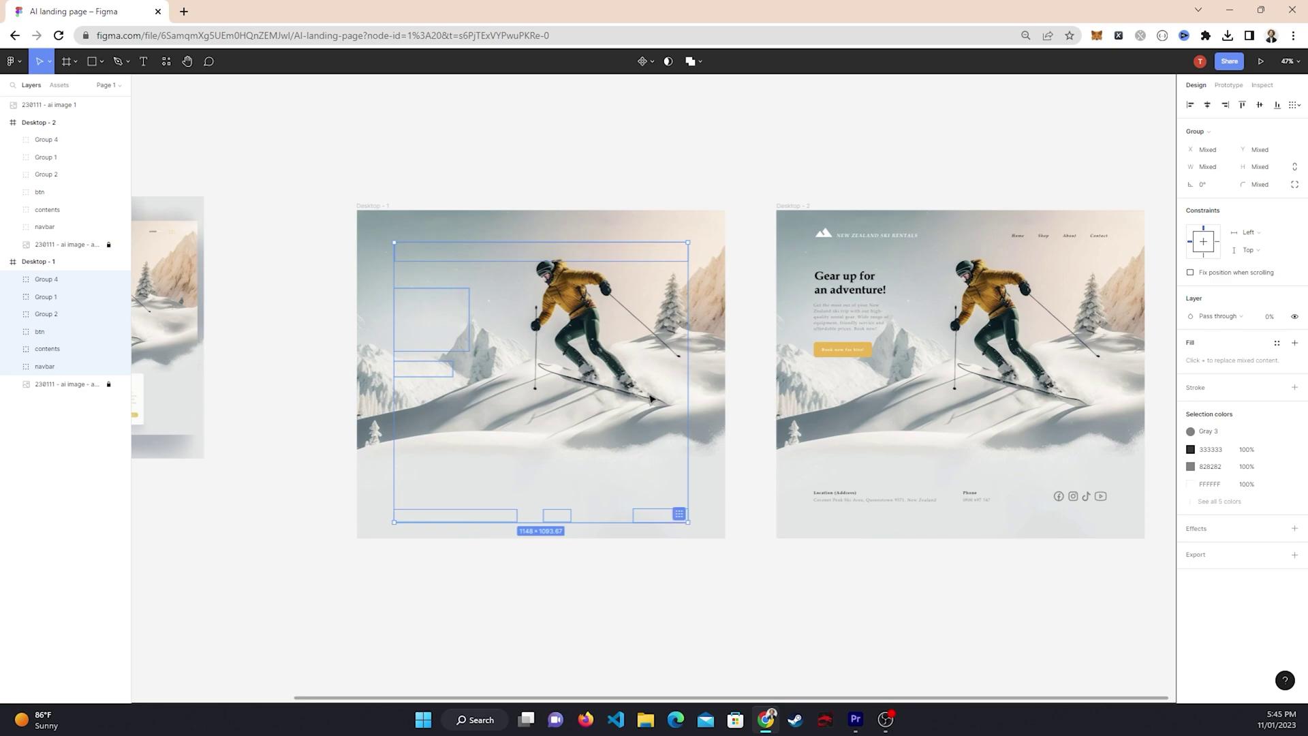
pyautogui.scroll(2, 650, 398)
pyautogui.click(605, 214)
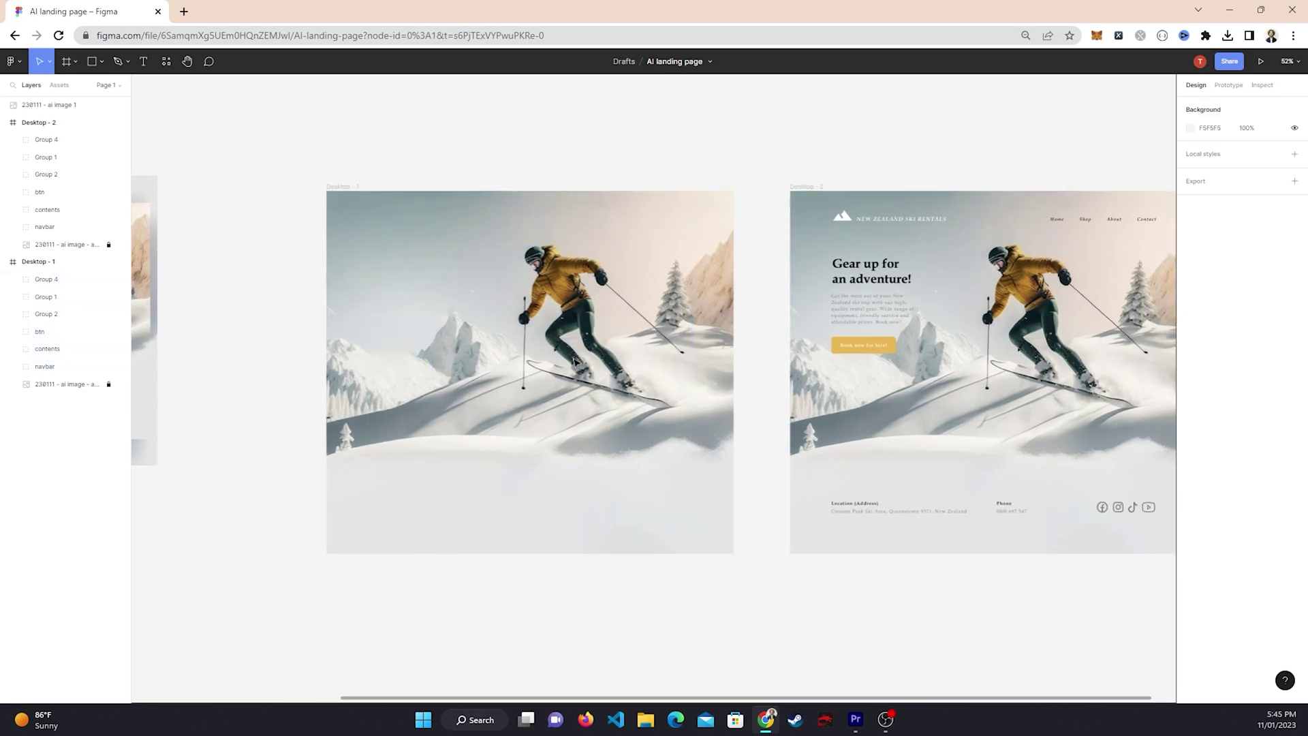
# Unlock the background image in Desktop - 1 and enlarge it from its lower corner to about 1892 × 1643
pyautogui.click(109, 385)
pyautogui.click(646, 429)
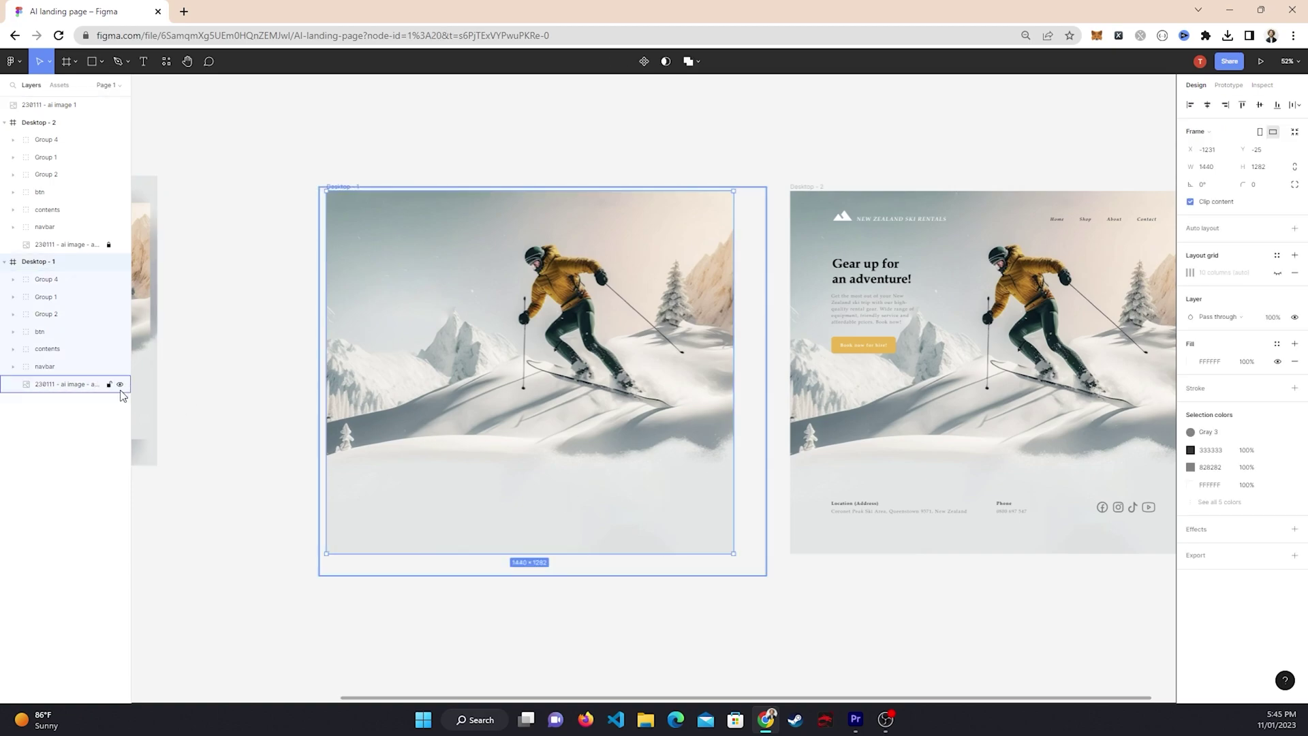
pyautogui.scroll(-2, 439, 502)
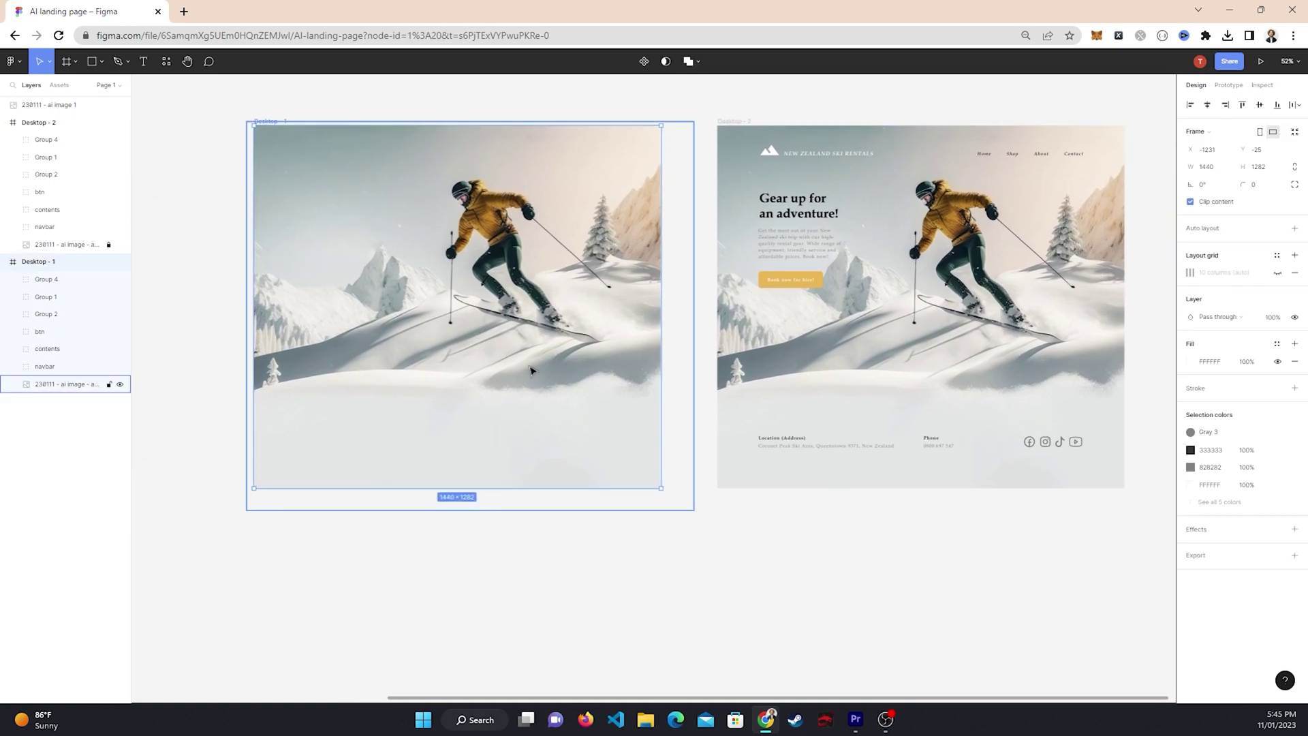
pyautogui.doubleClick(532, 370)
pyautogui.moveTo(693, 510); pyautogui.dragTo(781, 585)
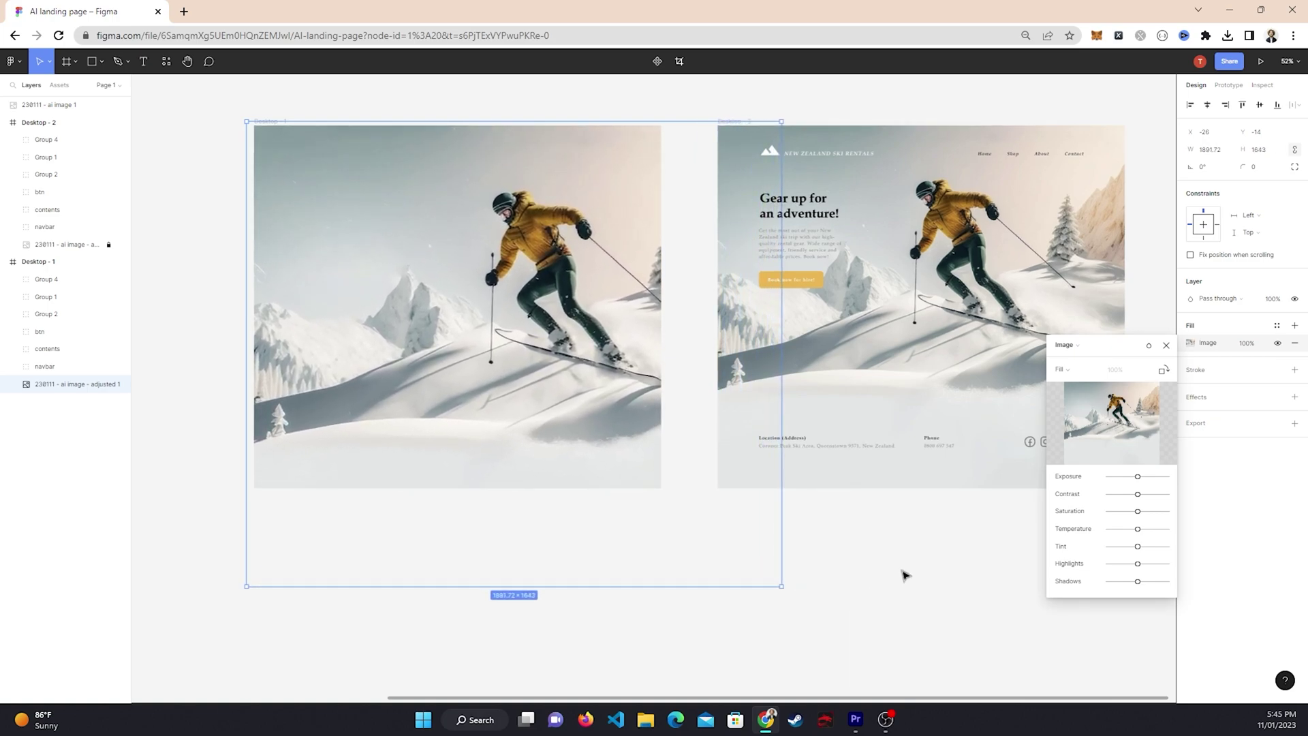
pyautogui.click(1166, 346)
pyautogui.click(1019, 548)
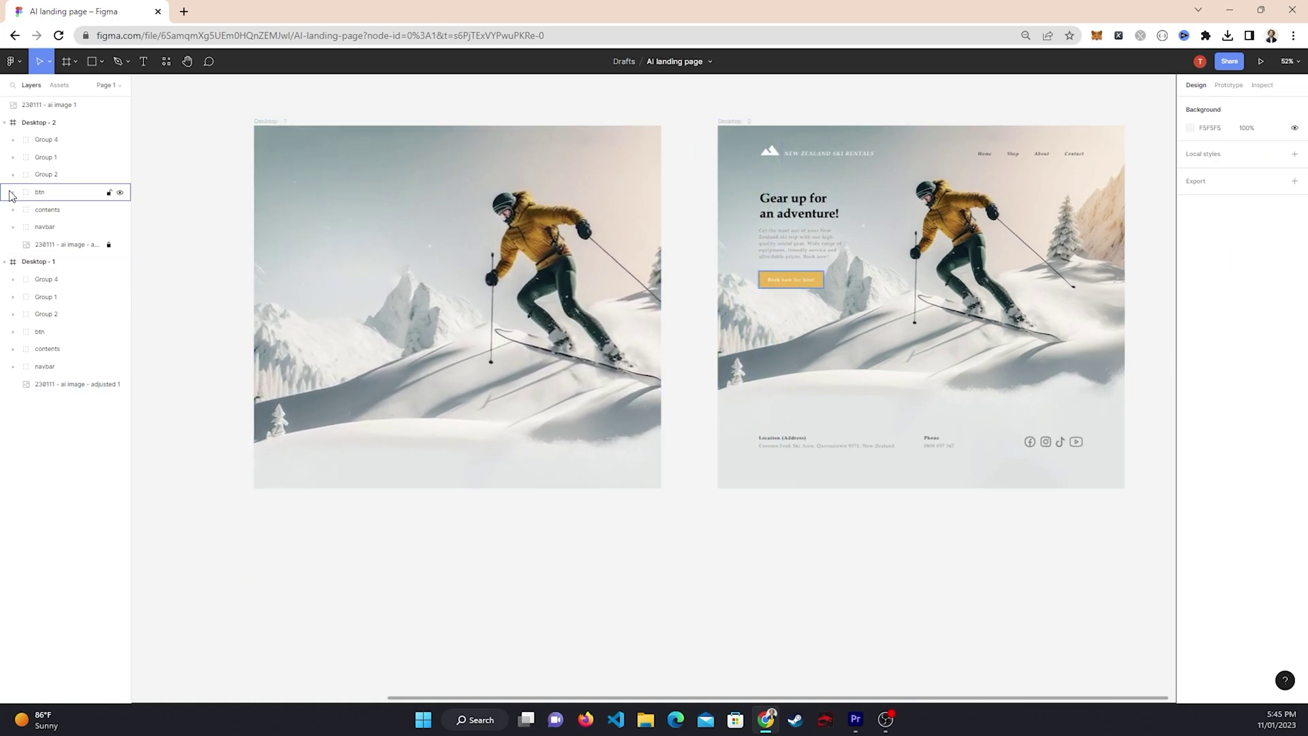
# Collapse the Desktop - 1 layers and connect the Desktop - 1 frame to Desktop - 2 with a prototype interaction
pyautogui.click(5, 261)
pyautogui.click(280, 122)
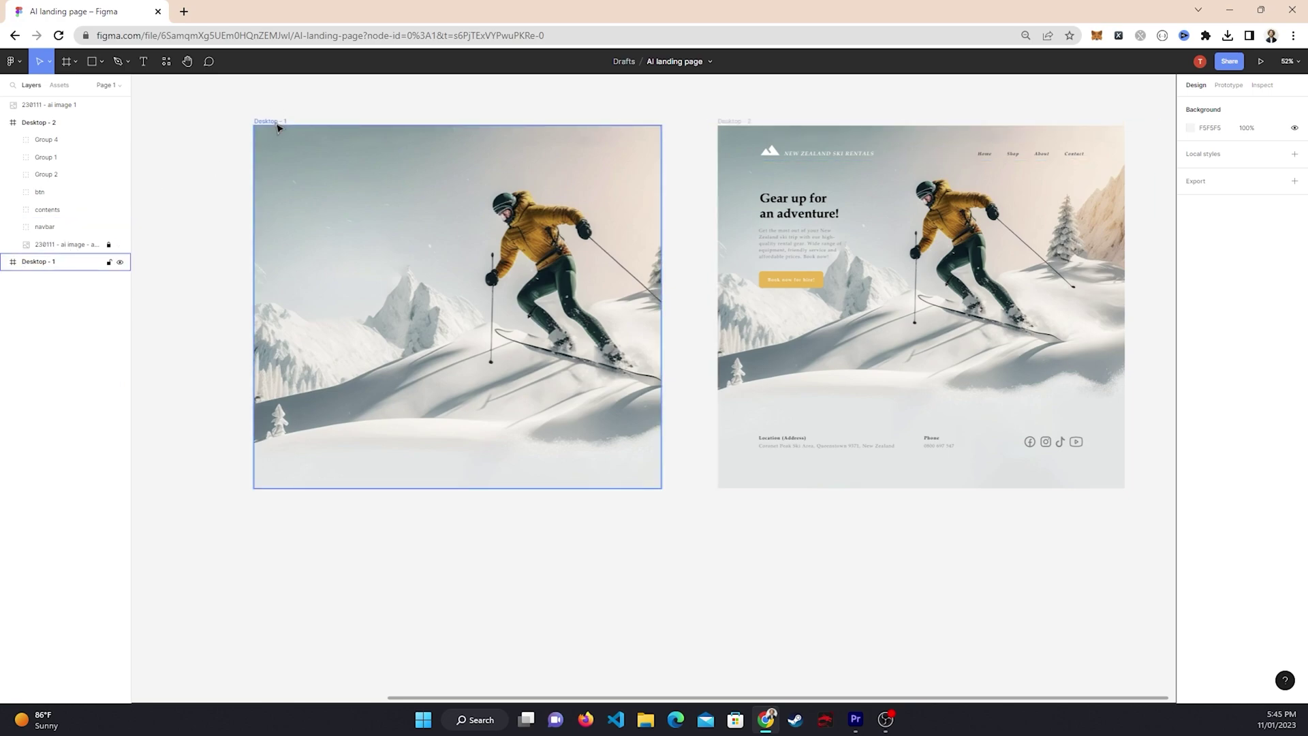
pyautogui.moveTo(391, 106); pyautogui.dragTo(412, 137)
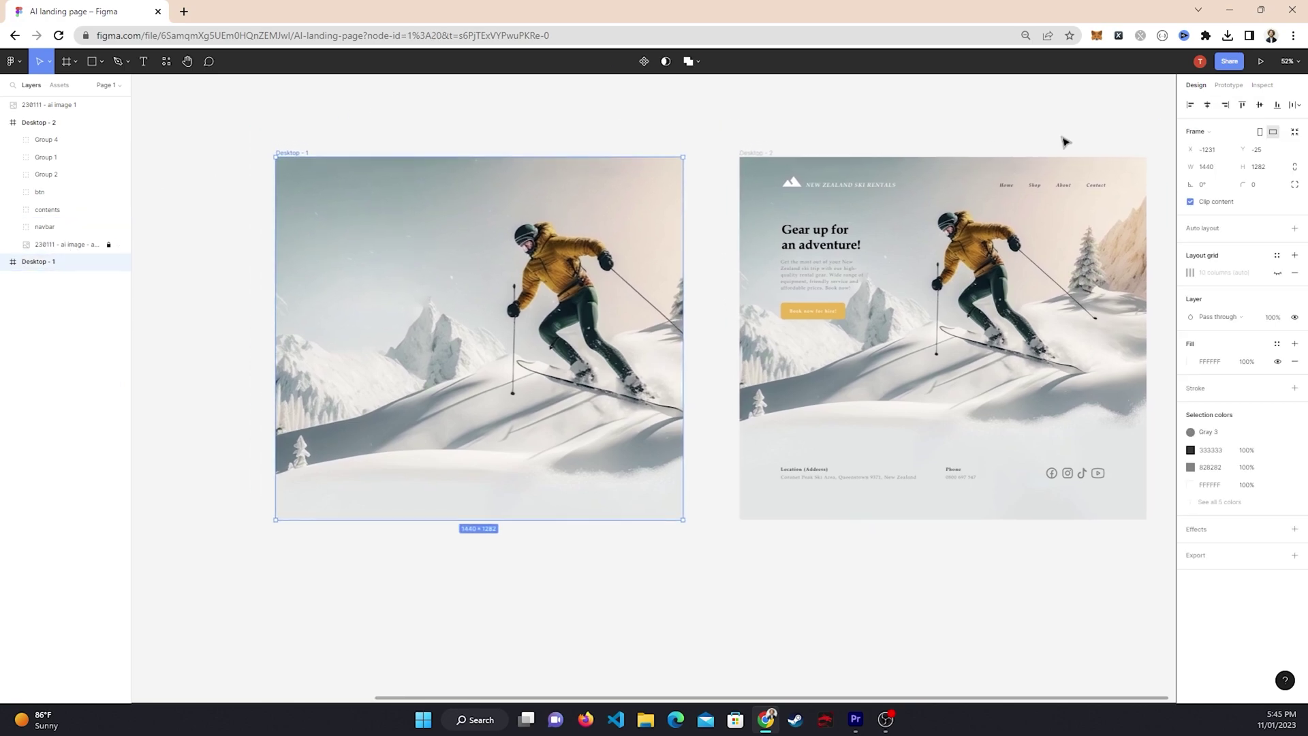
pyautogui.click(1230, 85)
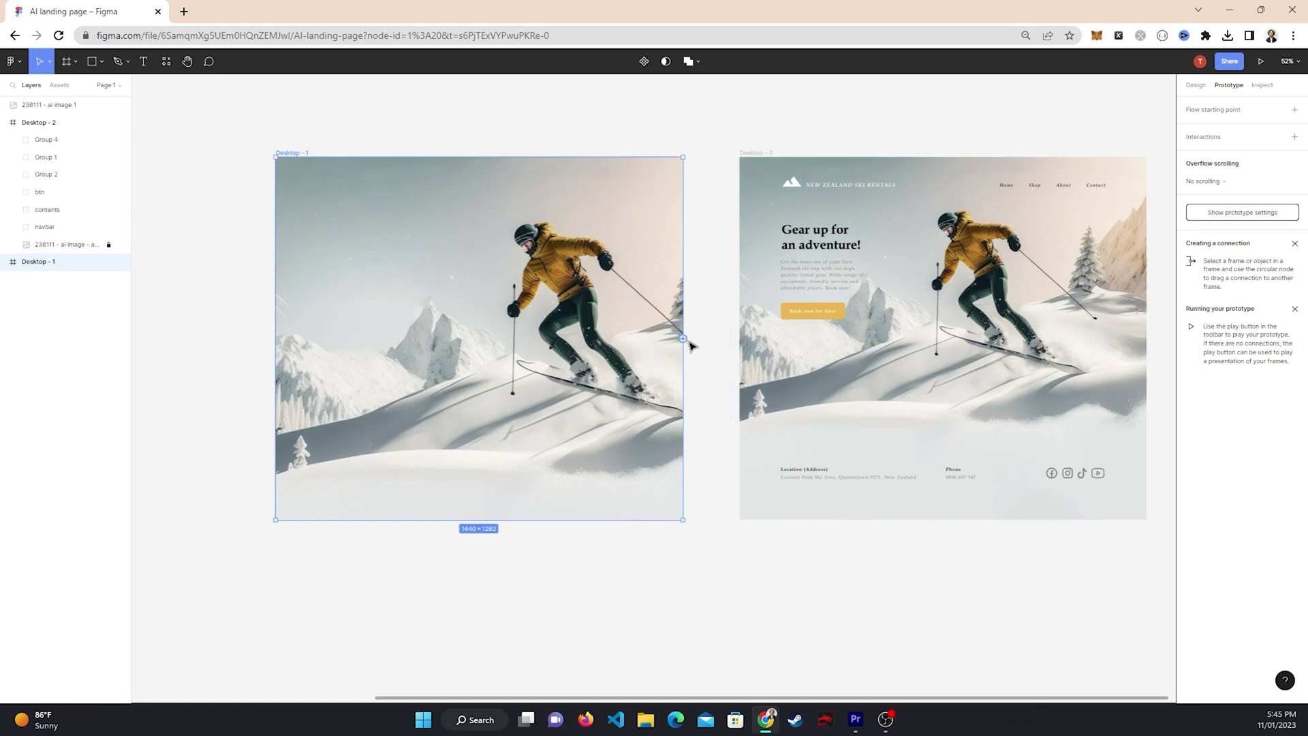
pyautogui.moveTo(689, 342); pyautogui.dragTo(758, 344)
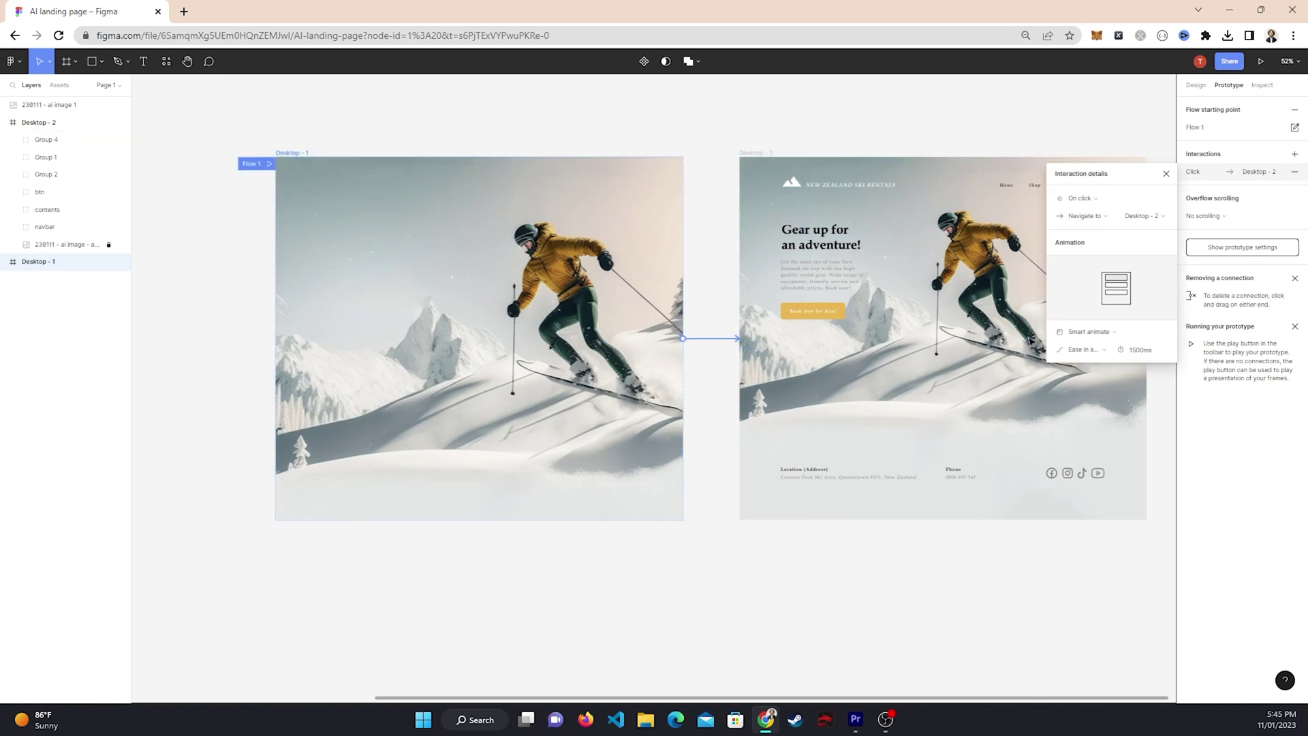
# Set the interaction trigger to After delay, keeping Smart animate with Ease in and out at 1500 ms
pyautogui.click(1082, 199)
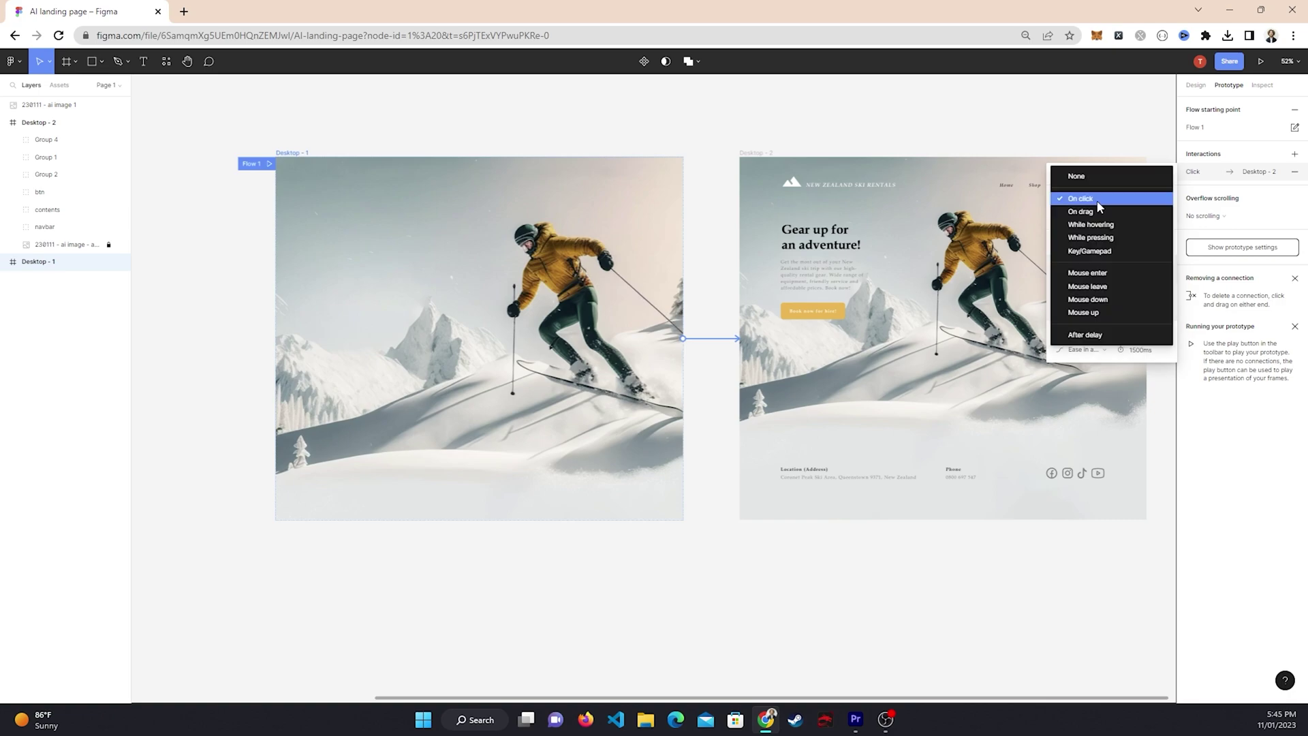
pyautogui.click(1107, 340)
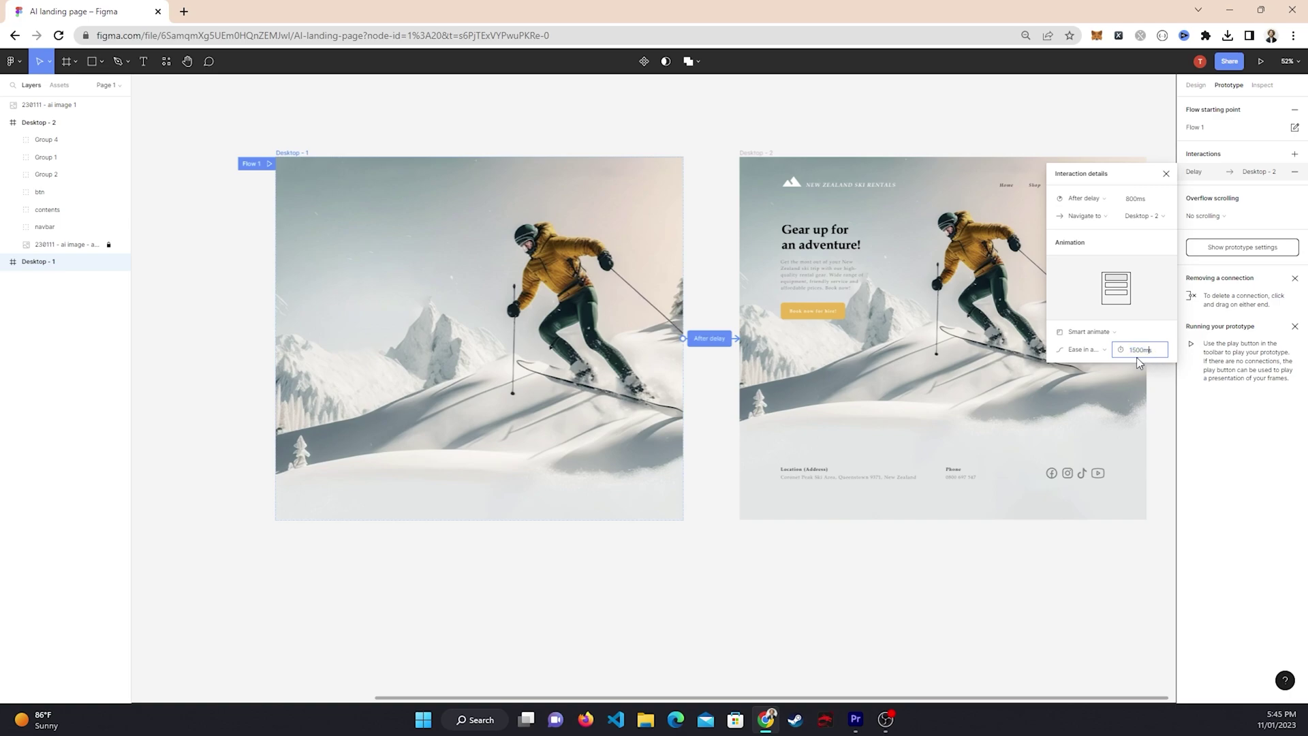
pyautogui.click(1079, 350)
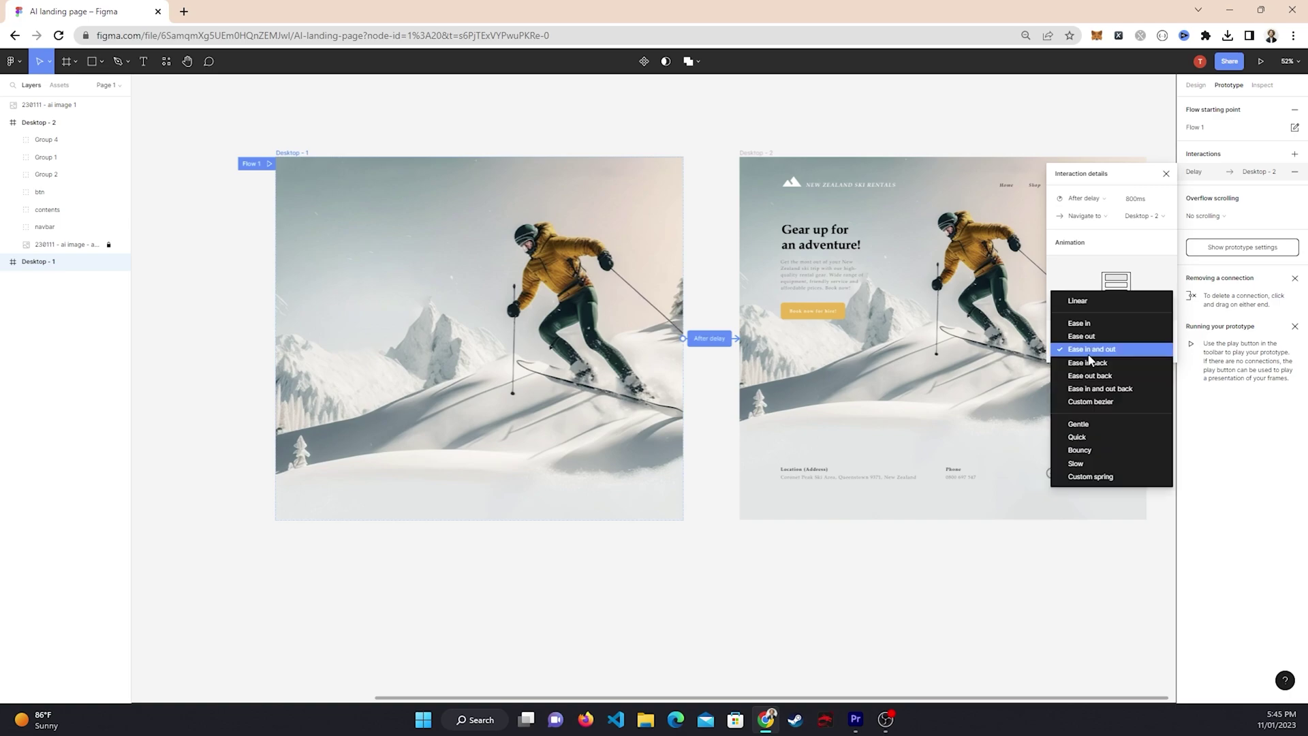
pyautogui.click(1124, 350)
pyautogui.click(1097, 330)
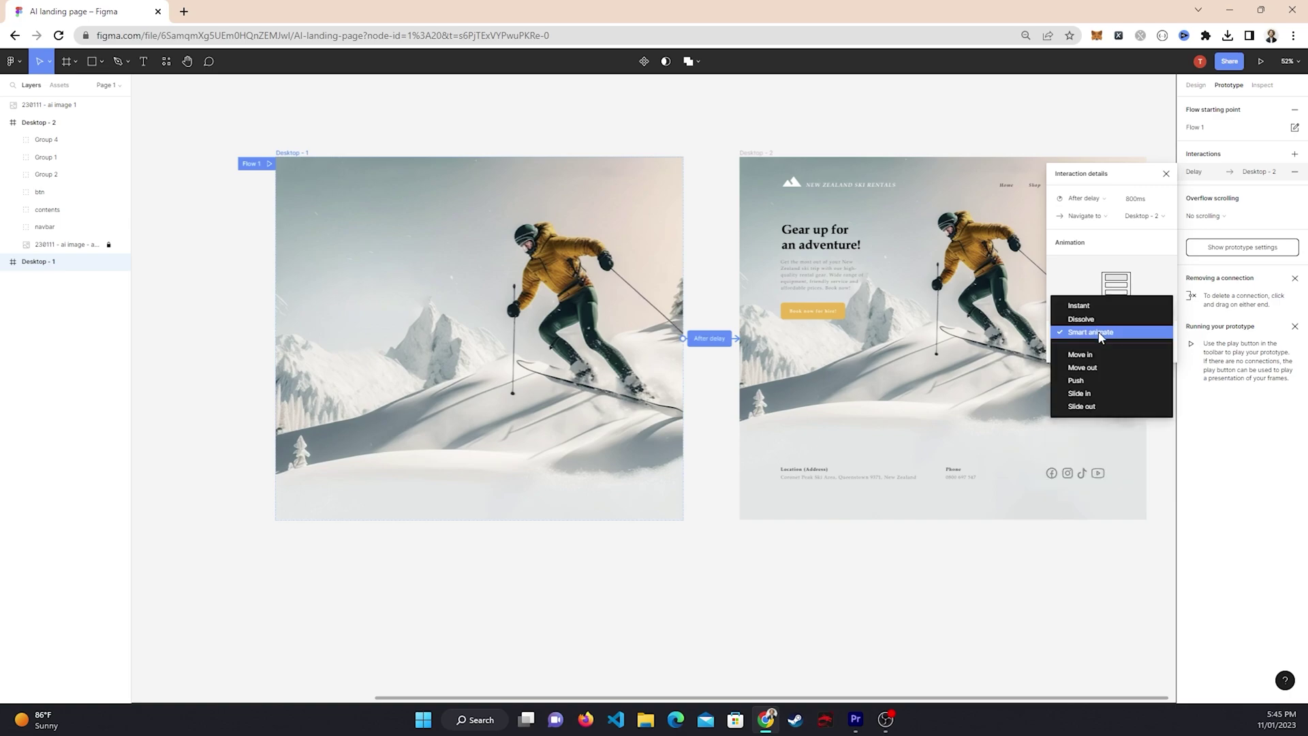
pyautogui.click(1101, 334)
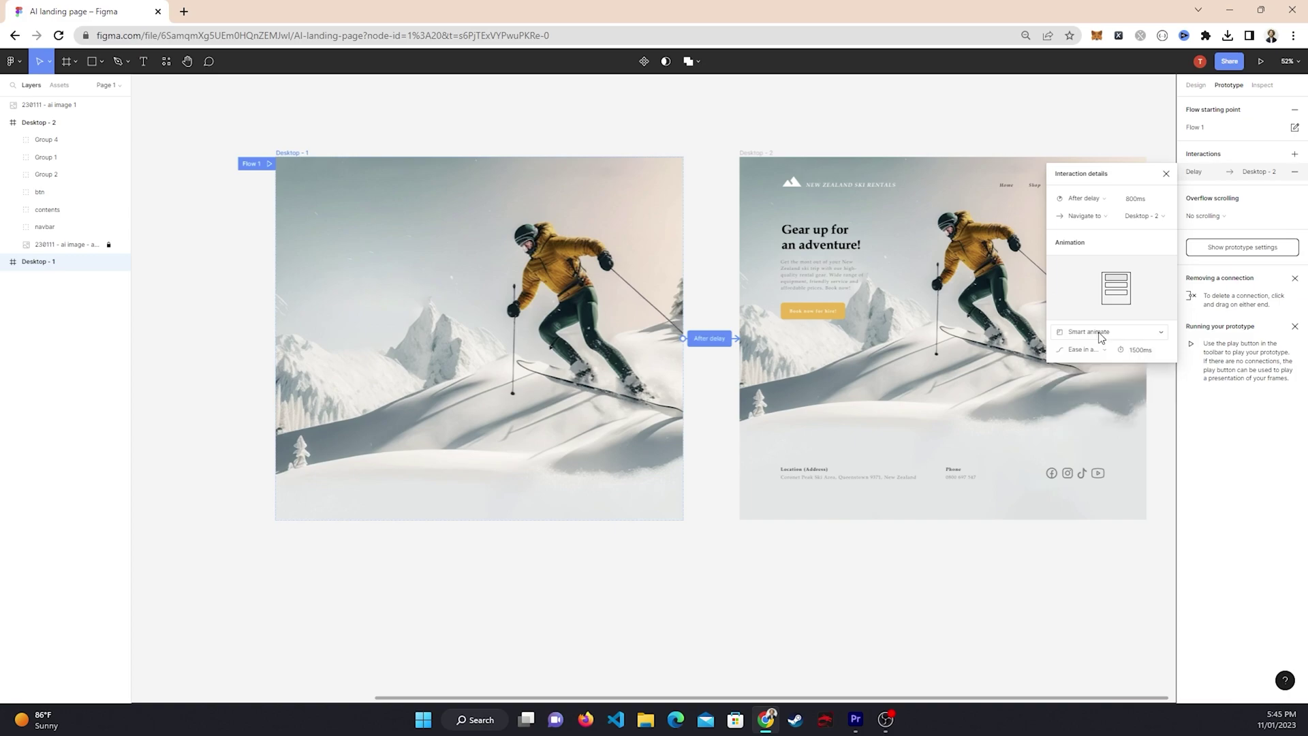
pyautogui.click(1166, 175)
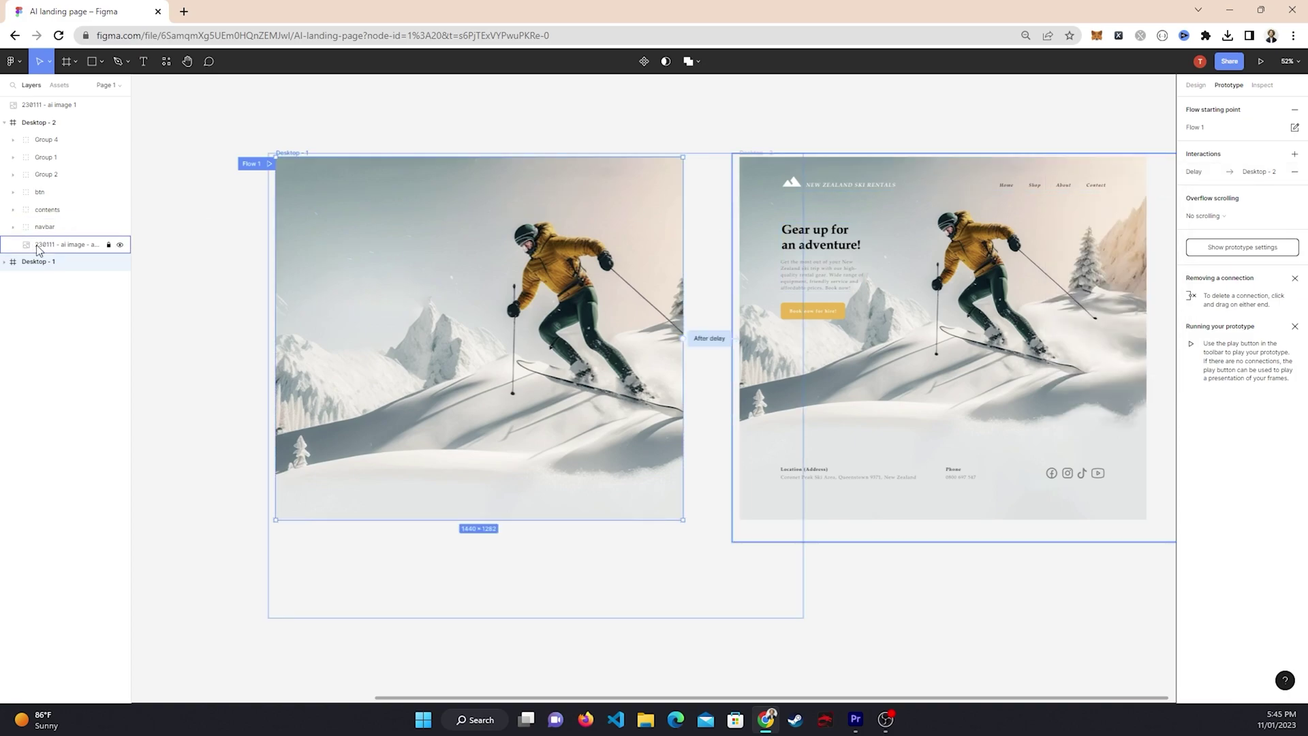
# Set the image fill opacity of the Desktop - 1 background image to 0%
pyautogui.click(5, 262)
pyautogui.click(71, 385)
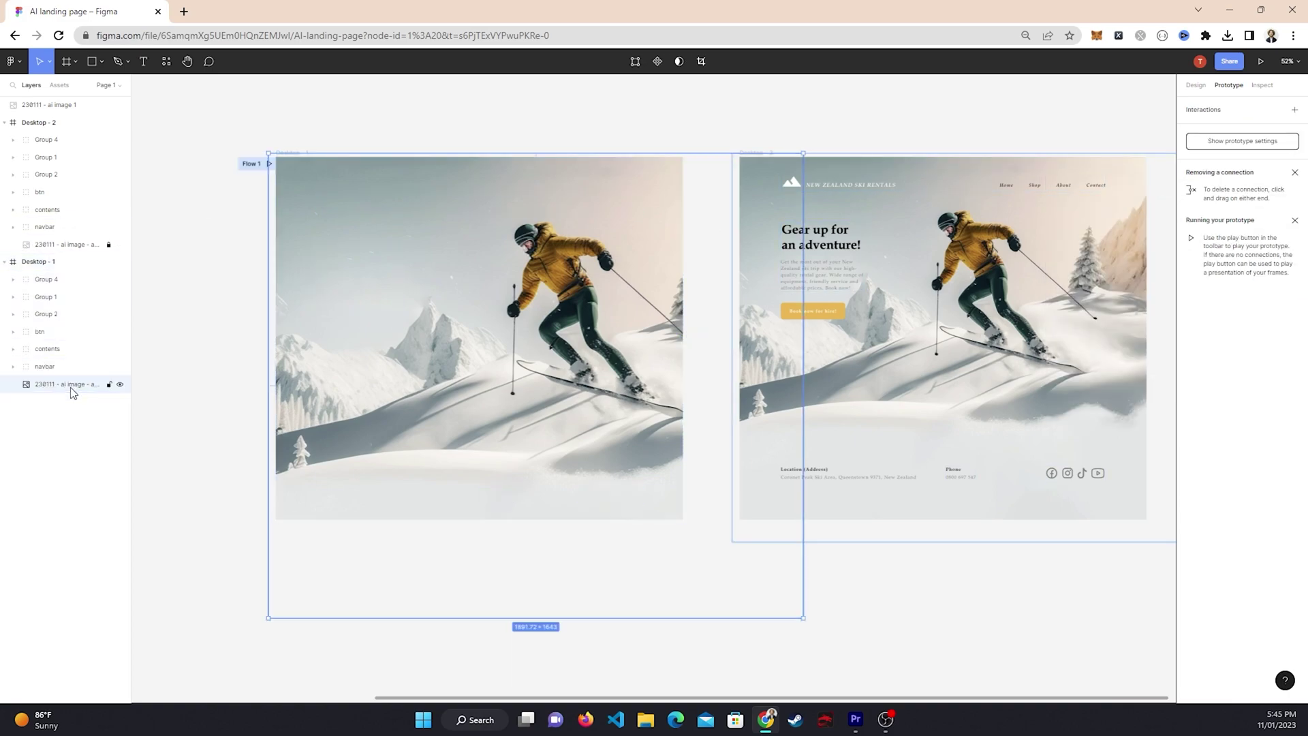
pyautogui.click(1188, 87)
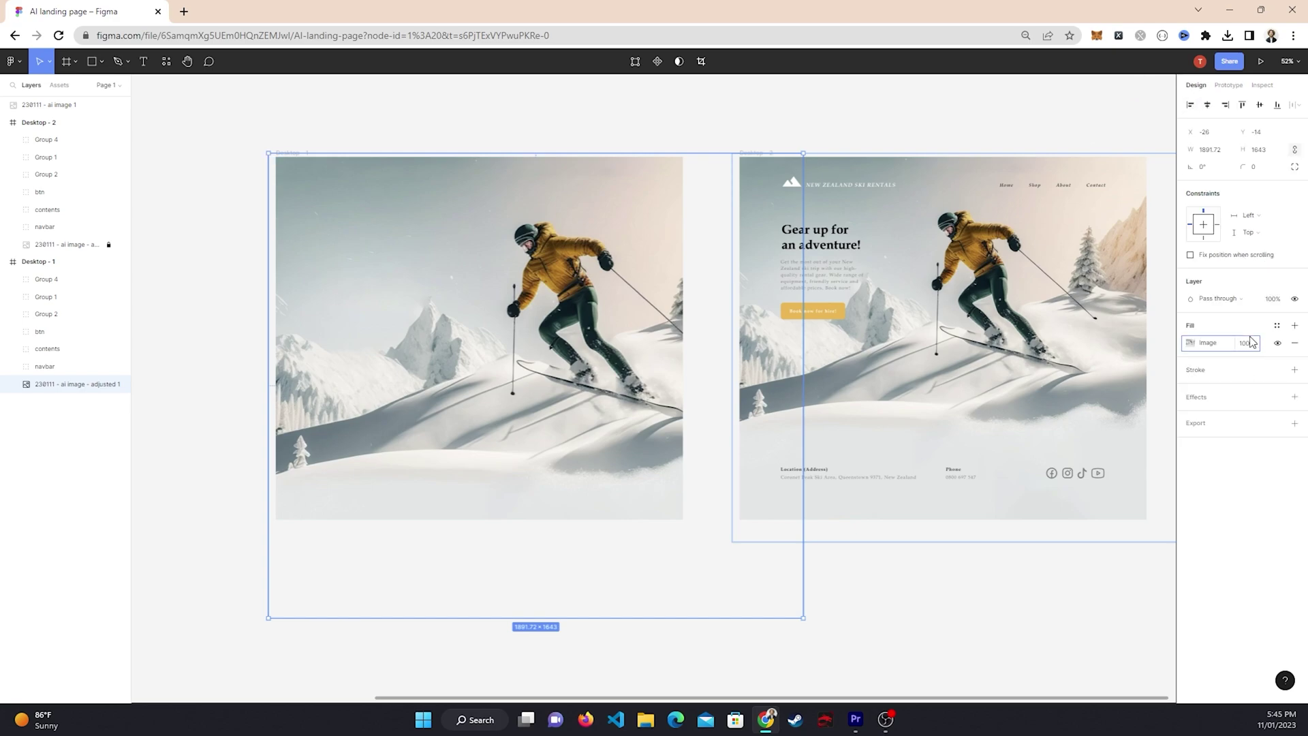
pyautogui.click(1252, 342)
pyautogui.write('0')
pyautogui.press('Return')
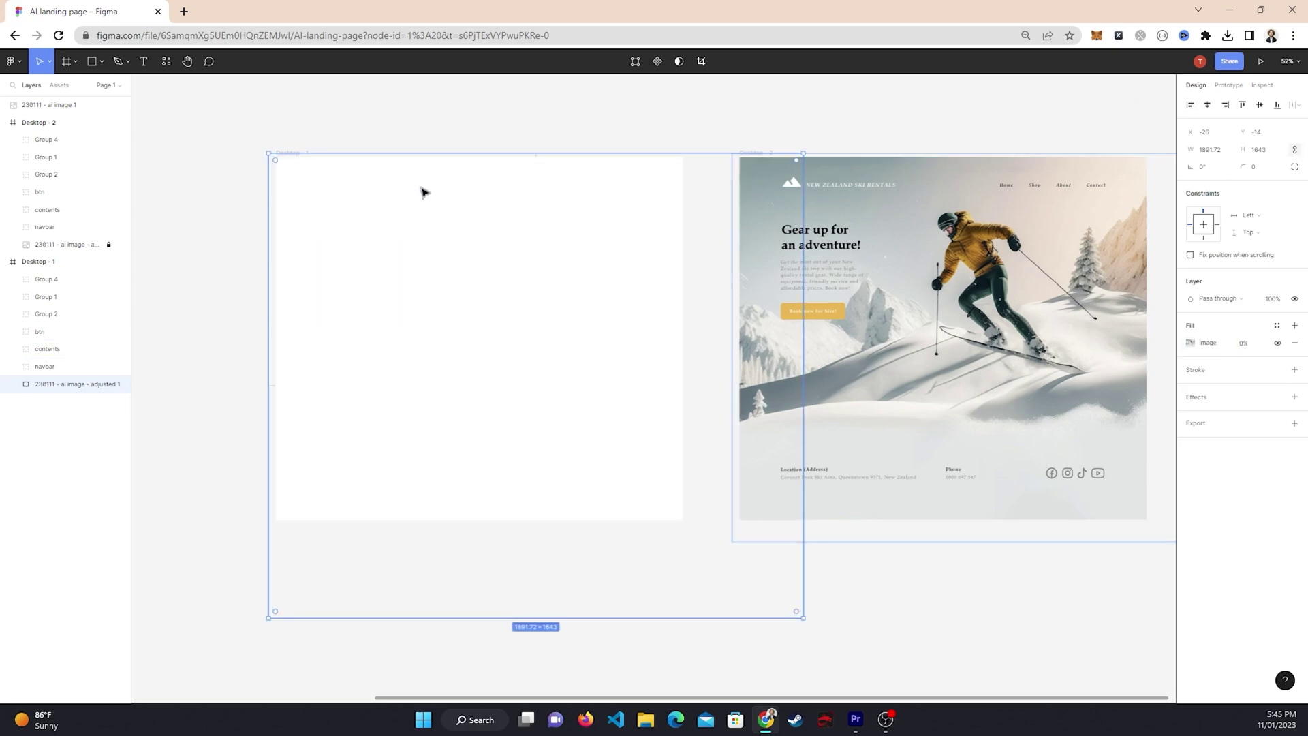
pyautogui.click(514, 138)
# Present the prototype starting from Desktop - 1 and restart it to watch the transition to the full landing page
pyautogui.click(291, 154)
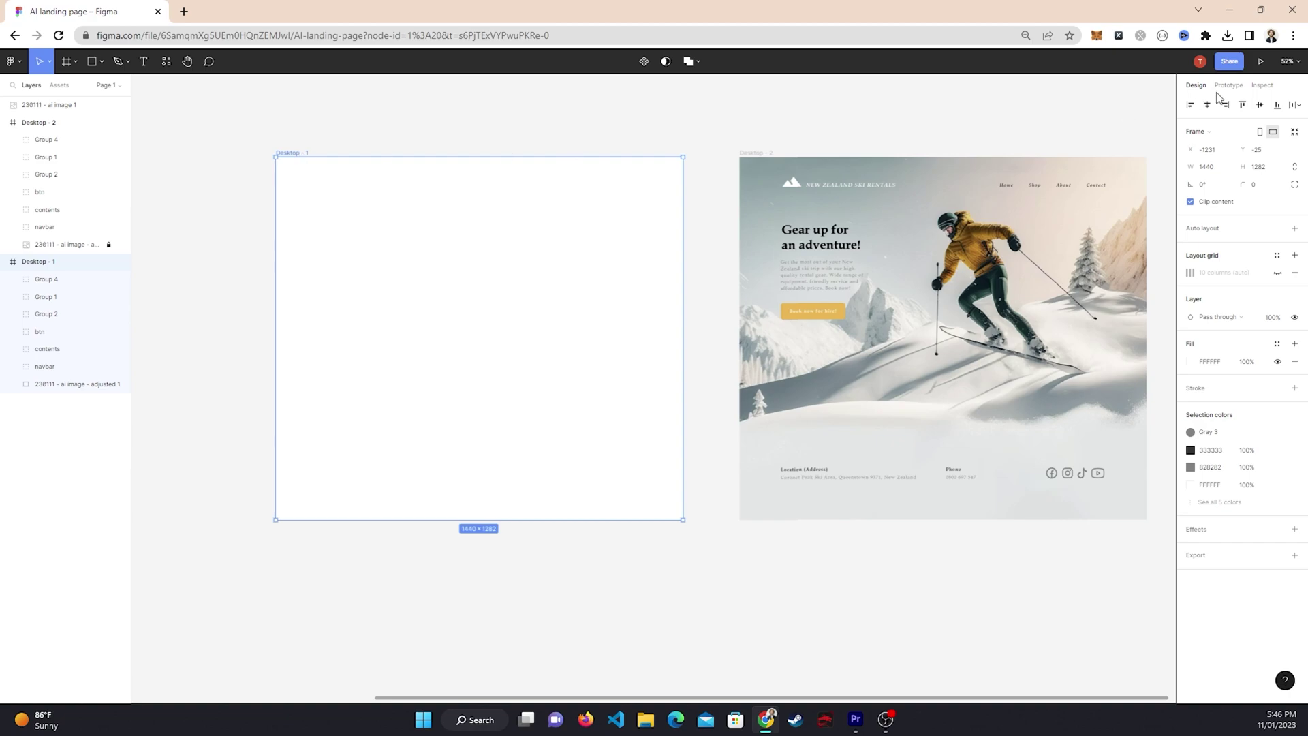
pyautogui.click(1261, 61)
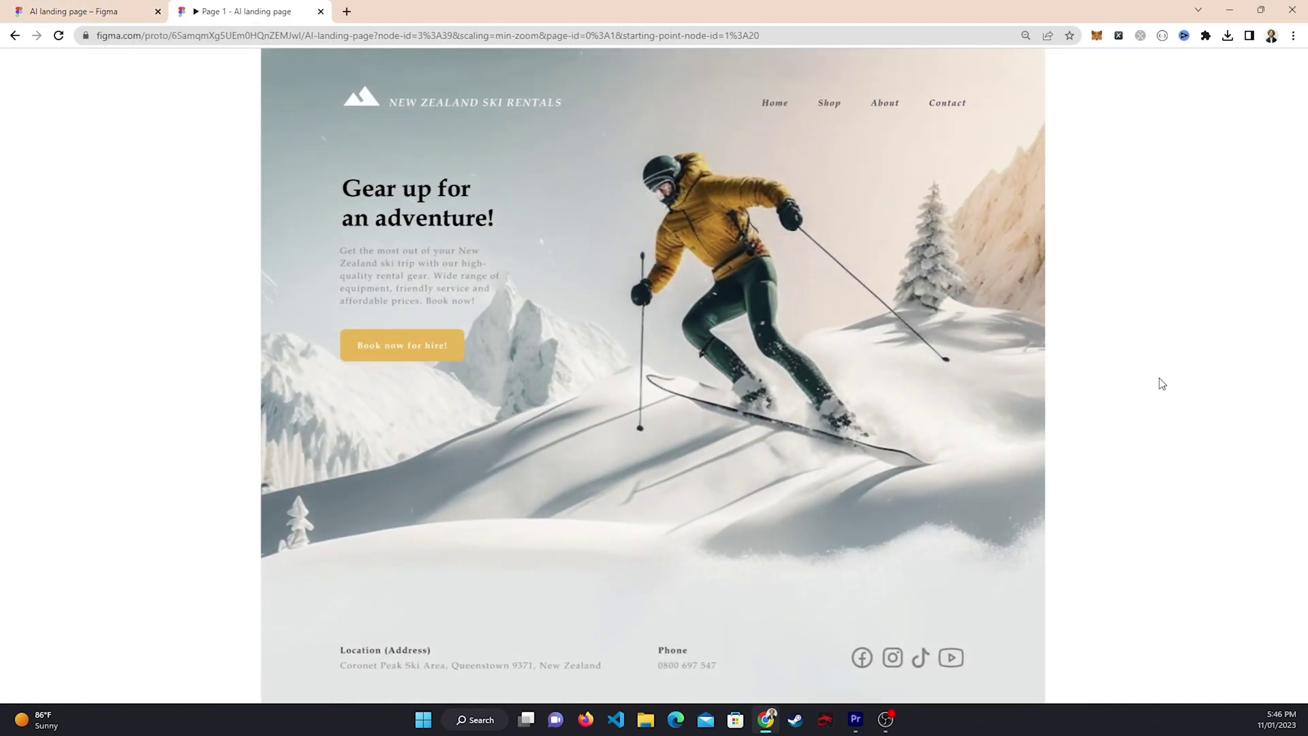
pyautogui.press('r')
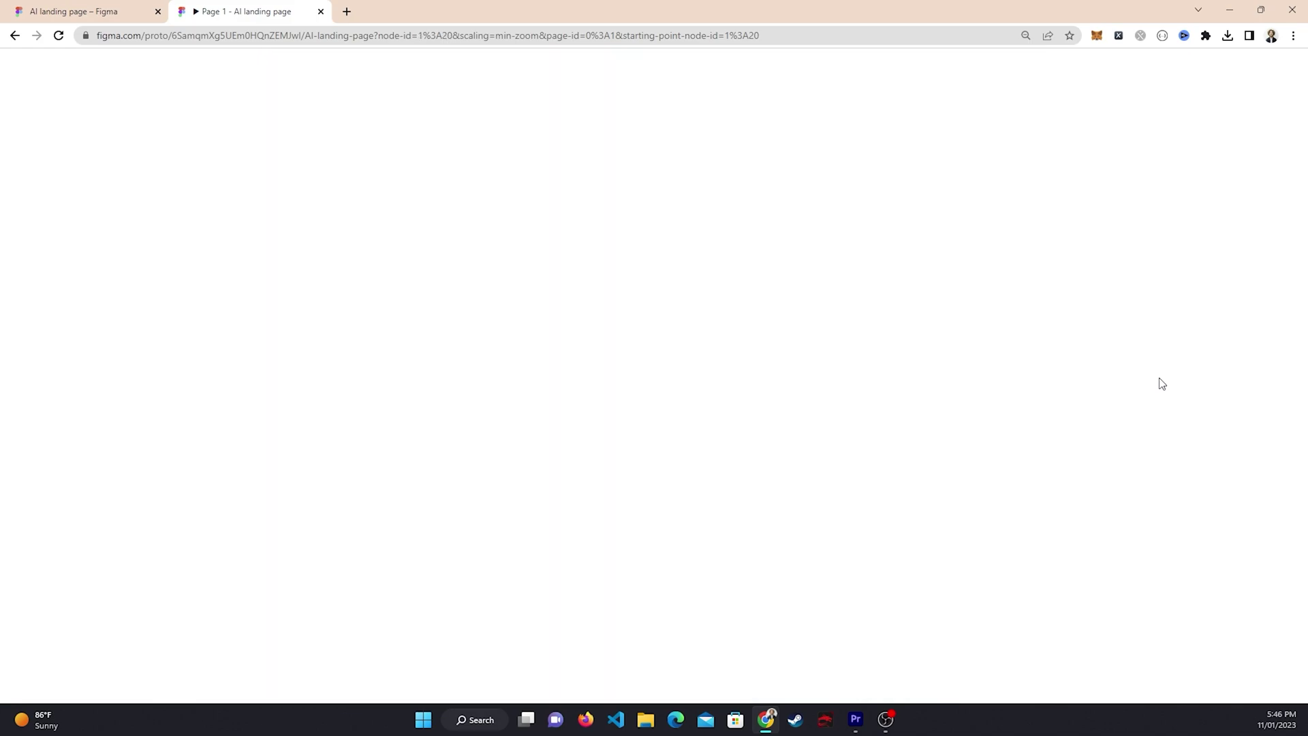